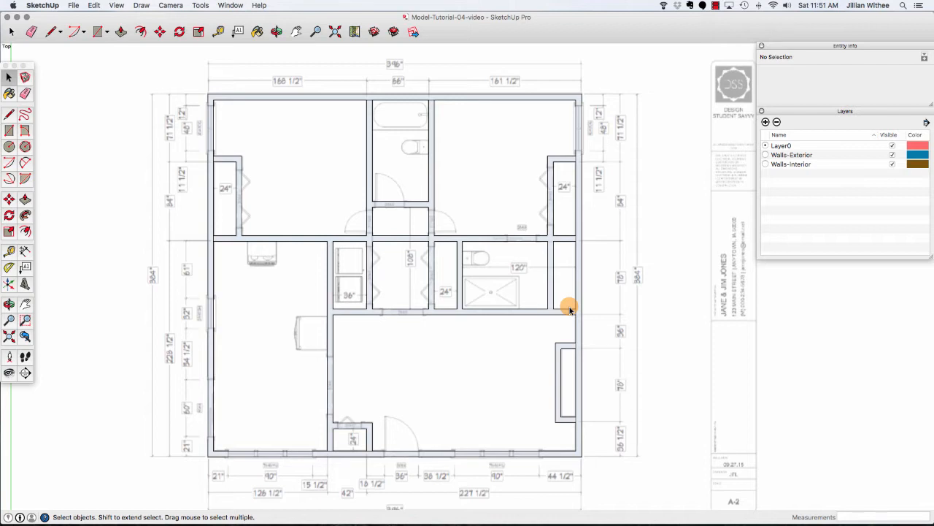
left_click(172, 5)
mouse_move(198, 35)
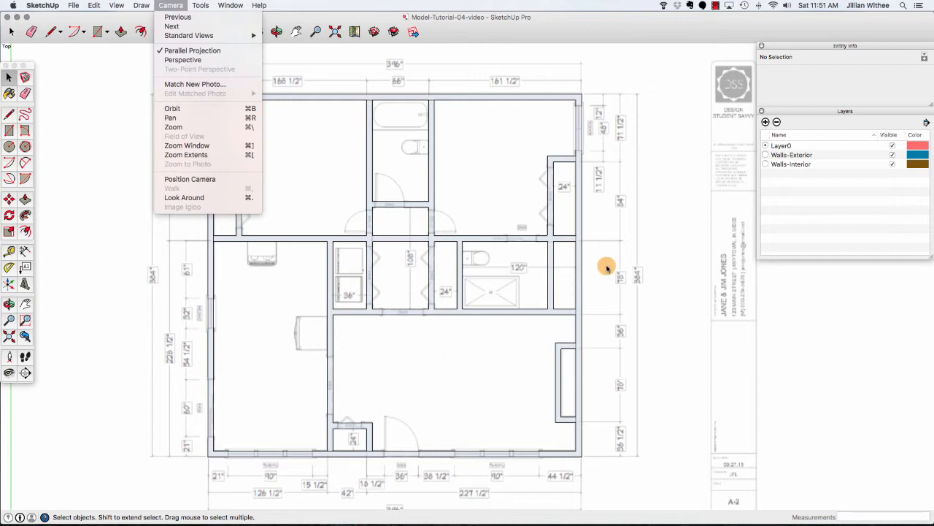
left_click(648, 257)
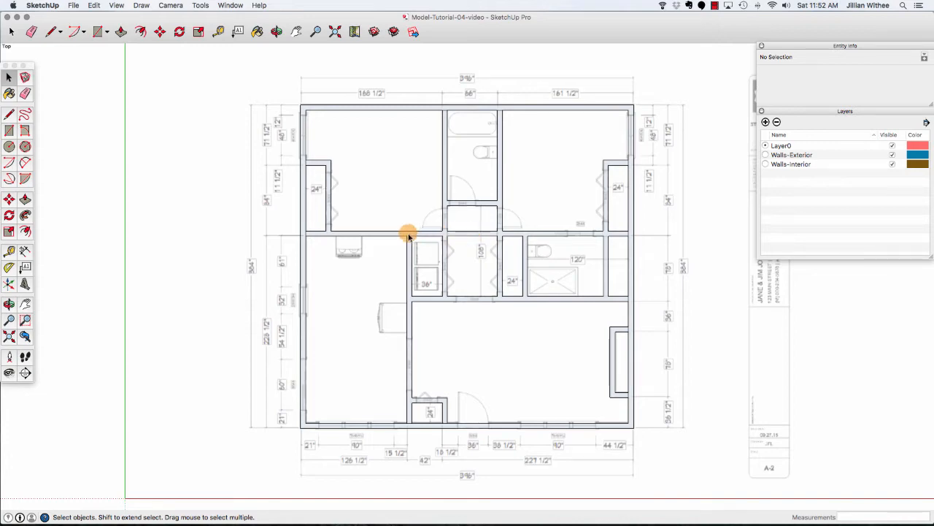
scroll(430, 129, "up", 3)
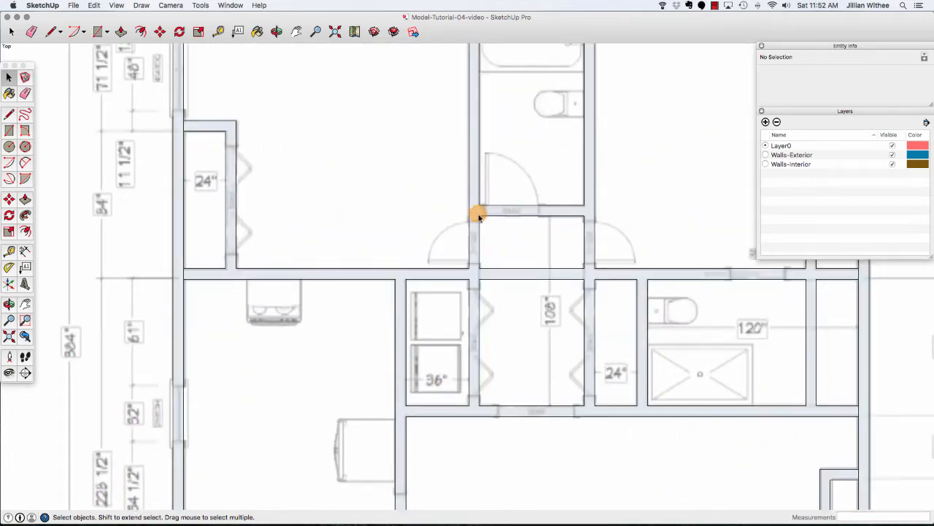
scroll(368, 248, "down", 3)
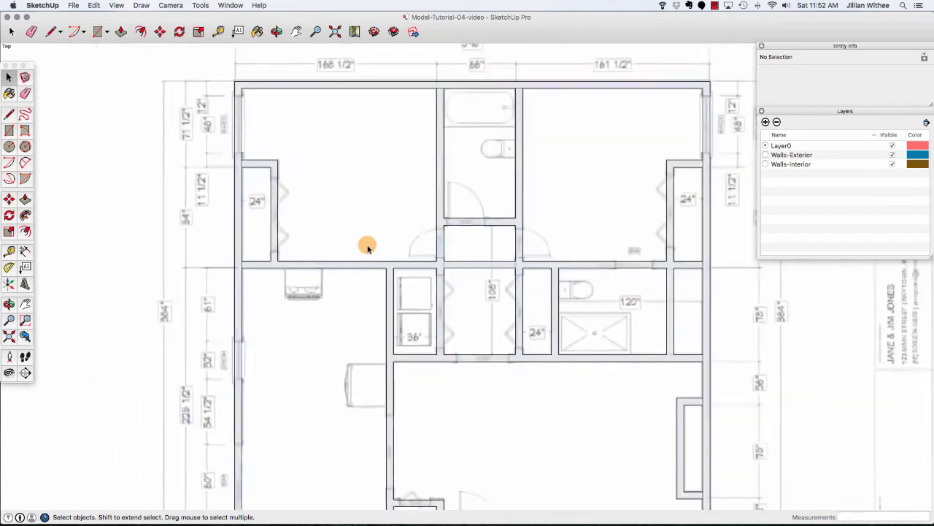
scroll(367, 248, "down", 1)
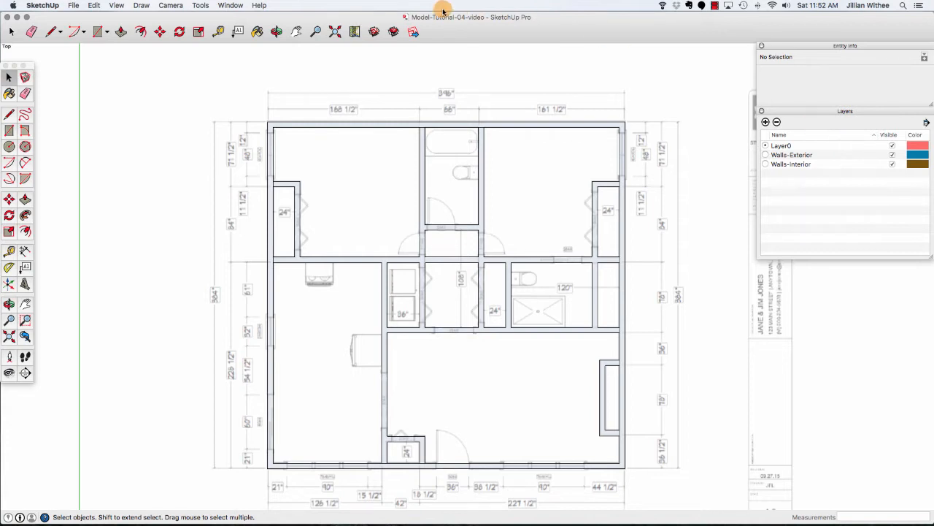
Add a new layer named Plan-2D.
left_click(235, 5)
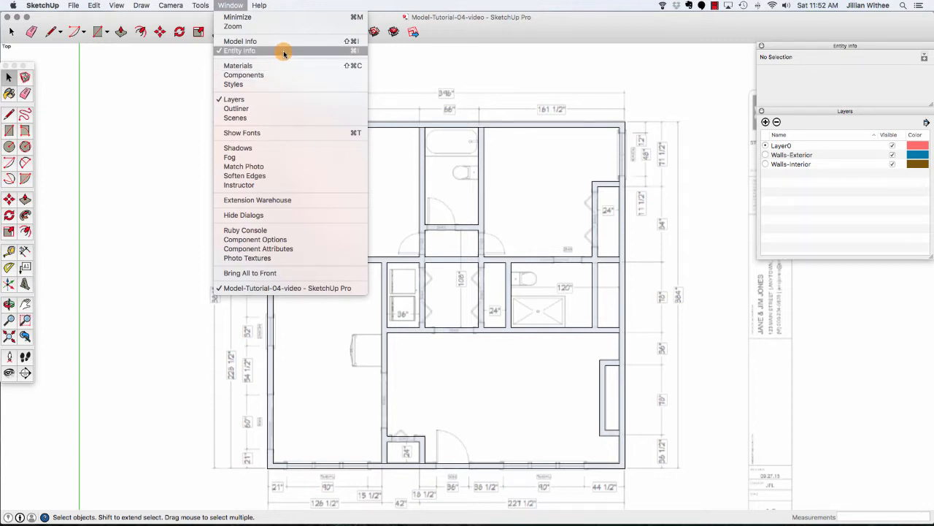
left_click(795, 123)
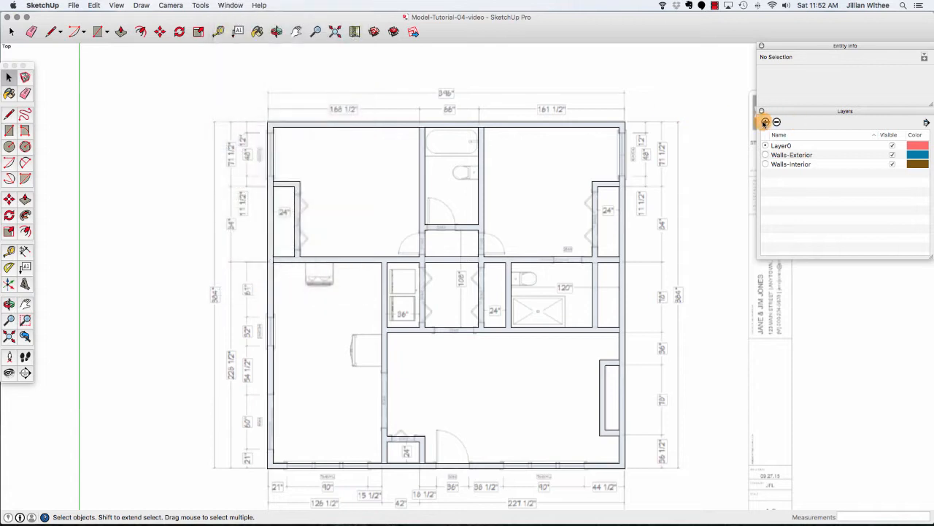
left_click(764, 122)
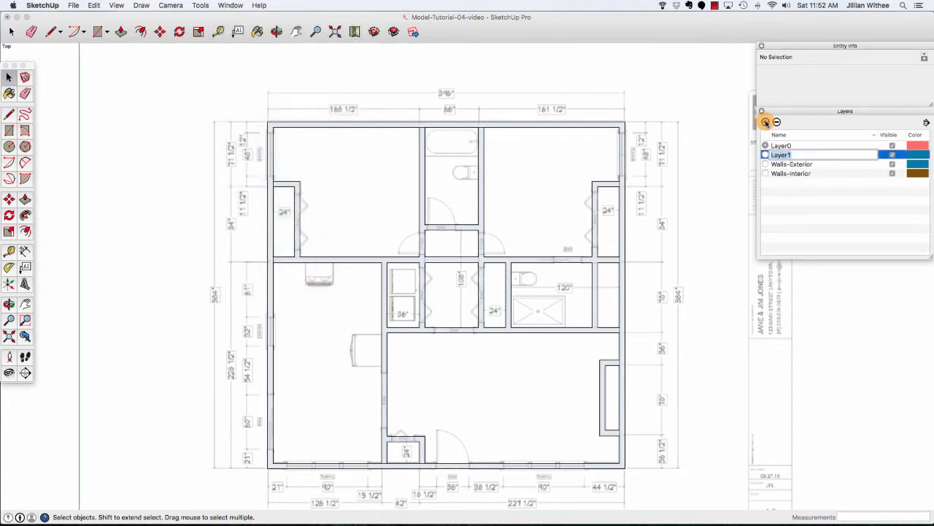
type("Plan-2D")
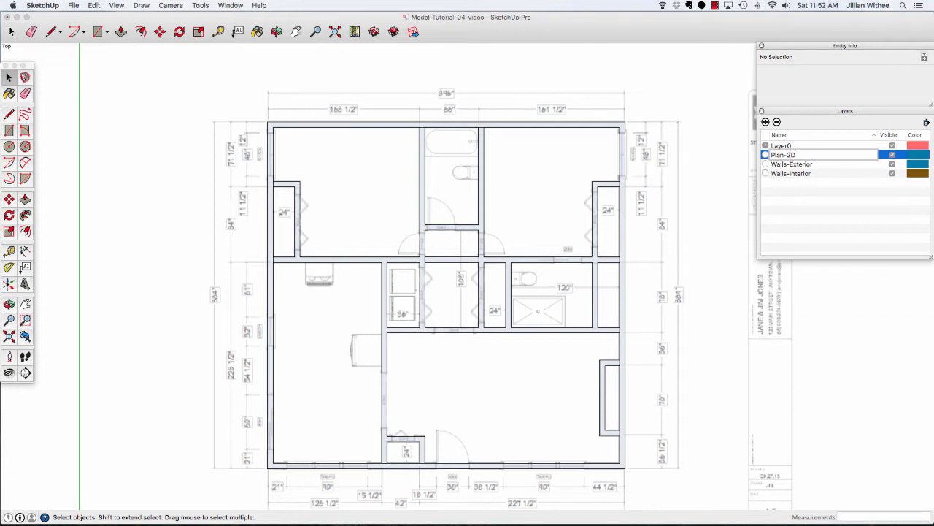
key("Return")
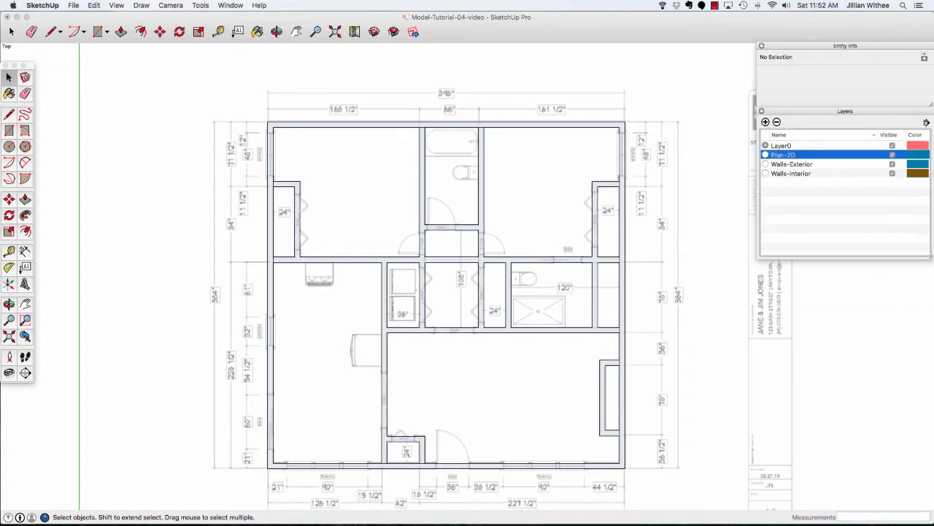
Make Plan-2D the current layer, and copy the exterior walls group and paste it in place.
left_click(765, 155)
left_click(624, 157)
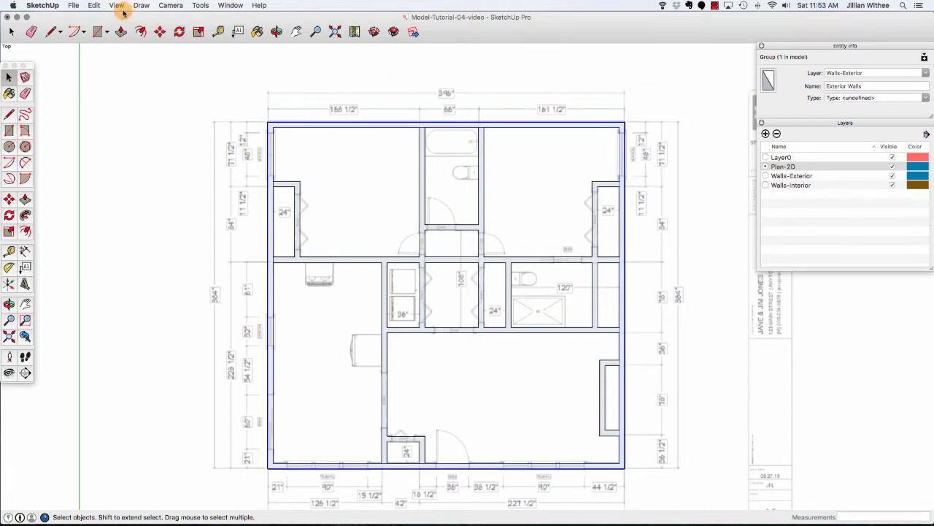
left_click(95, 6)
left_click(113, 50)
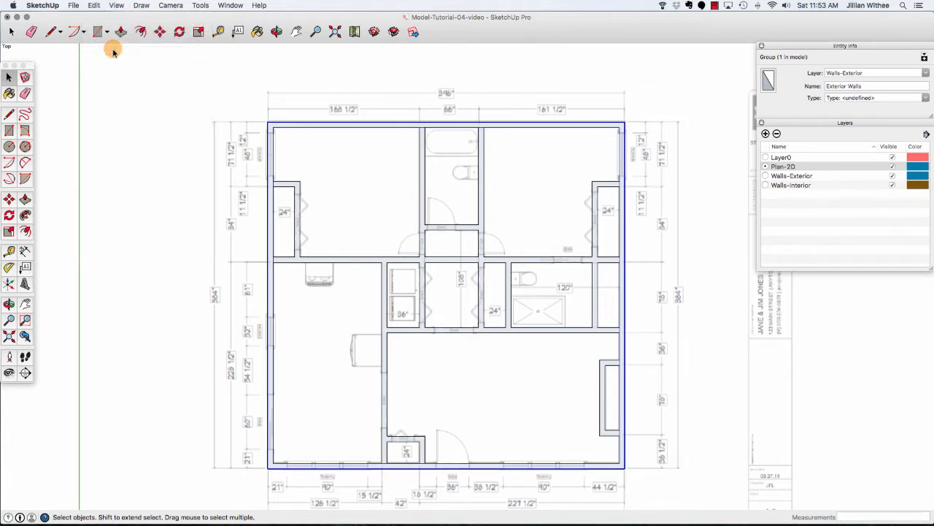
left_click(94, 5)
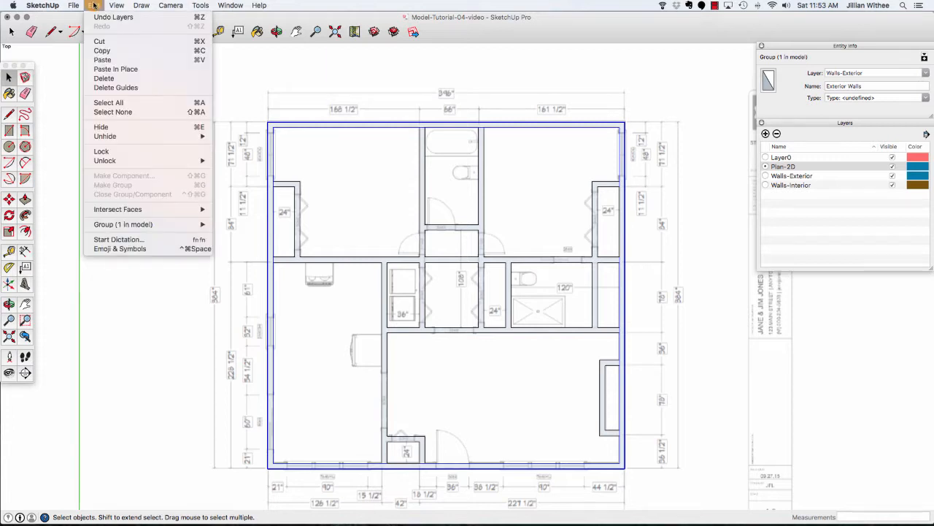
left_click(136, 69)
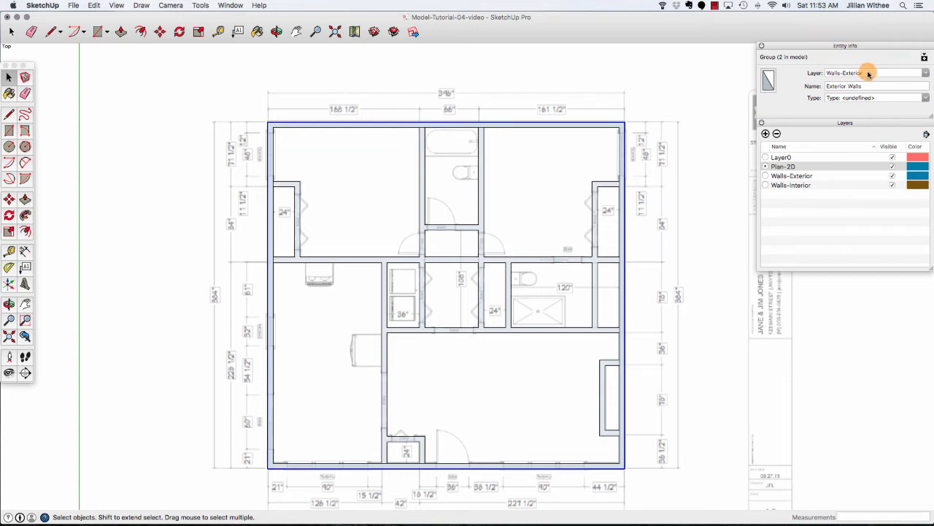
Assign the pasted exterior walls group to the Plan-2D layer and rename it Exterior Walls Copy.
left_click(925, 73)
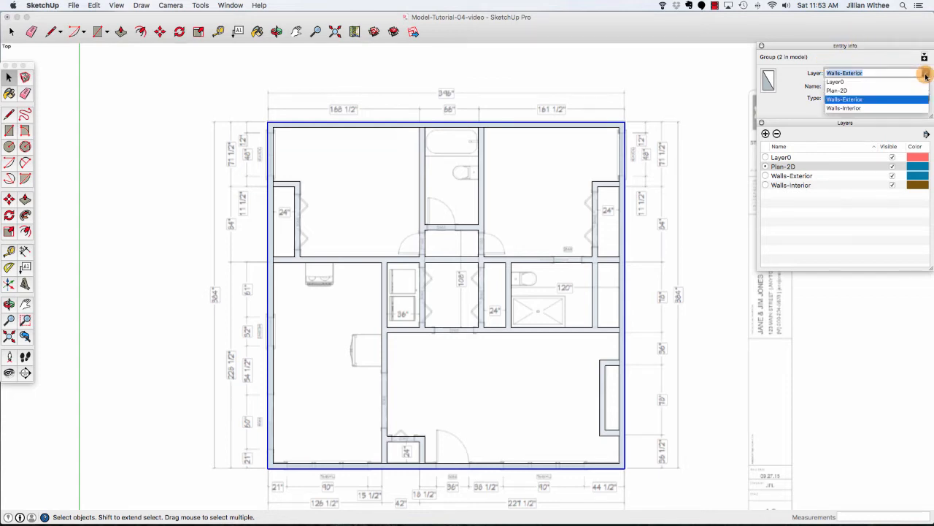
left_click(861, 91)
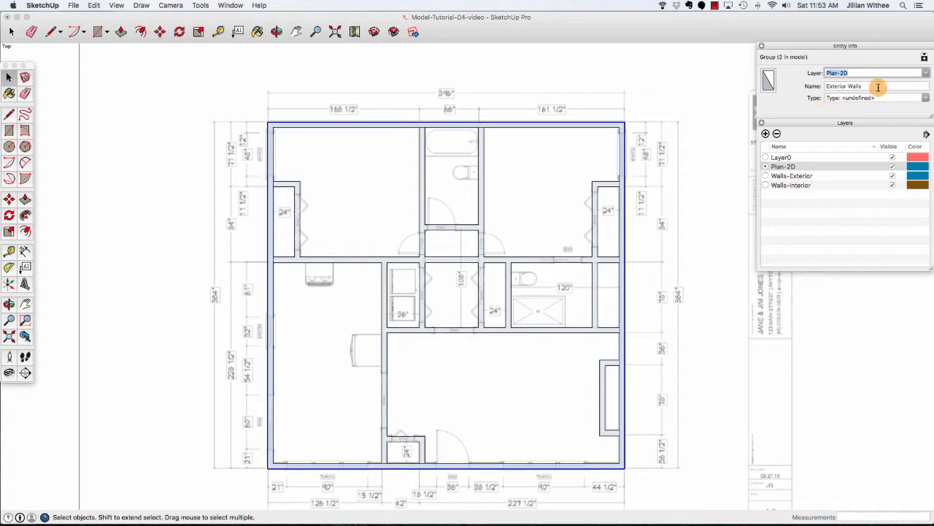
left_click(878, 87)
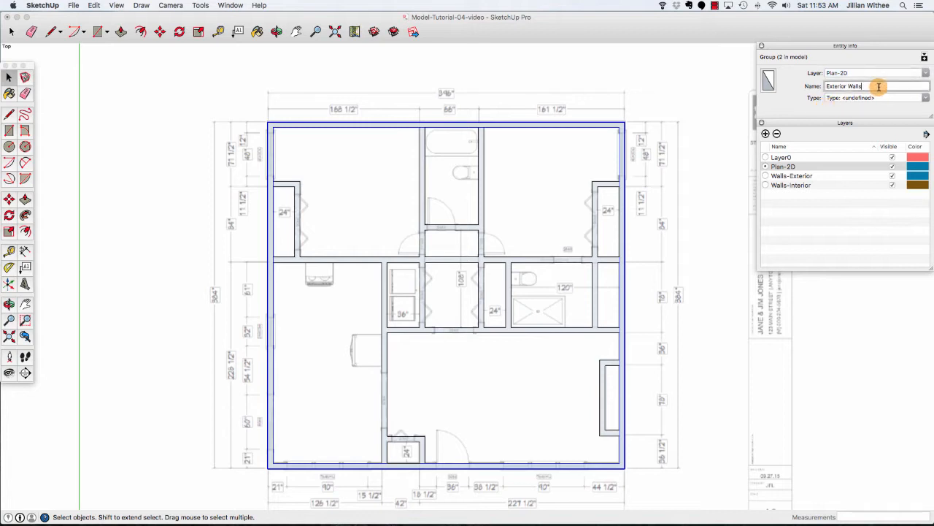
type("Copy")
key("Return")
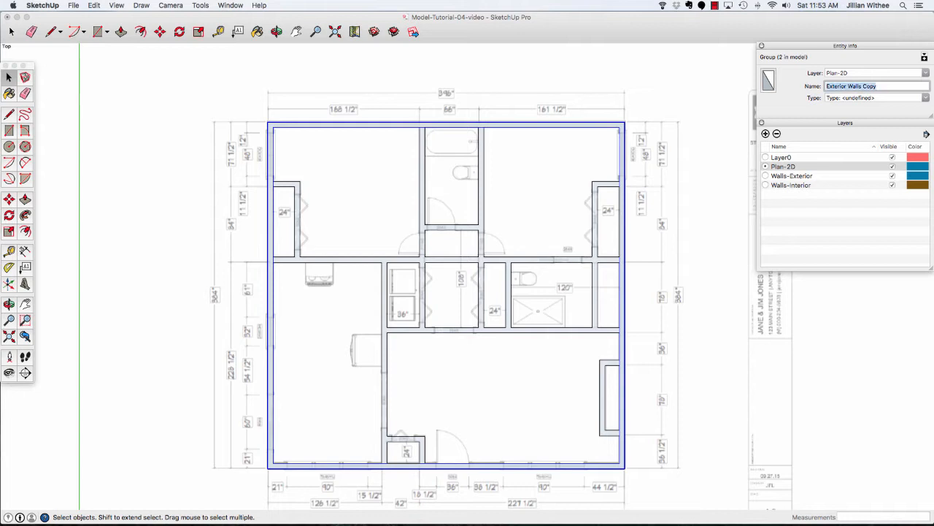
Copy the interior walls group and paste it in place.
left_click(481, 242)
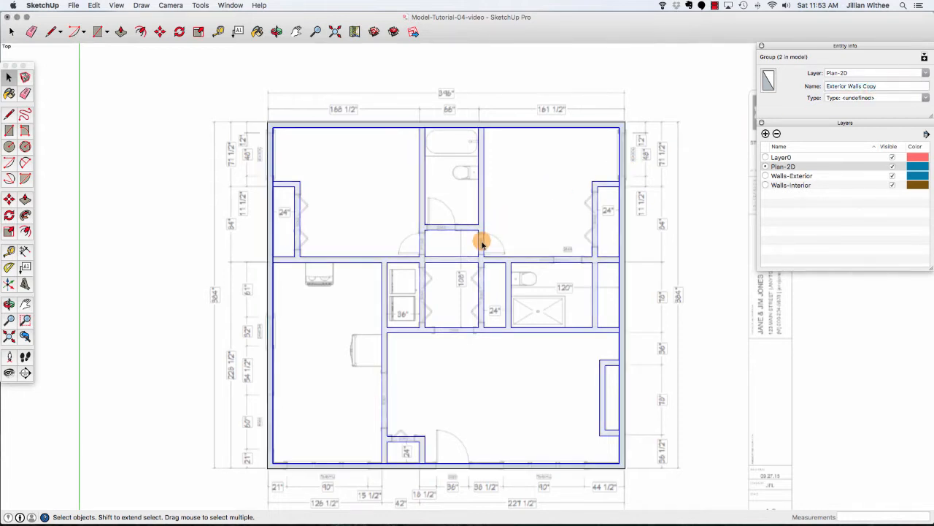
left_click(92, 5)
left_click(114, 49)
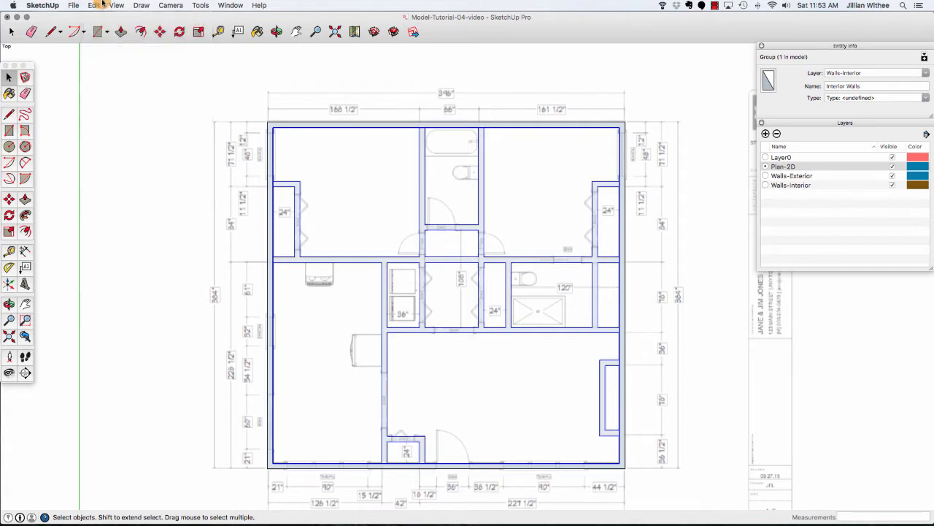
left_click(101, 4)
left_click(127, 68)
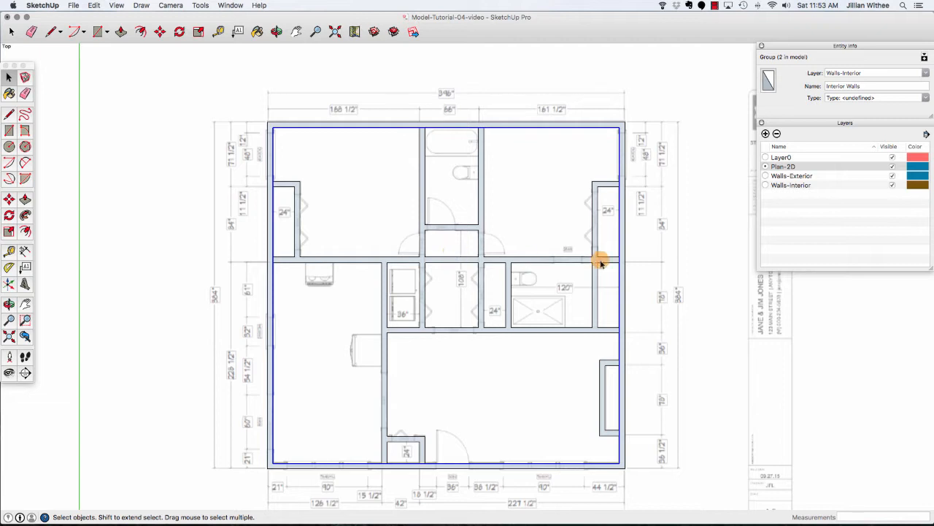
Assign the pasted interior walls group to the Plan-2D layer and rename it Interior Walls Copy.
left_click(878, 73)
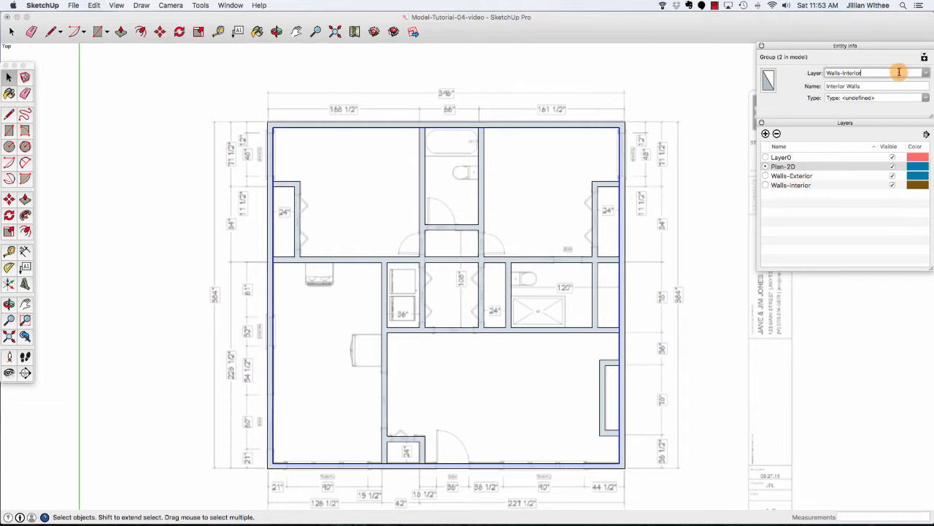
left_click(925, 73)
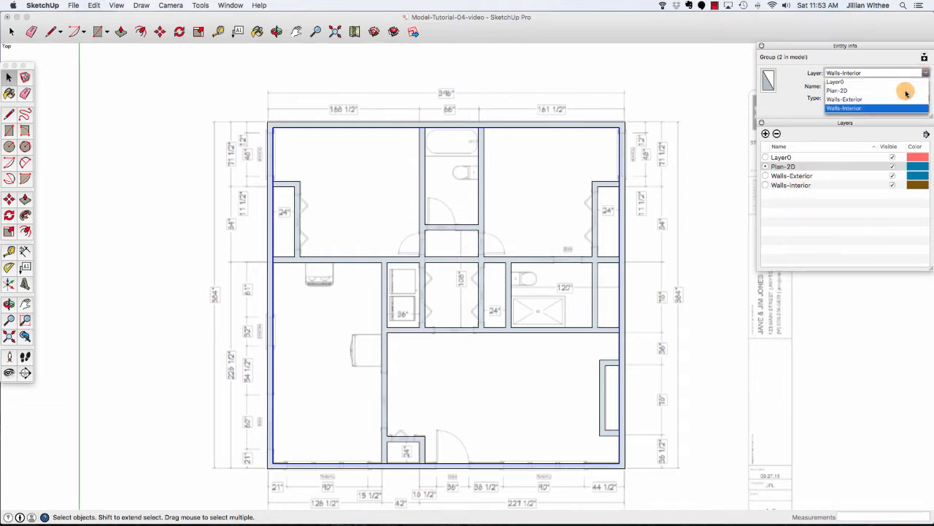
left_click(905, 92)
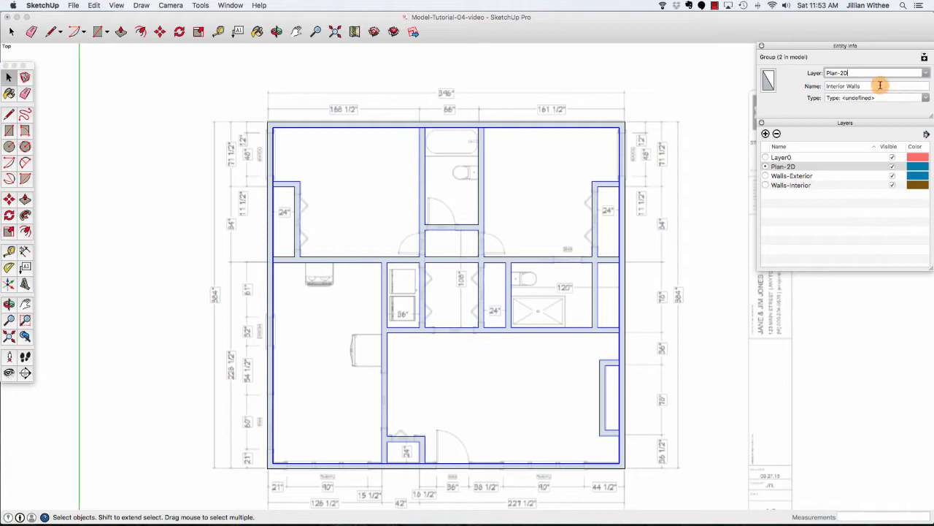
left_click(874, 86)
type("Copy")
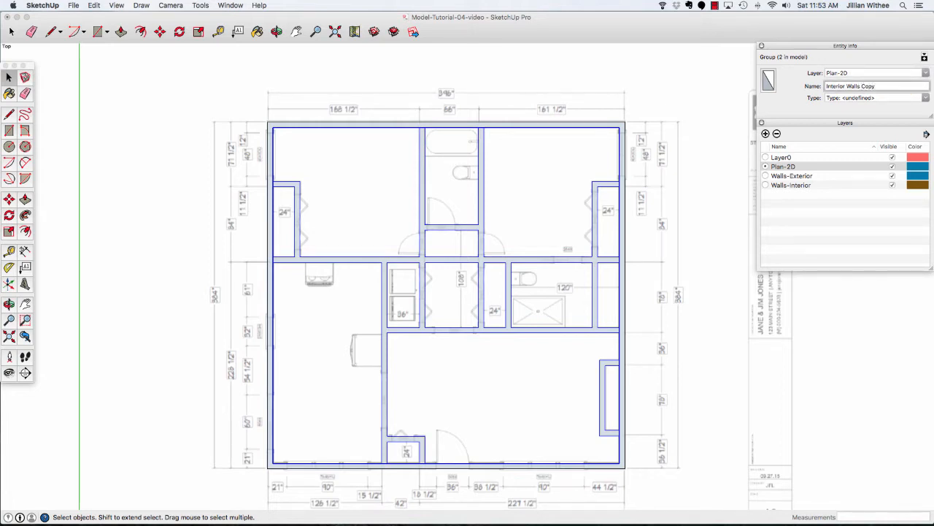
key("Return")
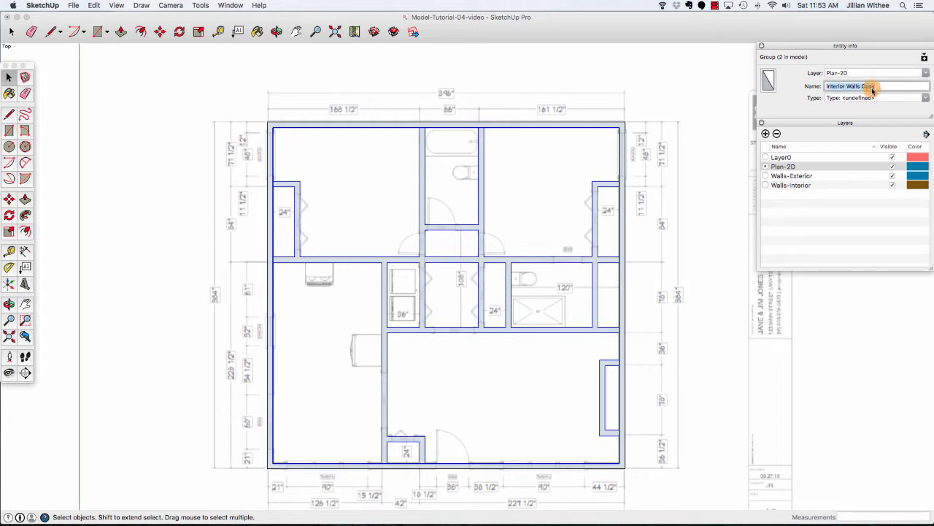
Hide the Walls-Exterior and Walls-Interior layers.
left_click(892, 176)
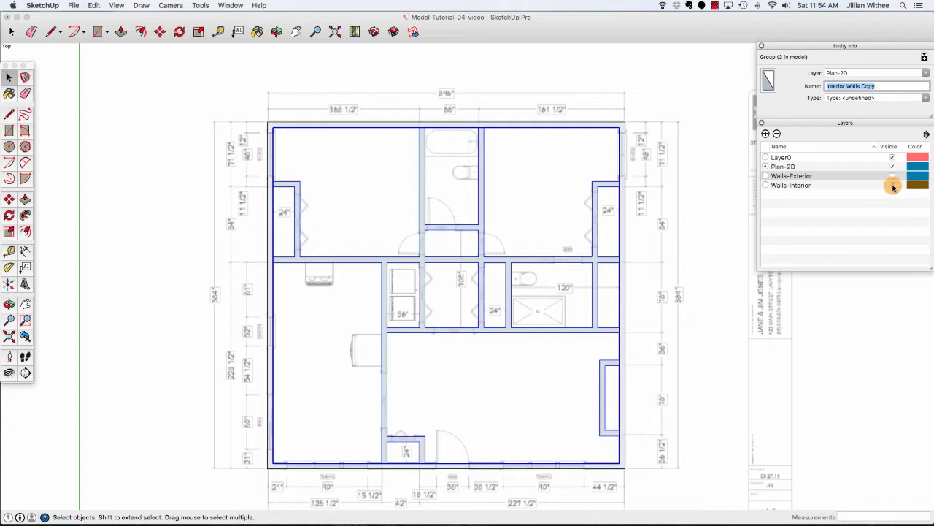
left_click(892, 185)
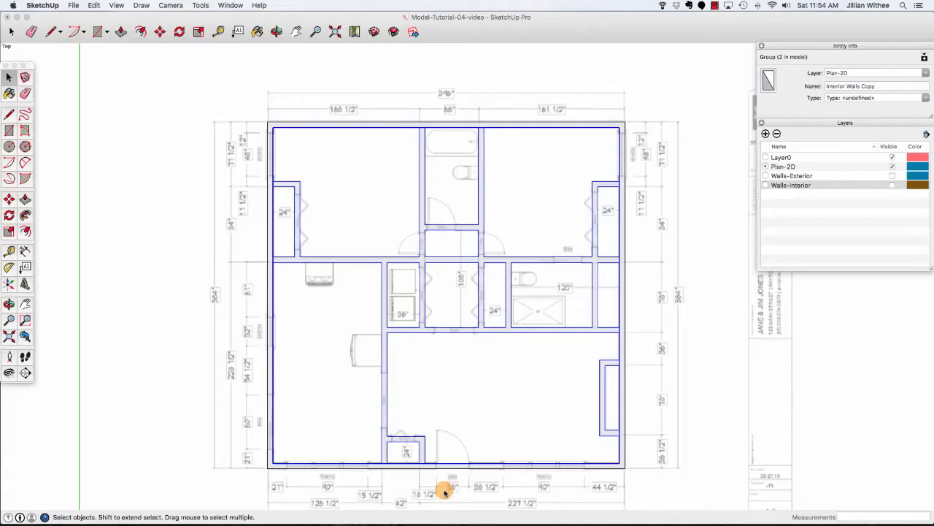
Inspect the bottom exterior wall's copied geometry by selecting its edges and face.
scroll(444, 492, "up", 10)
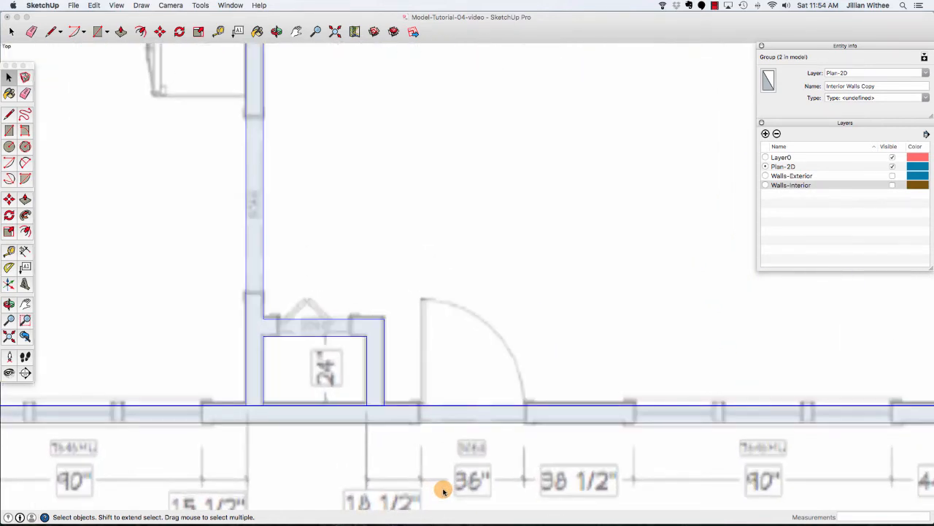
triple_click(445, 421)
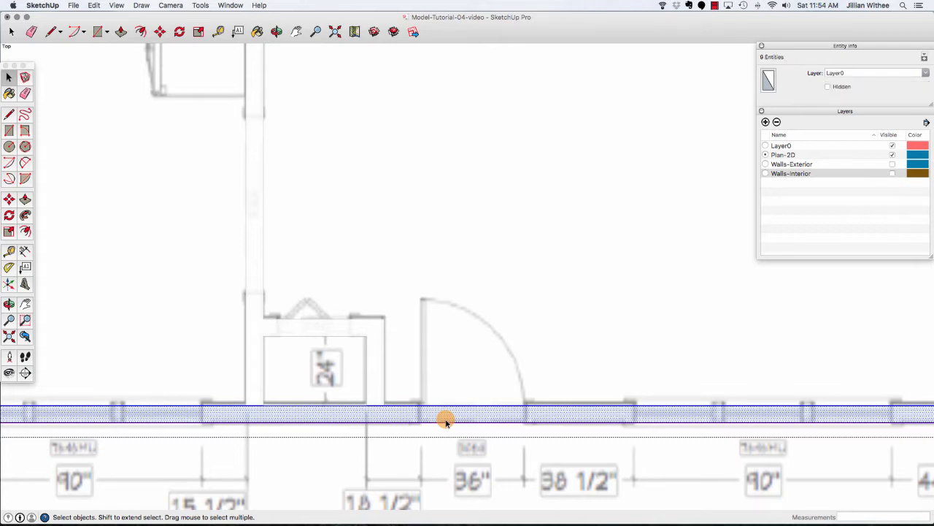
left_click(446, 407)
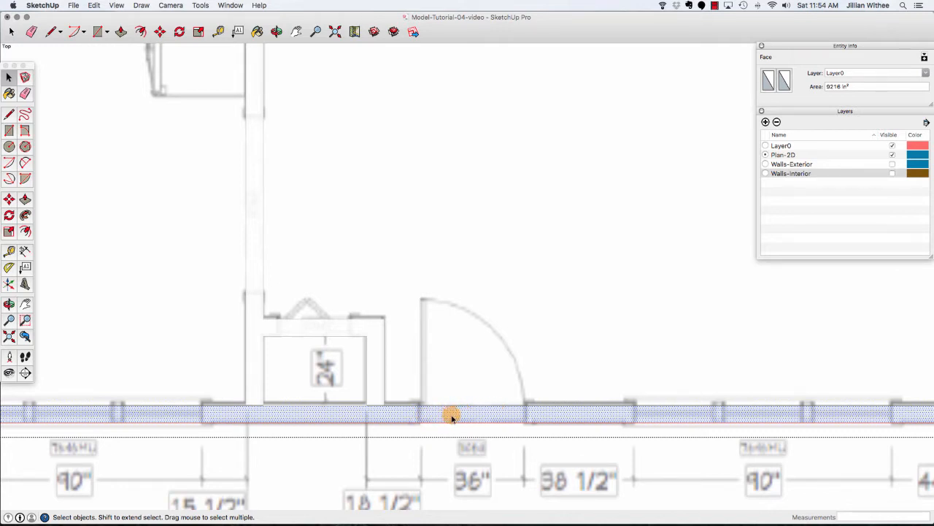
scroll(414, 243, "down", 2)
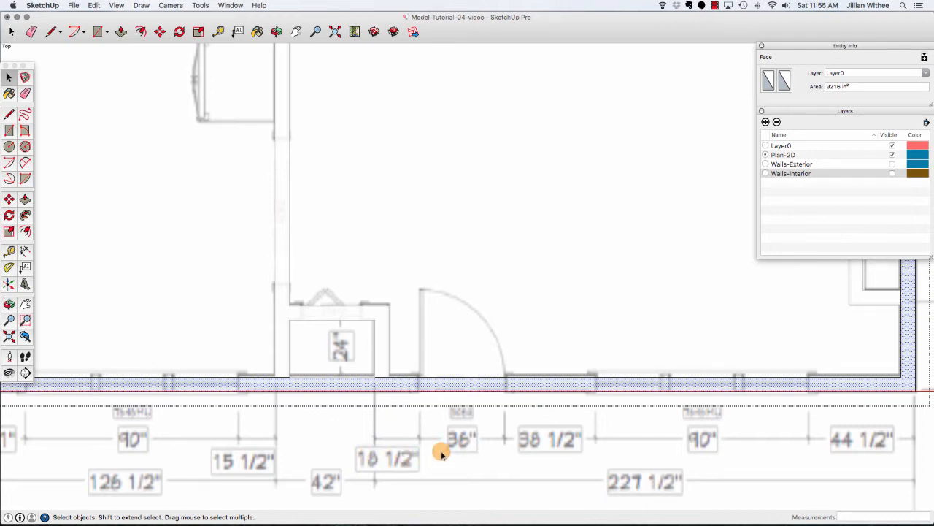
Place vertical guides 18 1/2" along the bottom wall and another 36" beyond it to mark the door opening.
left_click(218, 31)
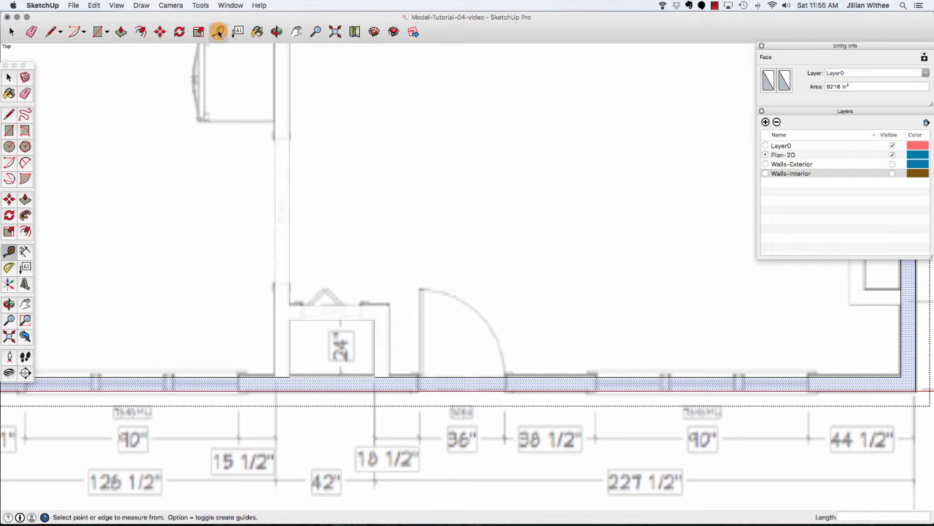
left_click(378, 336)
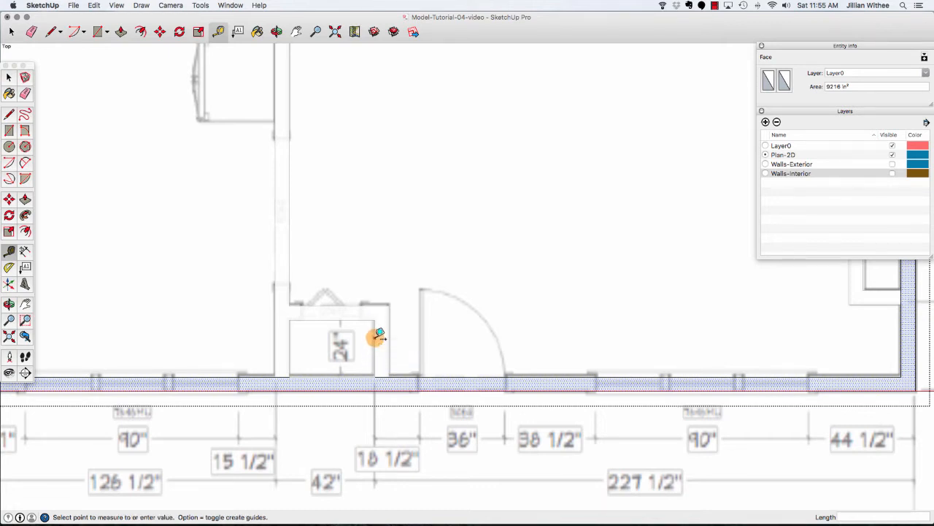
left_click(415, 336)
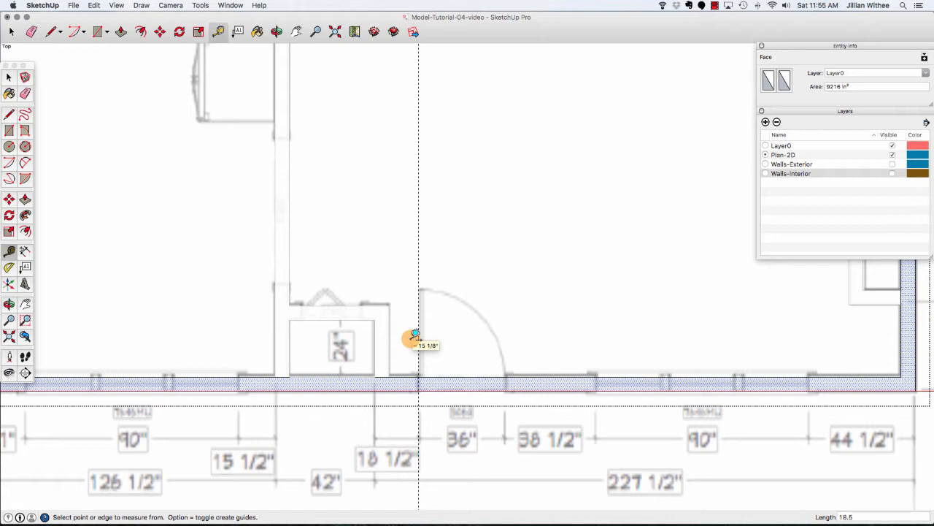
left_click(419, 286)
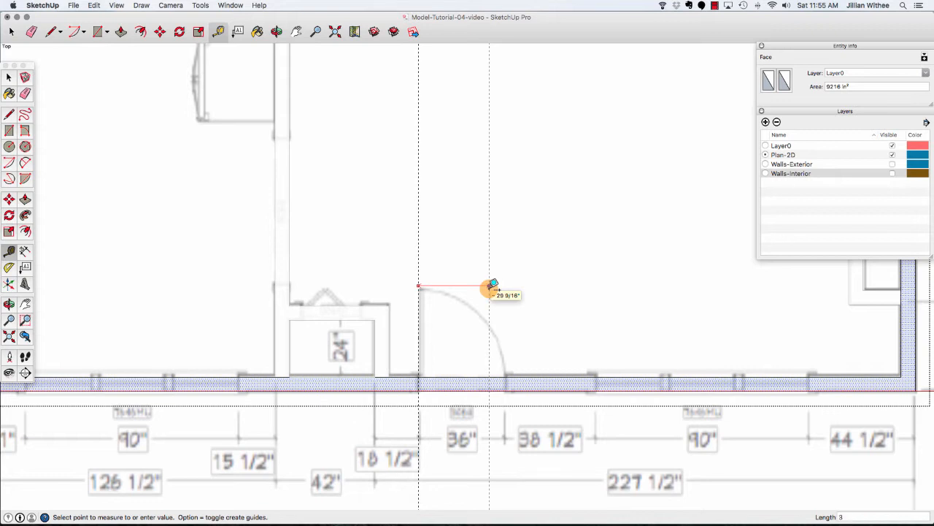
key("Return")
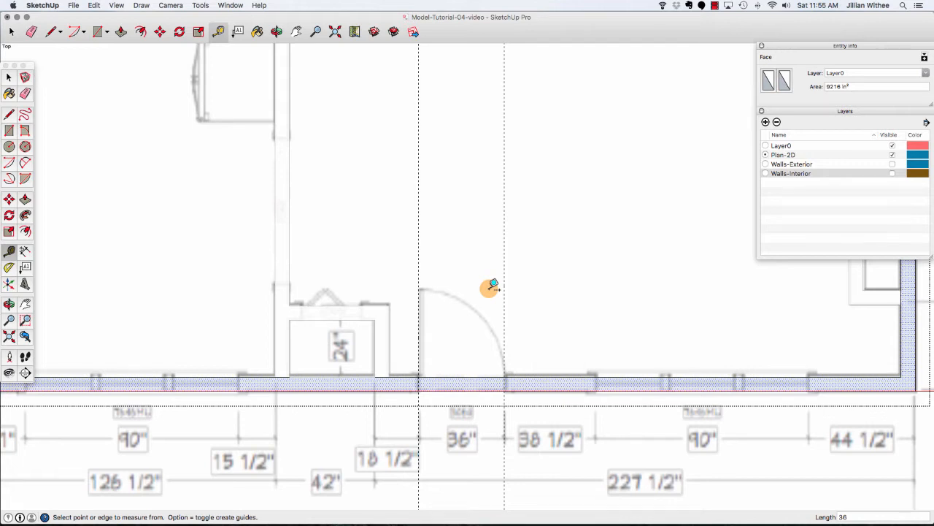
Draw lines across the bottom exterior wall at both door guides to split off the opening.
key("l")
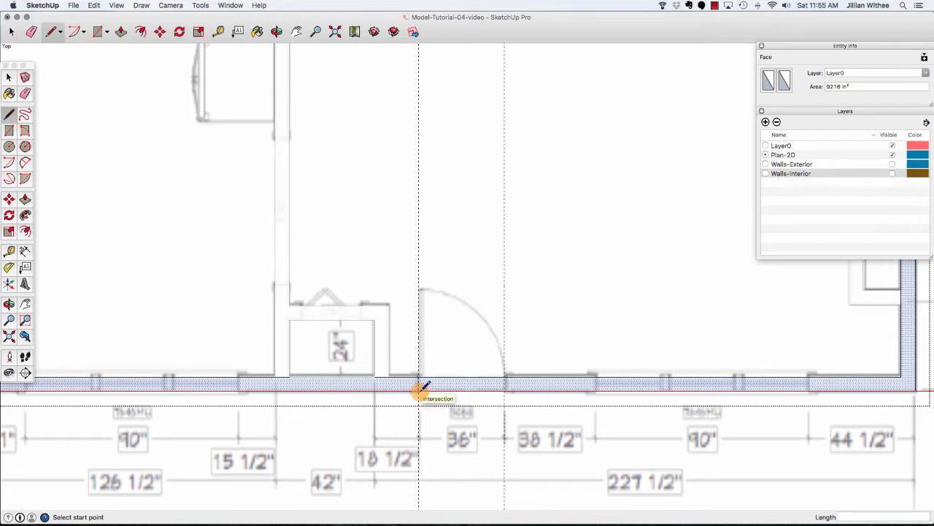
left_click(420, 389)
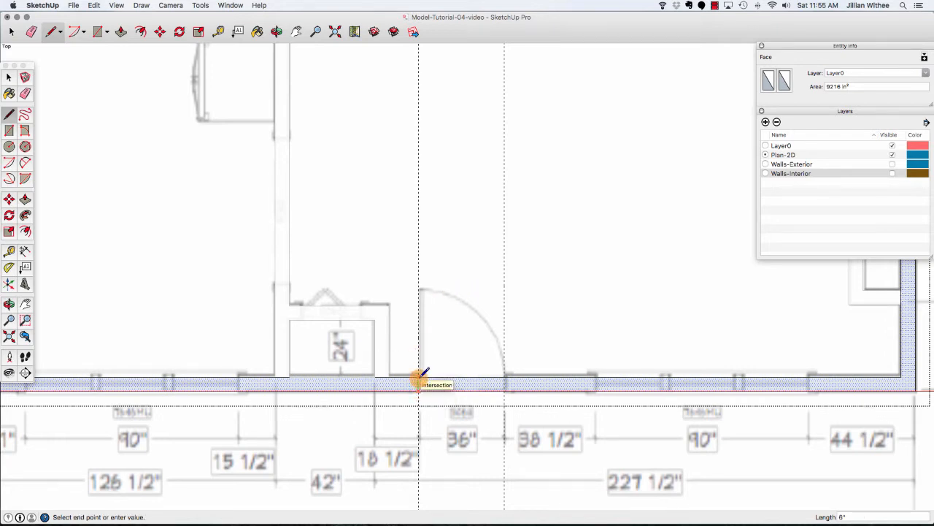
left_click(419, 378)
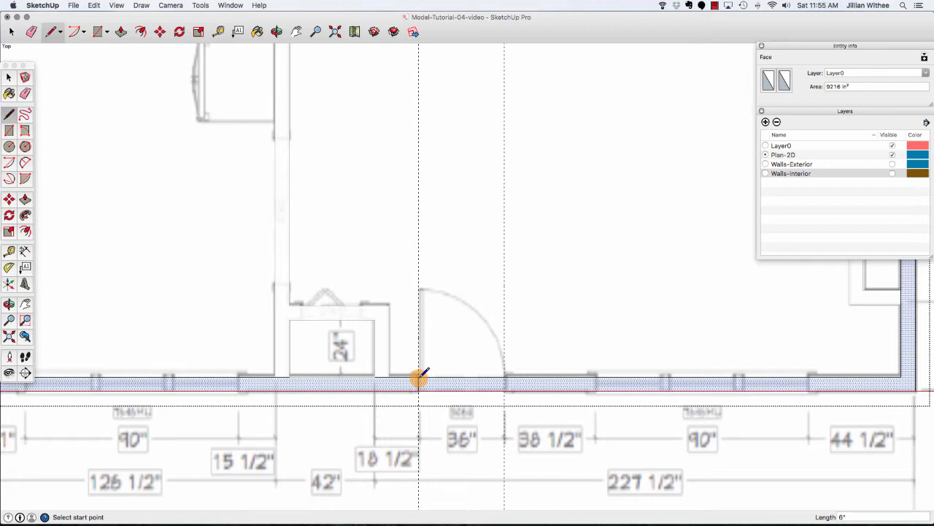
left_click(504, 378)
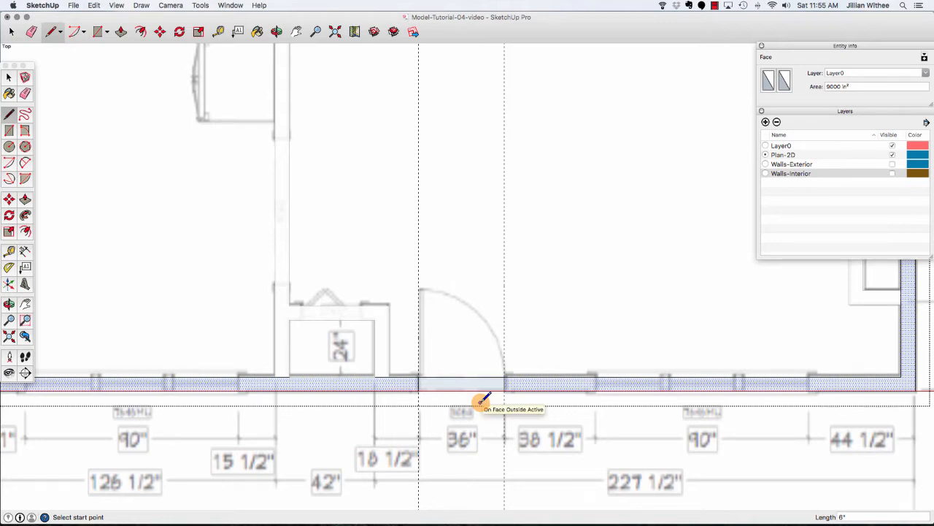
key("space")
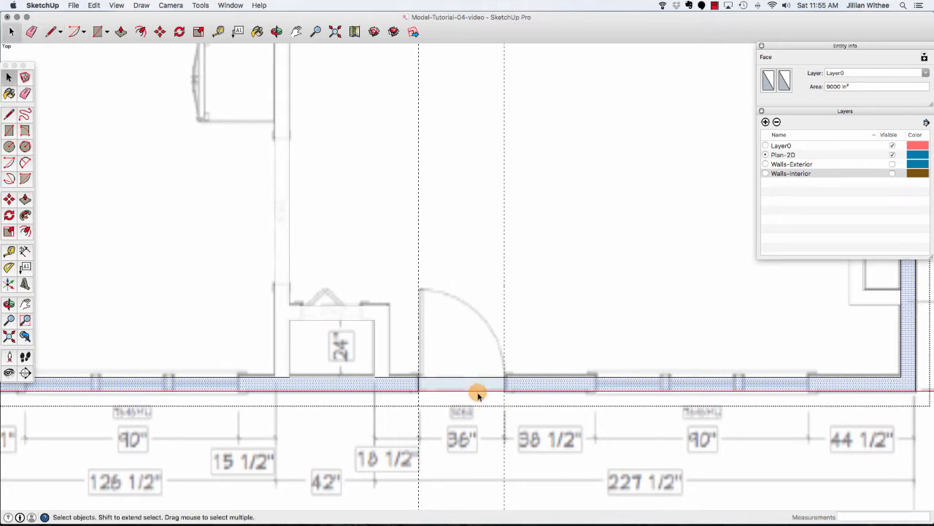
Delete the wall face and its inner edge within the door opening.
left_click(474, 392)
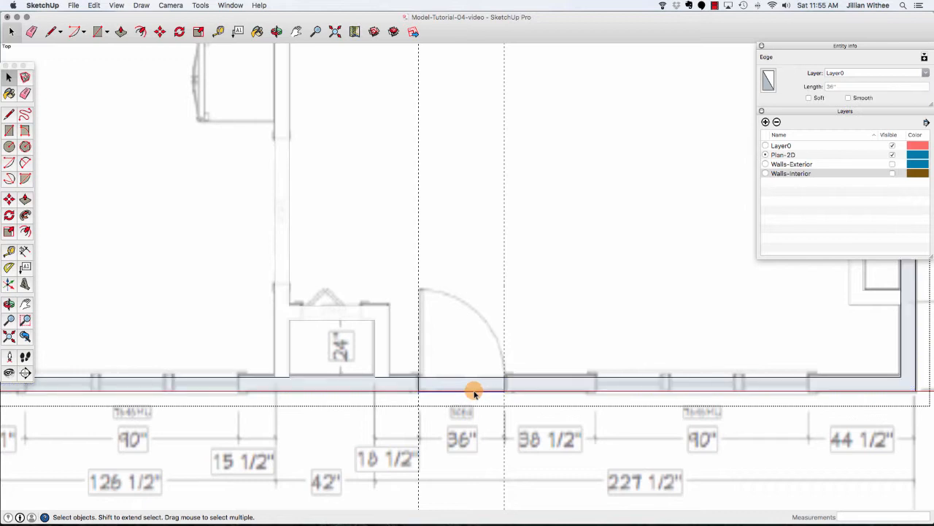
key("Delete")
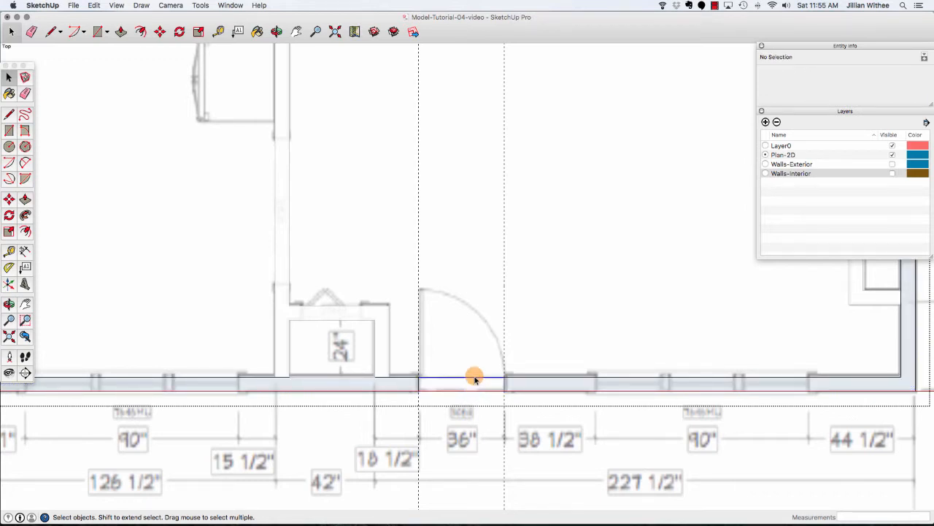
left_click(475, 377)
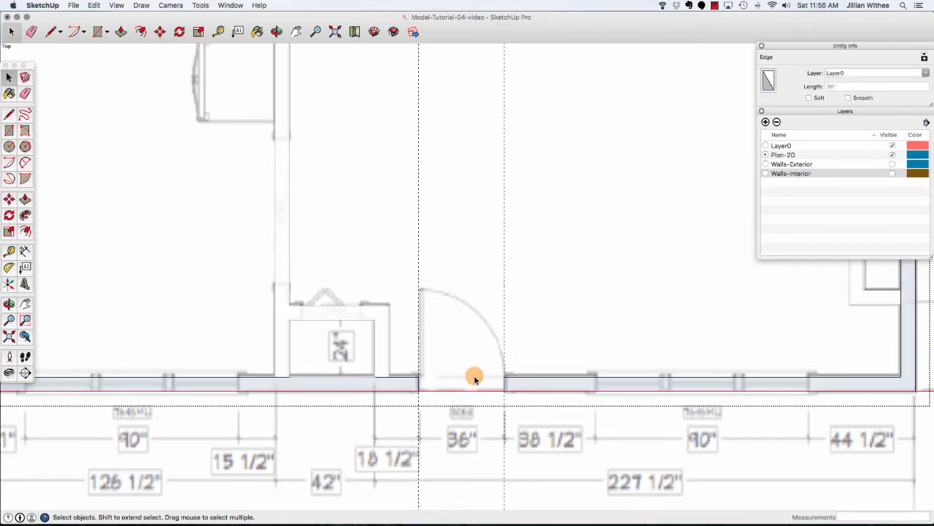
key("Delete")
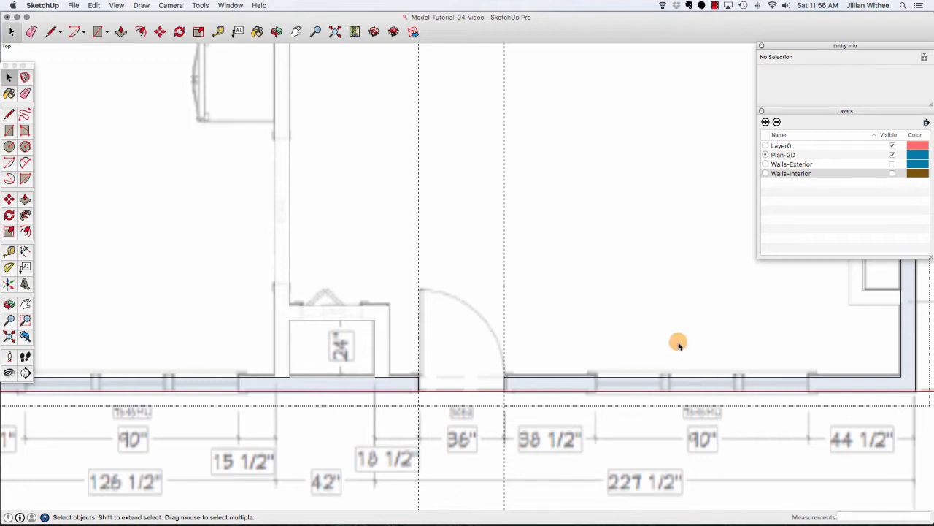
Place guides 38 1/2" past the door opening and another 90" beyond it to mark a window.
left_click(218, 32)
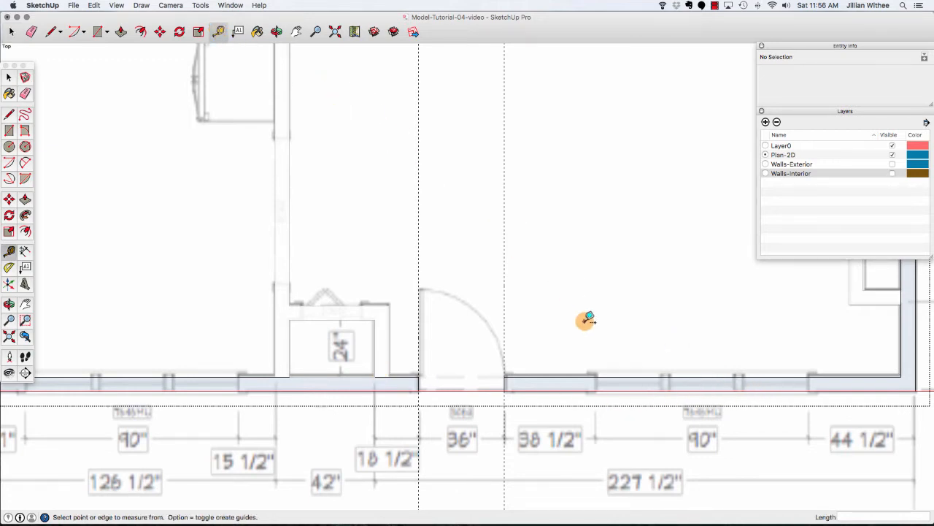
left_click(508, 310)
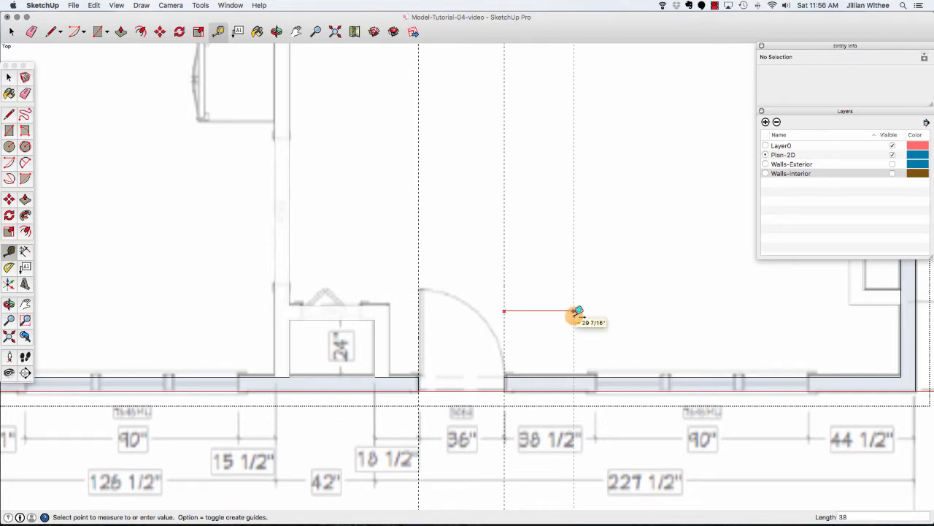
type("38.5")
key("Return")
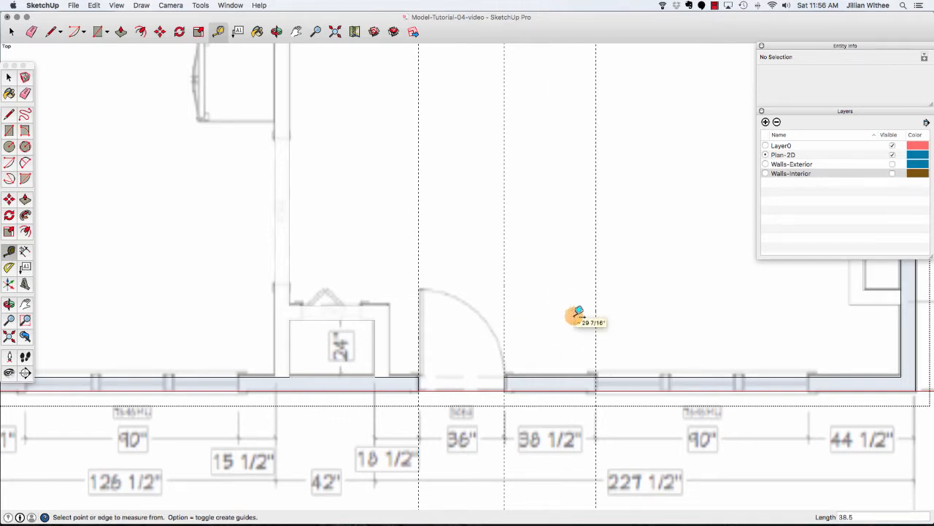
left_click(596, 320)
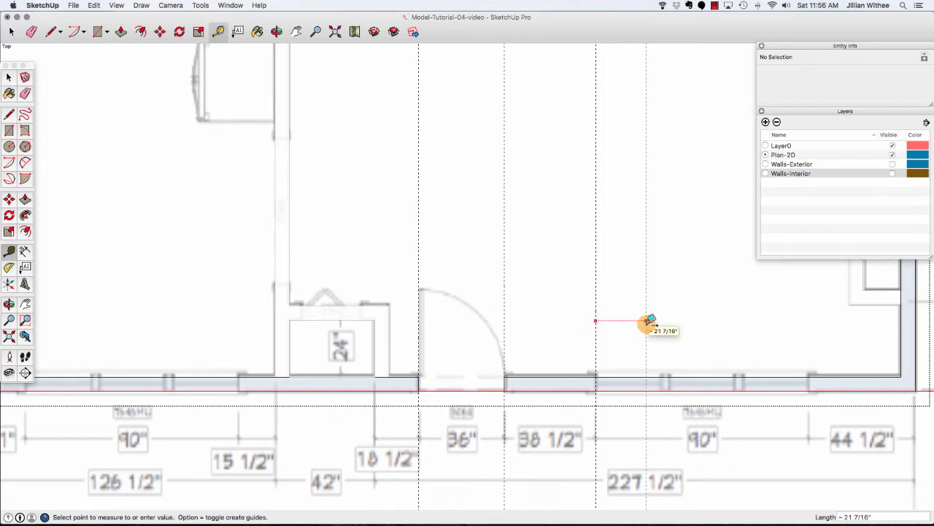
type("90")
key("Return")
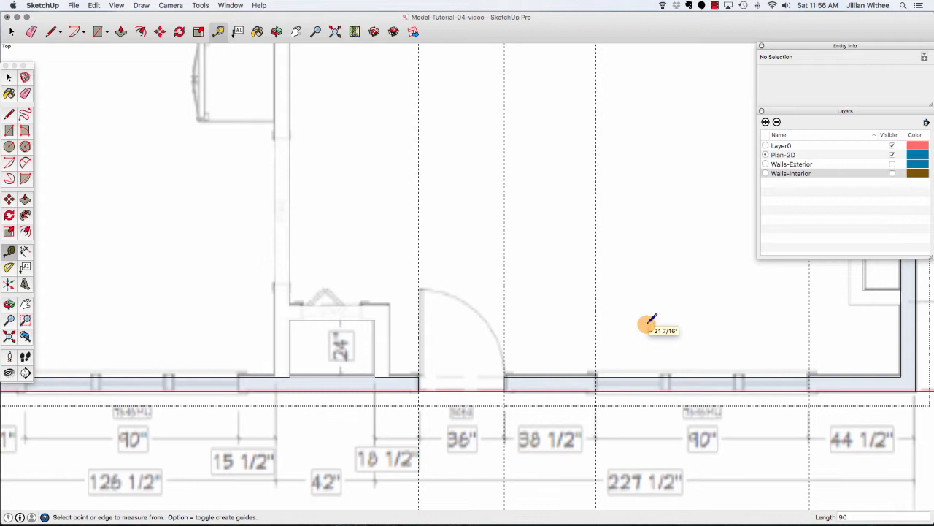
Draw lines across the wall at both window guides and erase the wall's inner edge between them.
key("l")
left_click(595, 377)
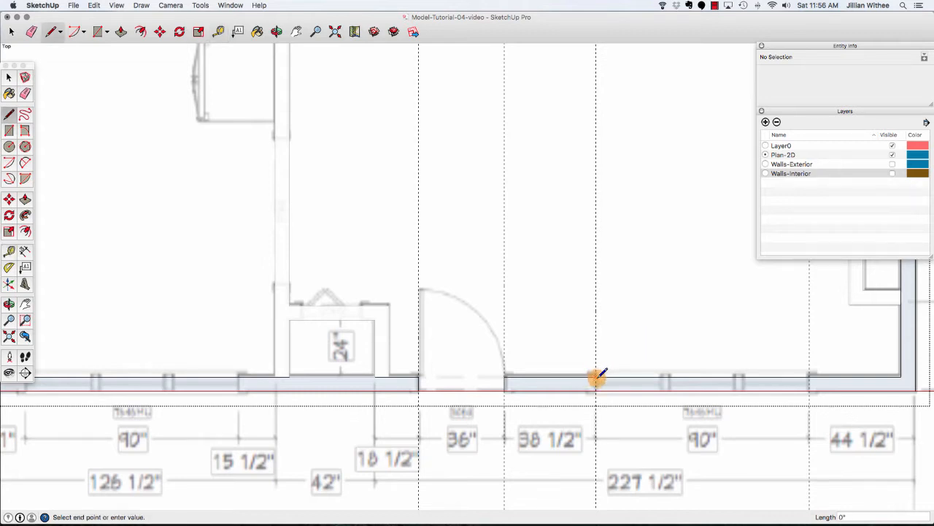
left_click(596, 391)
left_click(809, 376)
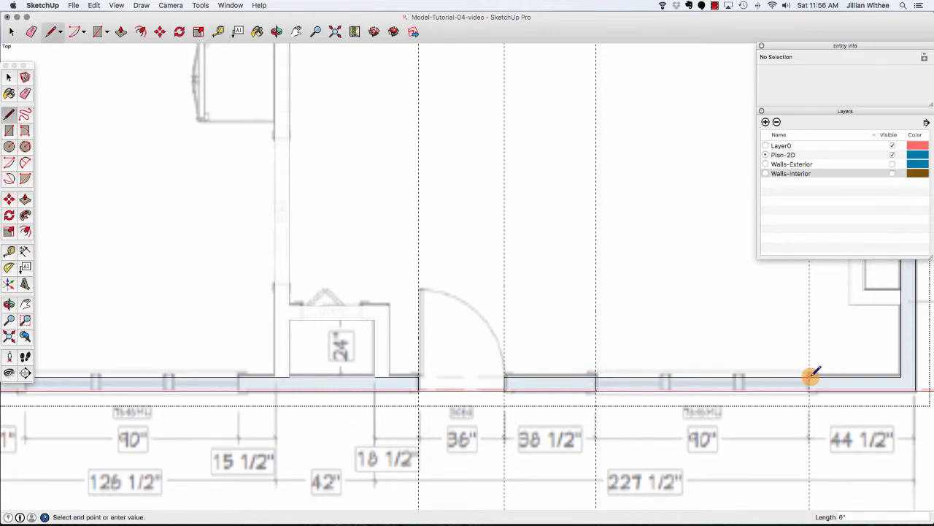
left_click(809, 391)
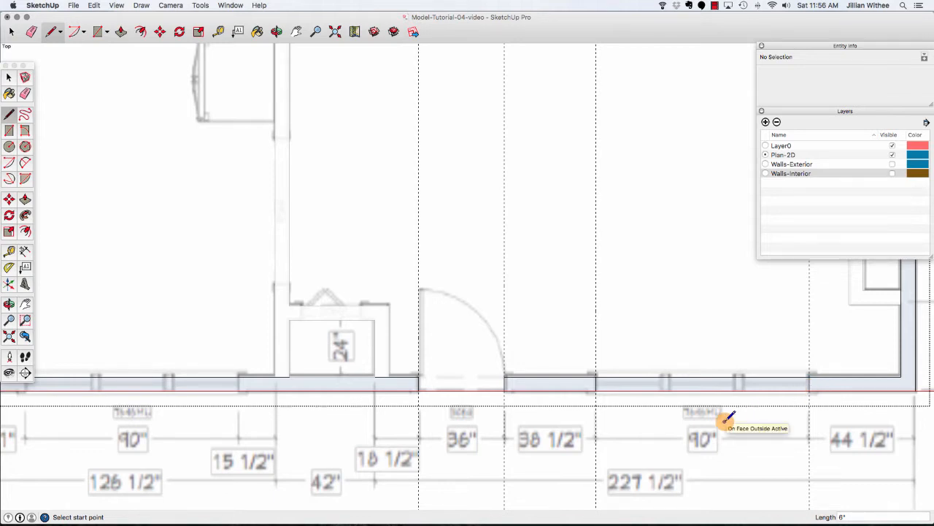
key("e")
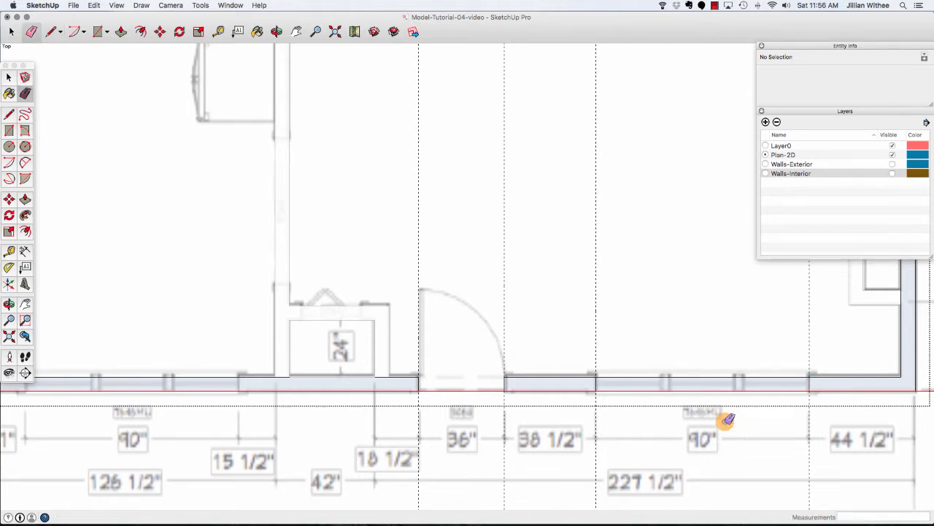
left_click(709, 378)
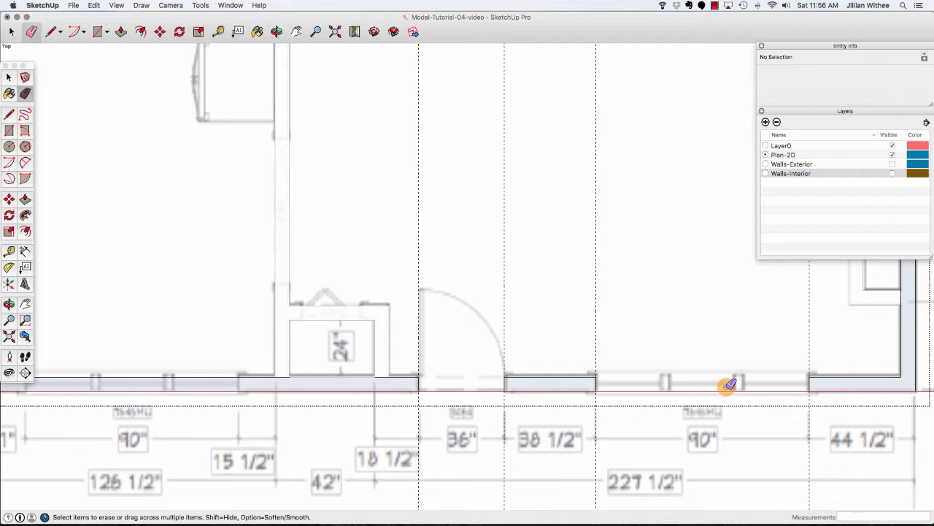
Place guides 21" from the bottom-left wall corner and another 90" beyond it for the left window.
scroll(726, 363, "down", 3)
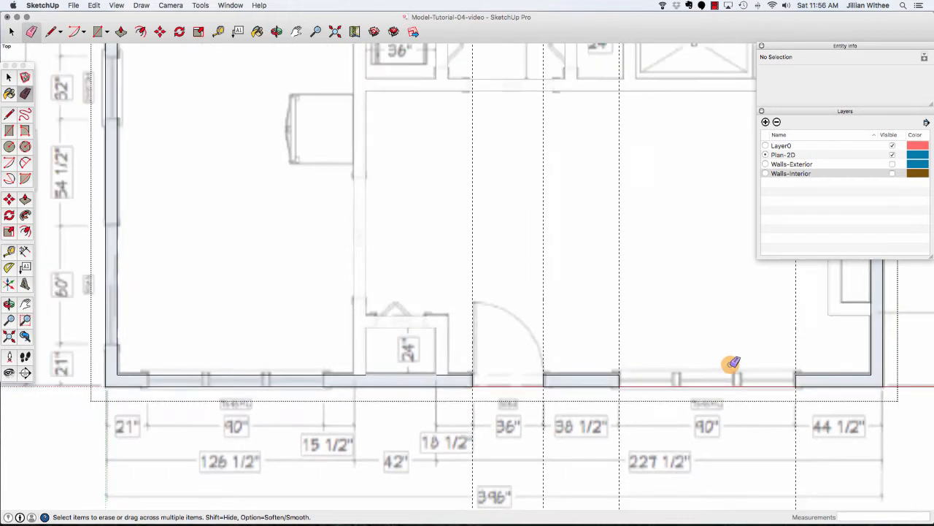
scroll(732, 363, "down", 3)
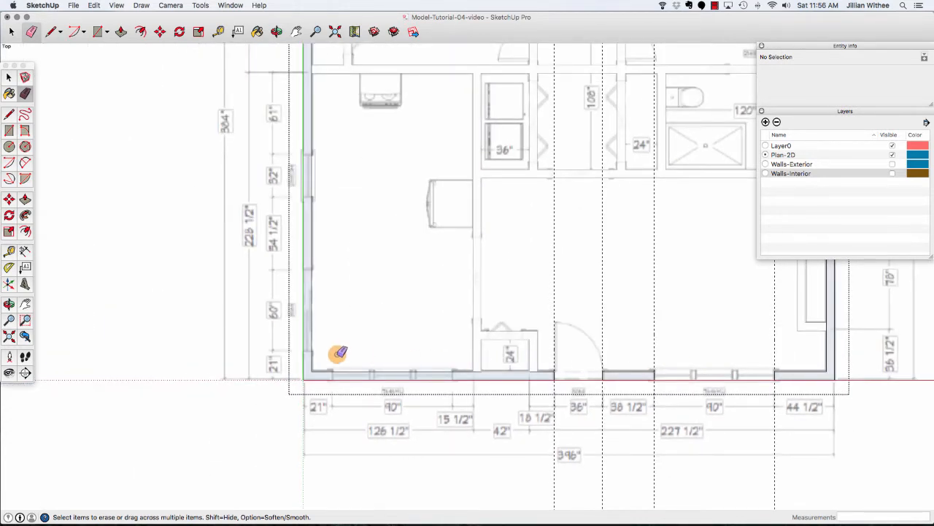
scroll(315, 344, "up", 5)
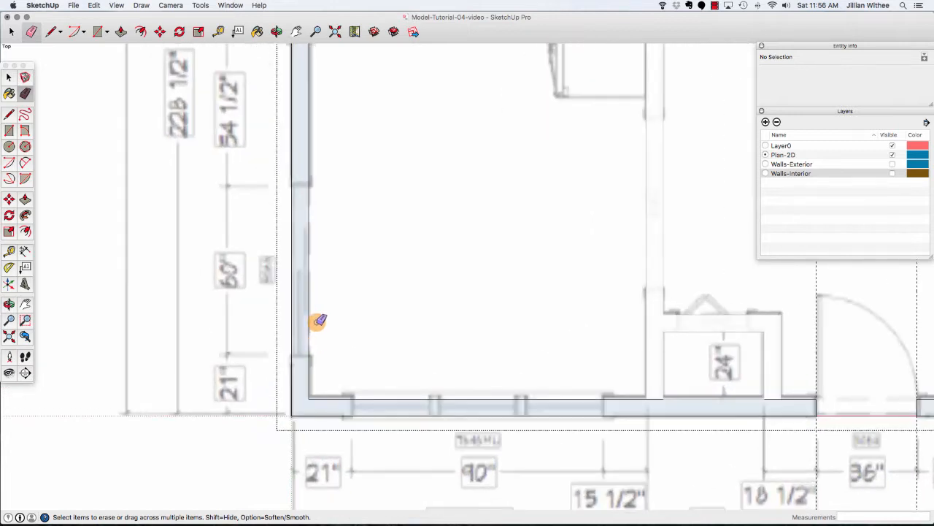
left_click(219, 32)
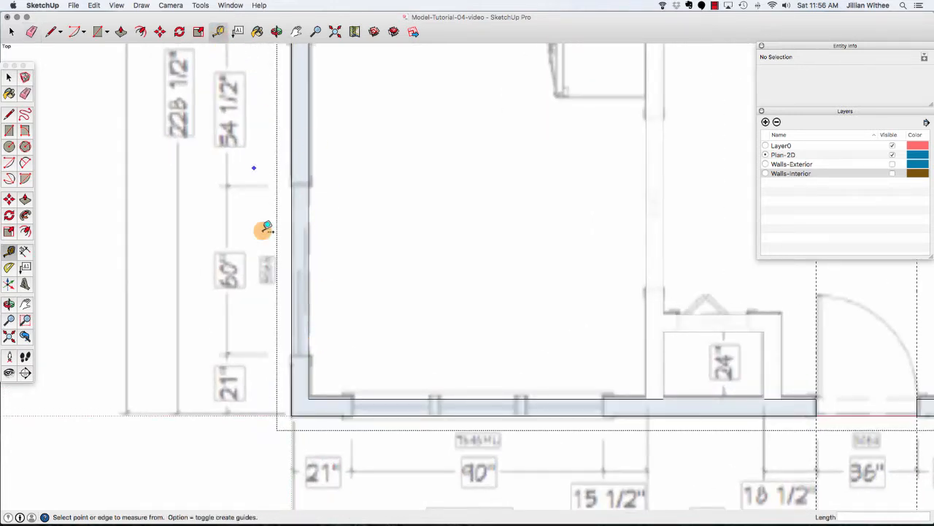
left_click(294, 383)
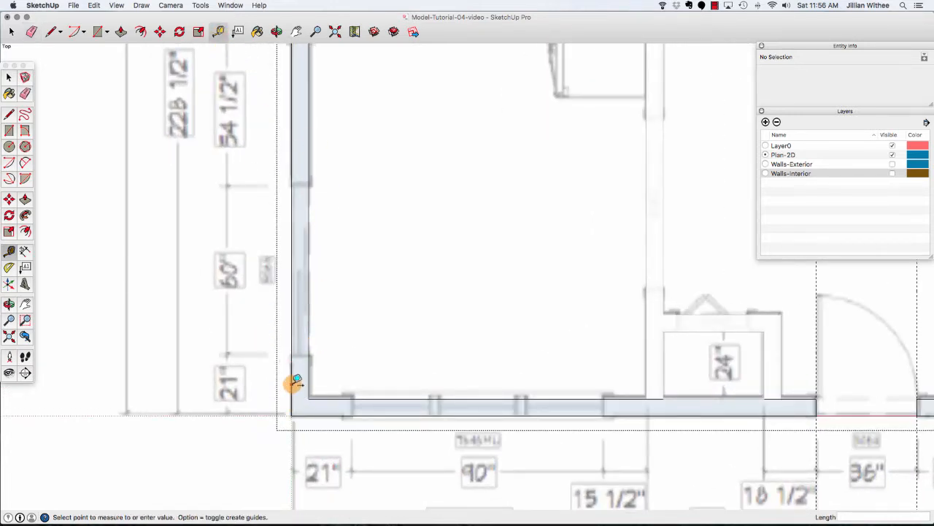
left_click(352, 382)
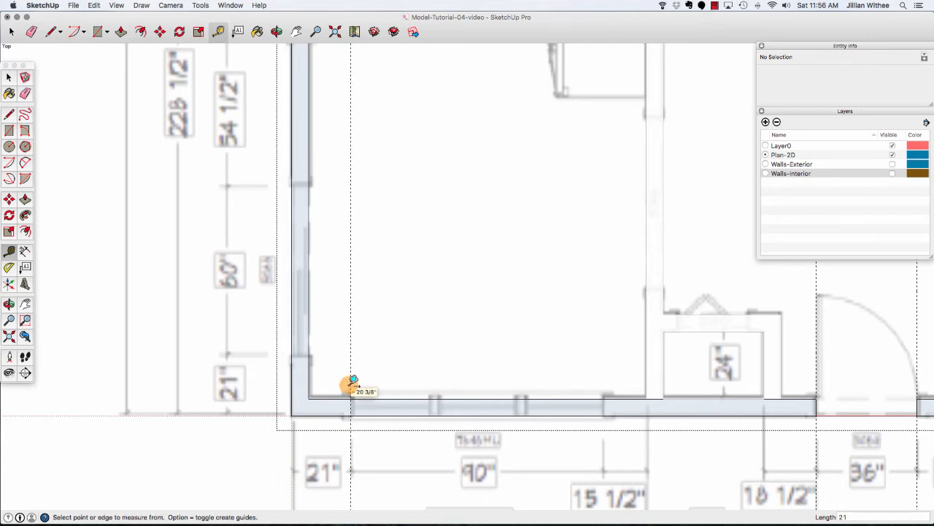
left_click(353, 357)
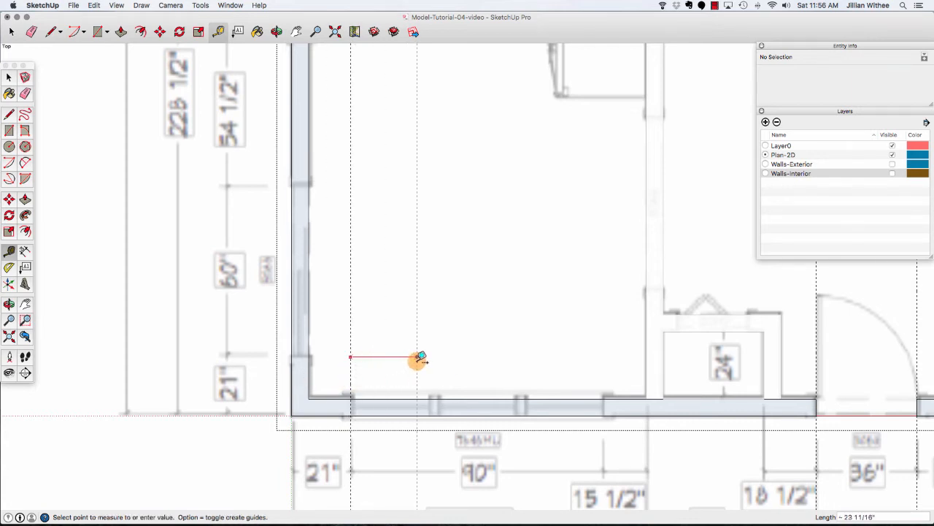
type("90")
key("Return")
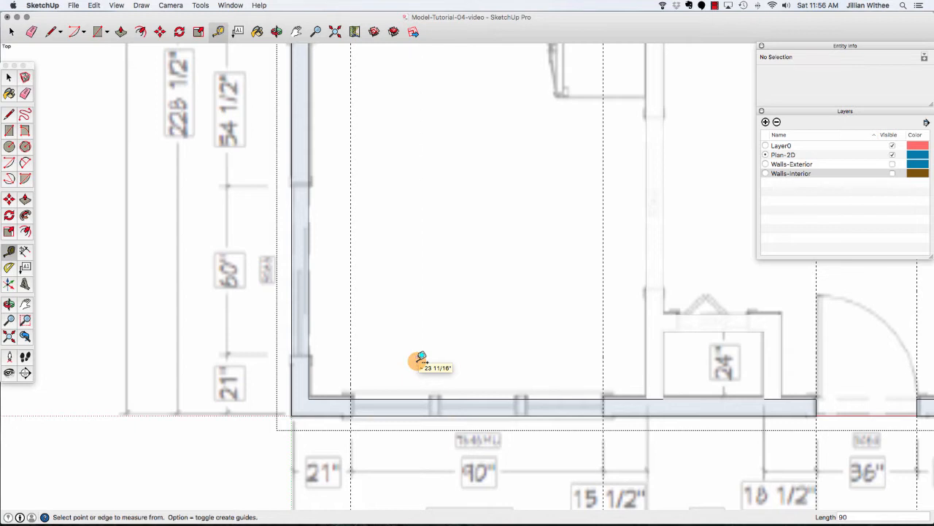
Draw lines across the bottom wall at both left window guides.
key("l")
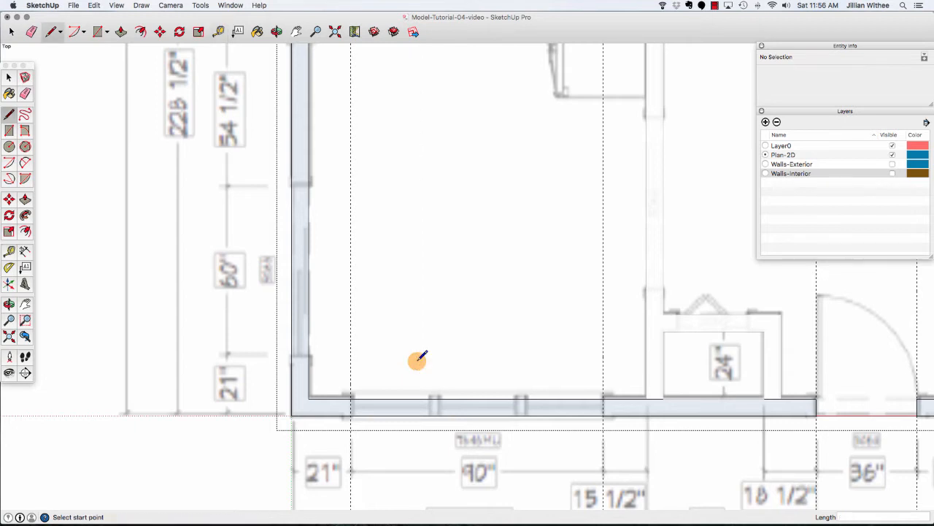
left_click(351, 398)
left_click(351, 415)
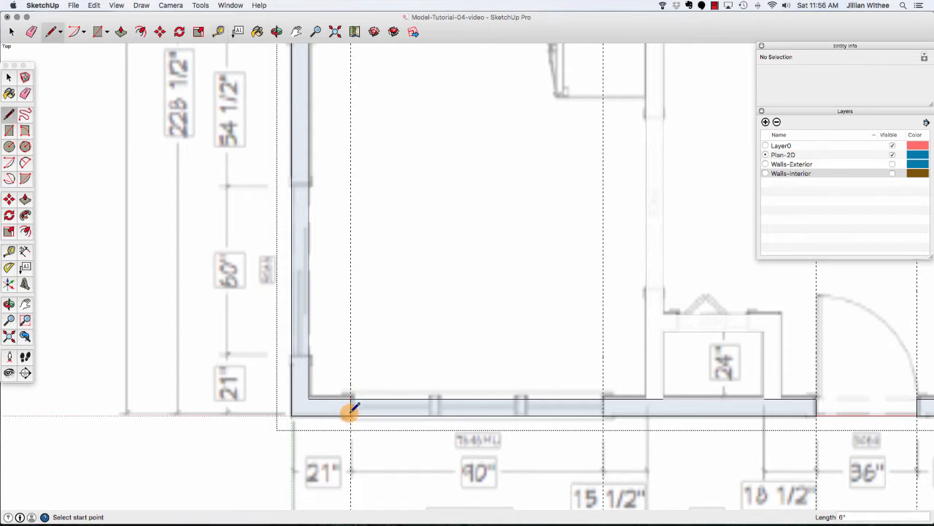
left_click(603, 398)
left_click(602, 414)
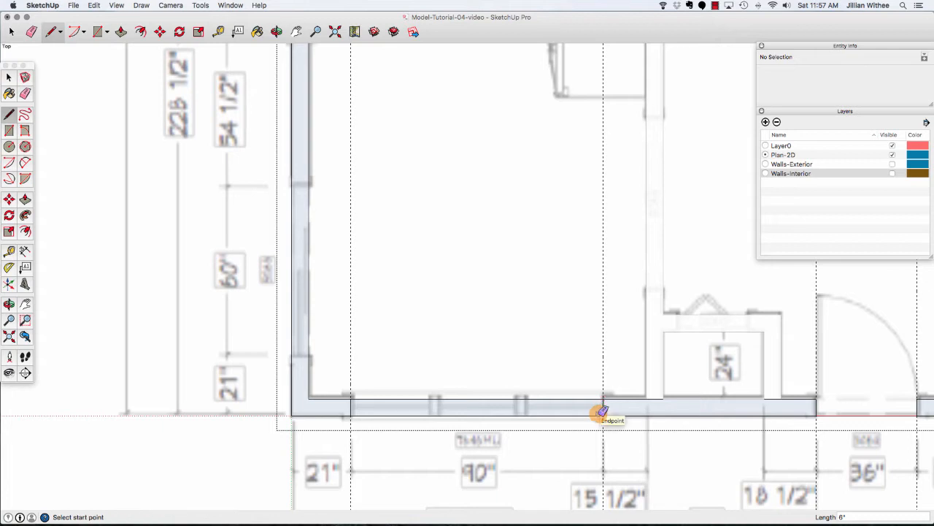
Erase the bottom wall's edge segments between the left window lines.
key("e")
left_click(563, 398)
left_click(562, 415)
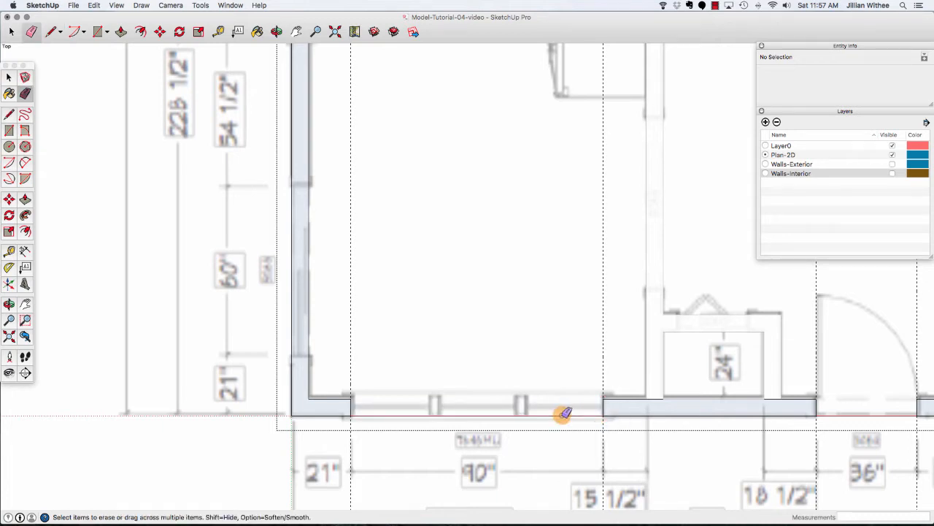
Place a guide on the left wall 21" above the bottom-left corner and another 60" above it.
scroll(242, 365, "down", 2)
scroll(242, 364, "down", 2)
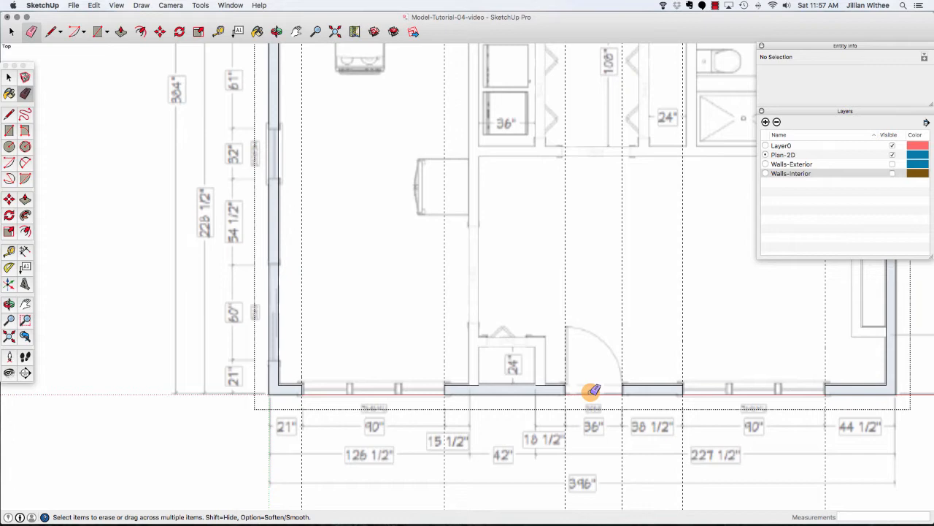
left_click(94, 5)
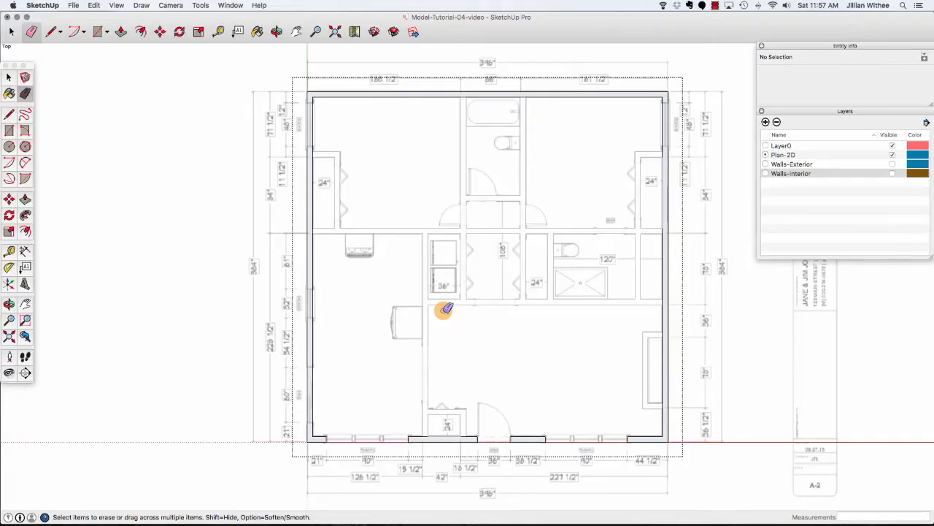
left_click(218, 32)
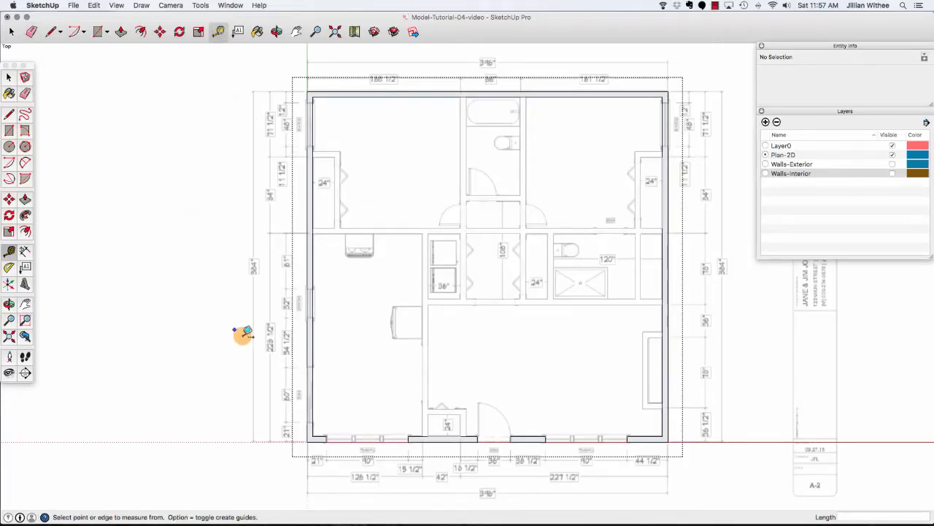
scroll(281, 453, "up", 5)
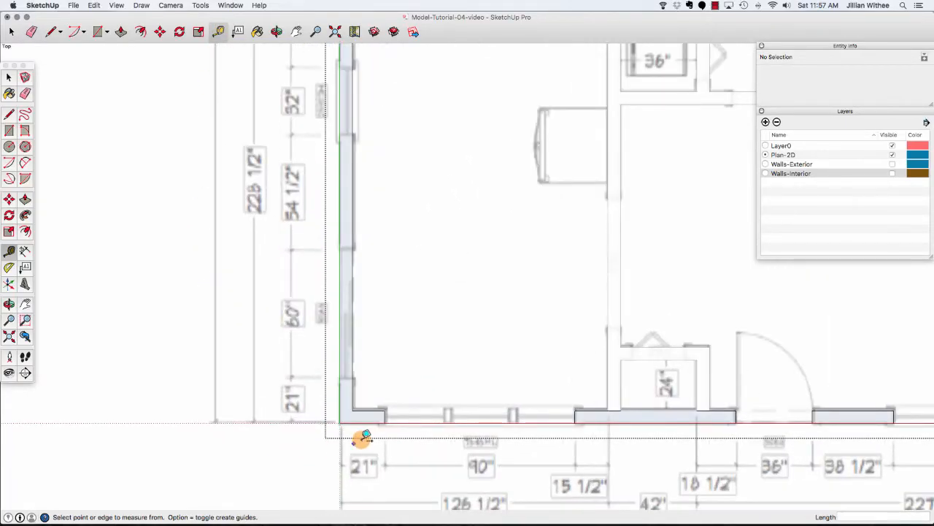
left_click(363, 421)
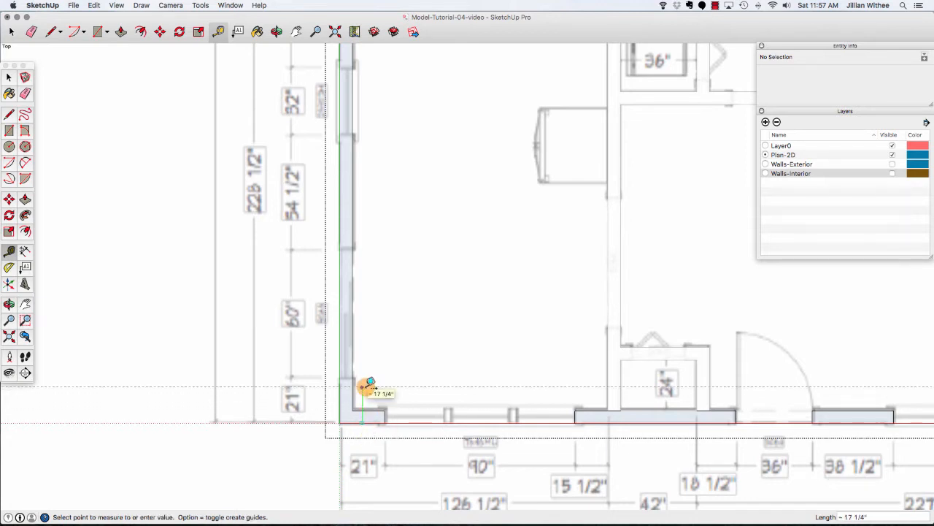
left_click(370, 382)
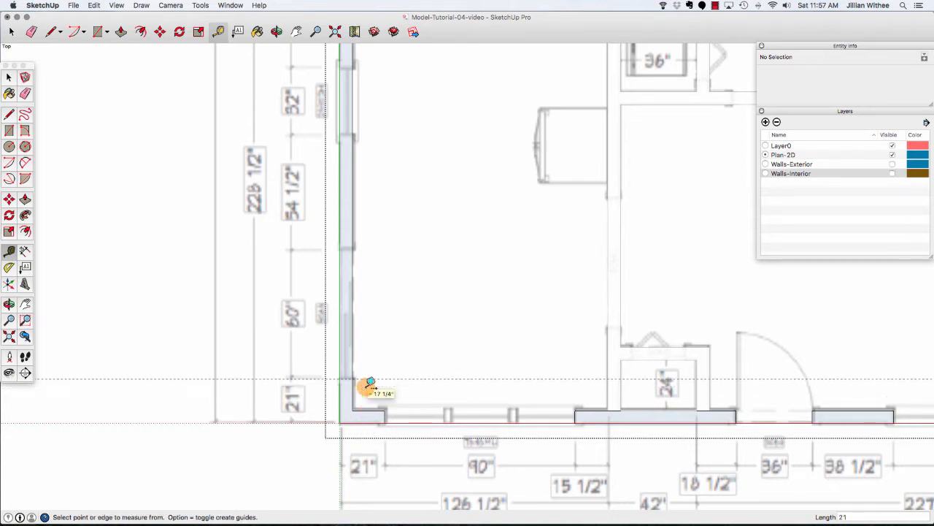
left_click(383, 379)
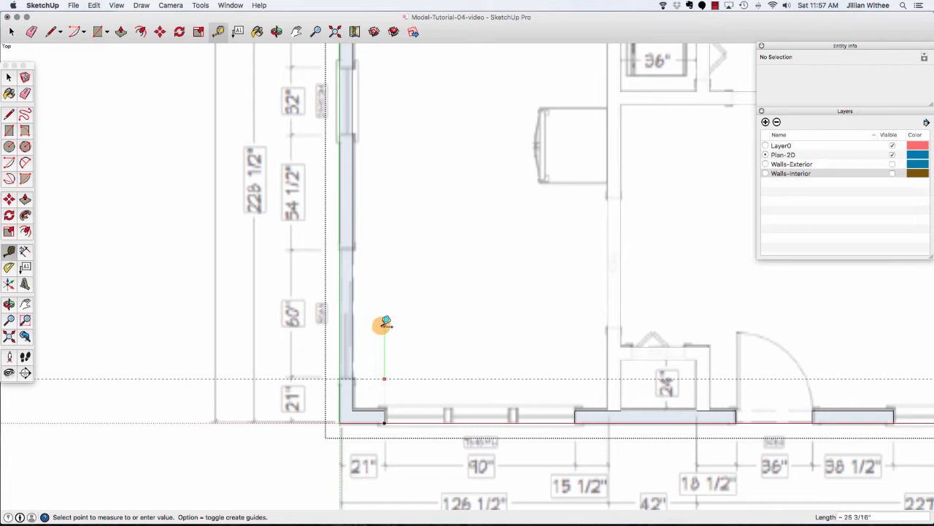
left_click(381, 326)
left_click(412, 378)
type("60")
key("Return")
Place two more guides up the left wall, 54 1/2" and then 32" further.
scroll(405, 300, "down", 2)
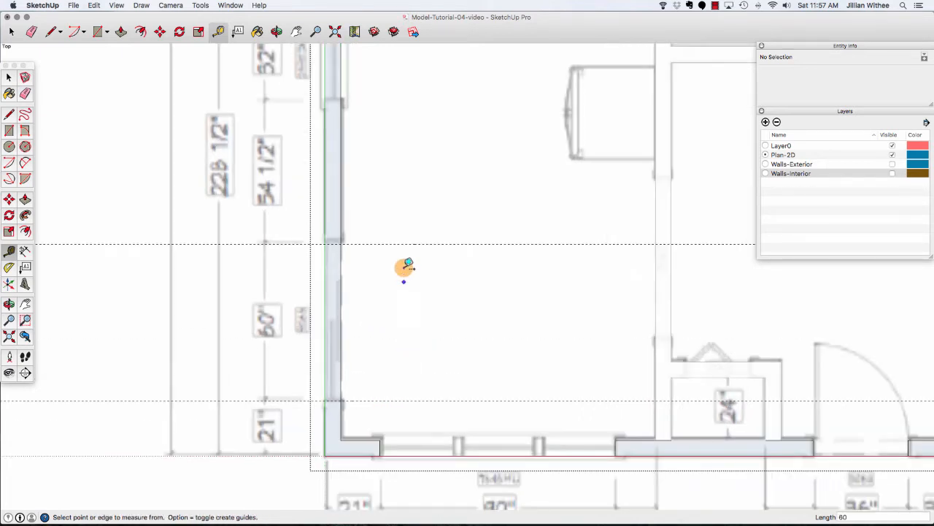
scroll(390, 336, "down", 3)
scroll(381, 241, "up", 1)
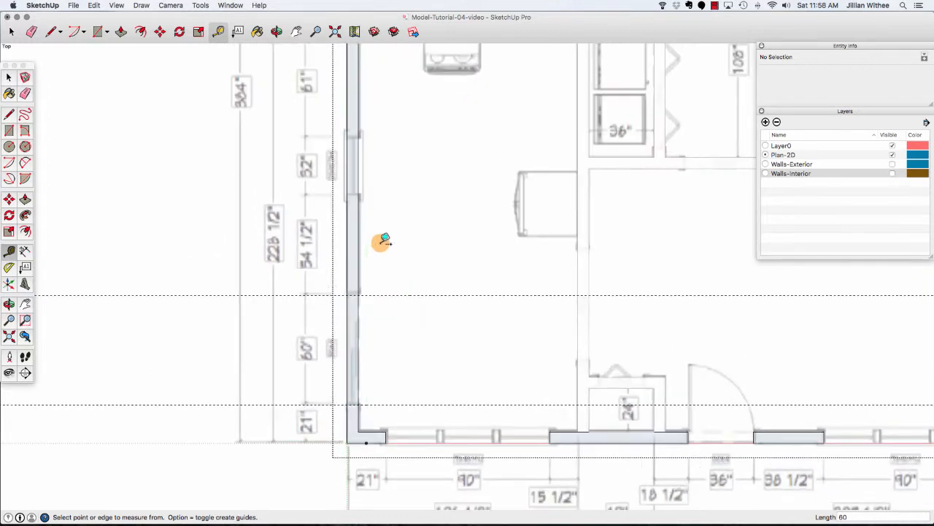
left_click(403, 295)
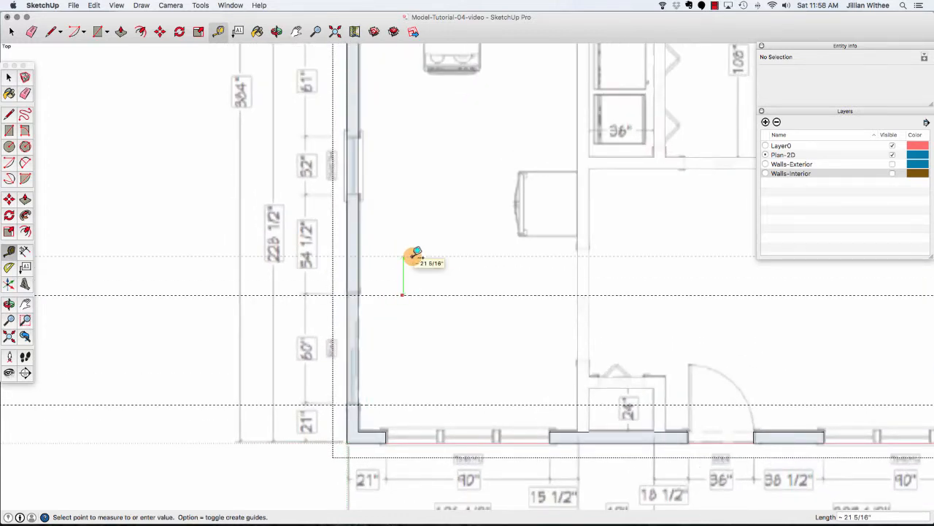
type("54.5")
key("Return")
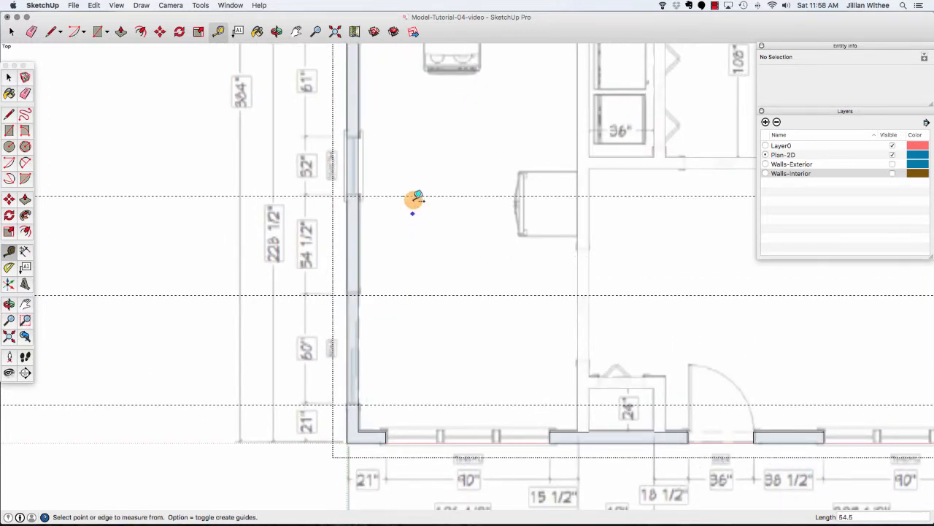
left_click(414, 194)
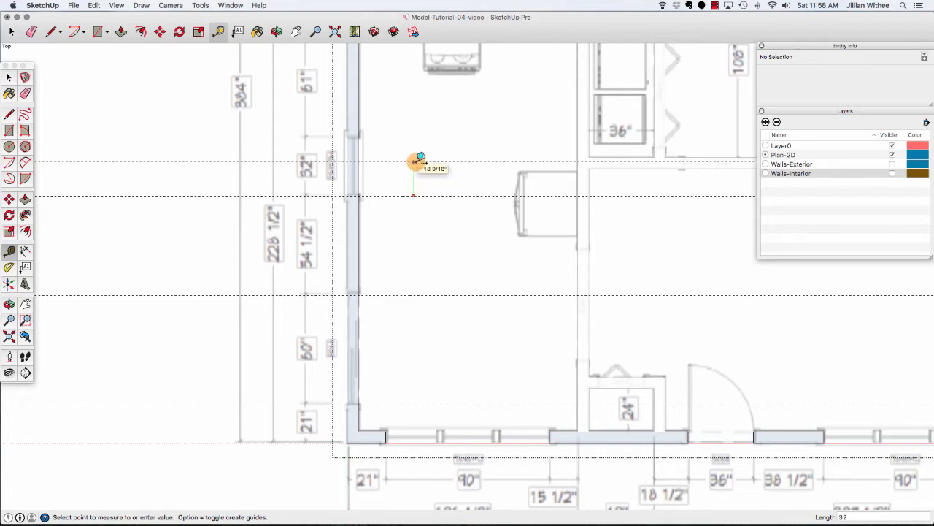
left_click(415, 160)
Place a guide 12" below the top-left corner and another 48" below it.
scroll(414, 319, "down", 5)
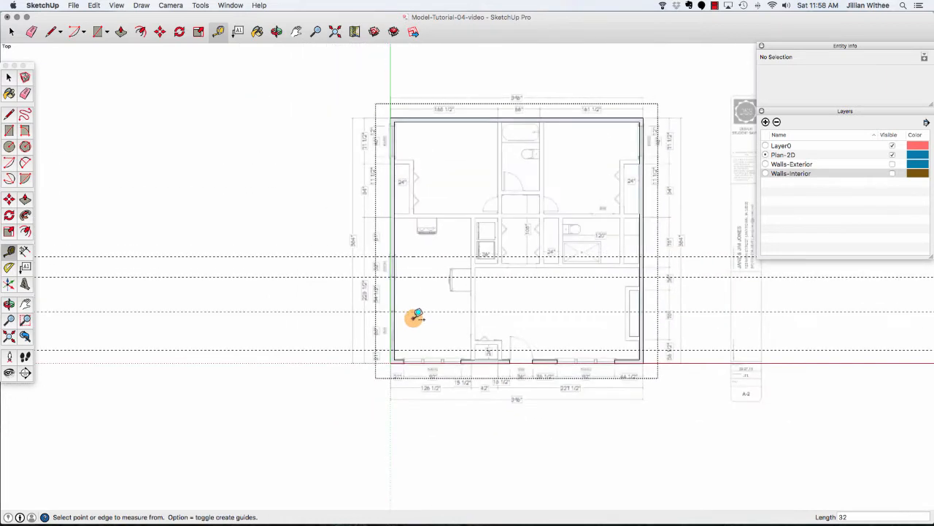
scroll(394, 121, "up", 4)
left_click(398, 102)
scroll(400, 104, "up", 3)
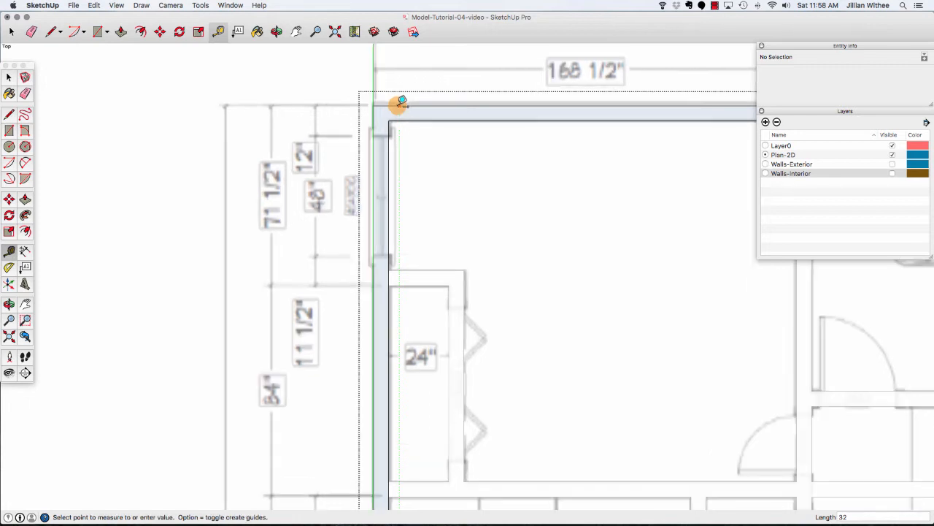
left_click(440, 105)
left_click(441, 106)
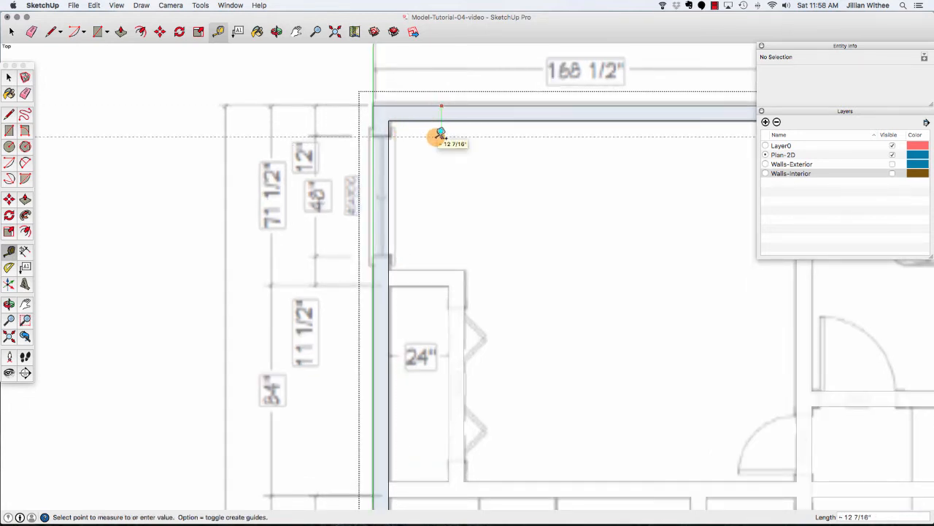
left_click(438, 136)
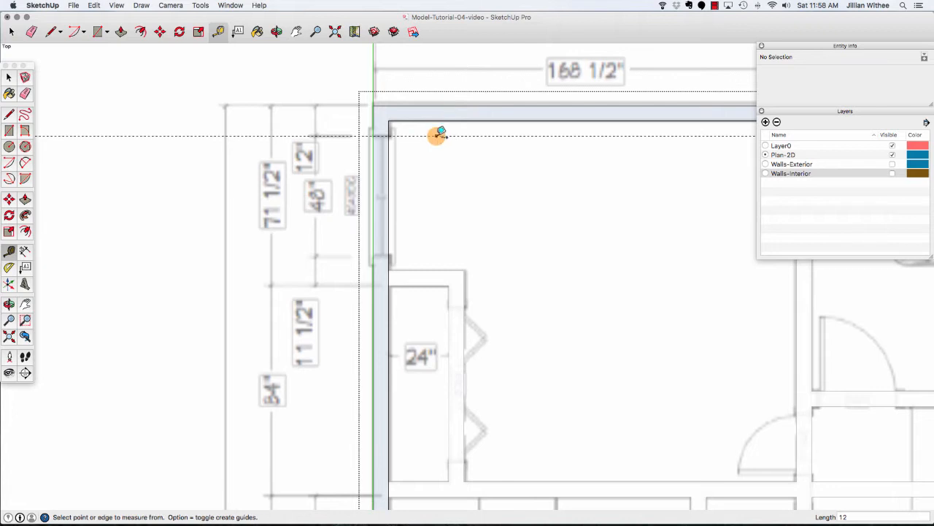
left_click(436, 136)
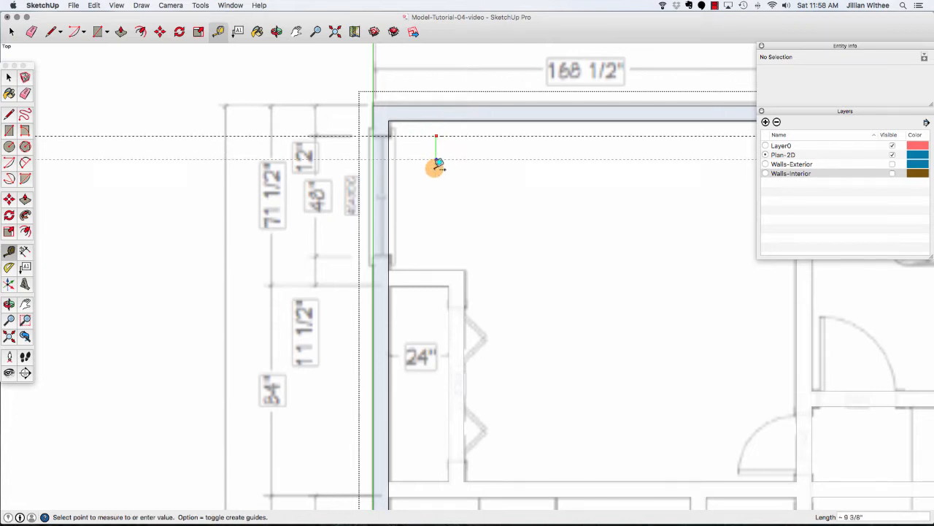
left_click(438, 233)
scroll(229, 126, "down", 5)
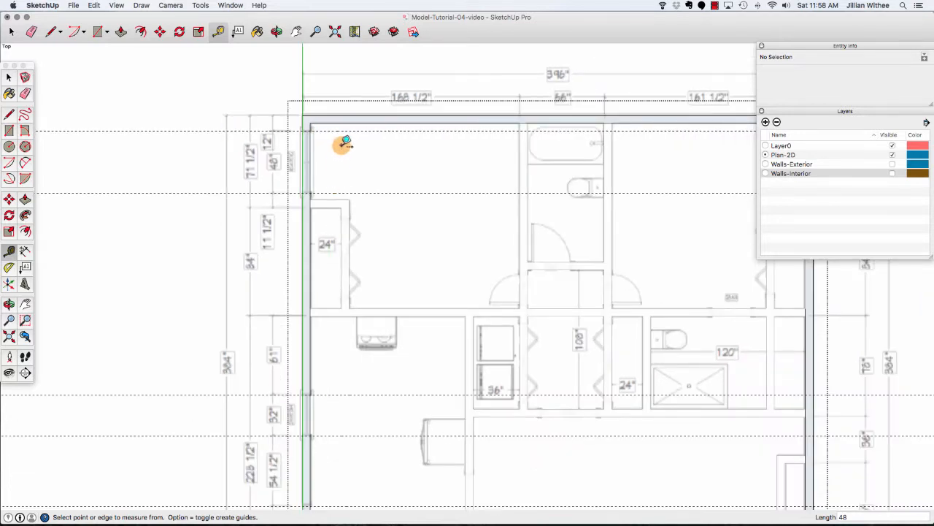
scroll(245, 154, "down", 1)
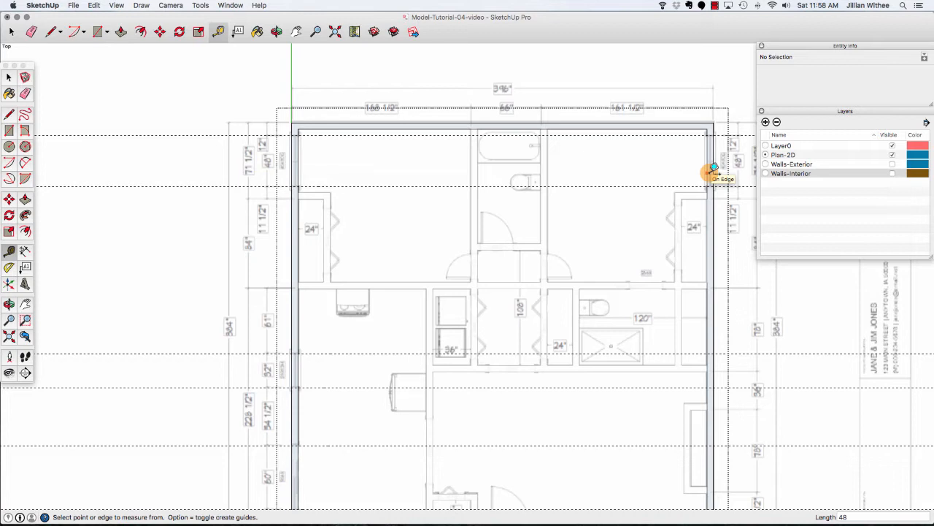
Draw lines across the left wall at the 12" and 48" guides and erase the wall edge between them.
key("l")
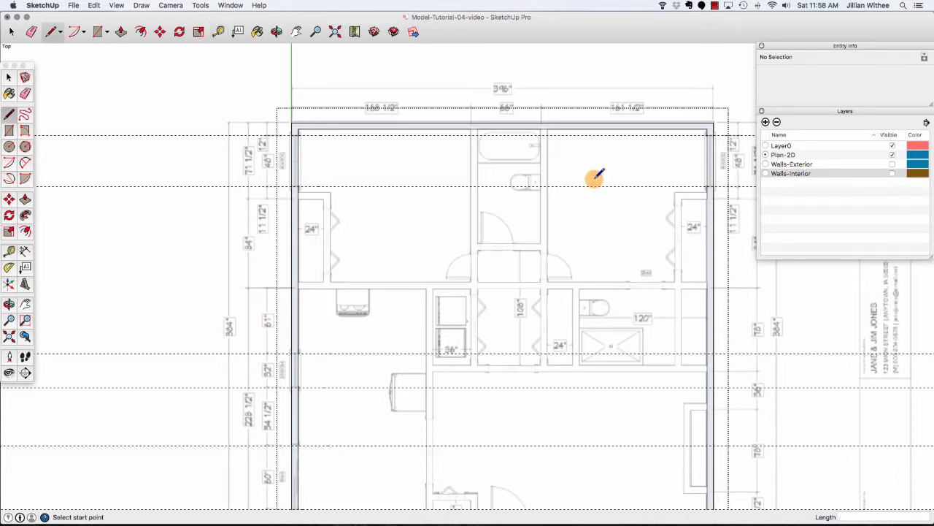
left_click(292, 136)
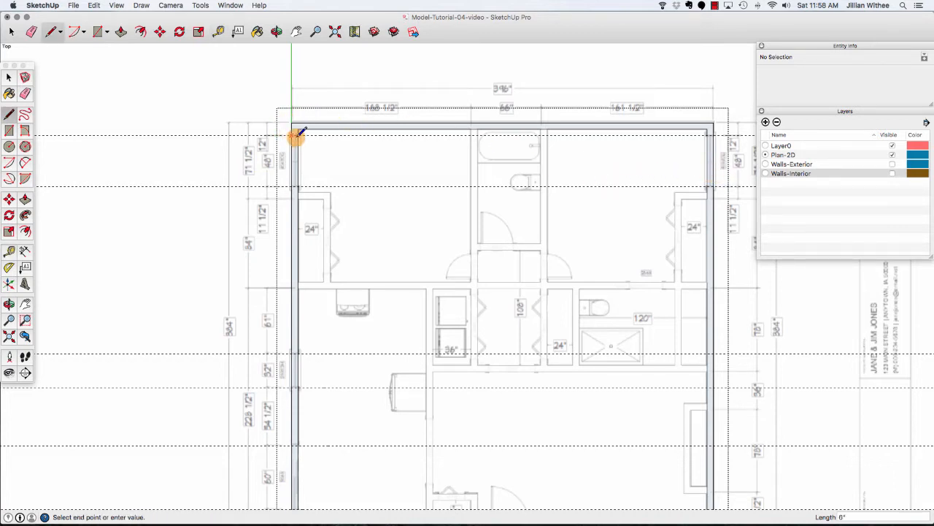
left_click(298, 135)
left_click(292, 185)
left_click(298, 185)
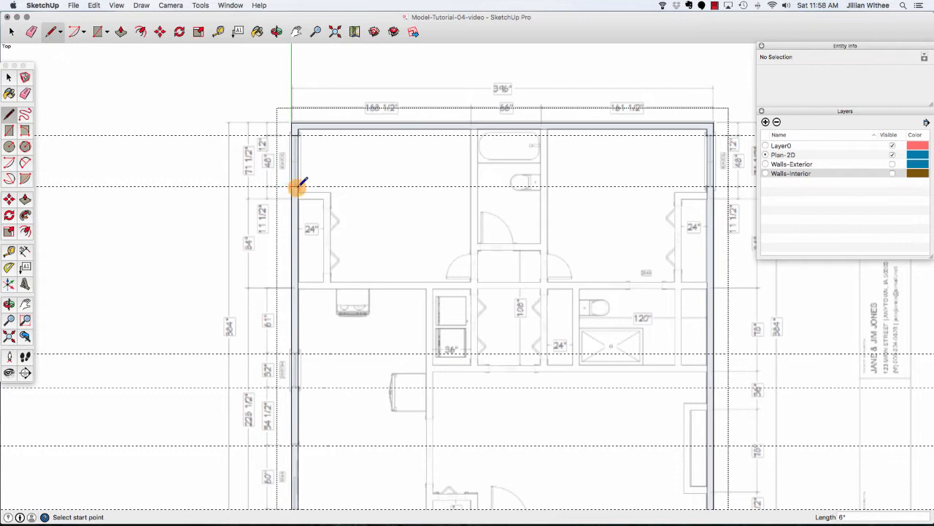
key("e")
left_click_drag(292, 160, 303, 159)
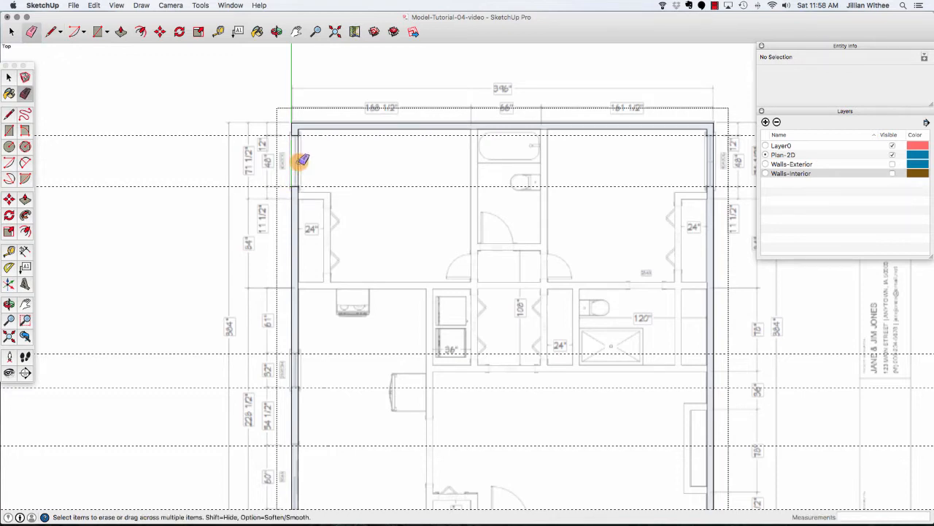
Draw lines across the right wall at the same two guides and erase its edge between them.
key("l")
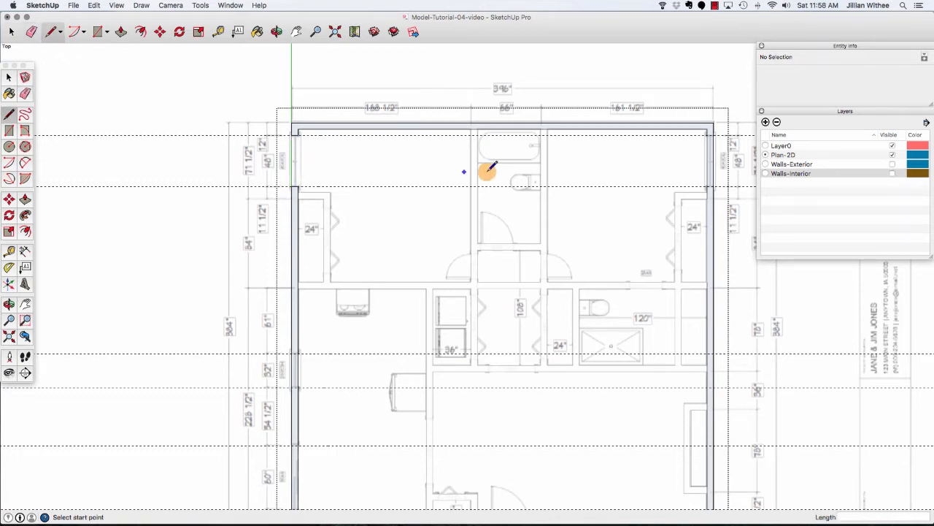
left_click(709, 132)
left_click(714, 133)
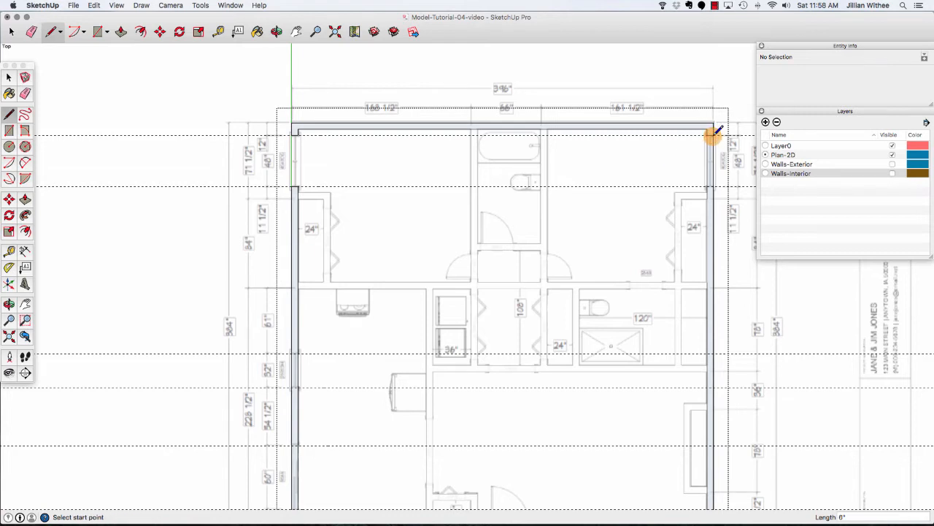
left_click(707, 186)
left_click(714, 187)
key("e")
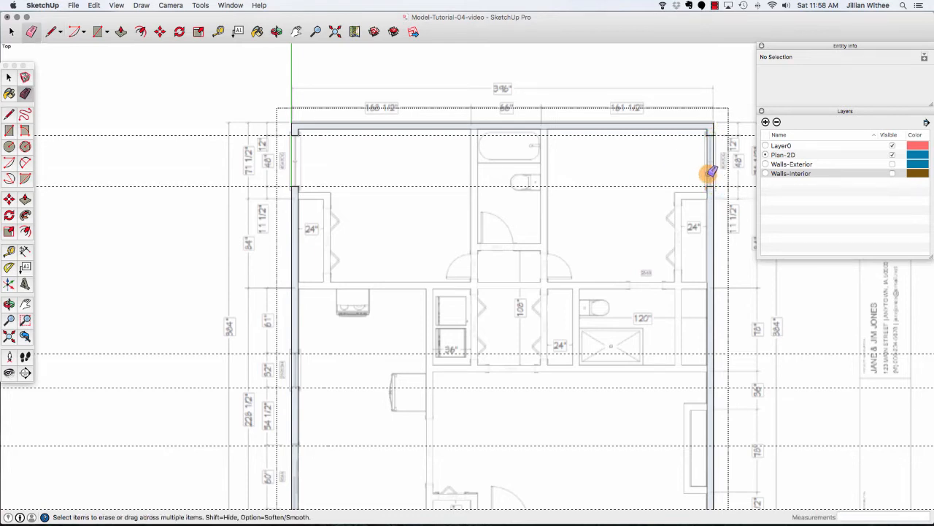
left_click(710, 173)
left_click(711, 173)
Draw lines across the left wall at the 32" window guides and erase the wall edges between them.
scroll(404, 221, "down", 2)
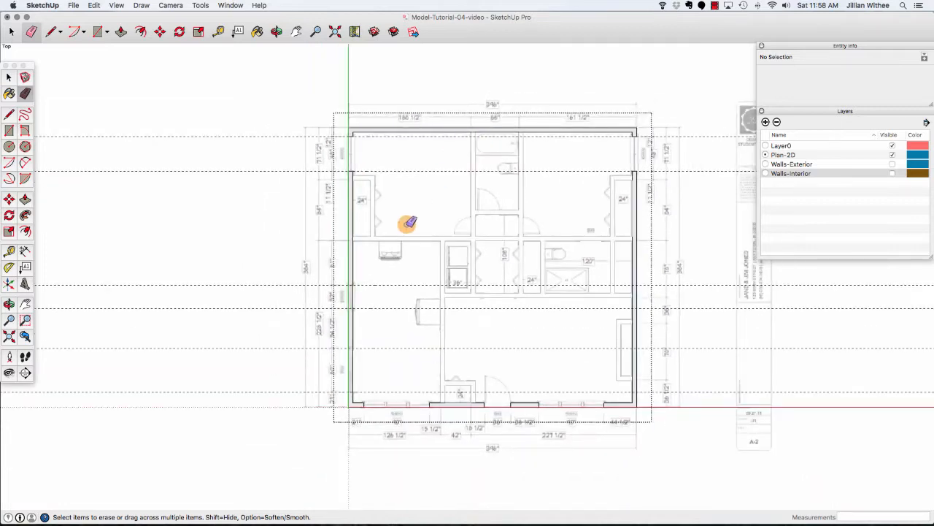
scroll(349, 308, "up", 5)
key("l")
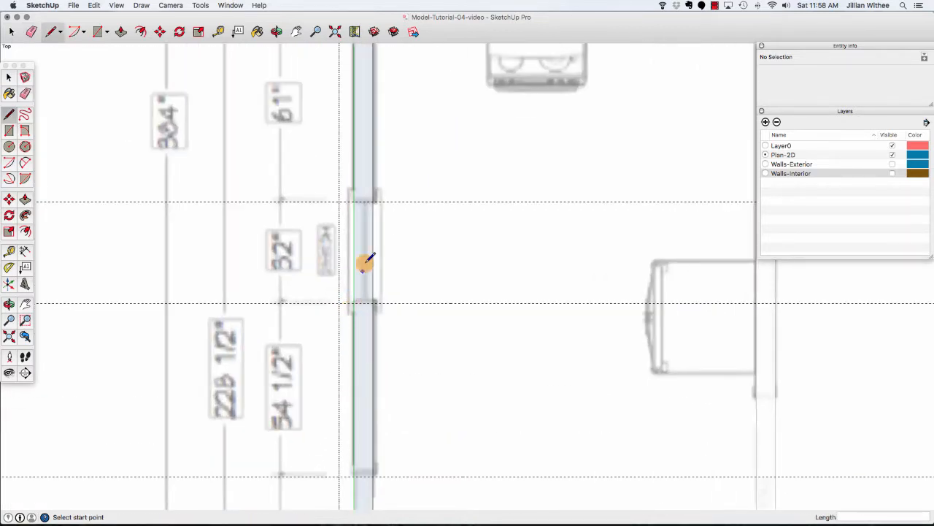
left_click(355, 201)
left_click(373, 201)
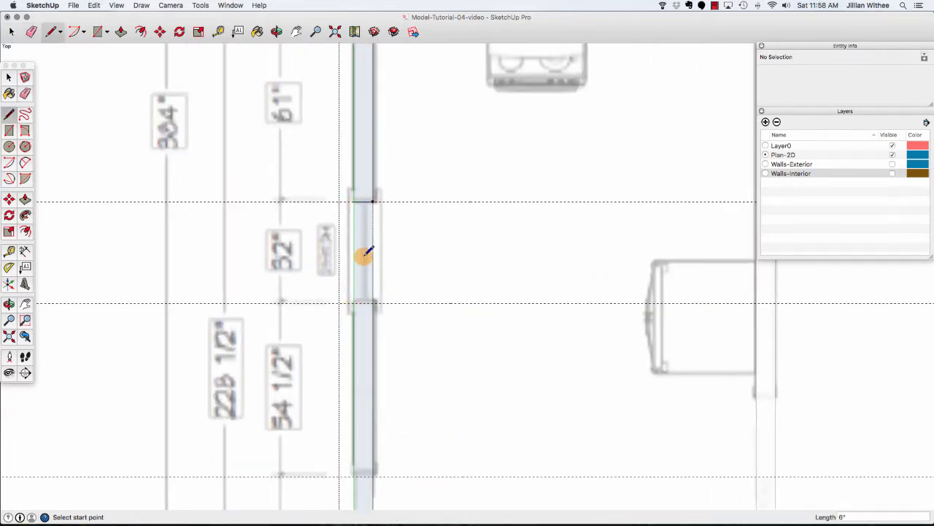
left_click(355, 302)
left_click(373, 302)
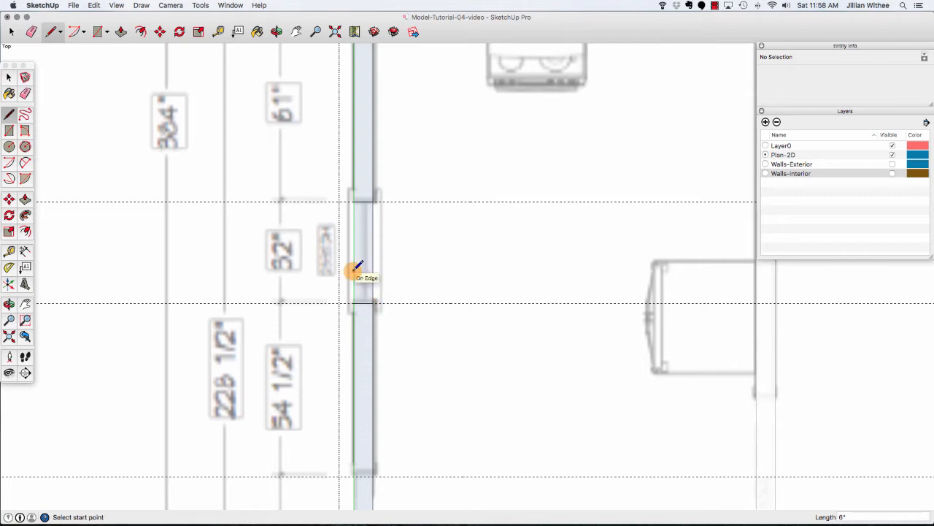
key("e")
left_click(355, 267)
left_click(373, 256)
Draw lines across the left wall at both 60" window guides.
scroll(365, 219, "down", 5)
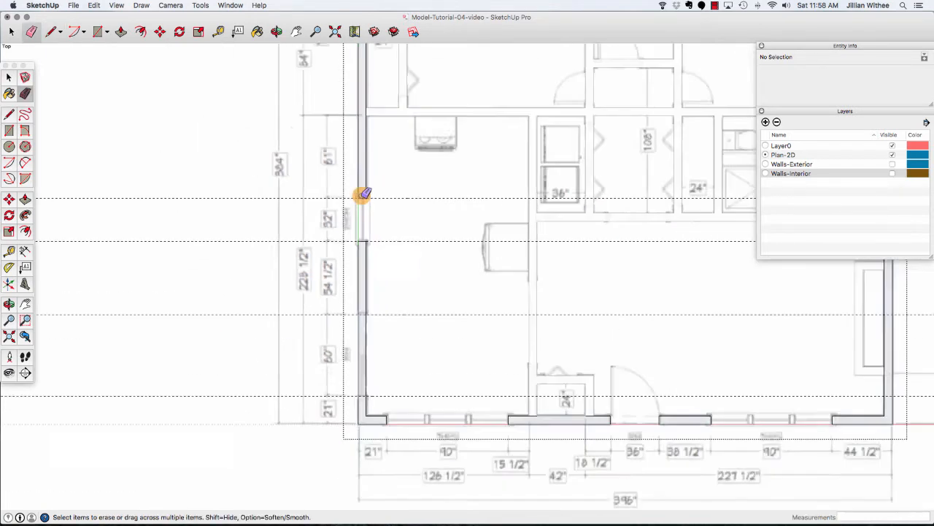
scroll(351, 321, "up", 5)
key("l")
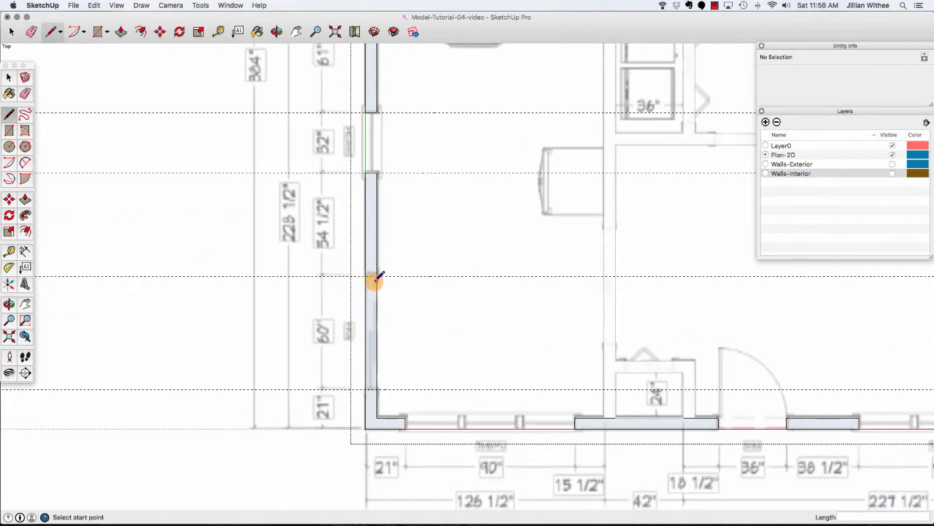
left_click(365, 276)
left_click(377, 276)
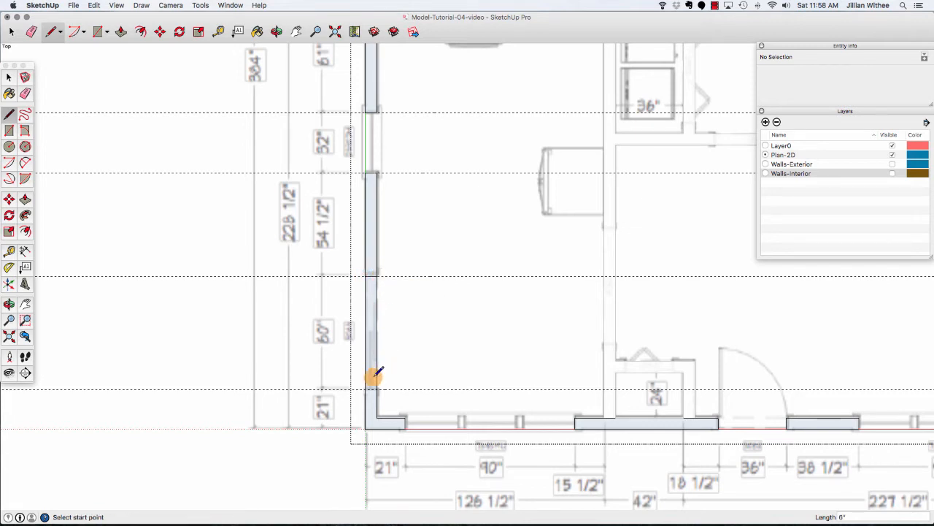
left_click(367, 389)
left_click(375, 389)
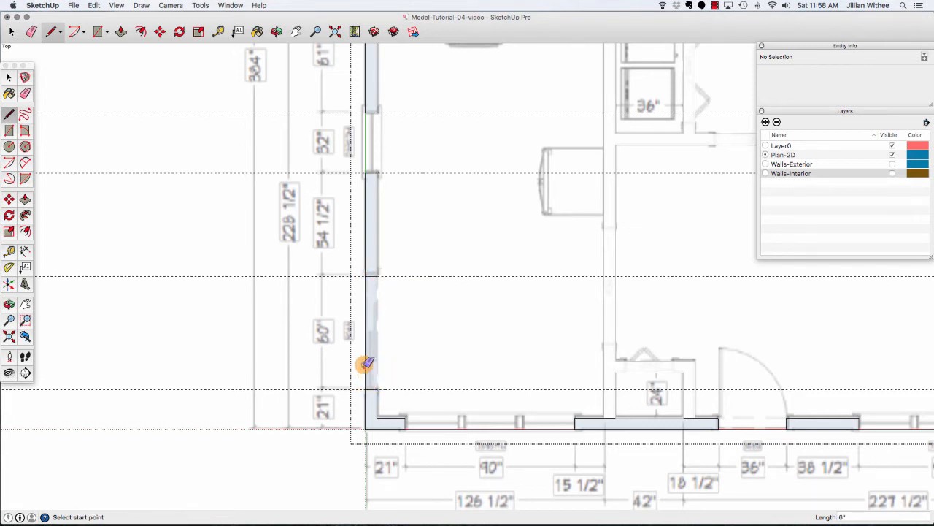
Erase the left wall edge between the 60" window guides, then delete all guides from the model.
key("e")
left_click(375, 354)
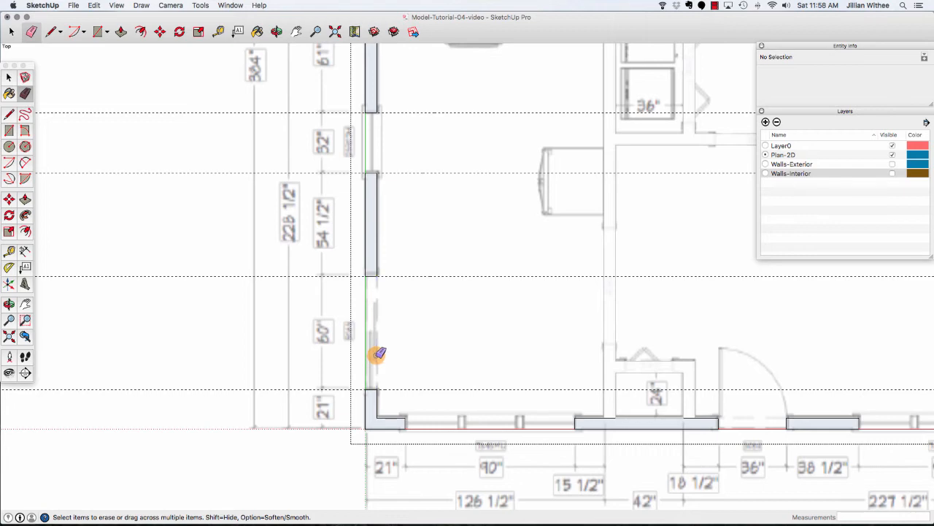
scroll(285, 355, "down", 10)
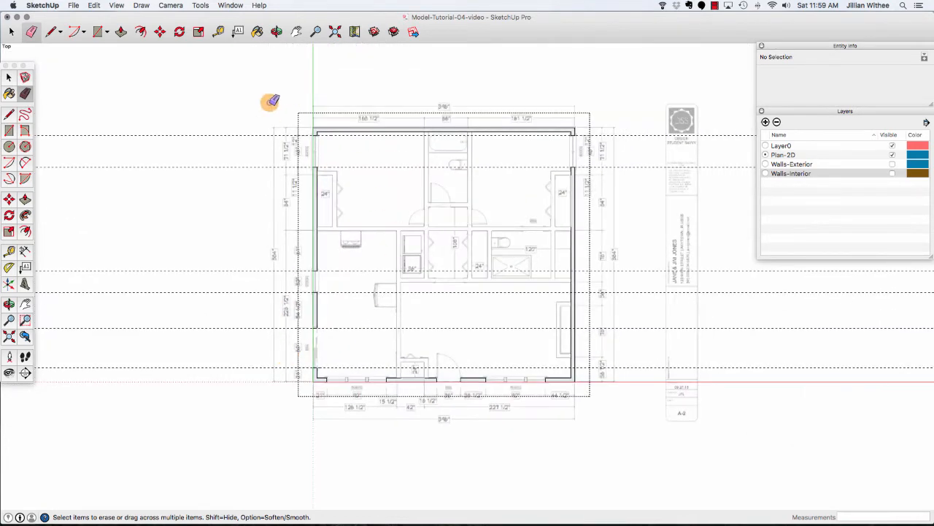
left_click(94, 5)
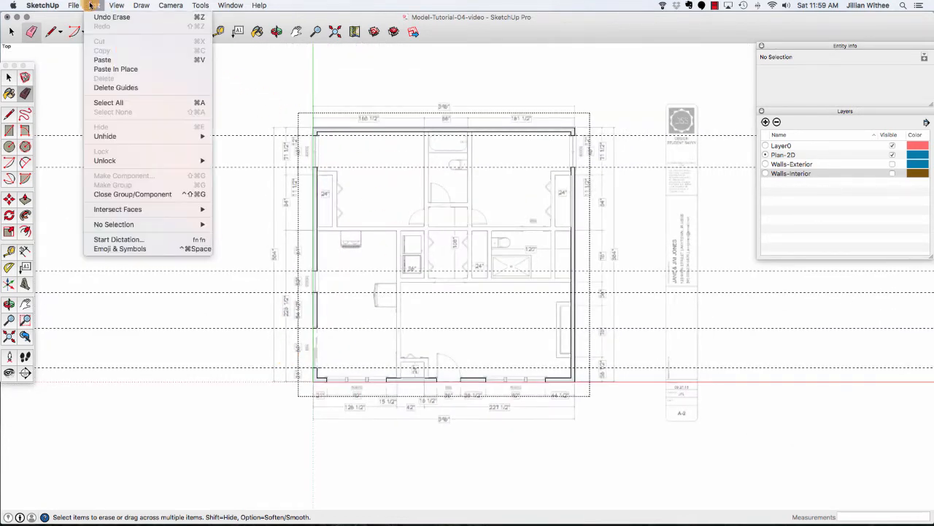
left_click(158, 88)
key("space")
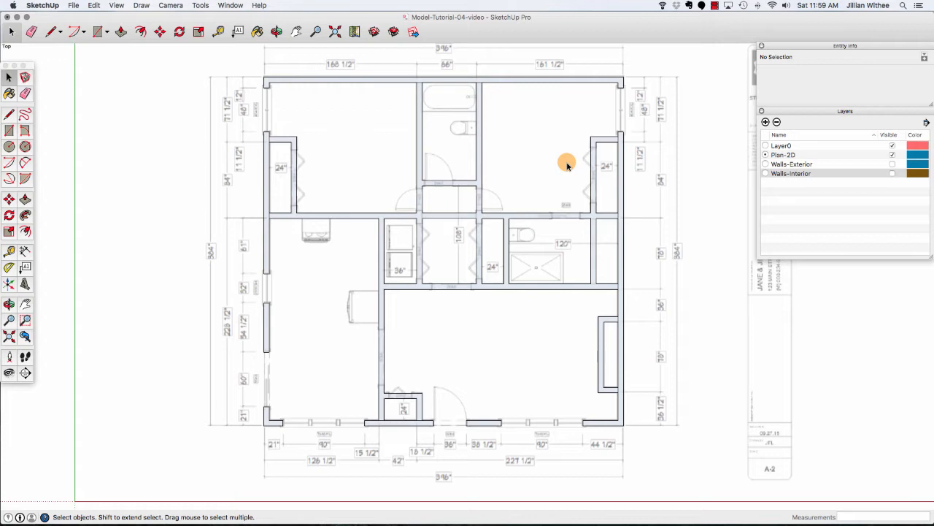
Open the interior walls group for editing and select its wall face.
scroll(420, 181, "up", 1)
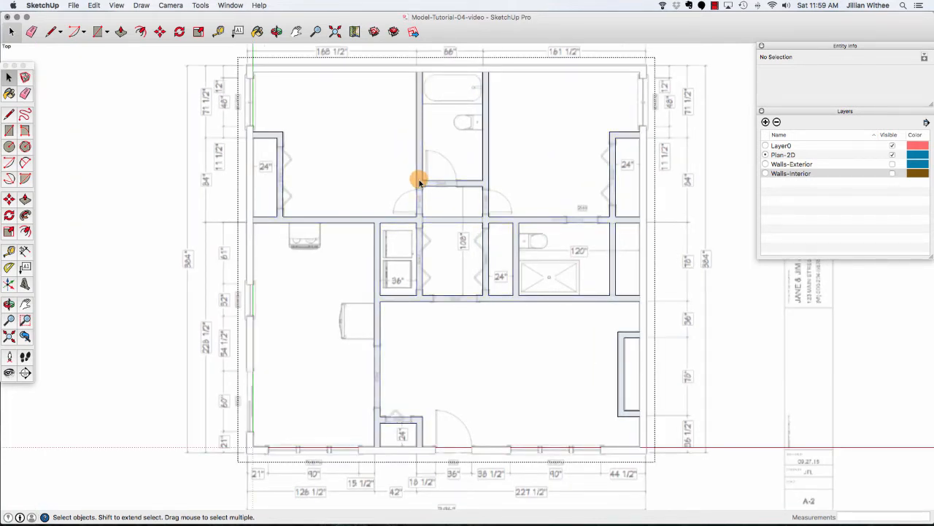
left_click(419, 180)
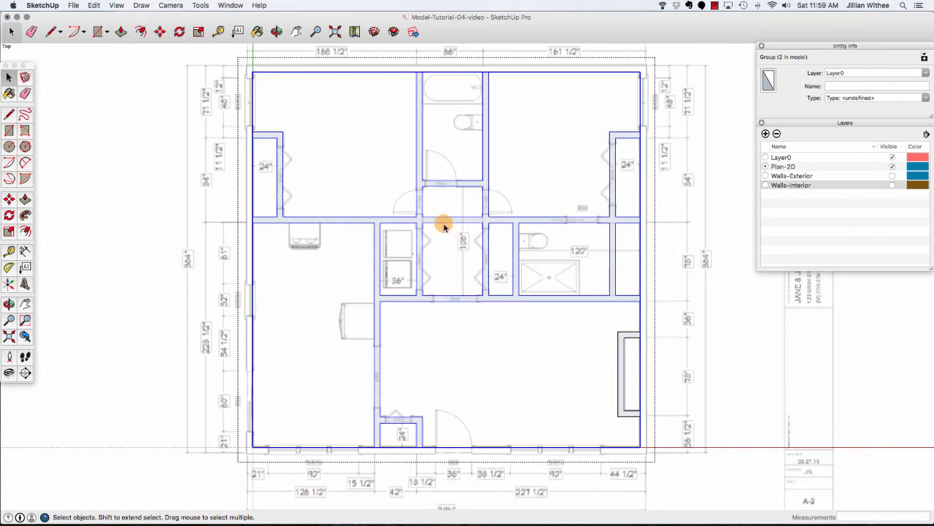
double_click(420, 167)
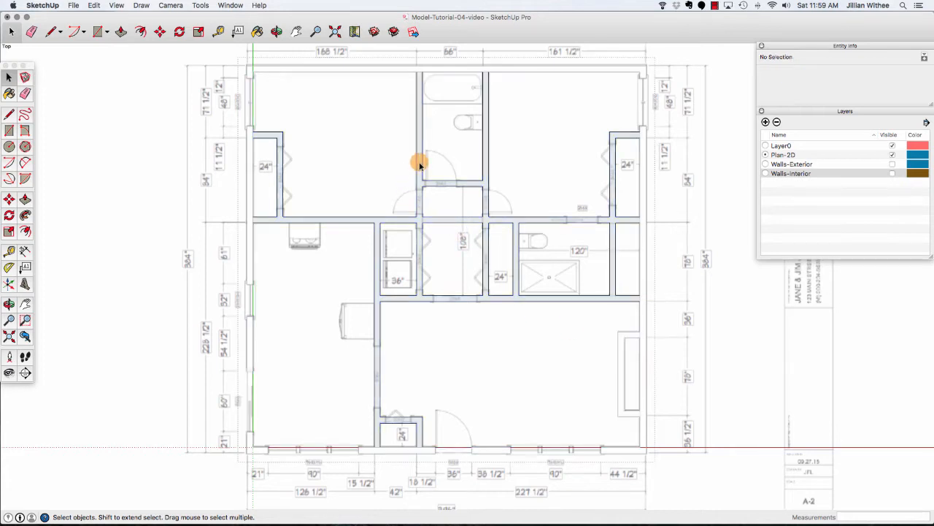
left_click(420, 181)
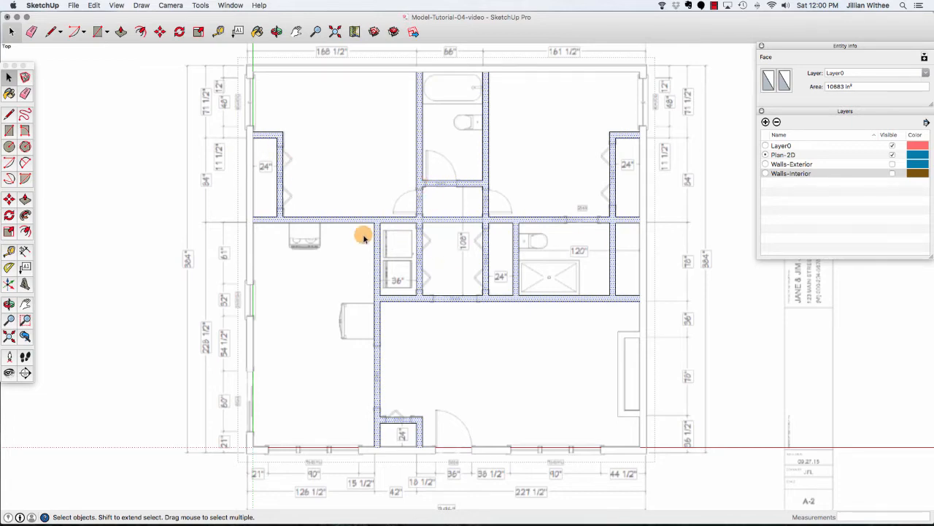
Place a guide about 45" below the top of the left closet wall, then guides 30" above and below it.
scroll(365, 234, "down", 2)
scroll(267, 150, "up", 5)
scroll(267, 150, "up", 2)
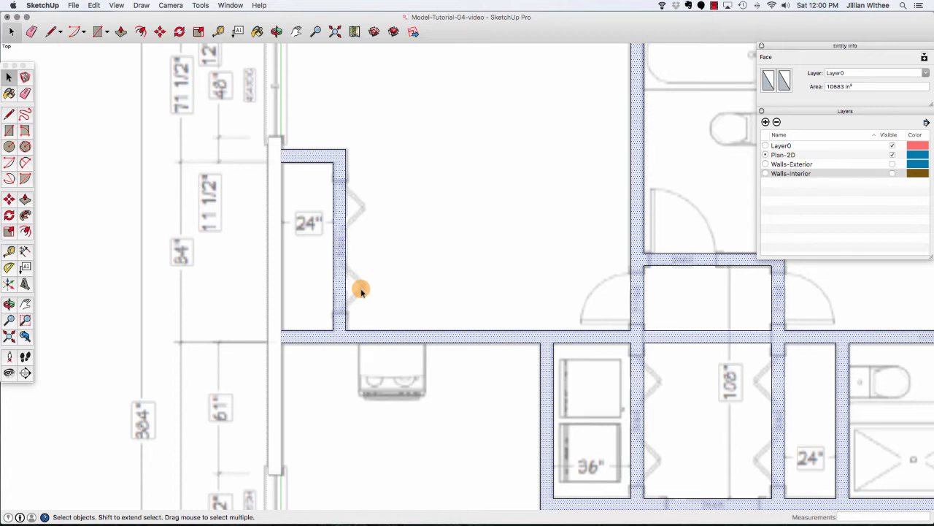
left_click(219, 32)
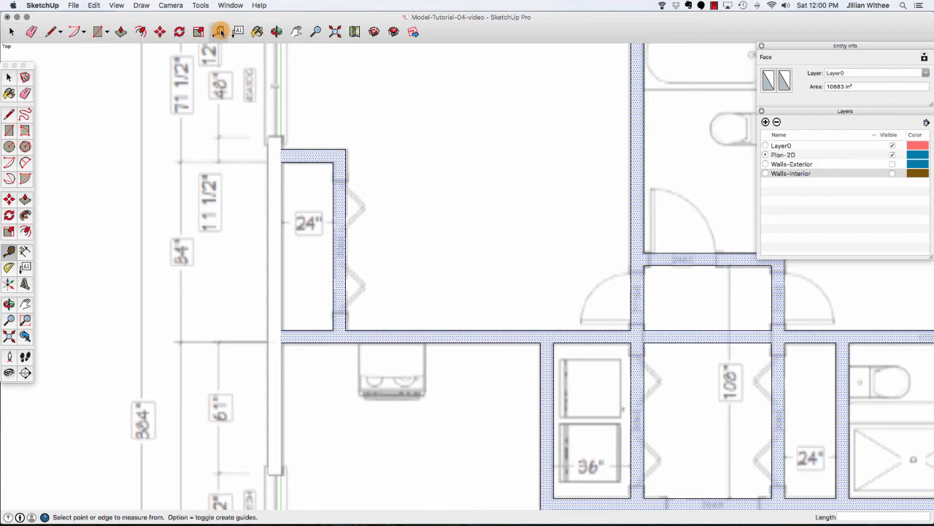
left_click(313, 149)
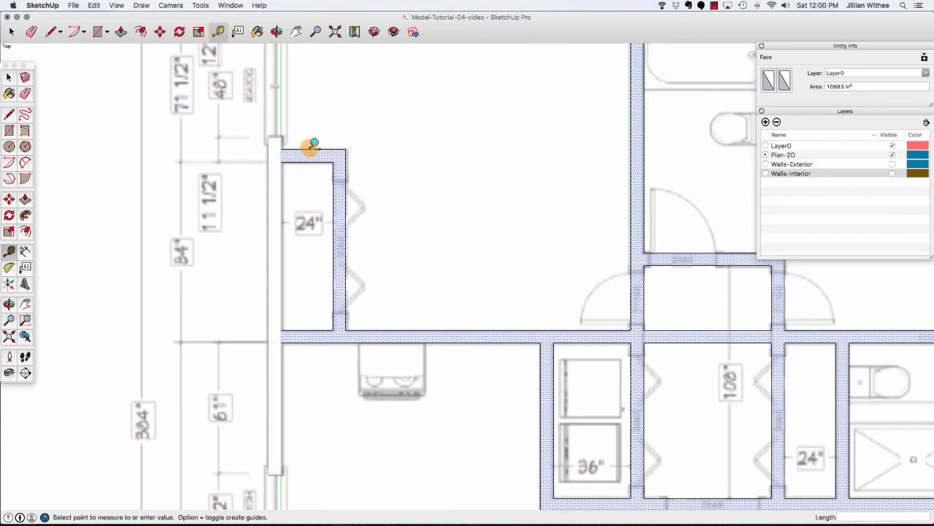
left_click(337, 242)
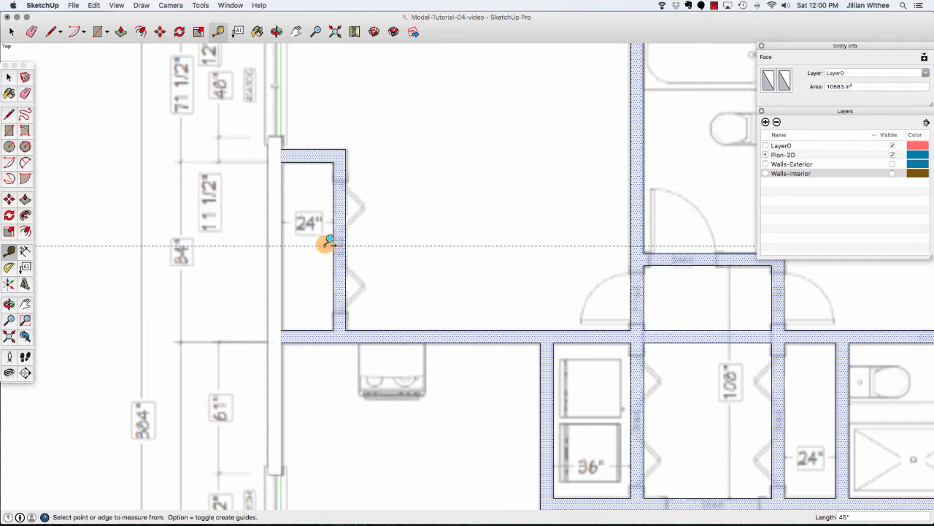
left_click(376, 245)
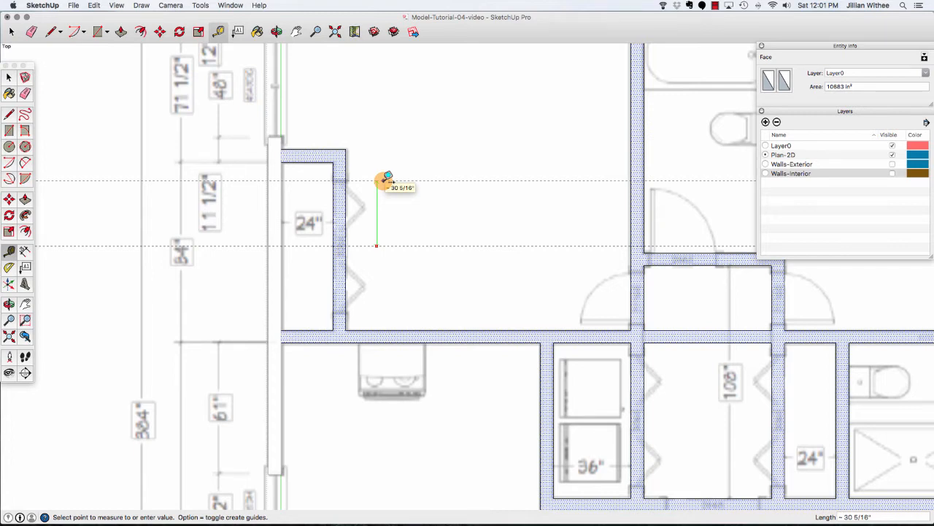
type("30")
key("Return")
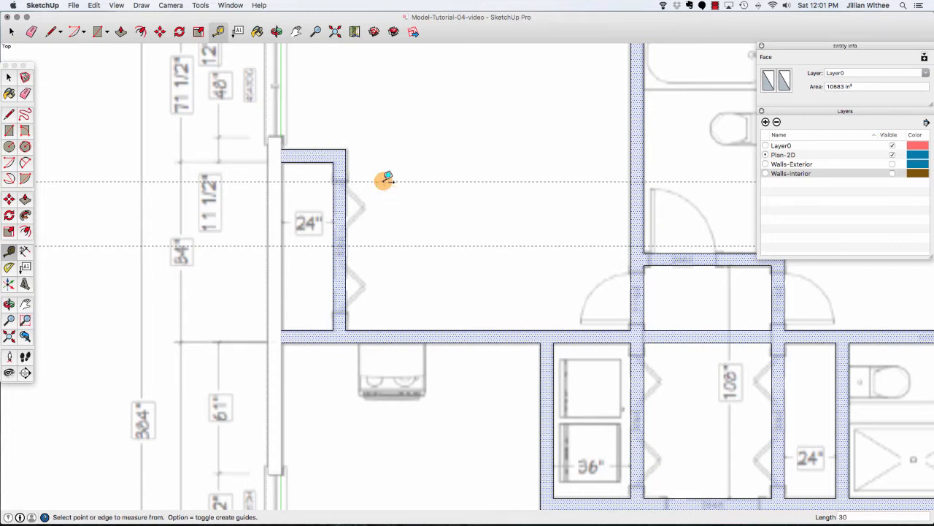
left_click(387, 246)
type("30")
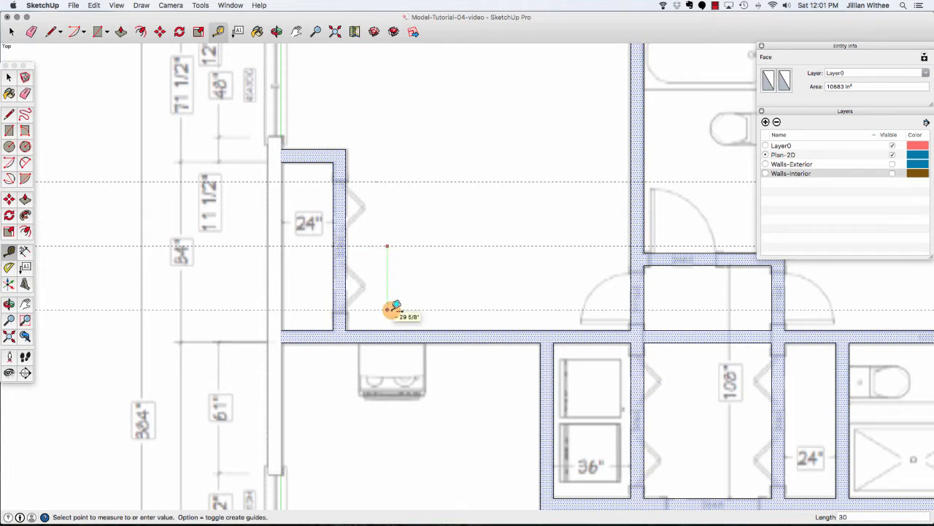
key("Return")
Draw lines across the left closet wall at the upper and lower guides and erase its edges between them.
key("l")
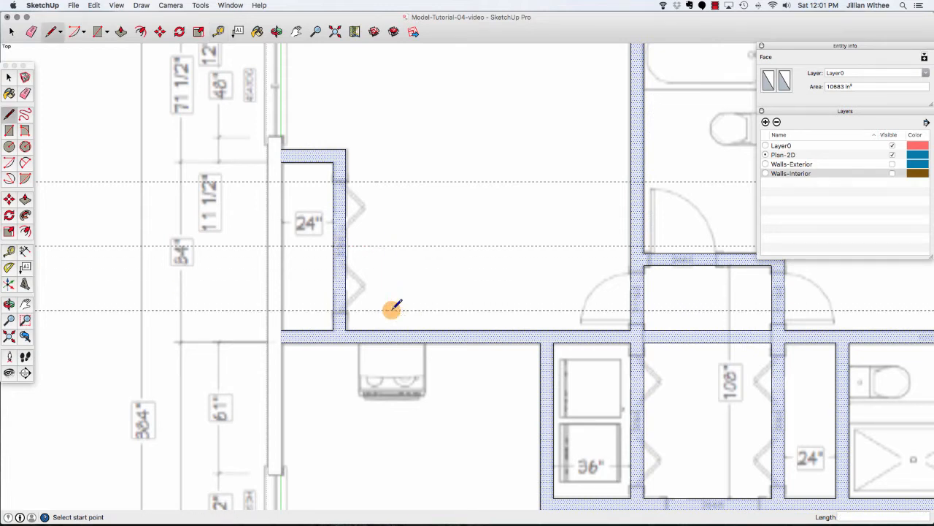
left_click(330, 310)
left_click(343, 310)
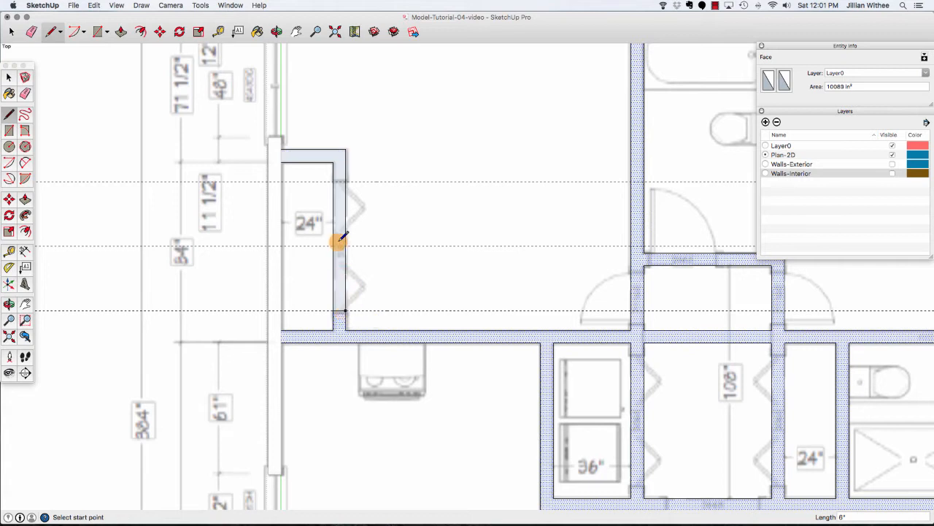
left_click(344, 181)
left_click(345, 181)
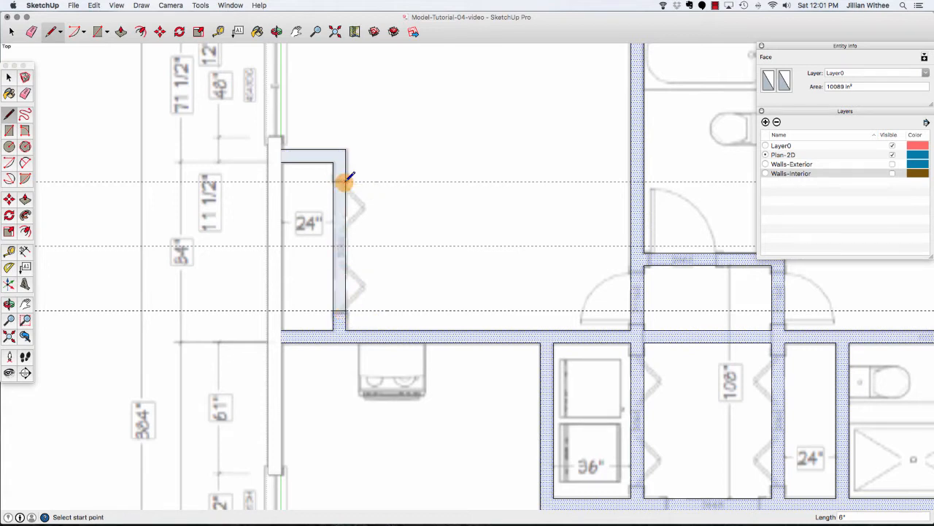
key("e")
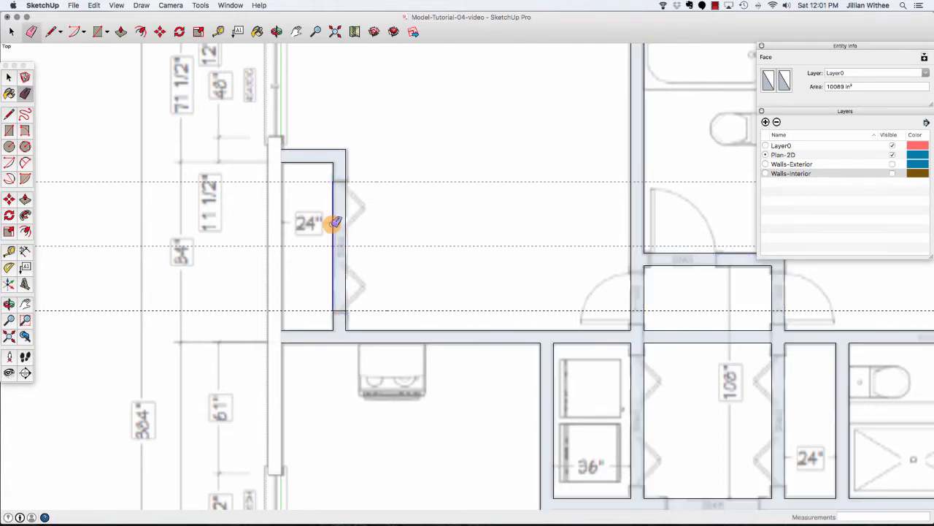
left_click(334, 222)
left_click(346, 224)
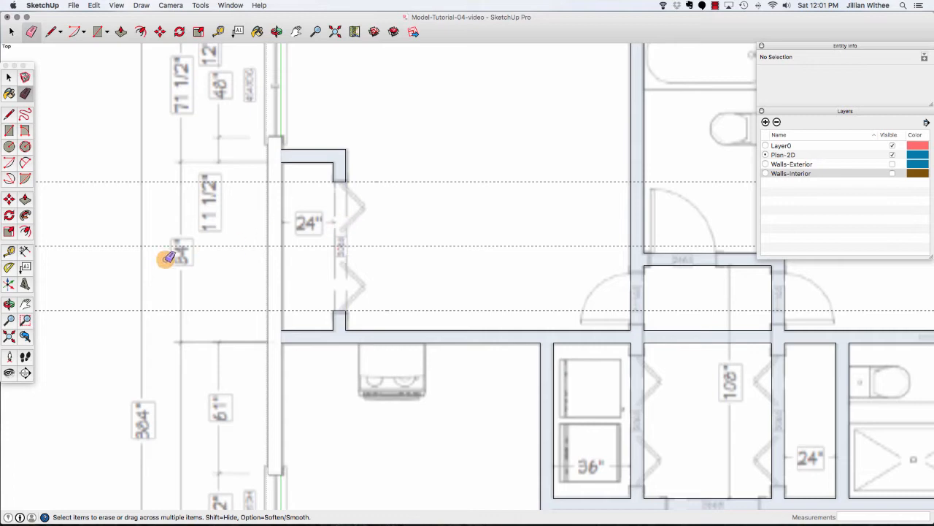
Draw lines across the right closet wall at the same two guides and erase its edges between them.
scroll(89, 262, "down", 2)
scroll(89, 261, "down", 2)
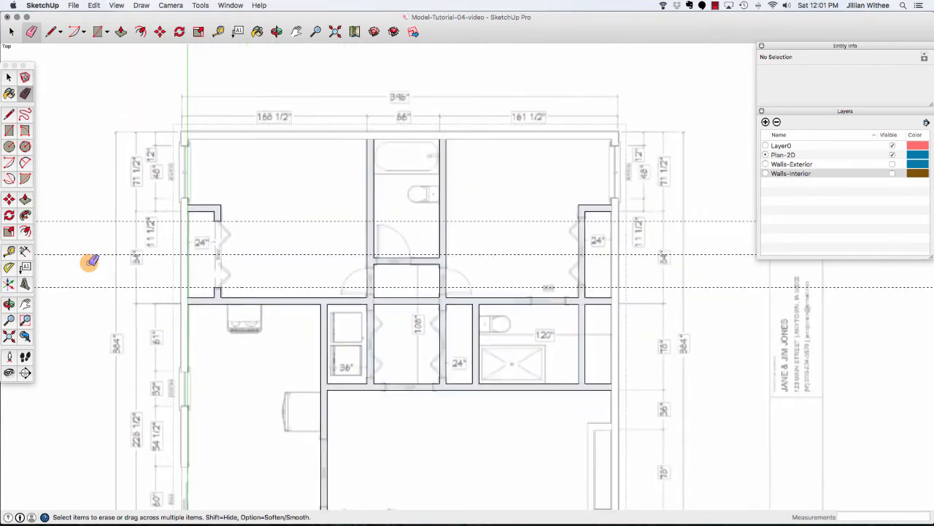
scroll(604, 234, "up", 5)
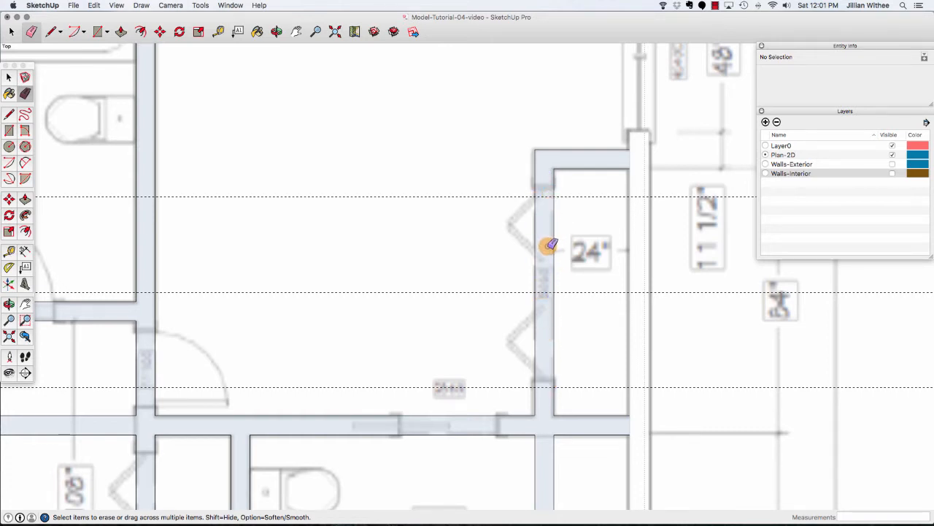
key("l")
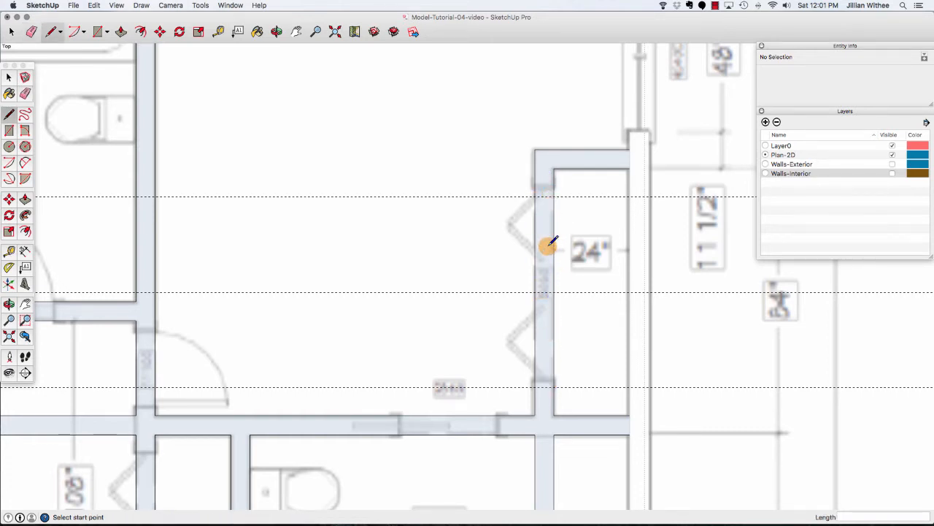
left_click(538, 191)
key("Escape")
left_click(540, 387)
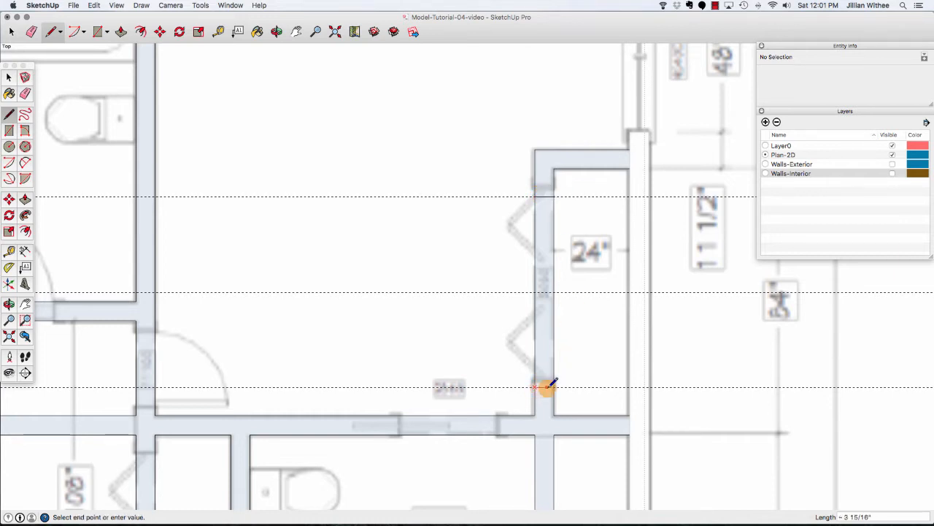
key("Escape")
key("e")
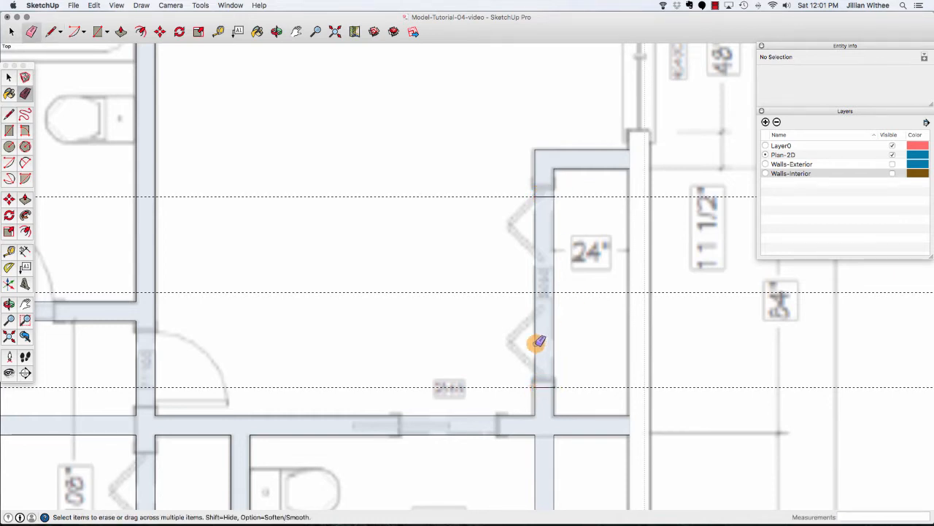
left_click(538, 342)
left_click(553, 340)
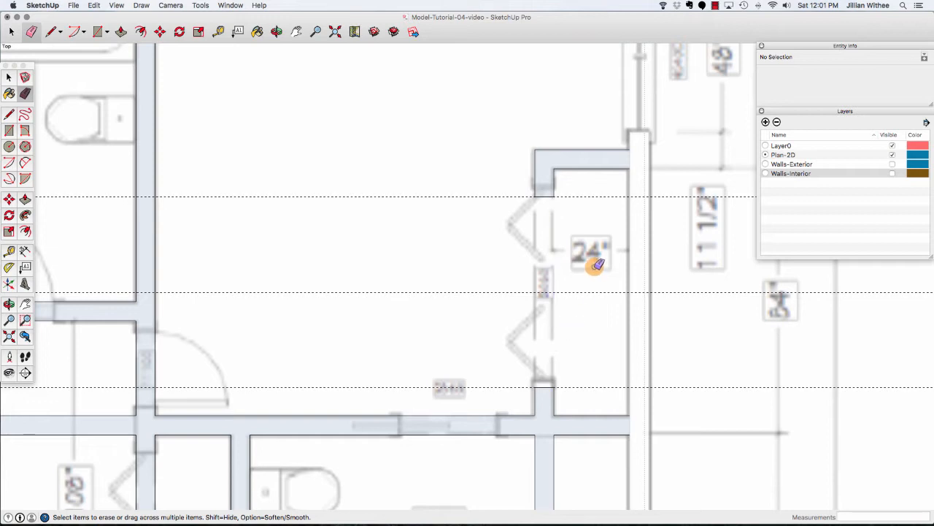
Delete all guides from the model.
scroll(597, 264, "down", 6)
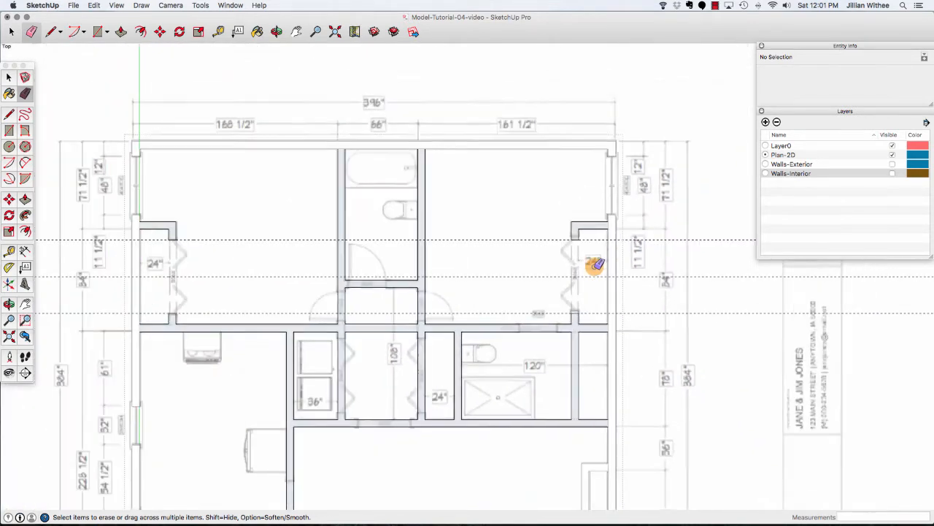
left_click(94, 5)
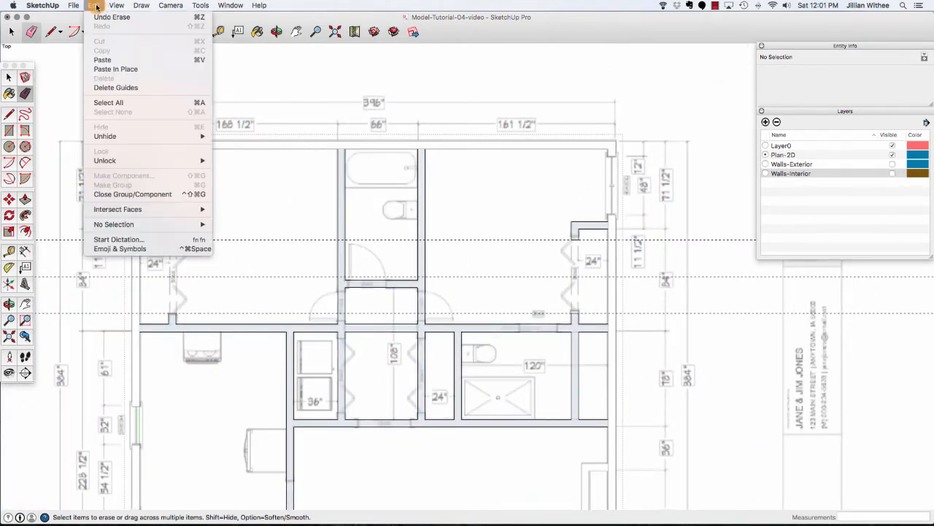
left_click(132, 89)
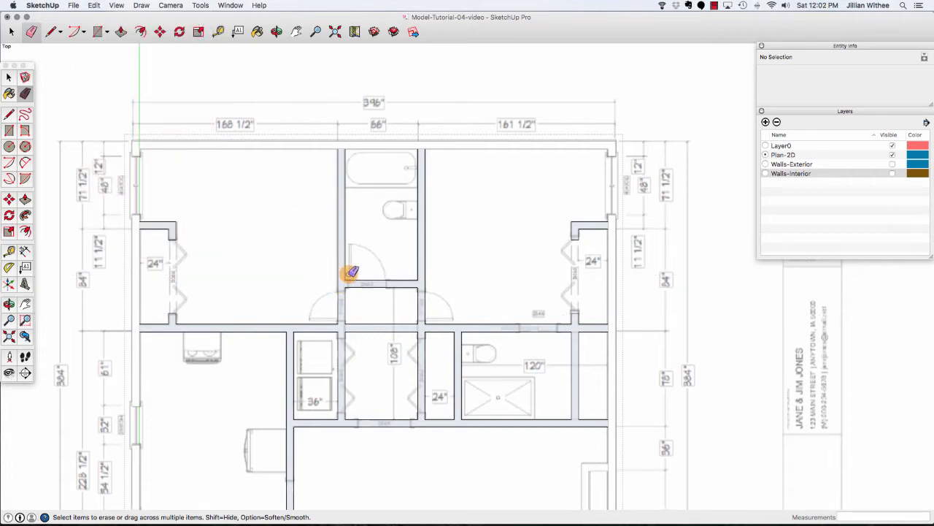
Place a guide 3" inside the bathroom's left wall, then a second guide 30" to its right.
scroll(363, 275, "up", 4)
scroll(363, 275, "up", 2)
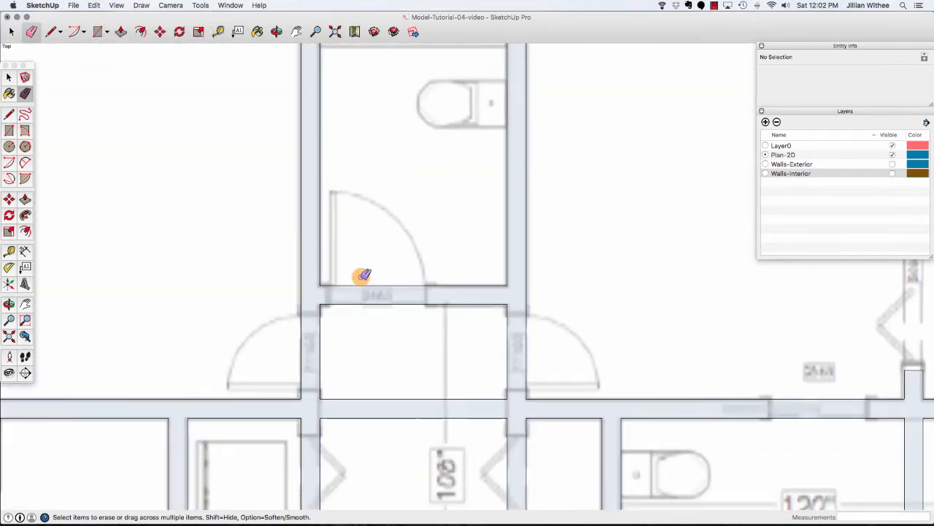
left_click(219, 31)
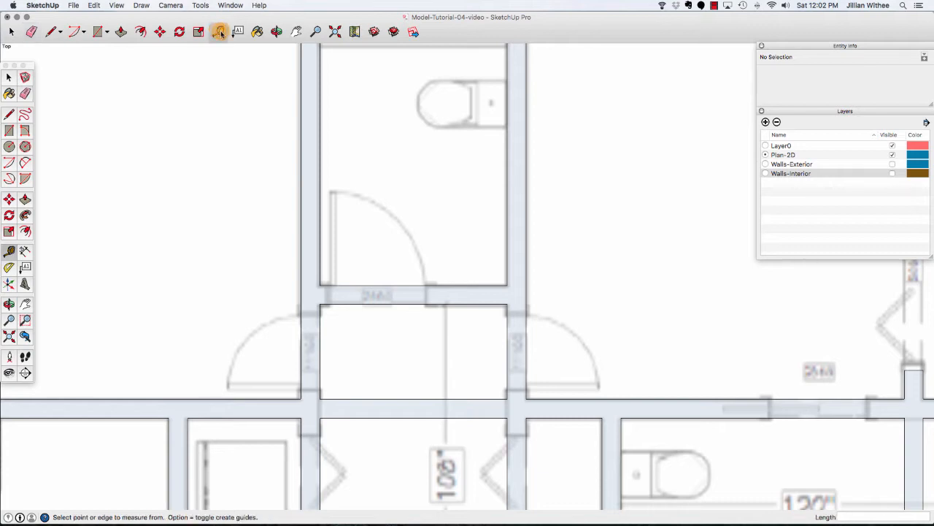
left_click(320, 264)
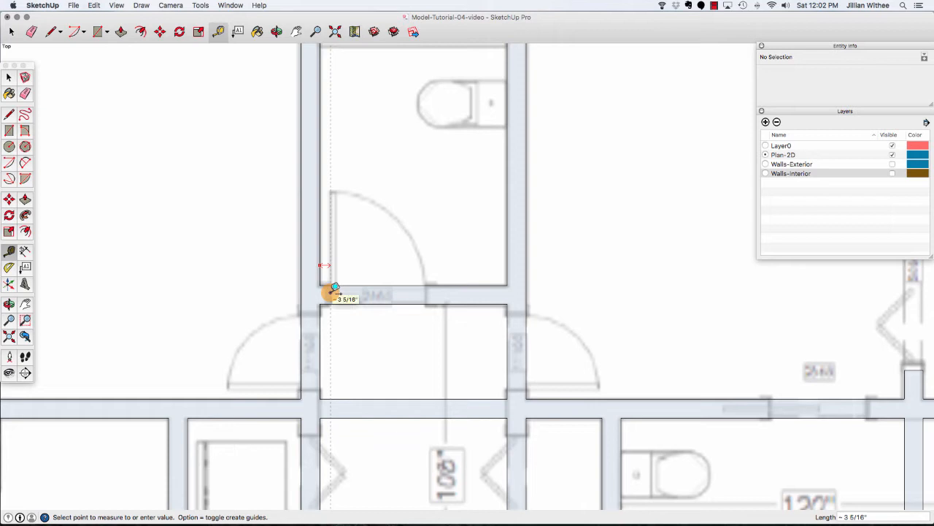
type("3")
key("Return")
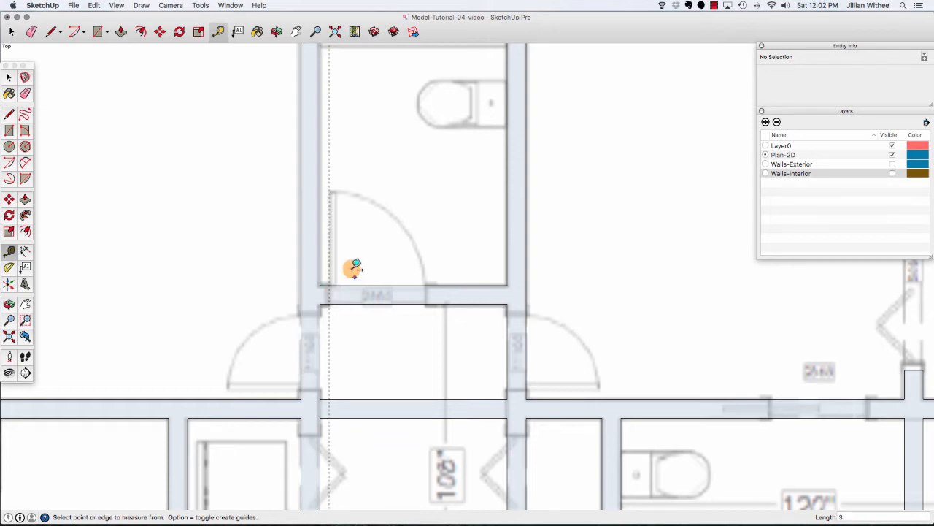
left_click(329, 249)
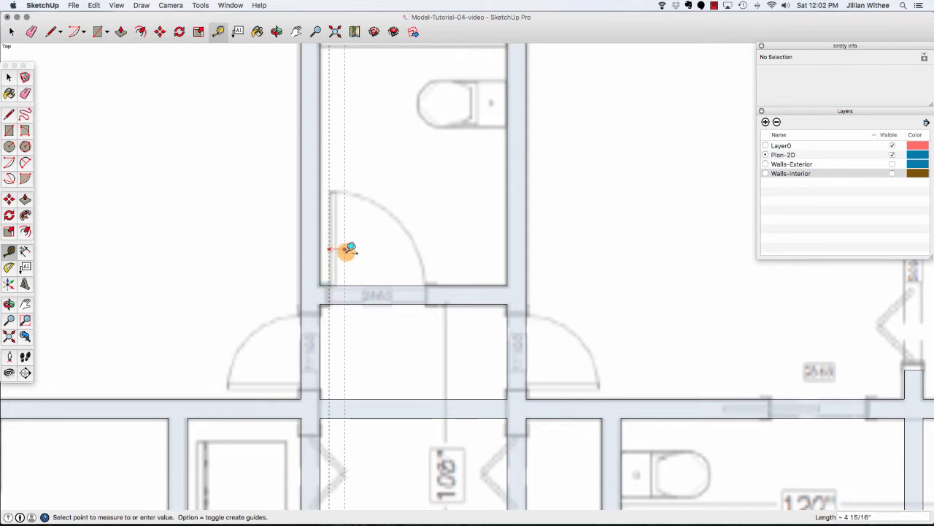
left_click(428, 284)
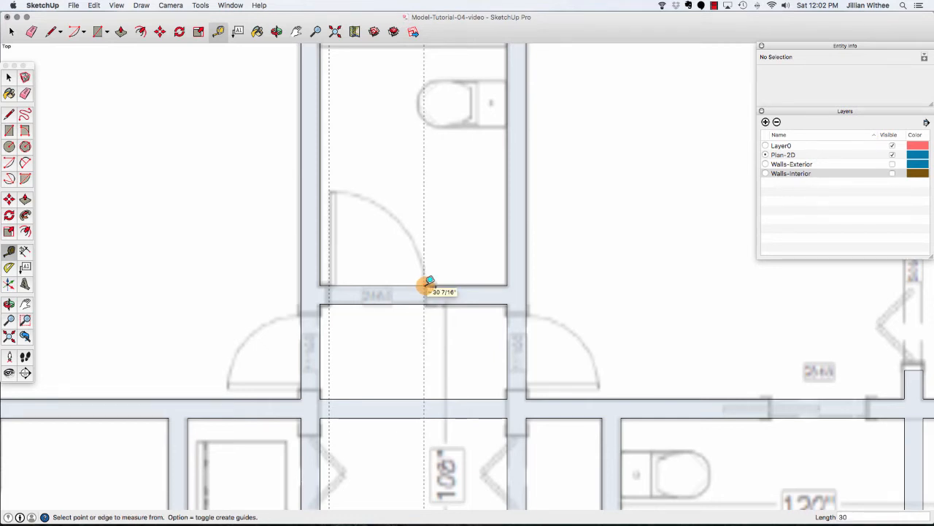
Draw lines across the bathroom's lower wall at both guides and erase the wall edges between them for a door opening.
key("l")
left_click(426, 284)
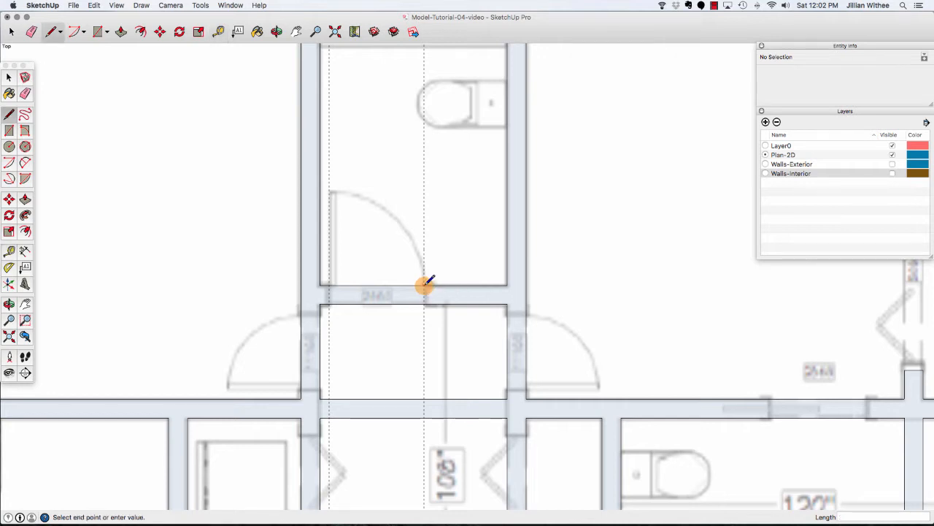
left_click(424, 304)
left_click(327, 286)
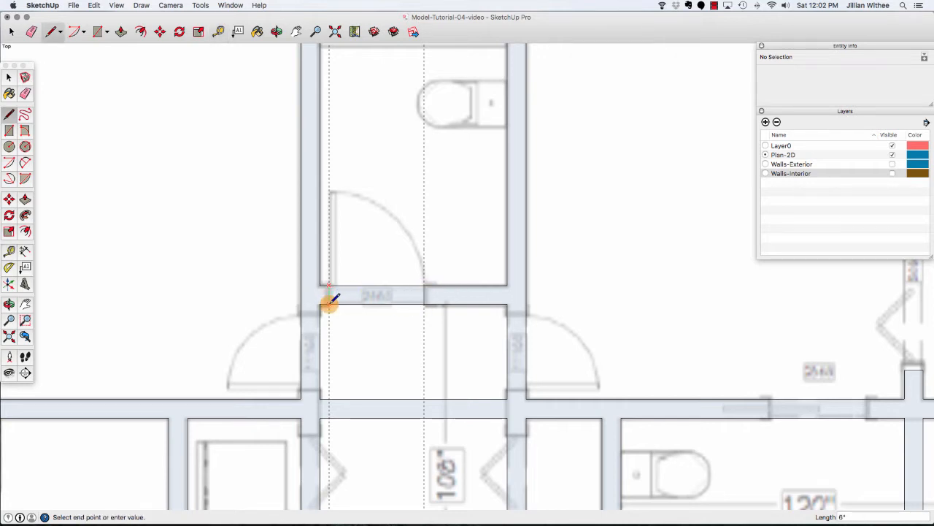
left_click(330, 305)
key("e")
left_click(367, 284)
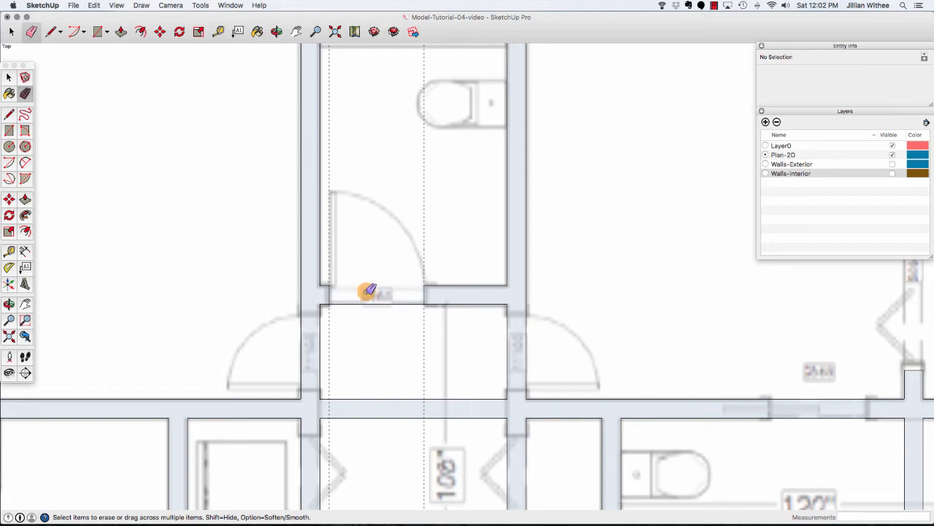
left_click(367, 304)
scroll(366, 270, "down", 4)
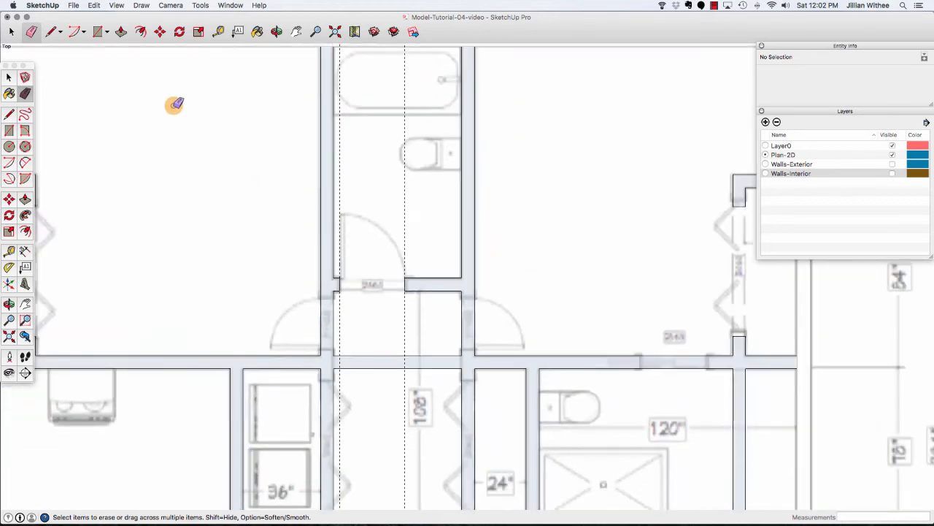
Delete all guides from the model.
left_click(95, 6)
left_click(121, 87)
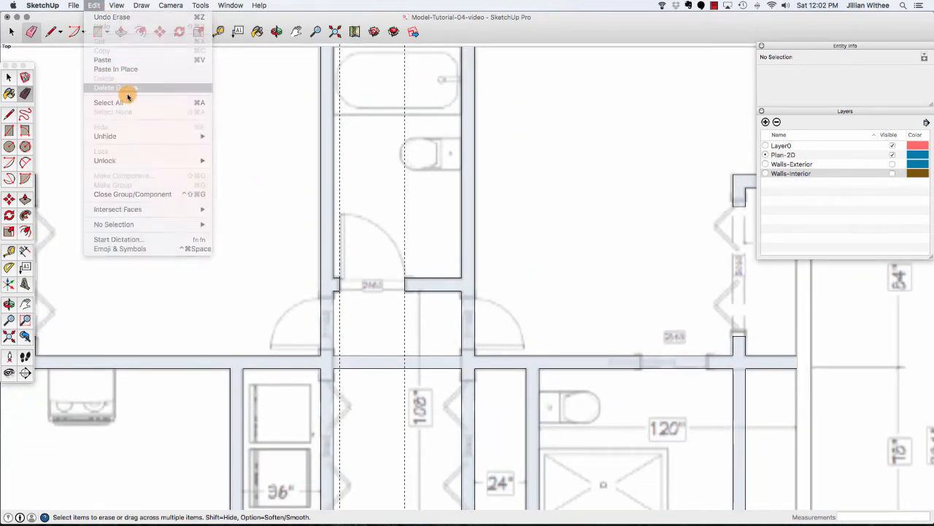
scroll(271, 209, "down", 3)
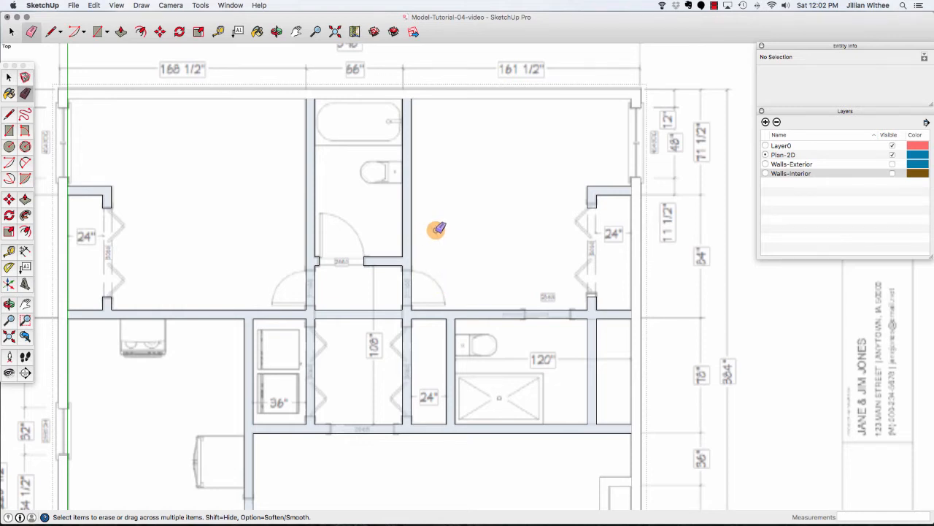
scroll(434, 194, "down", 1)
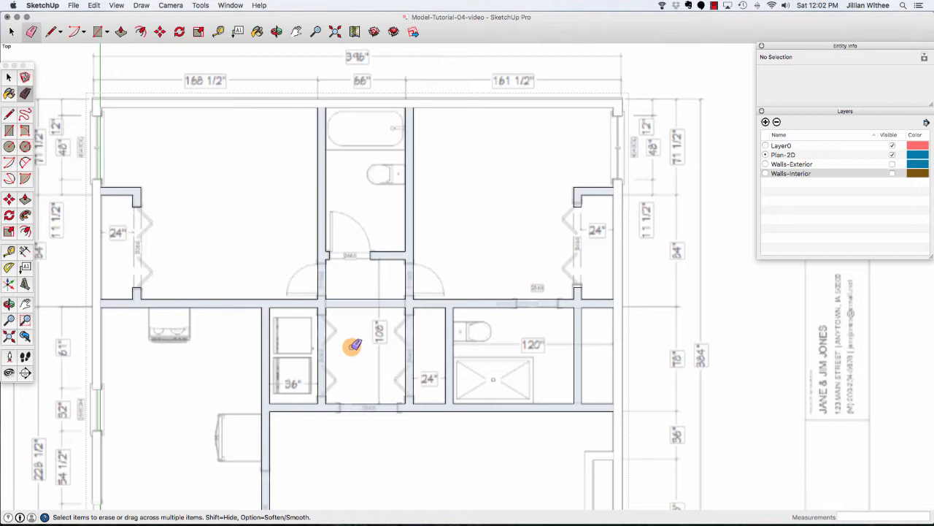
Draw lines across the wall at the top of the hallway and erase the wall edges between them to open the hallway.
scroll(352, 346, "up", 3)
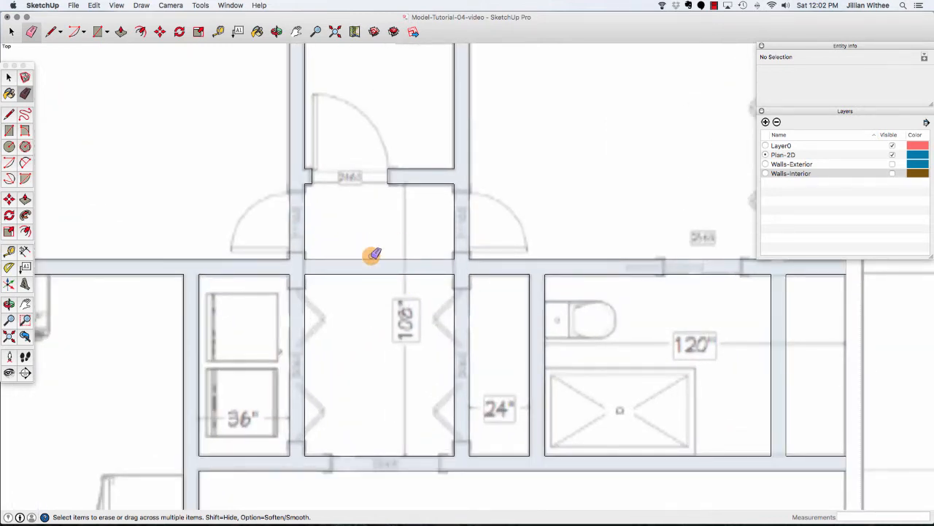
key("l")
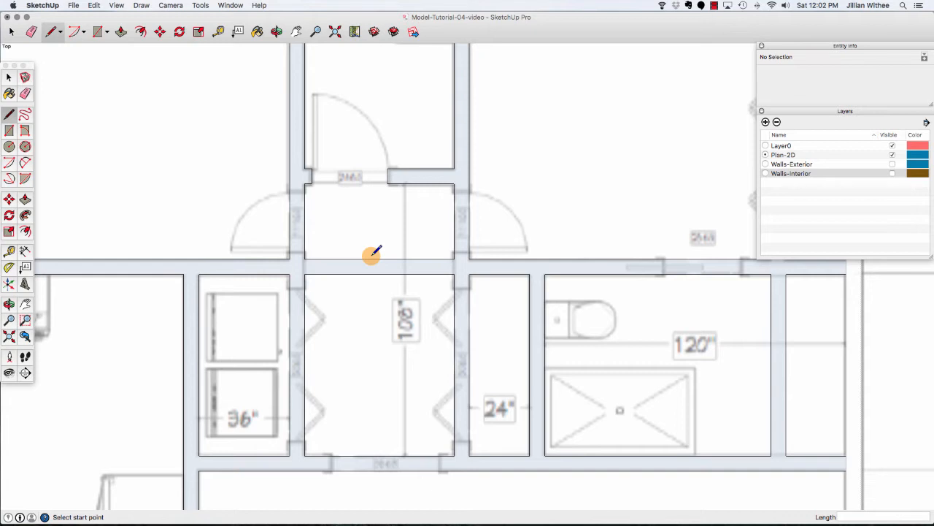
left_click(305, 260)
left_click(305, 273)
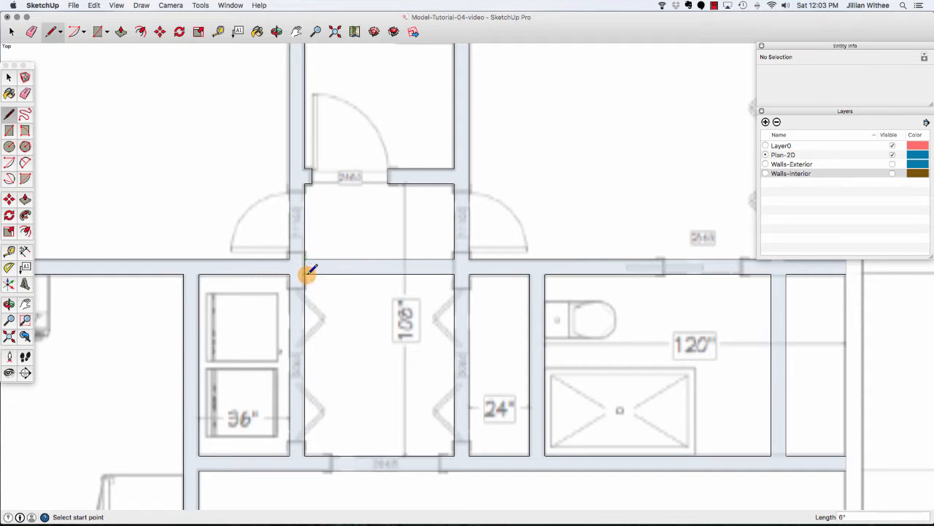
left_click(453, 259)
left_click(453, 274)
key("space")
scroll(409, 306, "down", 4)
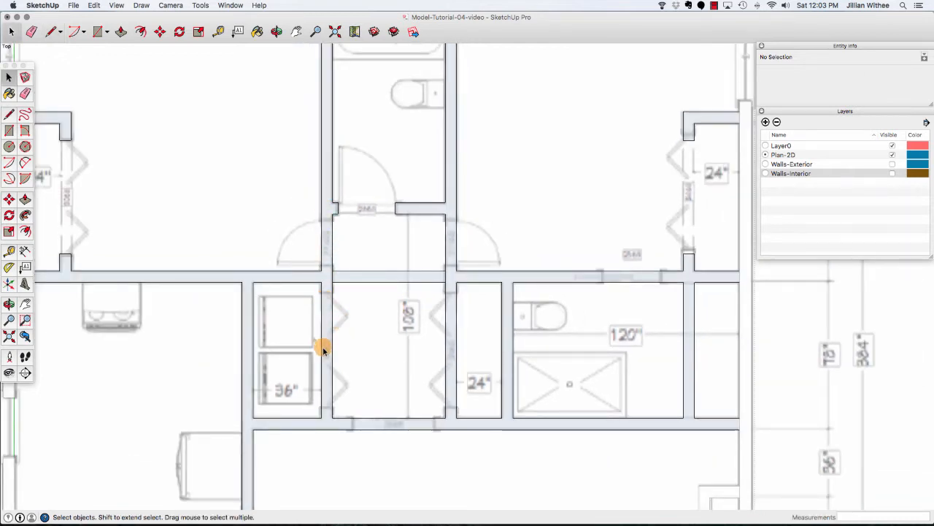
left_click(327, 283)
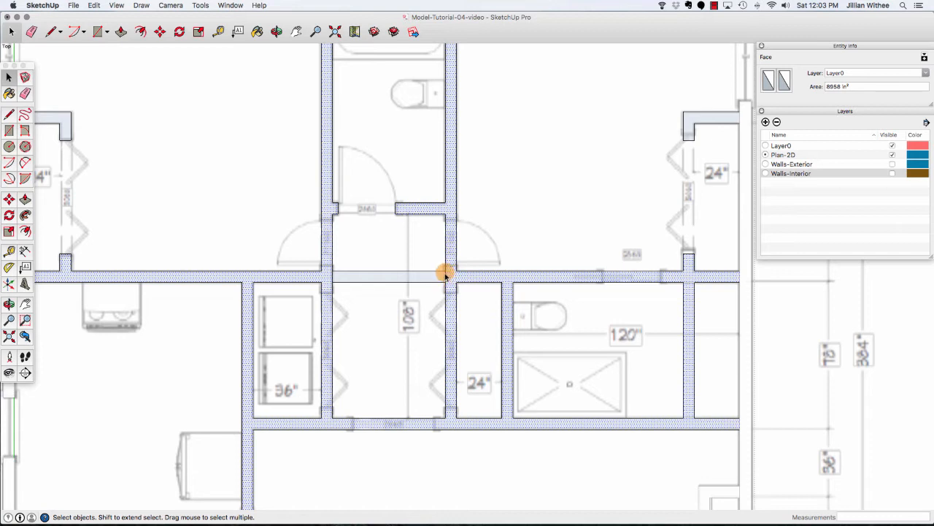
key("e")
left_click(391, 271)
left_click(392, 281)
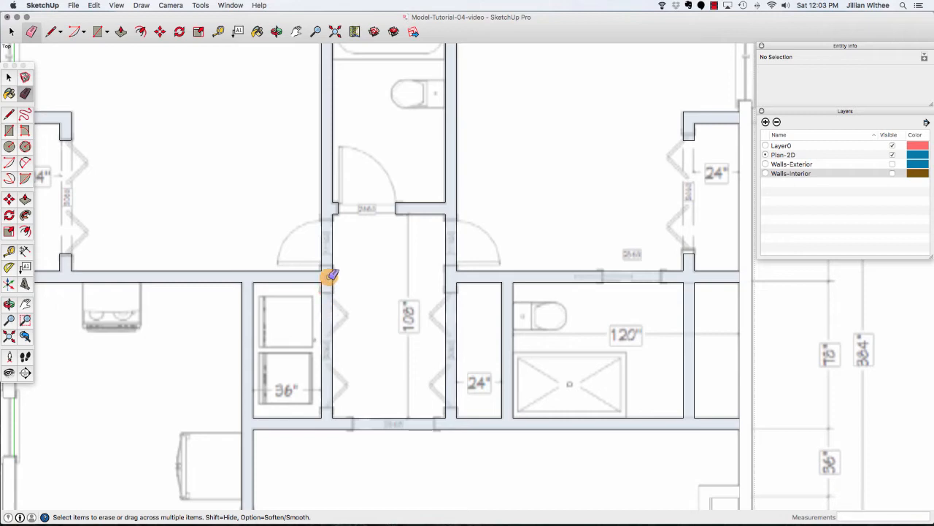
Draw lines across both ends of the partition right of the 120" bathroom and erase its edges to remove it.
scroll(208, 303, "down", 5)
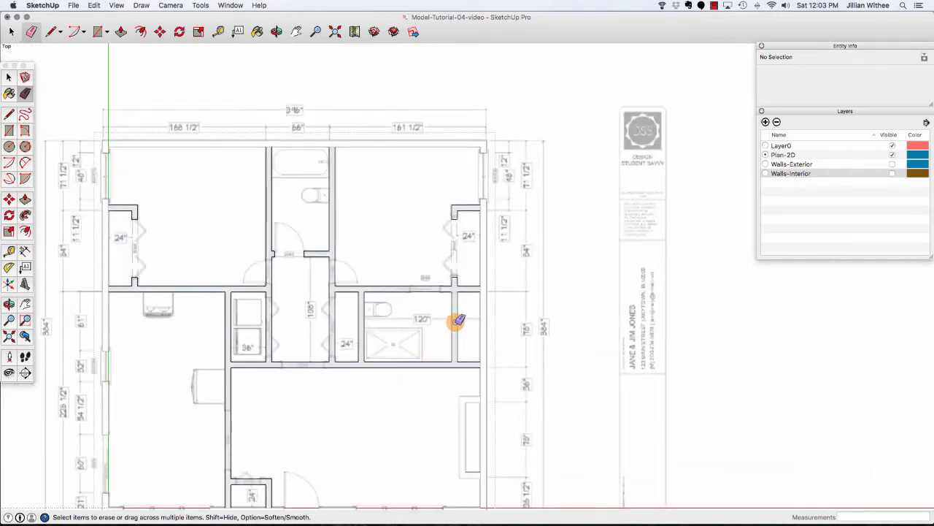
scroll(457, 322, "up", 5)
key("l")
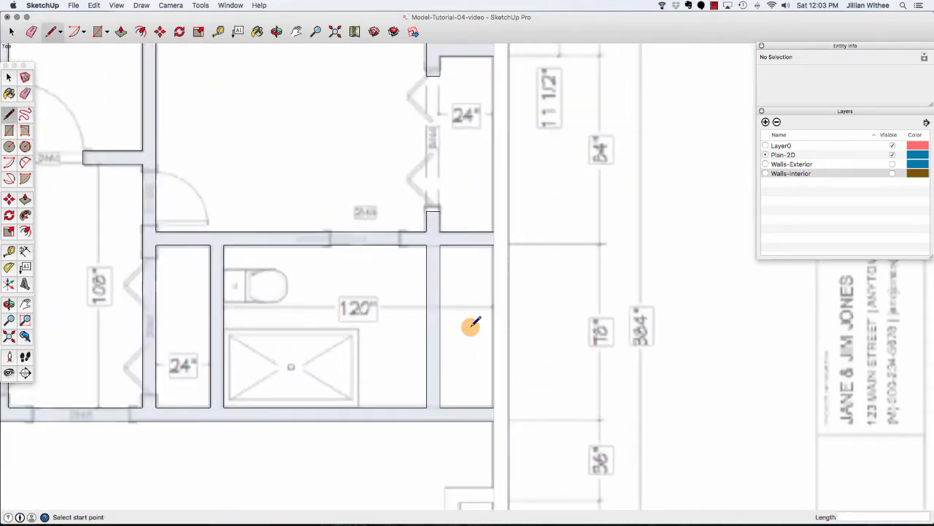
left_click(427, 245)
left_click(440, 245)
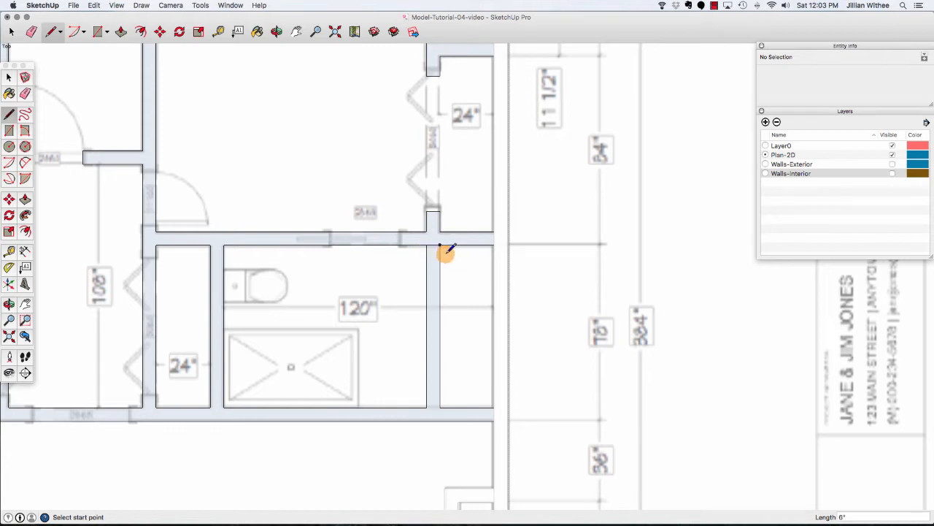
left_click(427, 407)
left_click(440, 407)
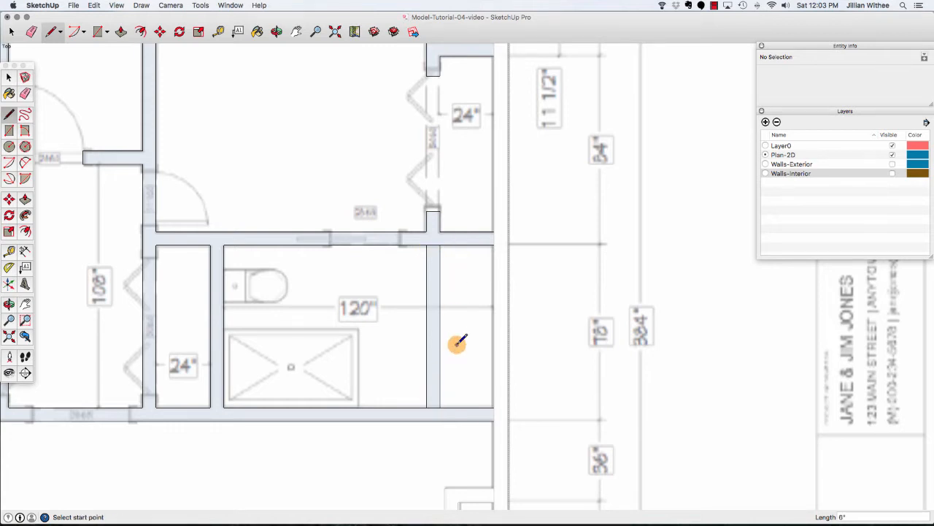
key("e")
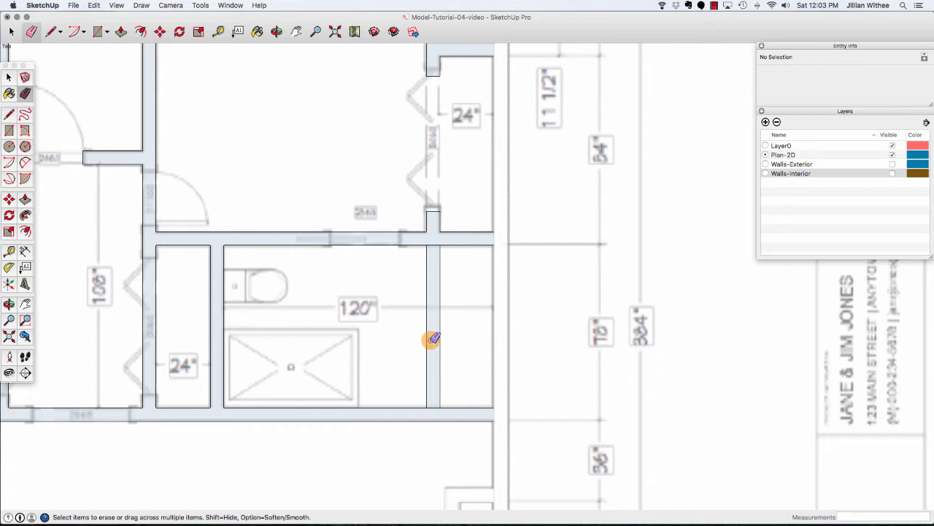
left_click(427, 341)
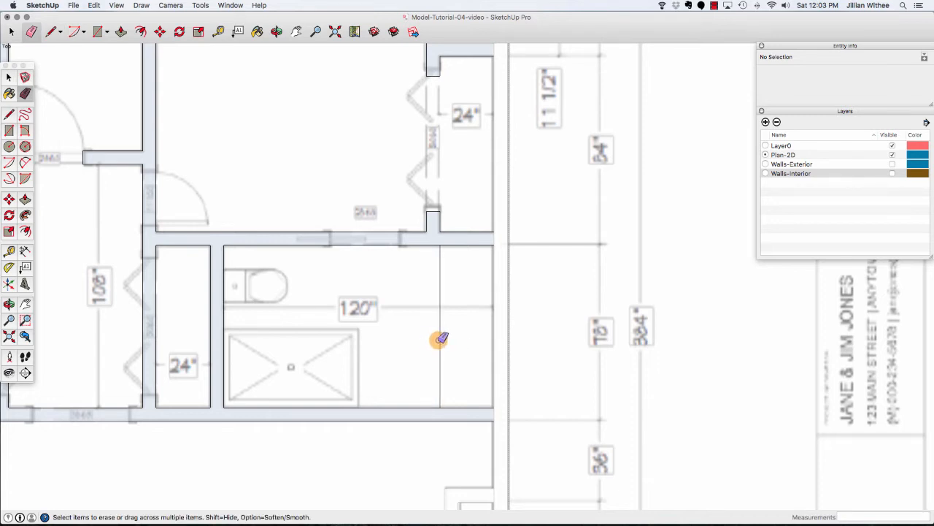
left_click(441, 338)
Measure the vertical distance from the hall door swing's corner up to the bathroom's lower wall.
scroll(507, 332, "down", 5)
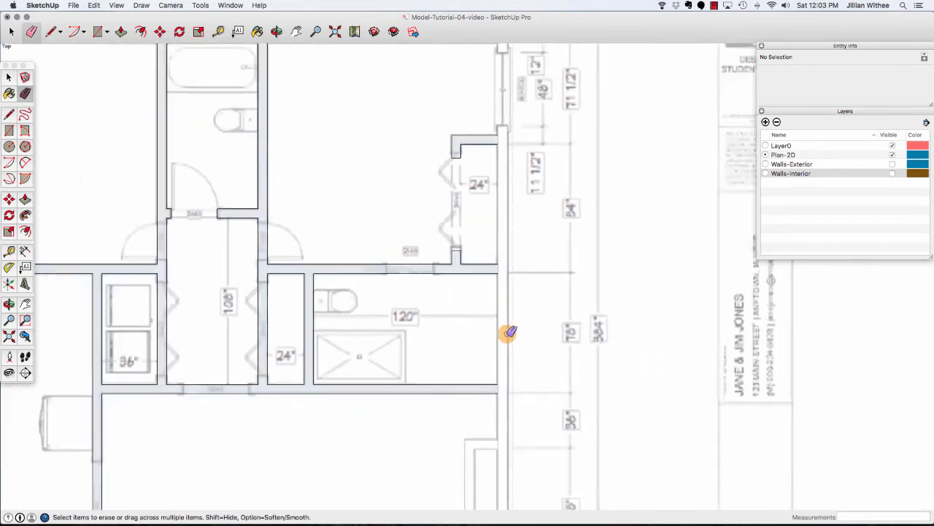
scroll(159, 290, "up", 3)
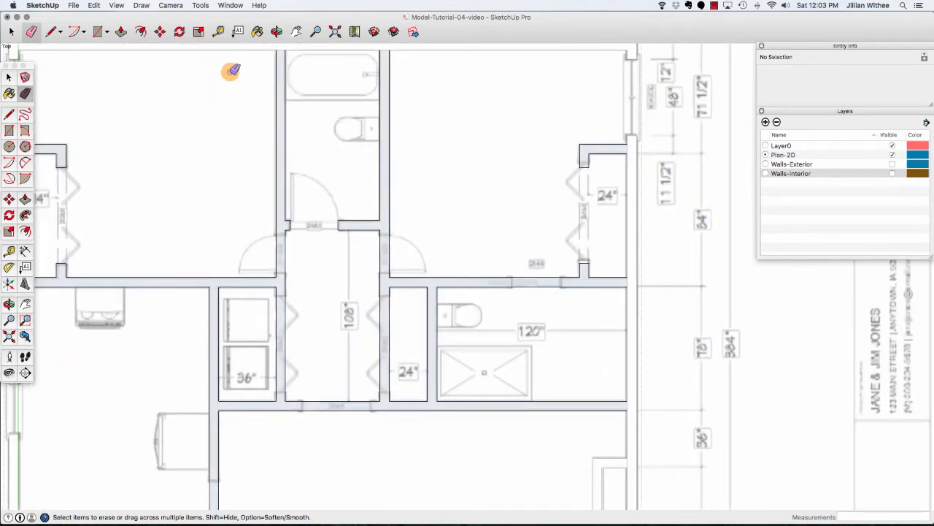
left_click(217, 31)
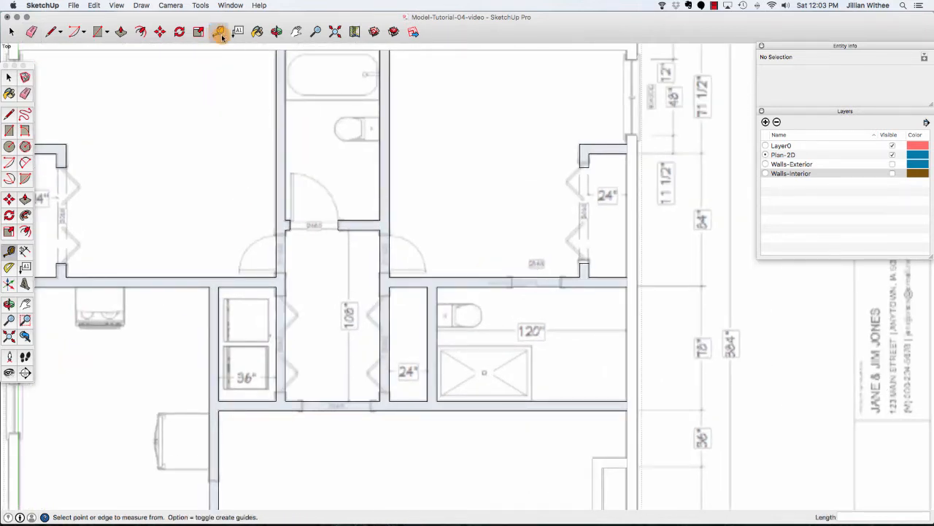
left_click(267, 276)
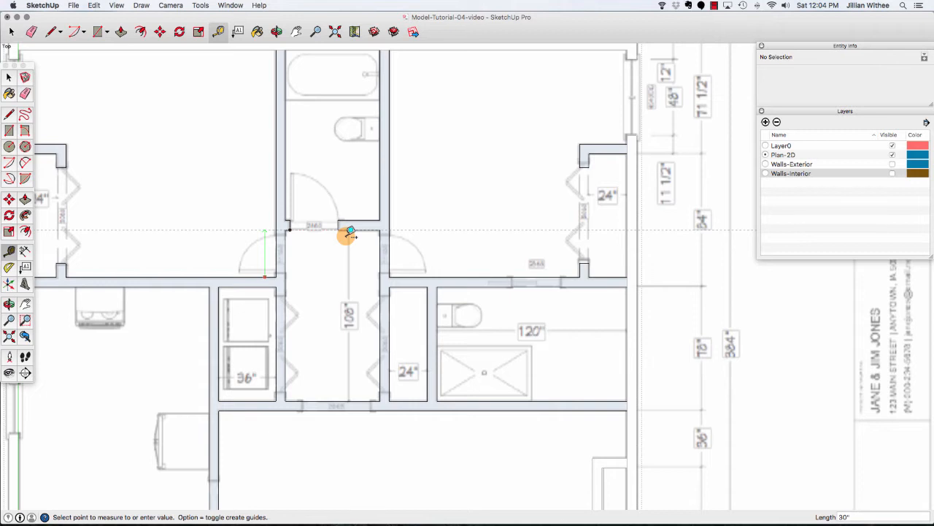
left_click(350, 231)
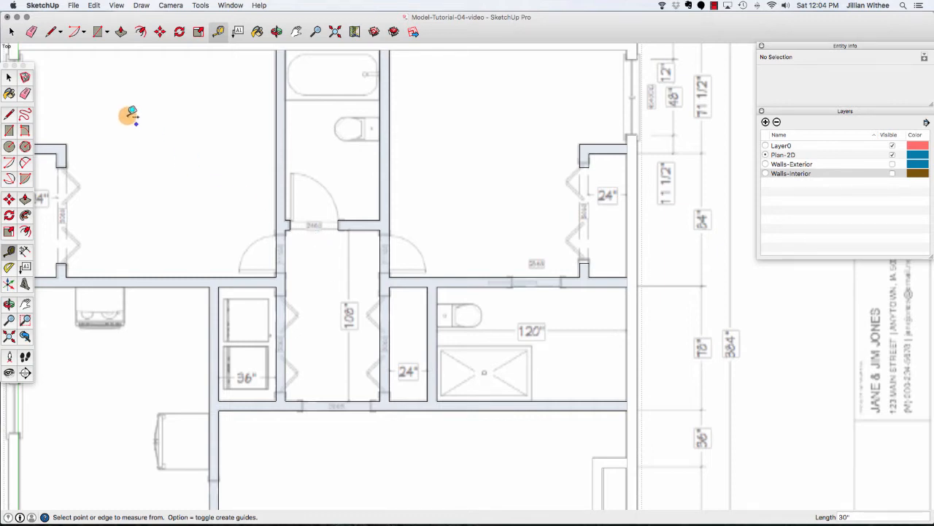
Select the edges of the bathroom's lower wall and move them up 6".
left_click(12, 32)
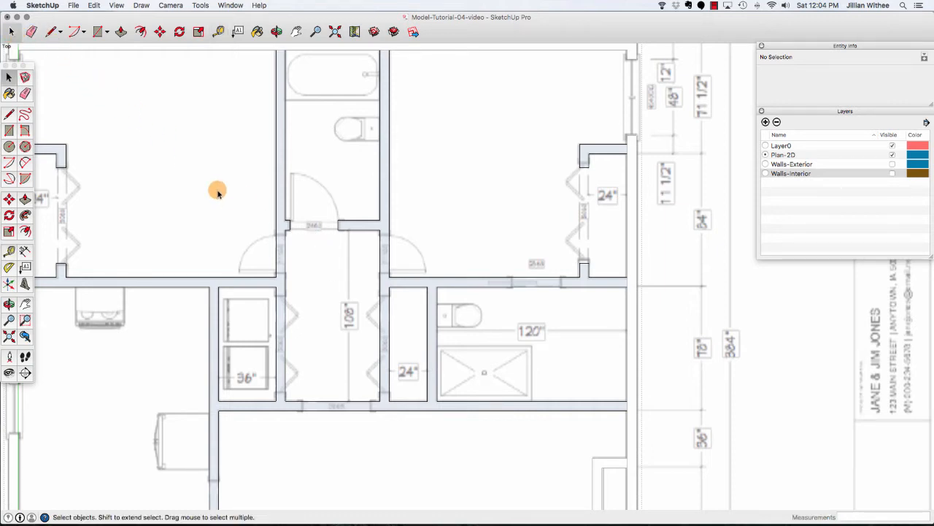
left_click_drag(265, 211, 395, 237)
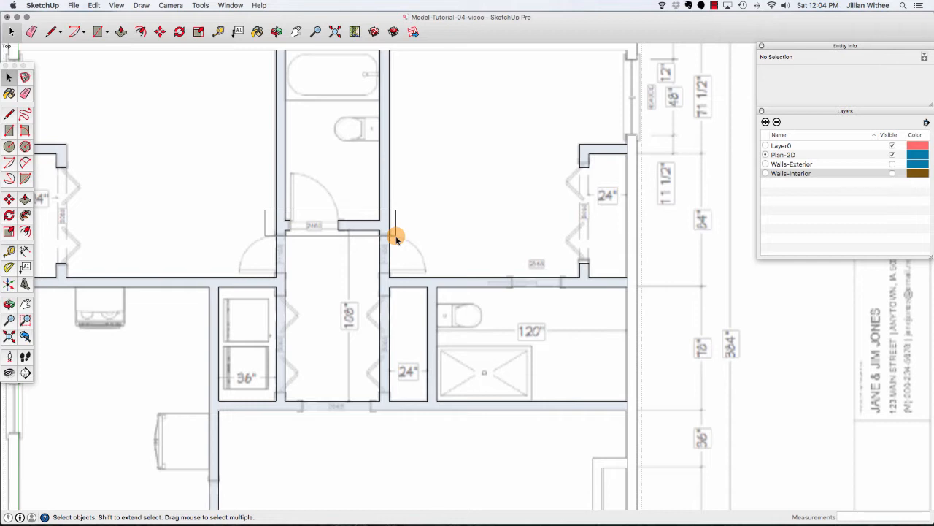
left_click_drag(396, 236, 396, 236)
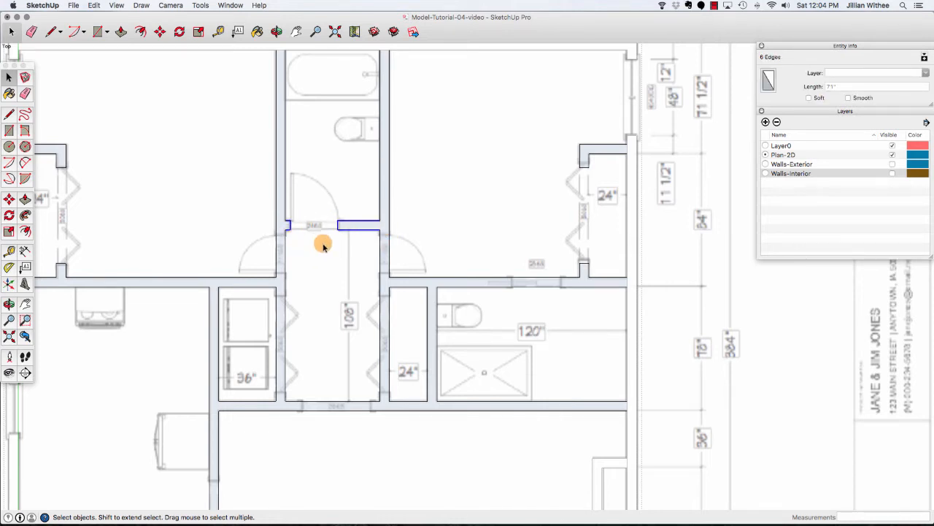
left_click(160, 31)
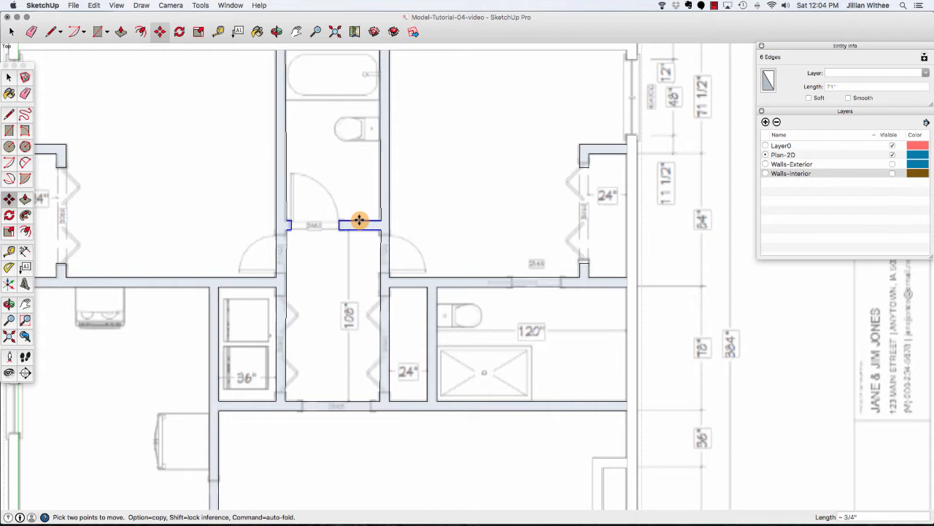
left_click(359, 219)
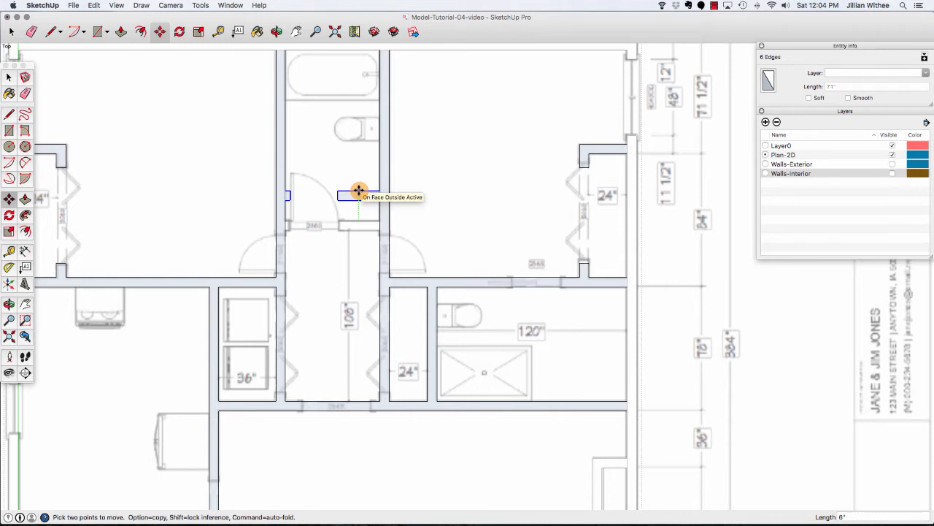
key("Return")
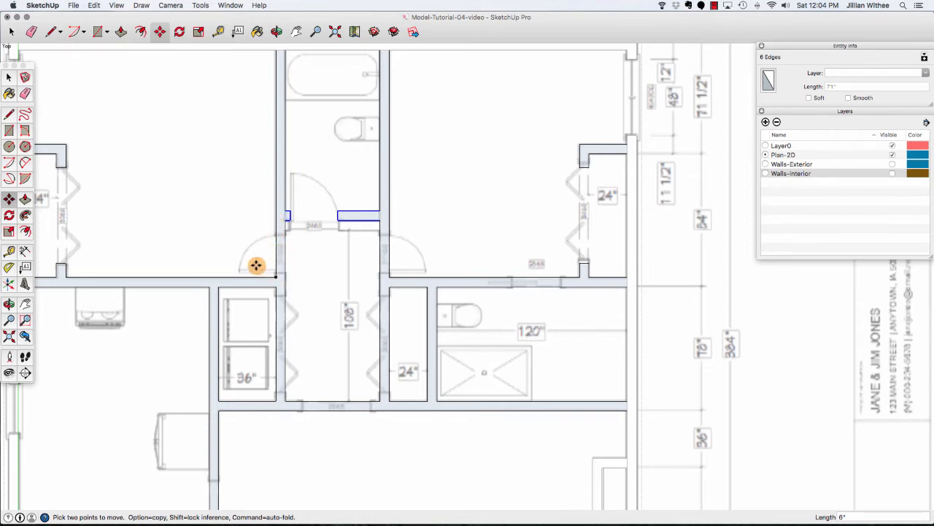
key("space")
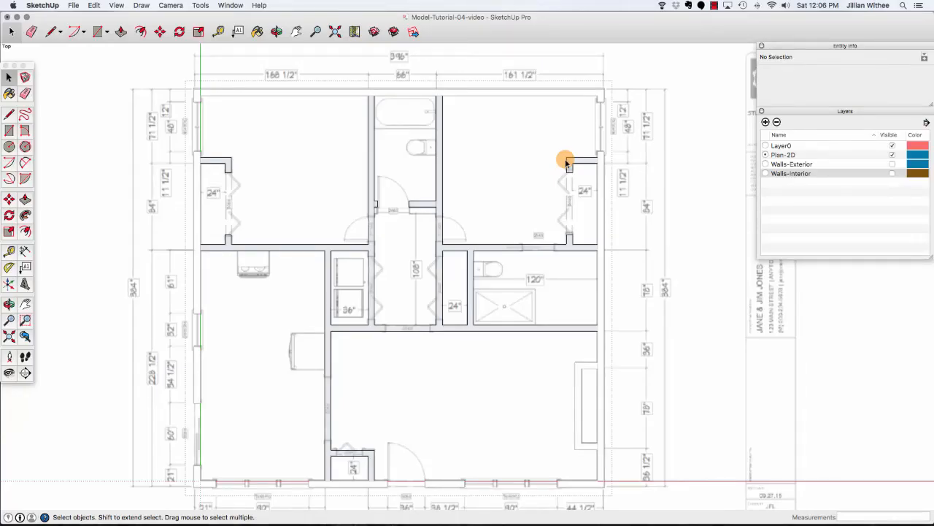
Create a guide 3" above the hall wall beside the door swings, and another 30" above it.
left_click(218, 32)
scroll(384, 240, "up", 2)
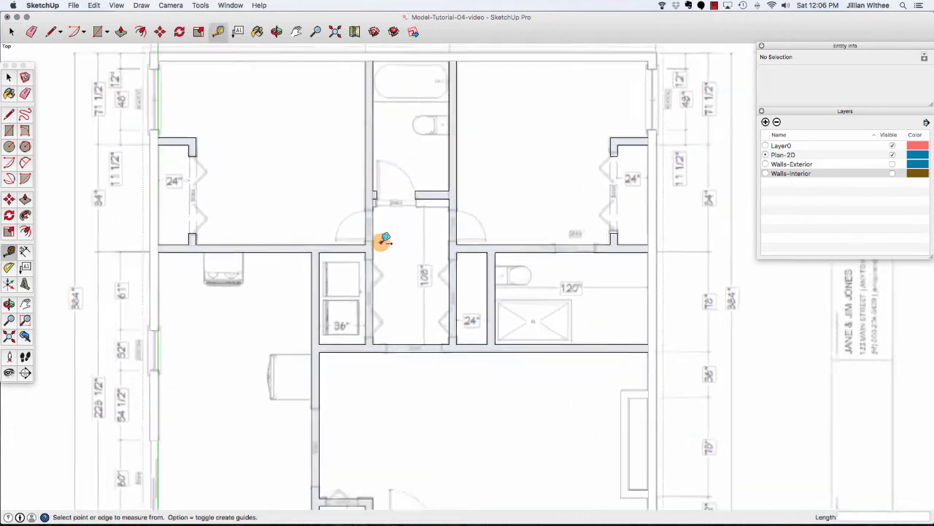
scroll(385, 241, "up", 2)
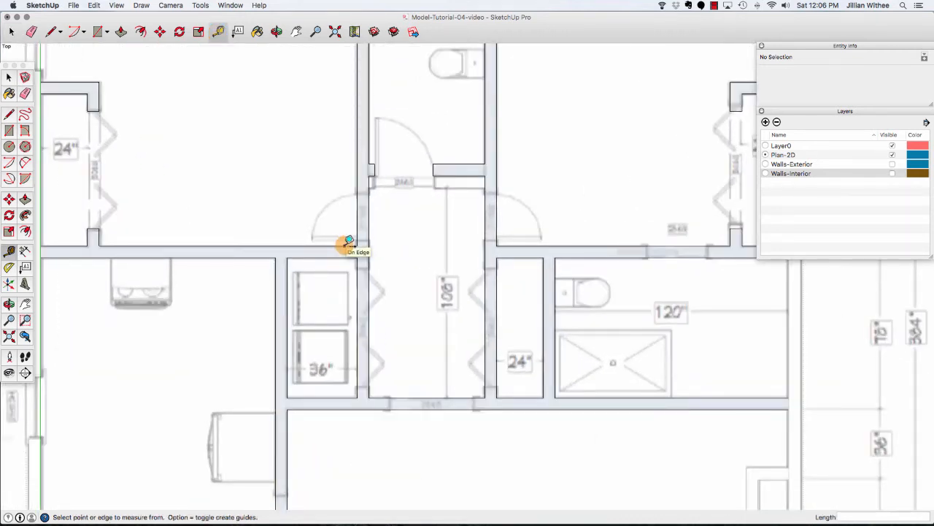
left_click(349, 242)
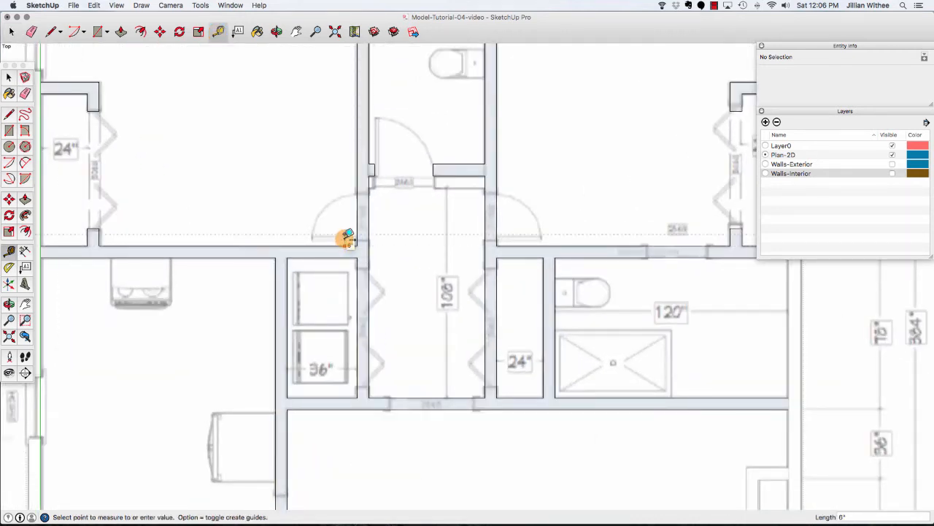
type("3")
key("Return")
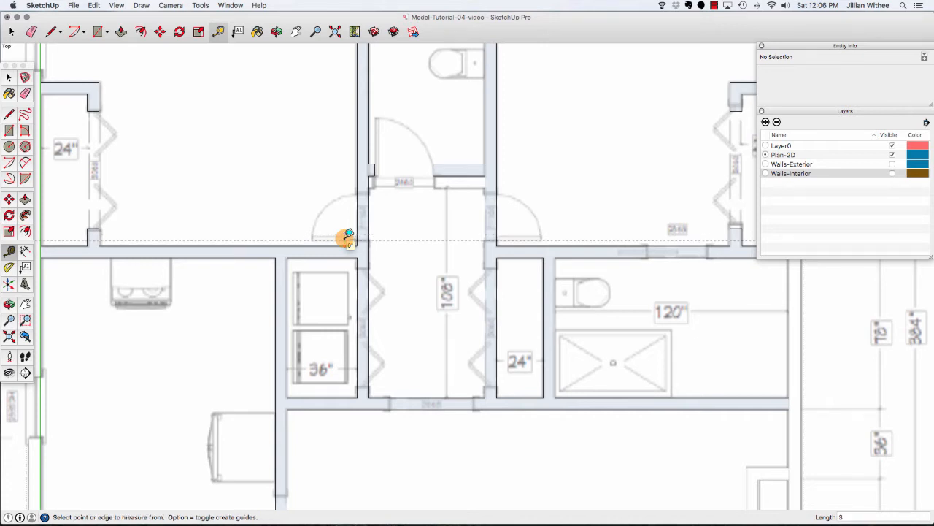
left_click(295, 239)
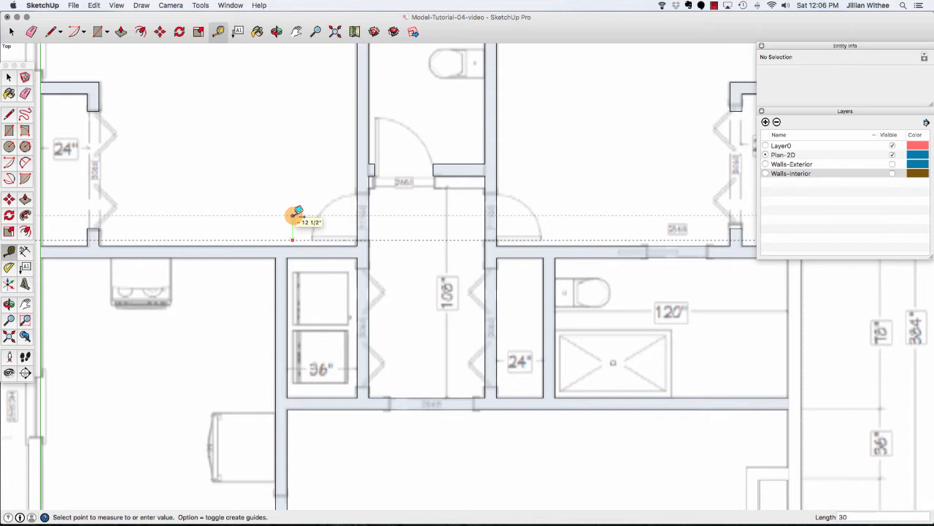
key("Return")
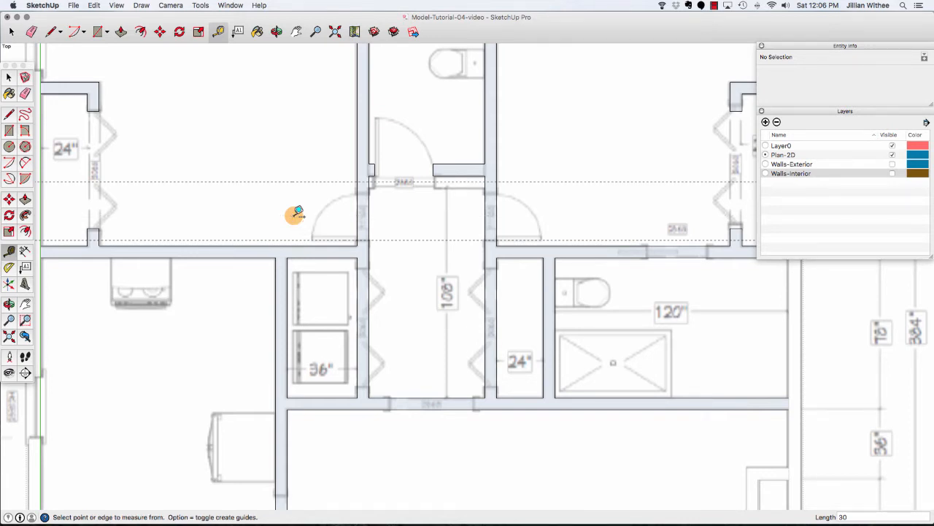
Draw lines across both upper hallway side walls where the two guides cross them.
key("l")
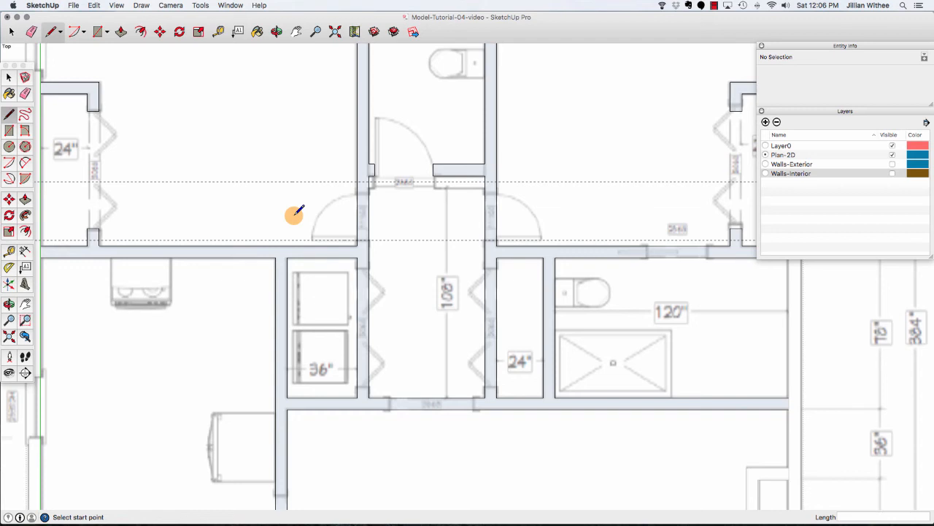
left_click(358, 182)
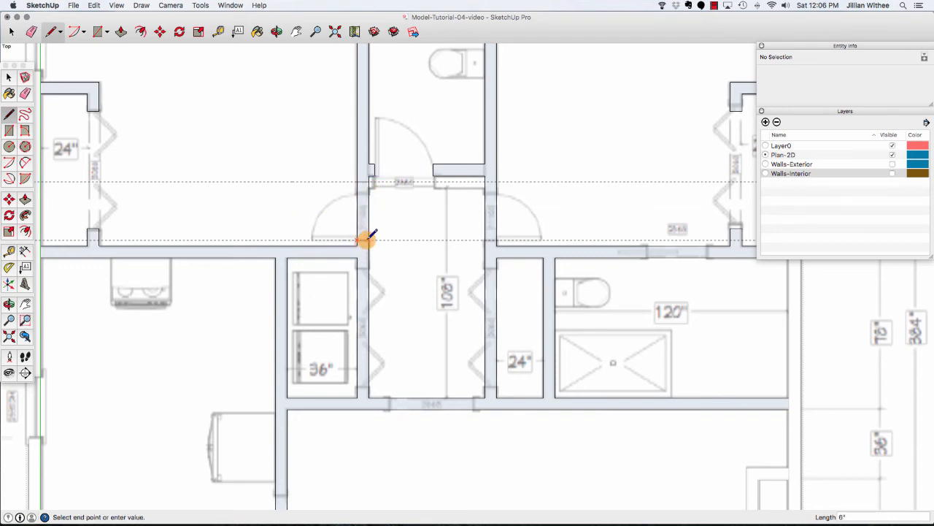
left_click(369, 239)
left_click(485, 182)
left_click(496, 182)
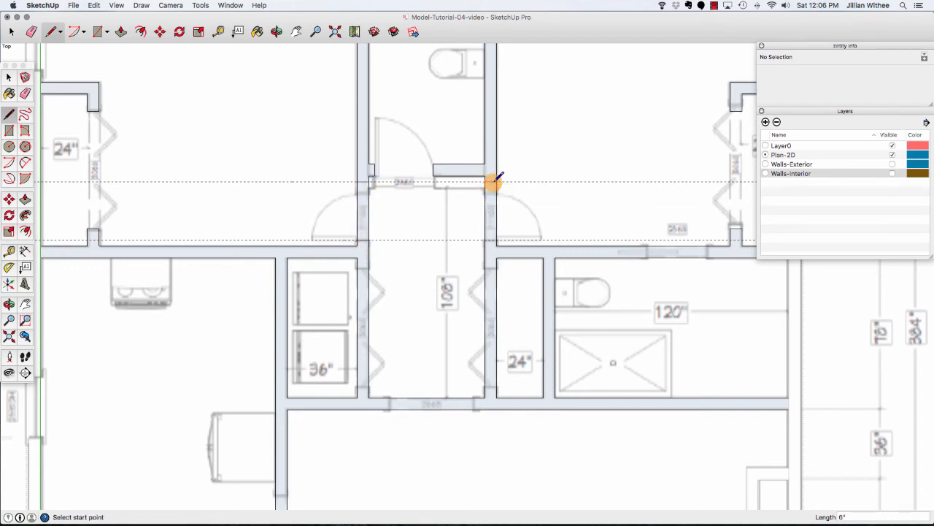
left_click(485, 240)
left_click(496, 239)
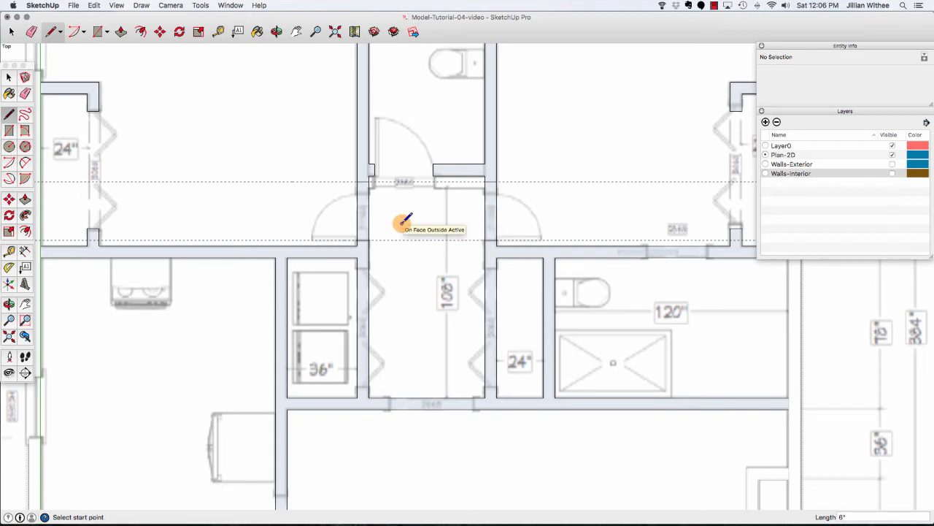
Erase the wall edges between the new lines to open both upper hallway doorways, then delete all guides.
key("e")
left_click_drag(360, 208, 369, 209)
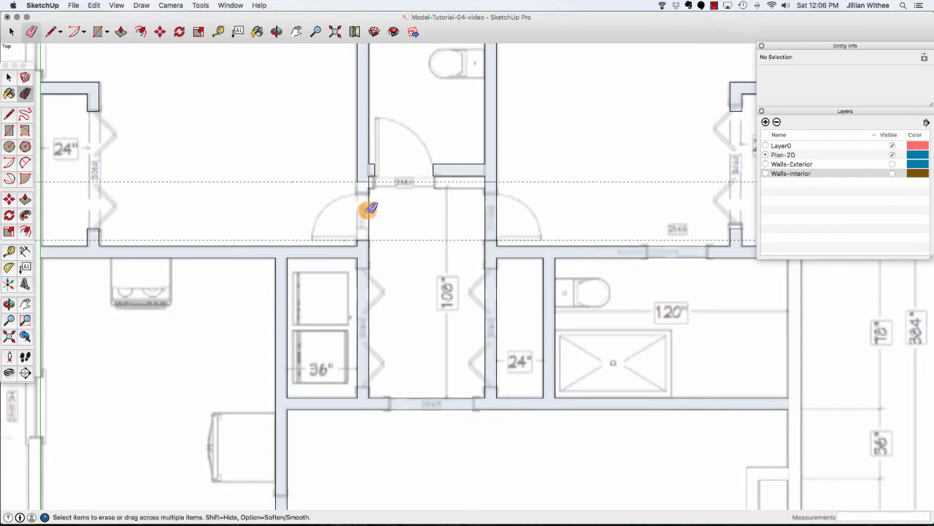
left_click(370, 209)
left_click(494, 211)
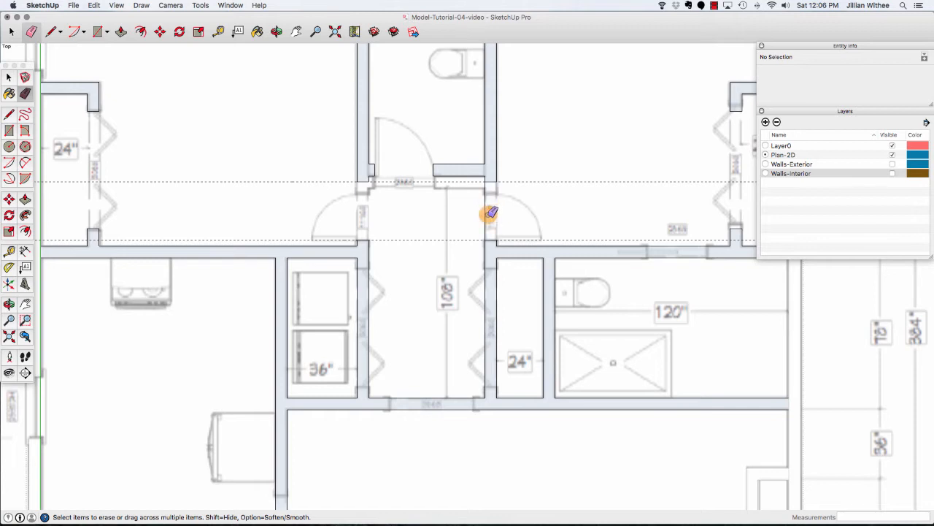
left_click(486, 211)
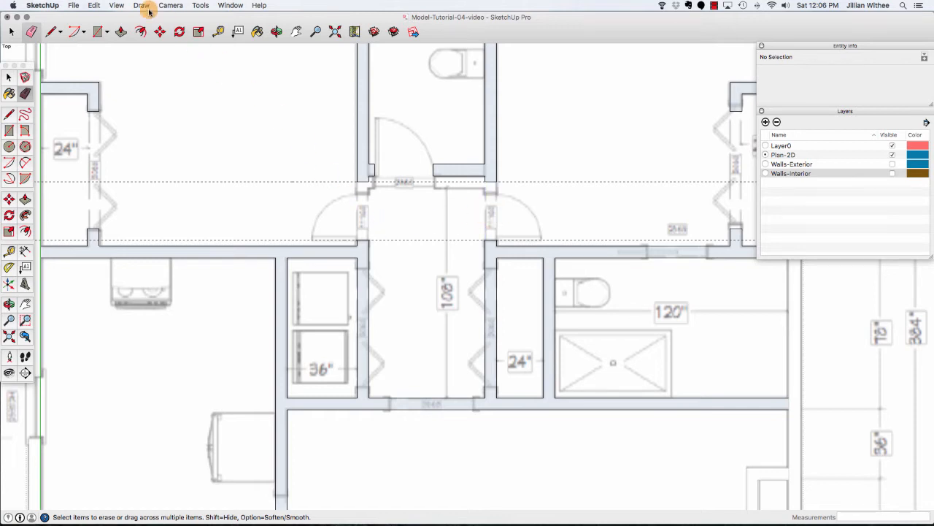
left_click(94, 5)
left_click(125, 88)
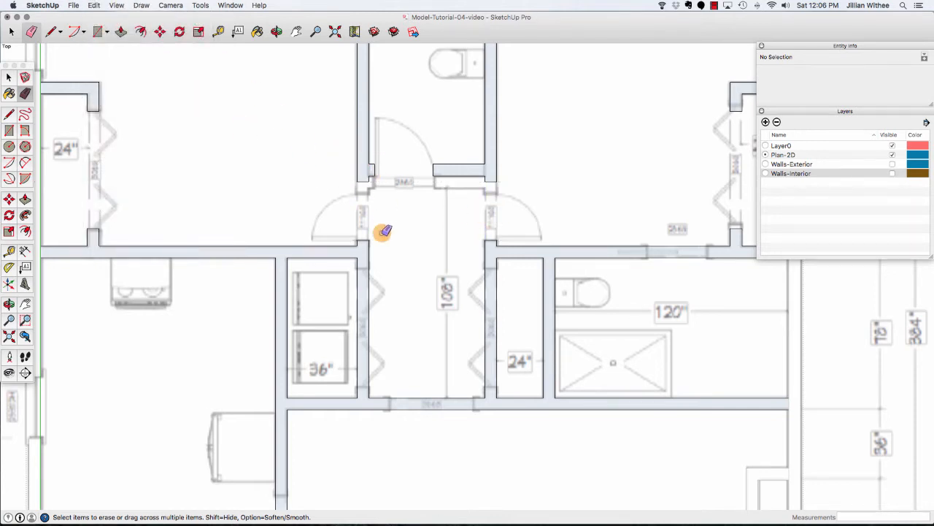
Create a guide 36" above the laundry's lower wall, plus guides 30" above and 30" below it.
scroll(406, 424, "up", 3)
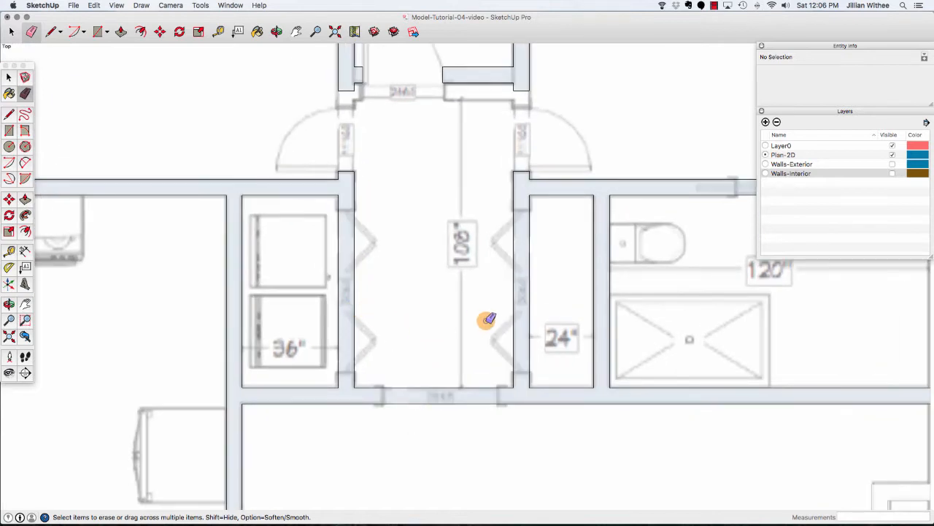
left_click(218, 32)
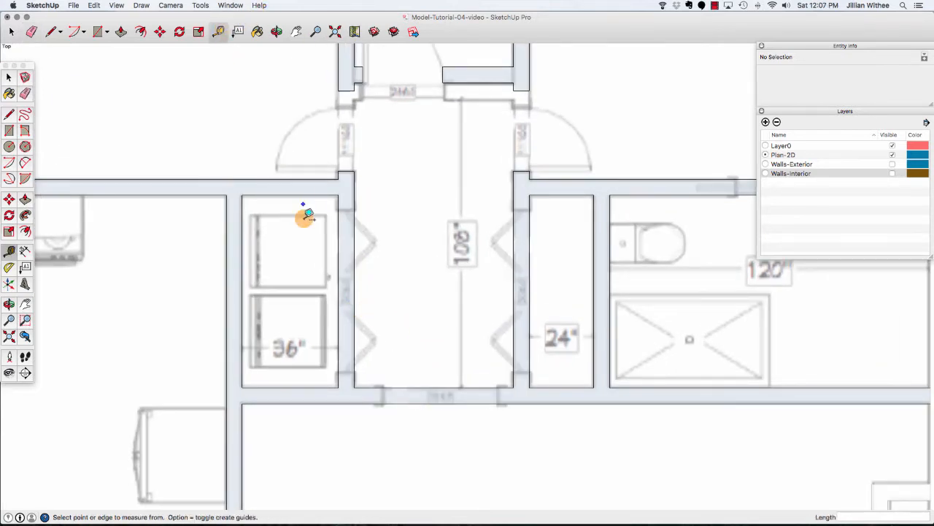
left_click(324, 387)
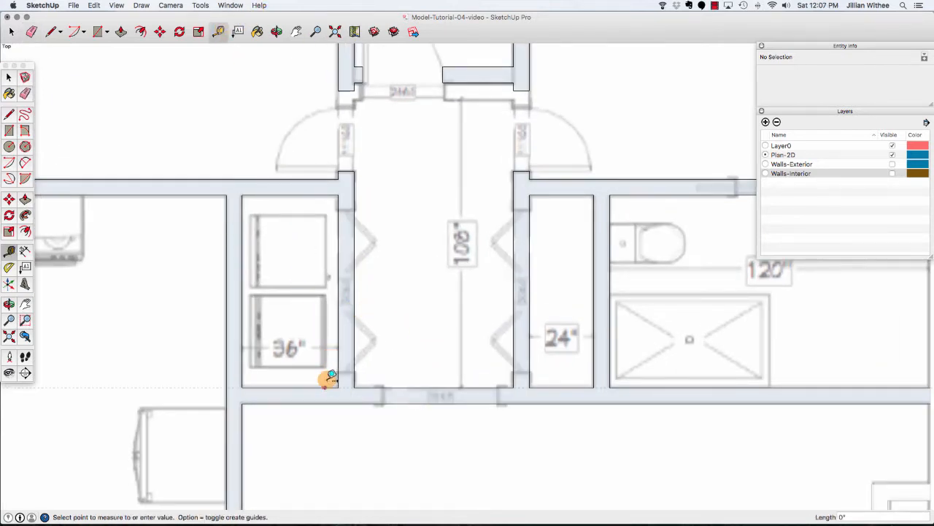
left_click(342, 289)
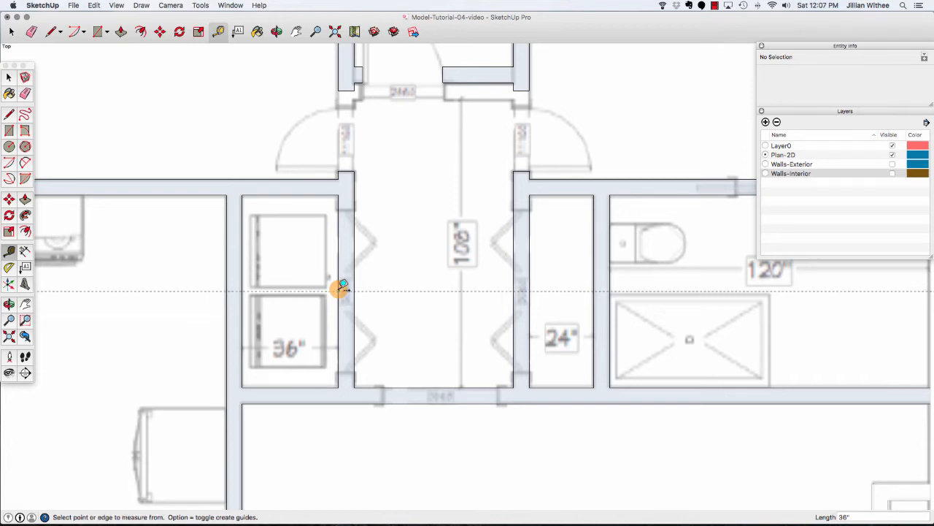
left_click(427, 290)
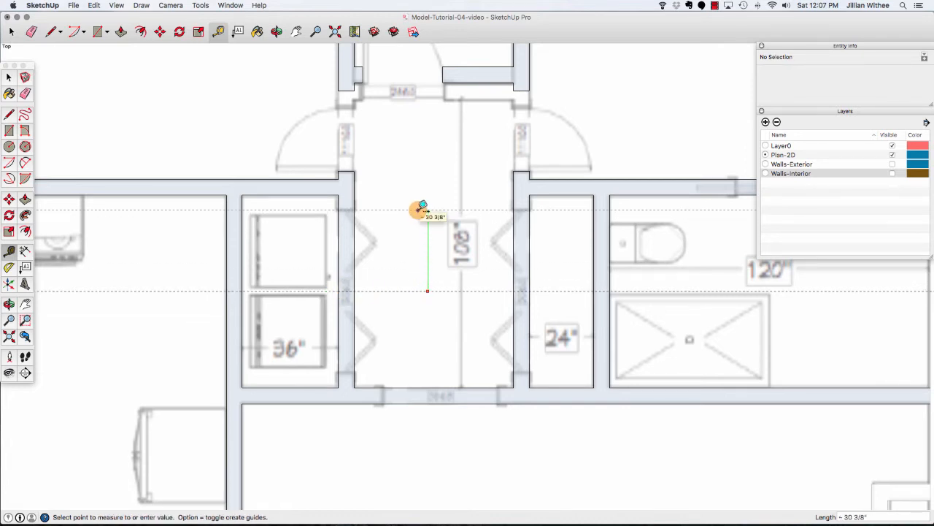
left_click(427, 211)
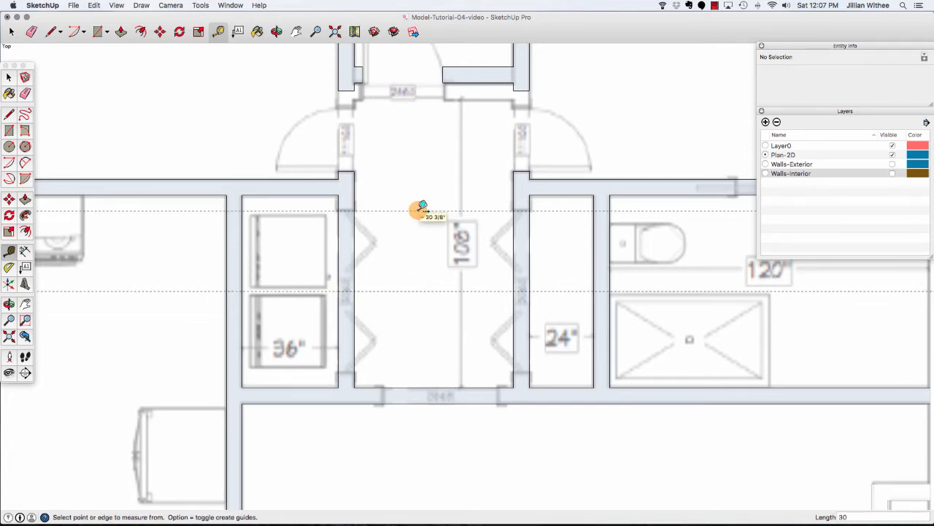
left_click(405, 291)
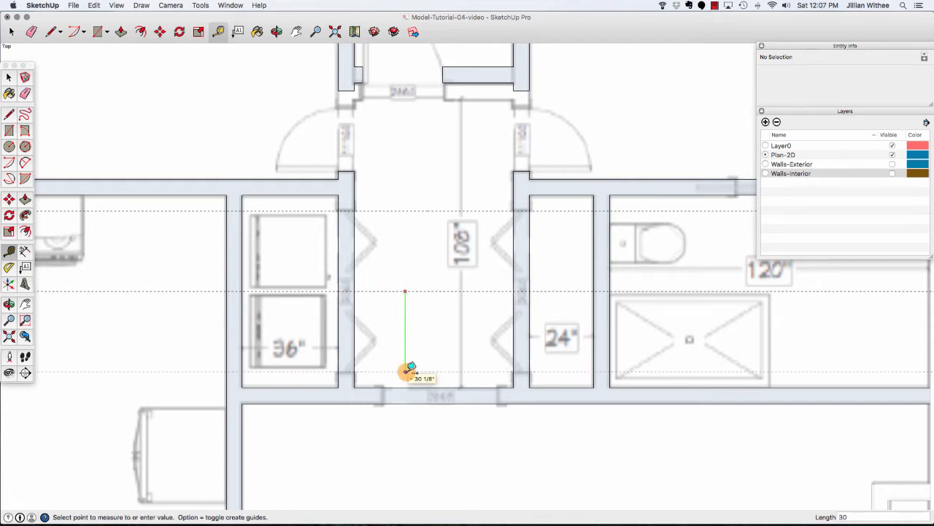
left_click(406, 370)
Draw lines across both lower hallway side walls at the upper and lower guides.
key("l")
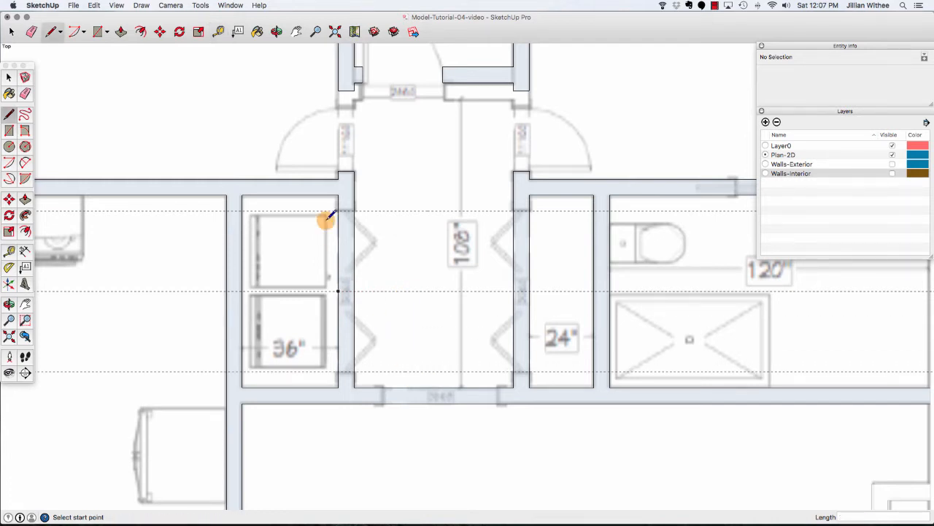
left_click(338, 373)
left_click(354, 371)
left_click(514, 372)
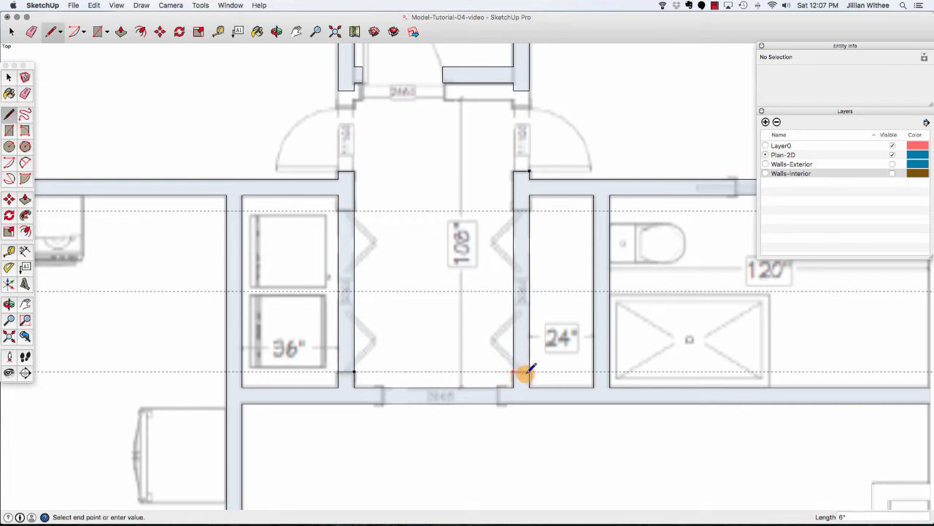
left_click(529, 372)
left_click(514, 211)
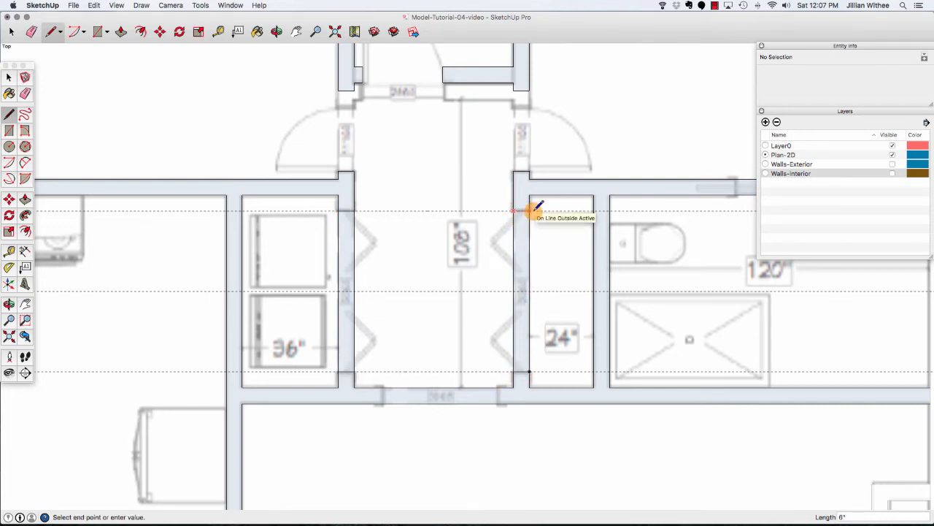
left_click(529, 211)
Erase the wall edges between those lines to open both lower hallway doorways, then delete all guides.
key("e")
left_click_drag(513, 237, 524, 235)
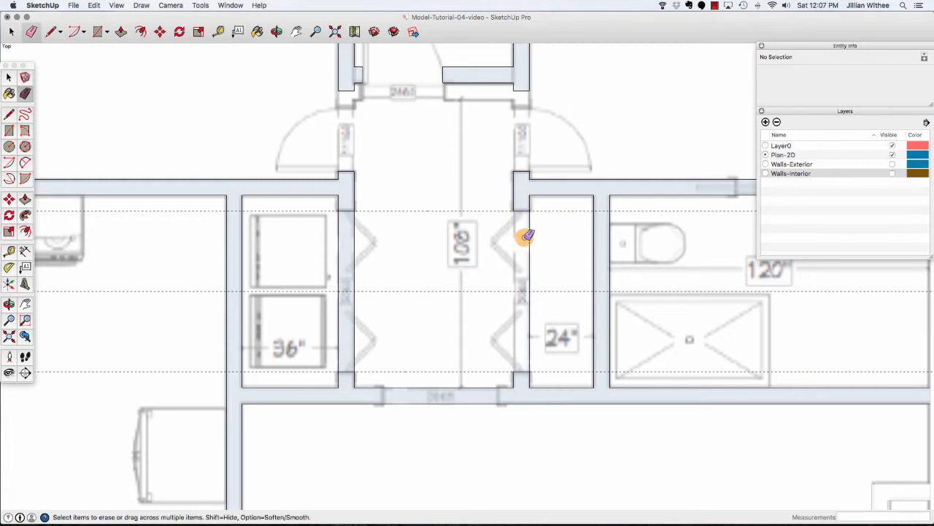
left_click_drag(351, 255, 333, 248)
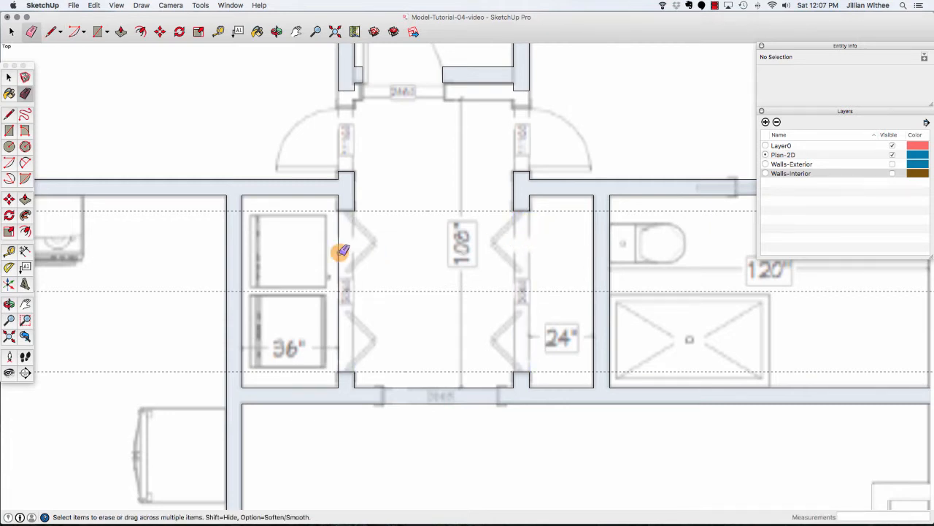
left_click(94, 5)
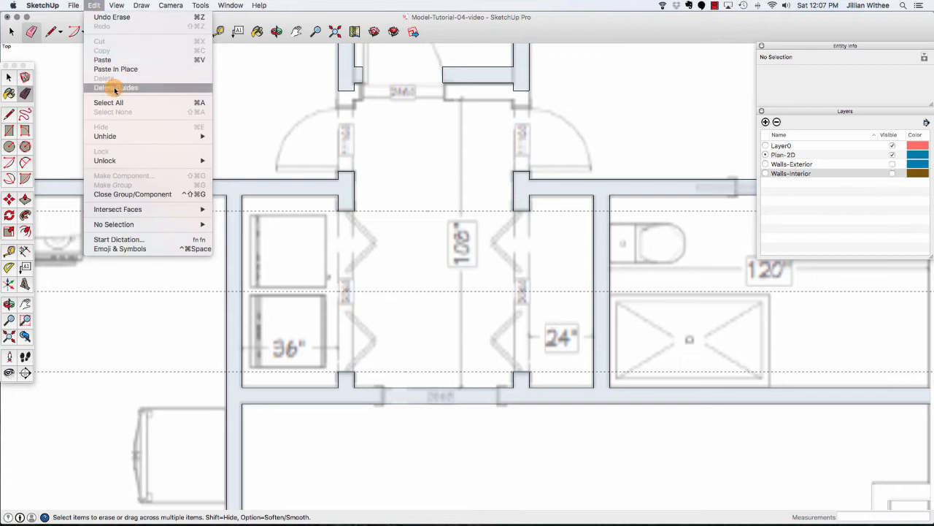
left_click(189, 90)
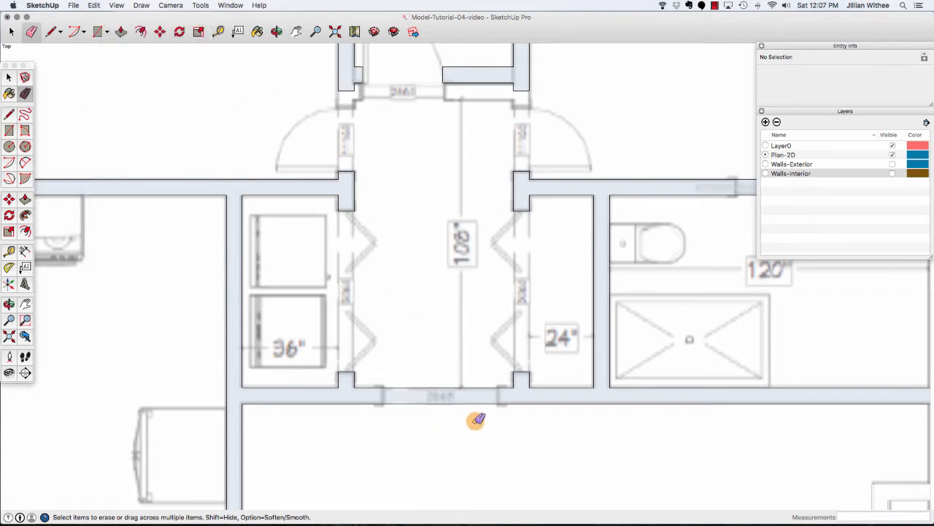
Place a guide at the middle of the hallway's lower wall, plus guides 21" to either side of it.
scroll(478, 419, "up", 2)
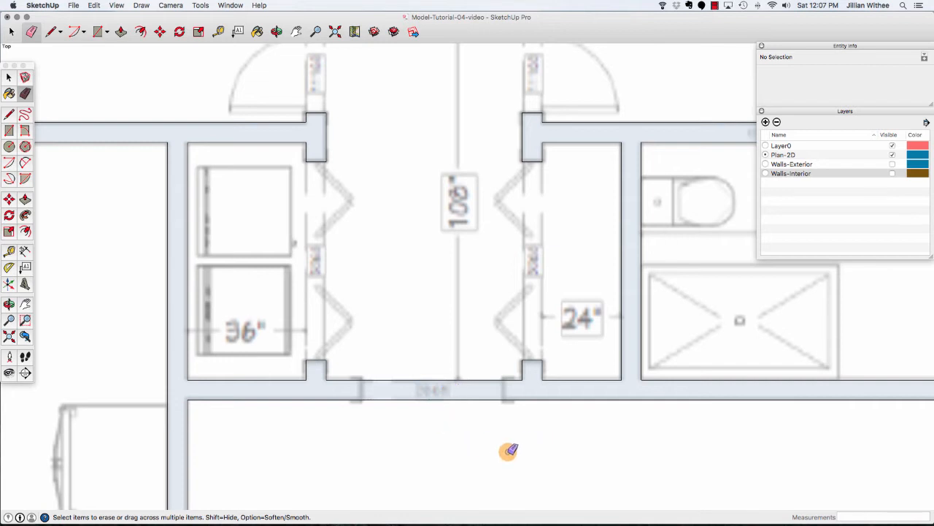
left_click(218, 32)
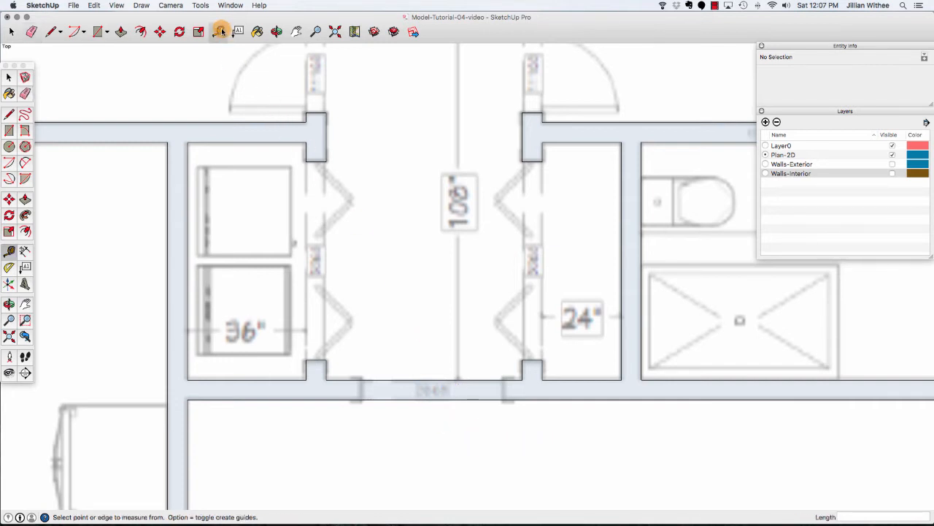
left_click(327, 370)
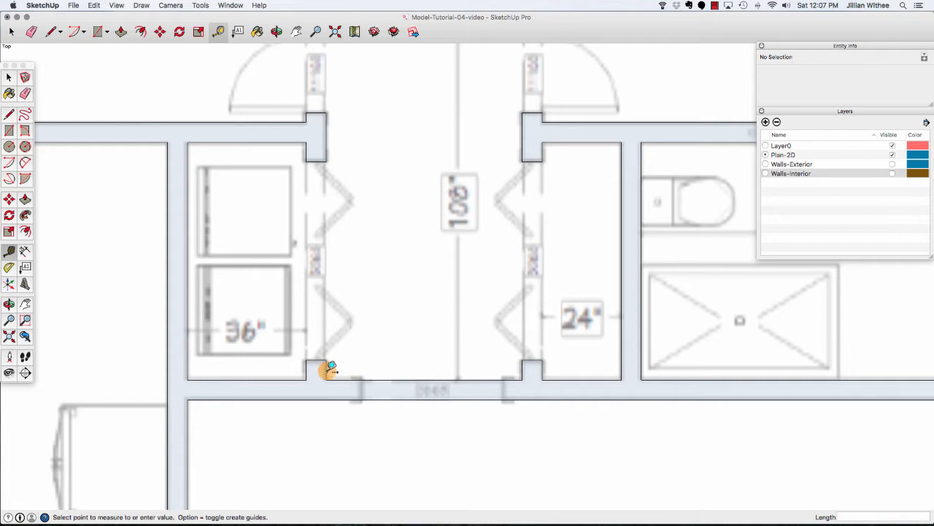
left_click(425, 380)
left_click(426, 334)
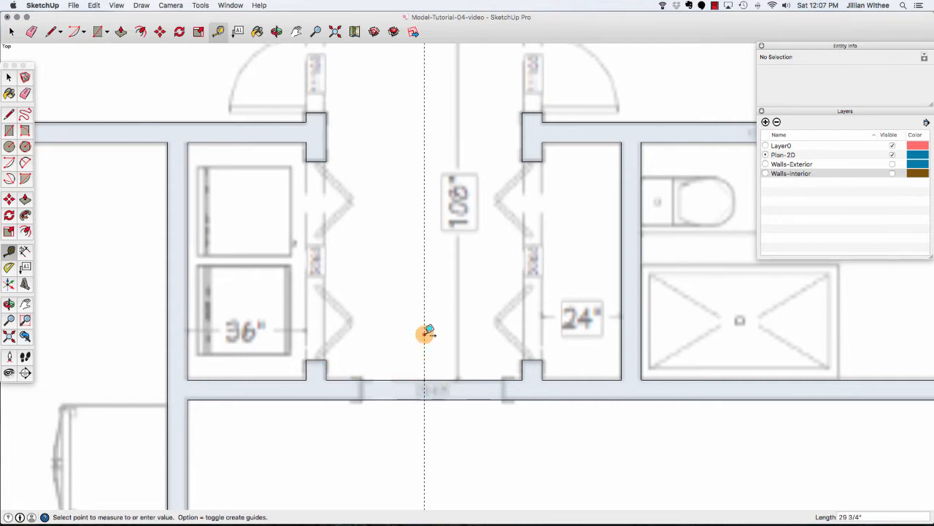
left_click(497, 380)
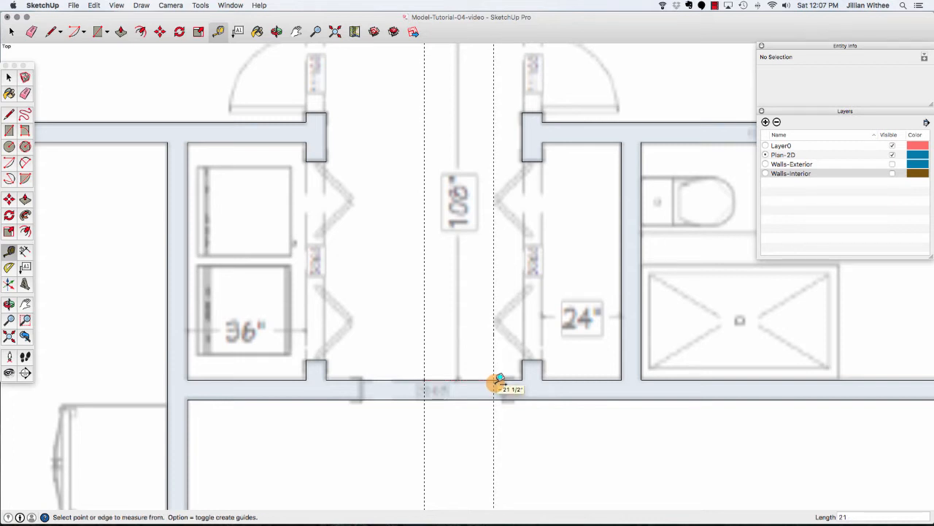
left_click(424, 359)
type("21")
key("Return")
Draw lines across the hallway's lower wall at both outer guides.
key("l")
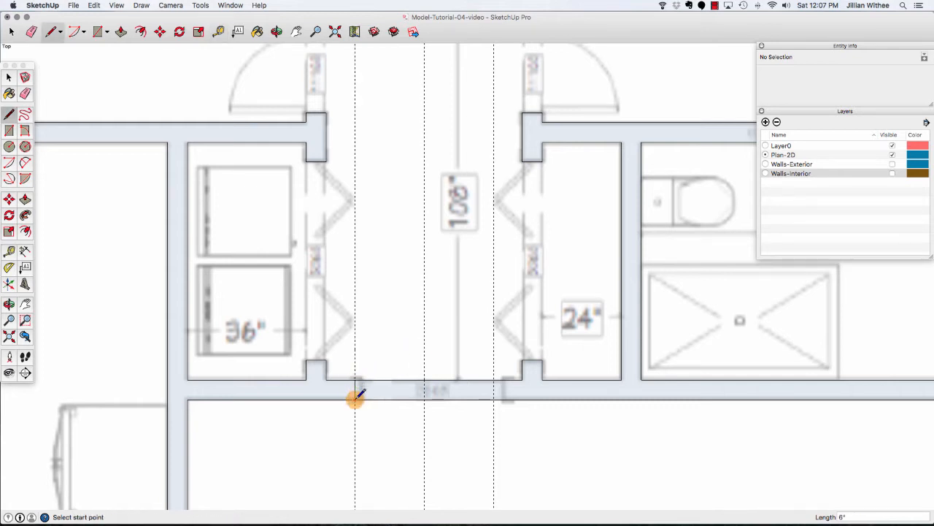
left_click(494, 379)
left_click(494, 399)
Erase the wall edges between those lines to open the doorway, then delete all guides.
key("e")
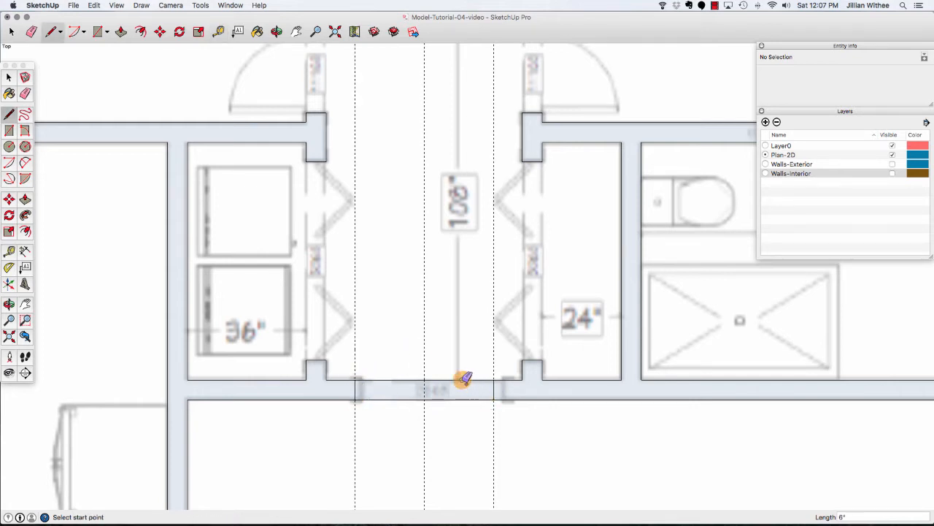
left_click(462, 380)
left_click(462, 400)
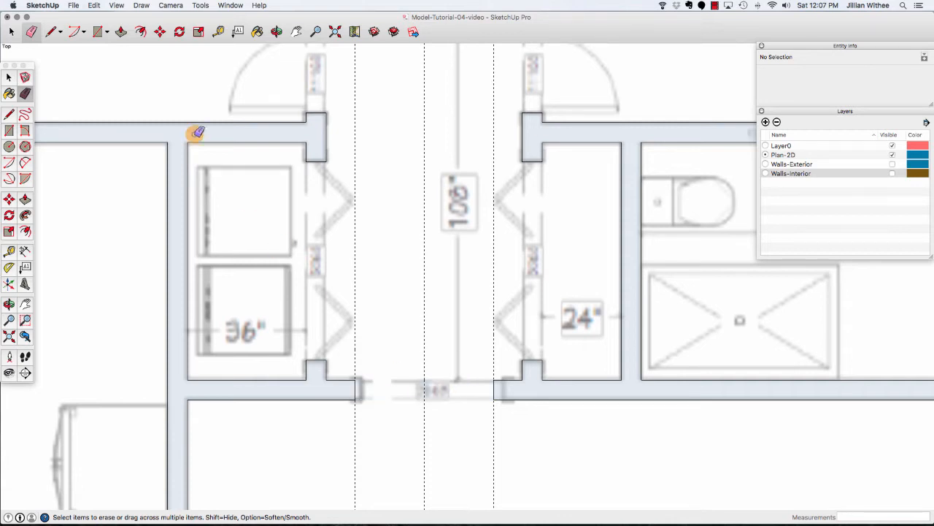
left_click(94, 7)
left_click(118, 88)
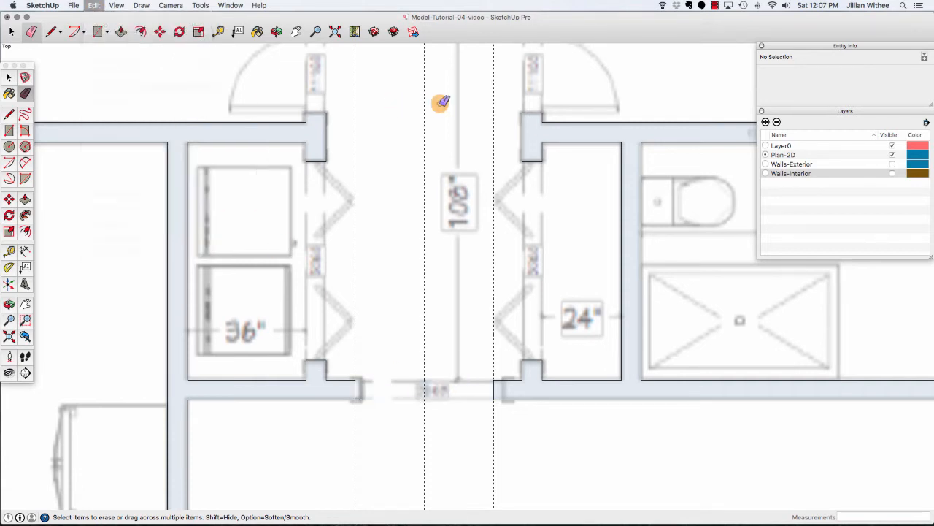
Create a guide at the top of the small lower closet's wall and another guide 60" above it.
scroll(390, 134, "down", 4)
scroll(255, 393, "up", 1)
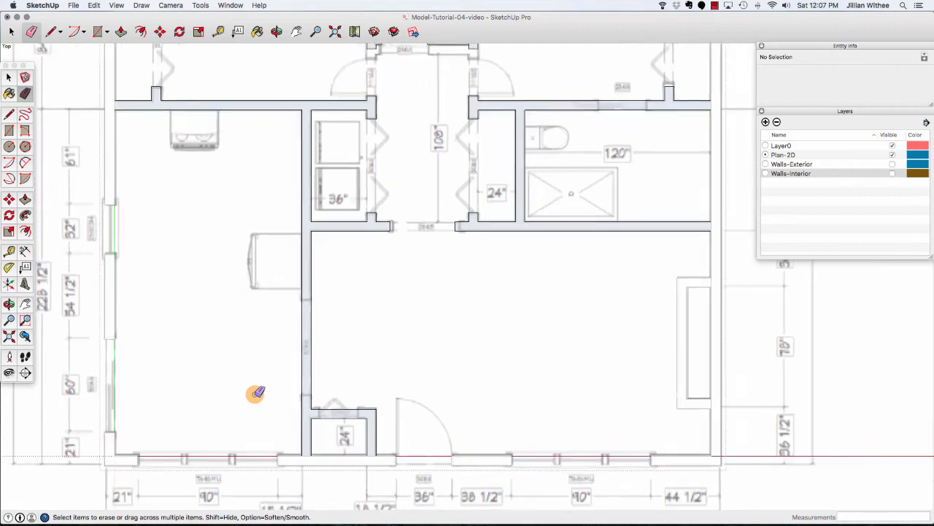
scroll(255, 392, "up", 2)
left_click(222, 33)
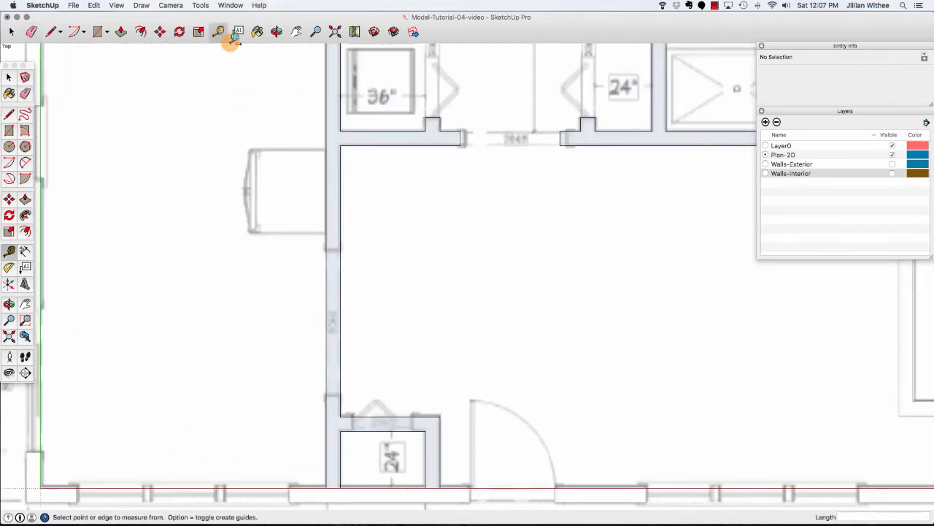
left_click(362, 414)
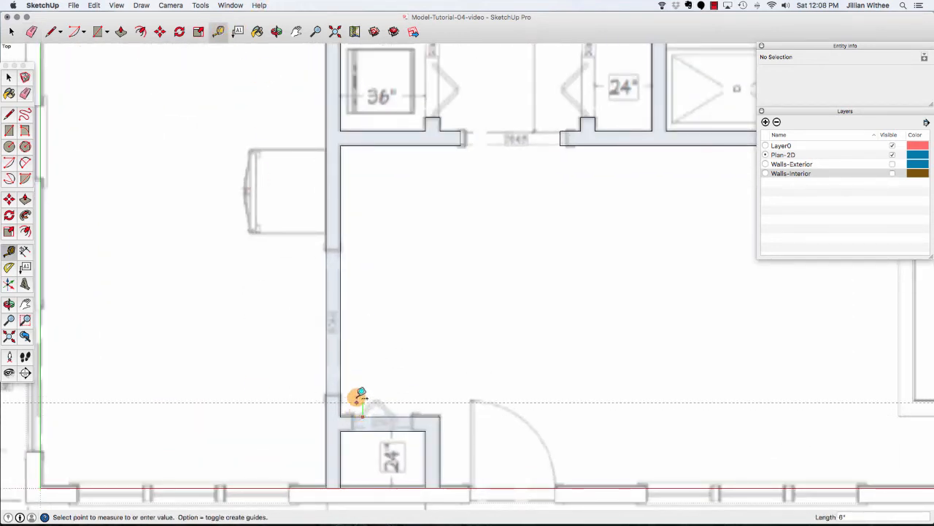
left_click(362, 396)
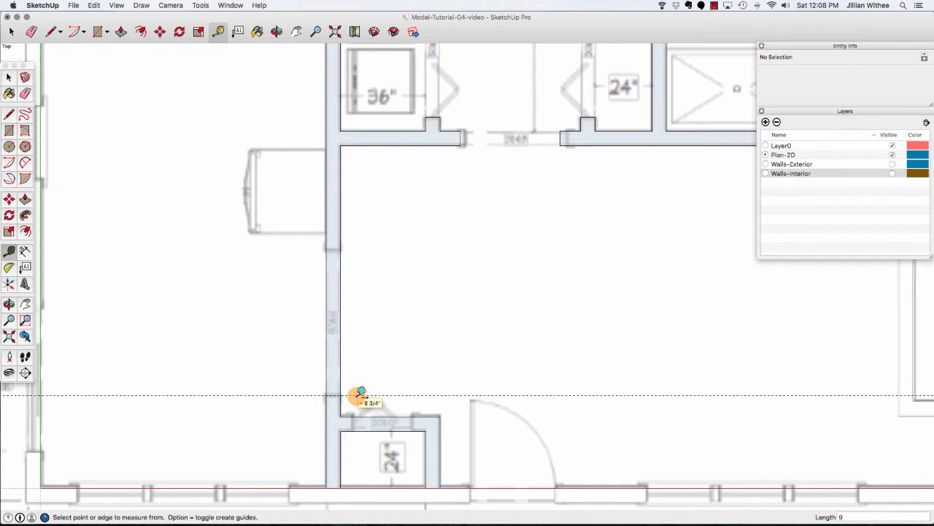
left_click(365, 395)
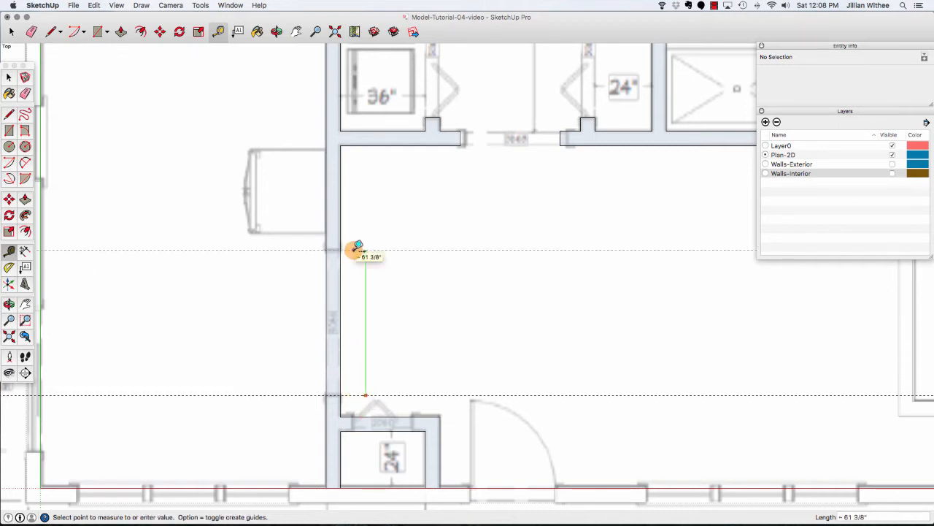
type("60")
key("Return")
Draw lines across the long vertical interior wall at both guides and erase the segment between them to open a doorway.
key("l")
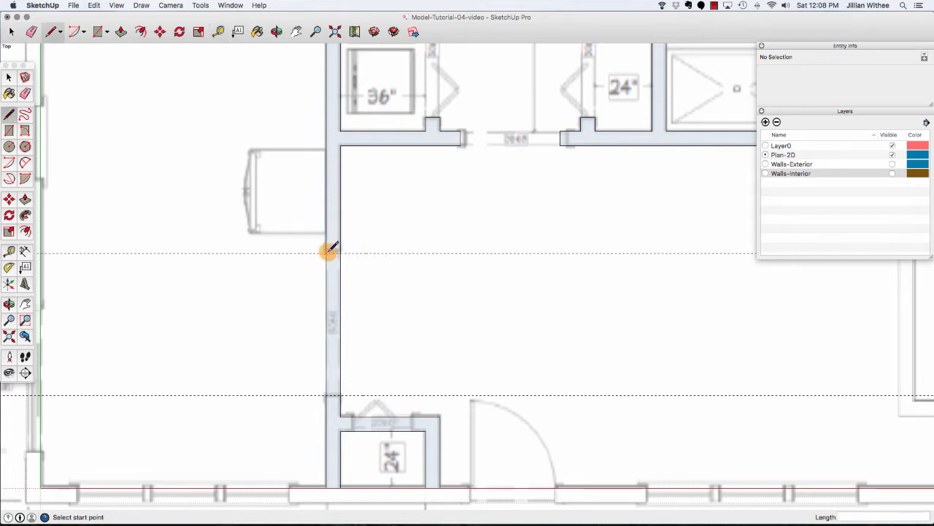
left_click(327, 394)
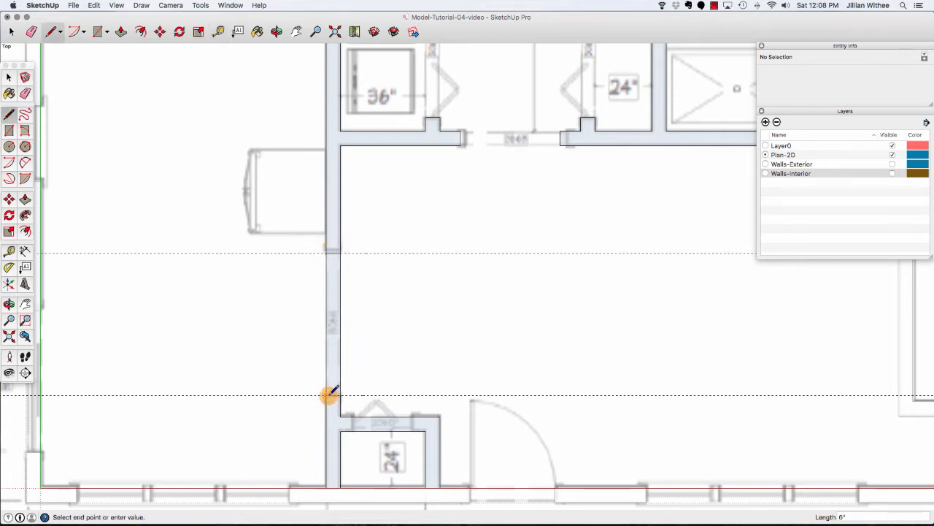
left_click(337, 395)
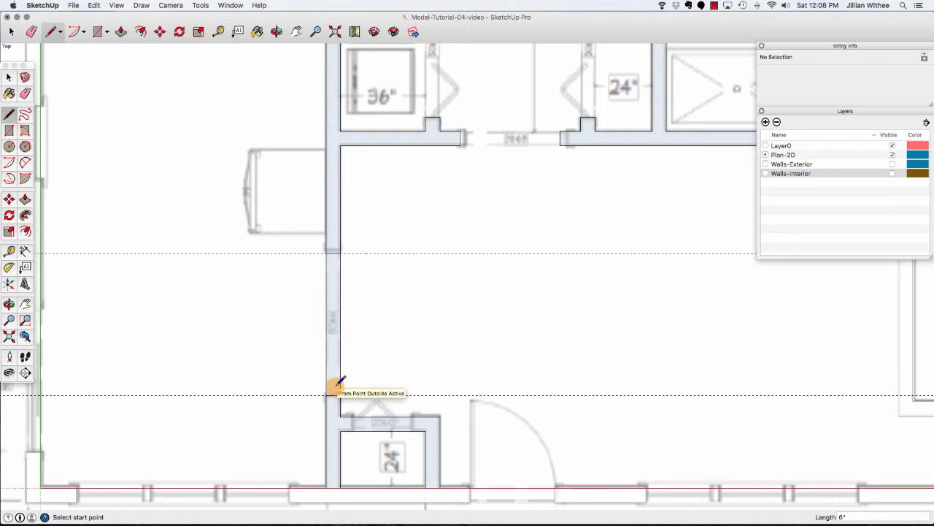
key("e")
left_click(326, 325)
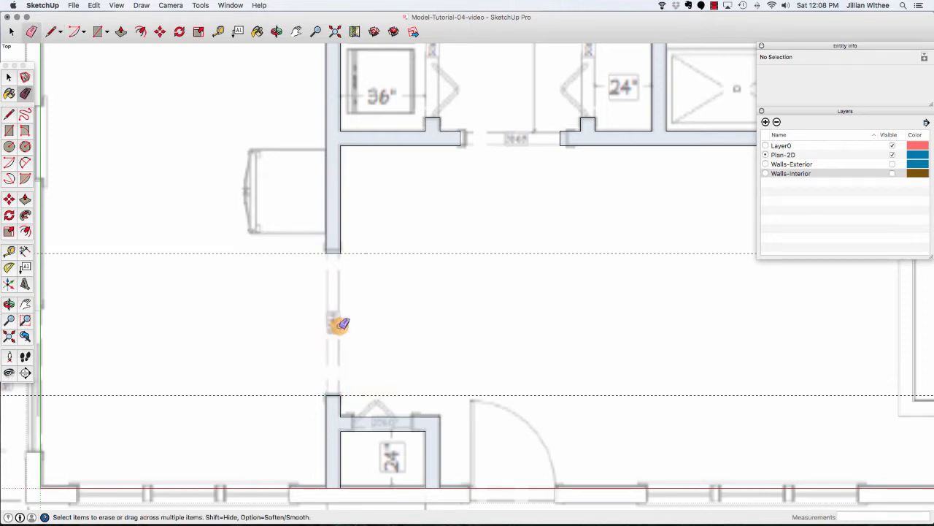
Place a guide at the middle of the small closet's upper wall, plus guides 12" to either side of it.
left_click(219, 32)
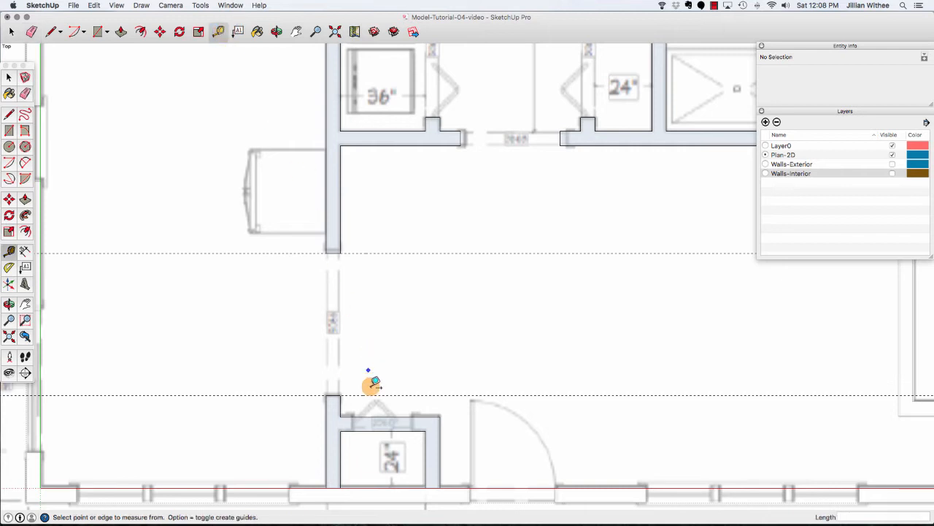
scroll(379, 438, "up", 3)
left_click(325, 444)
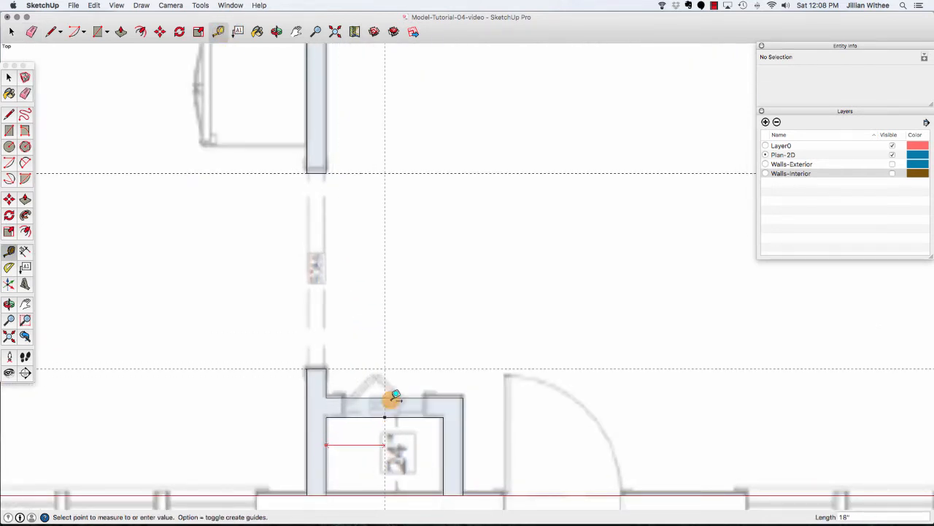
left_click(386, 416)
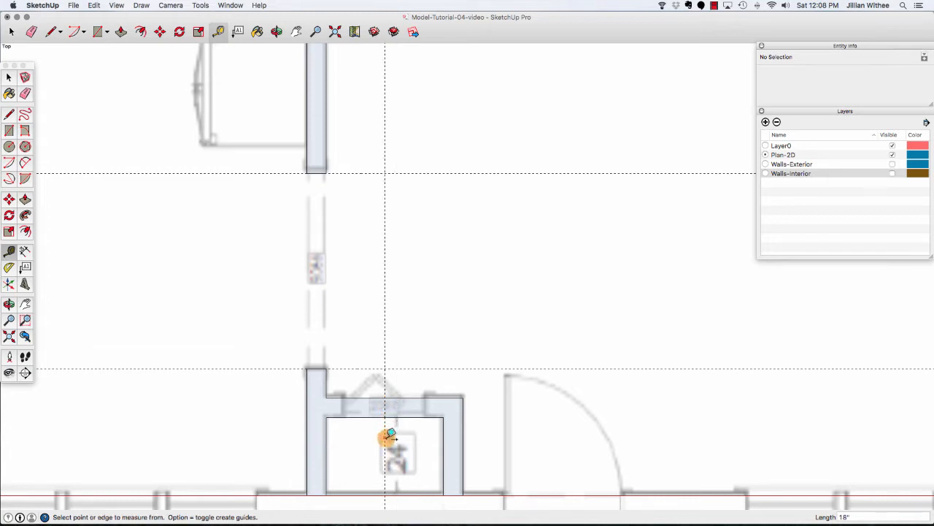
left_click(385, 437)
left_click(426, 437)
left_click(386, 437)
type("12")
key("Return")
Draw lines across the small closet's upper wall at the side guides and erase the segment between them to open its doorway.
key("l")
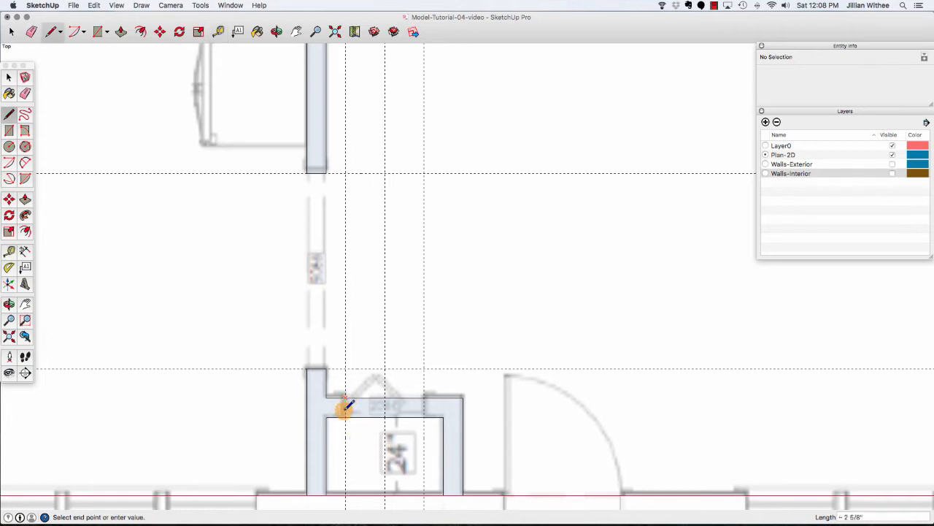
left_click(424, 398)
left_click(424, 417)
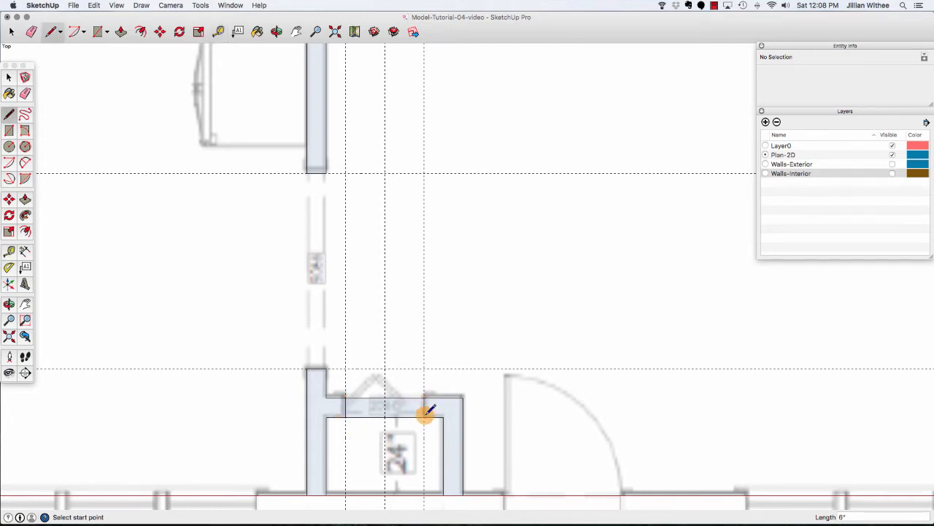
key("e")
left_click(413, 397)
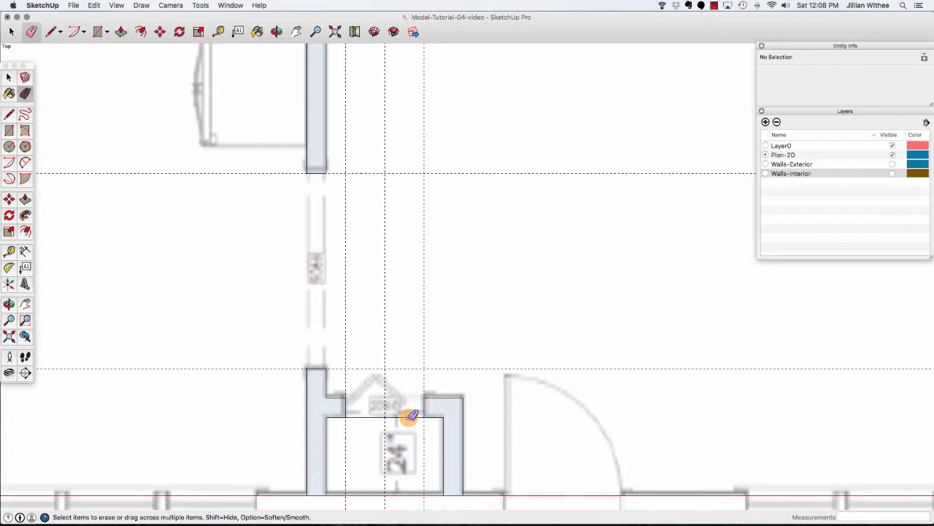
left_click(394, 416)
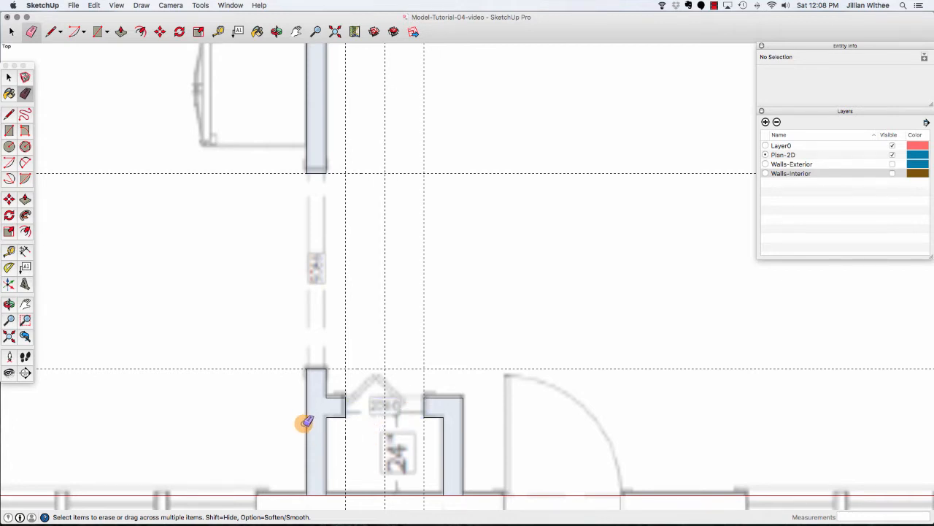
Delete all guides.
scroll(308, 418, "down", 5)
scroll(301, 418, "down", 2)
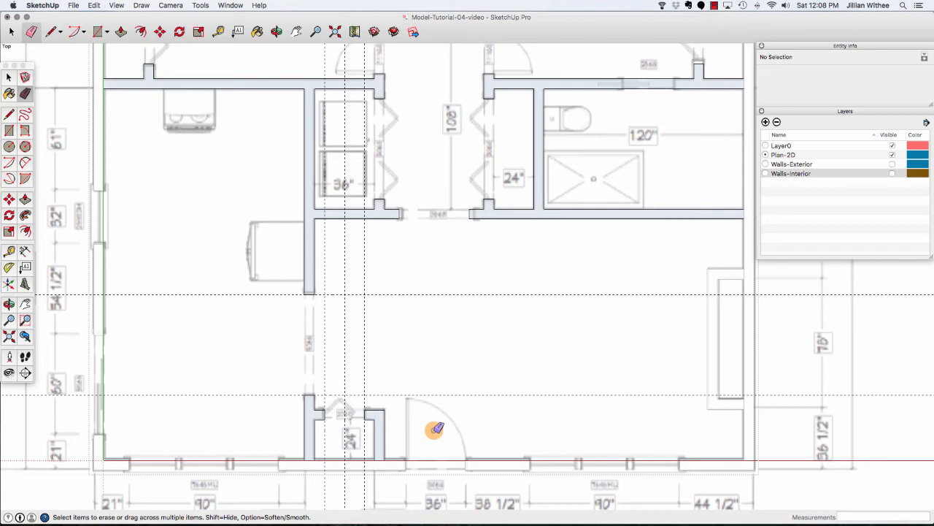
scroll(435, 429, "down", 3)
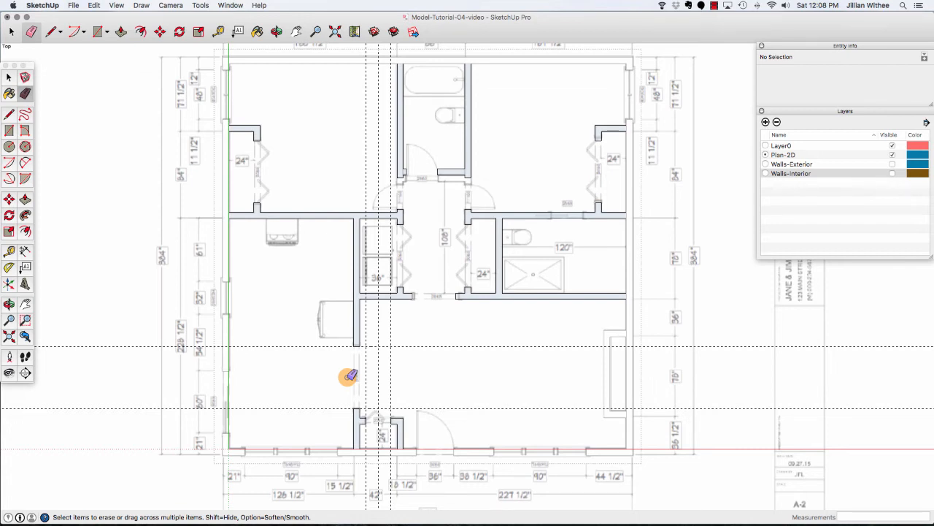
left_click(95, 6)
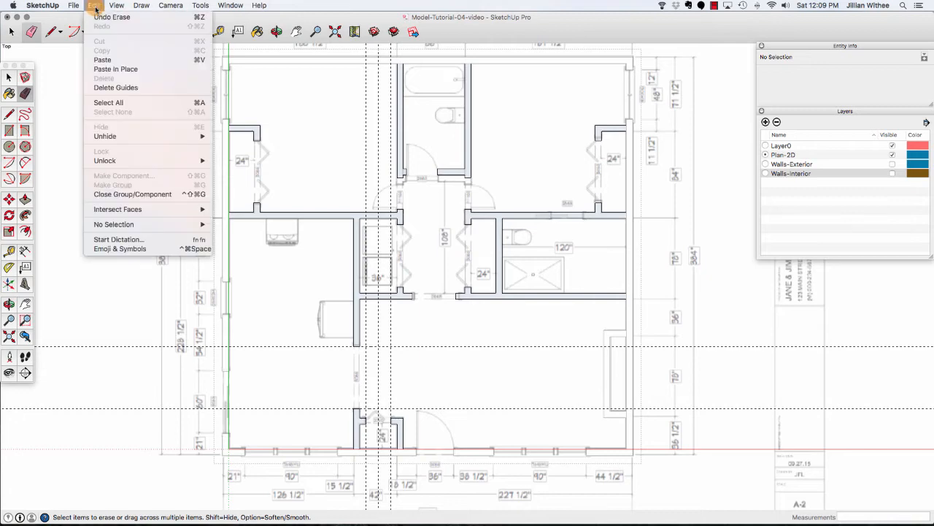
left_click(132, 88)
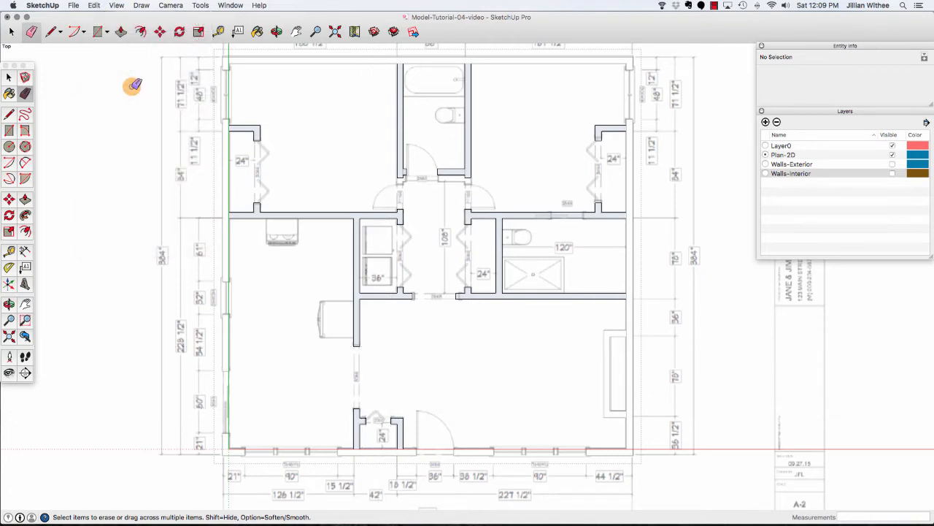
Create a guide 12" left of the upper-right closet's wall and another 30" further left, across the bedroom's lower wall.
scroll(241, 409, "down", 4)
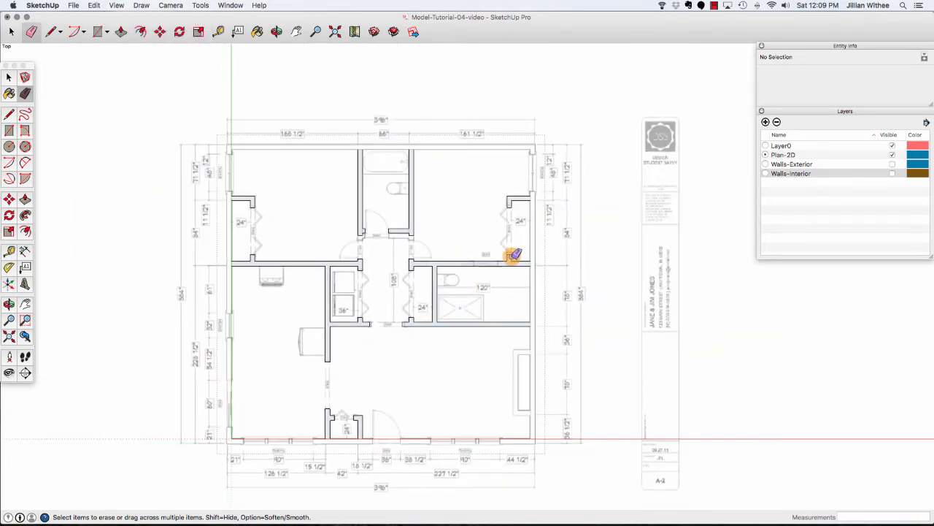
scroll(514, 254, "up", 6)
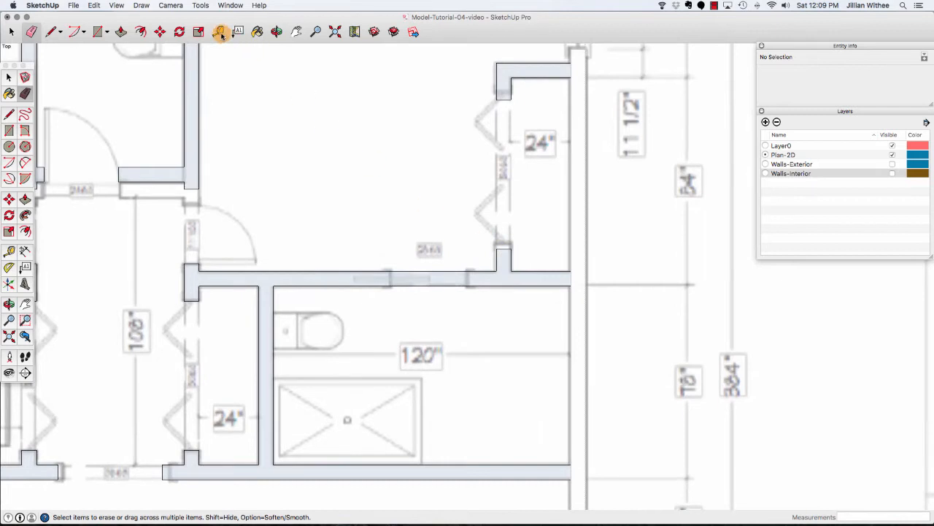
left_click(220, 32)
left_click(497, 259)
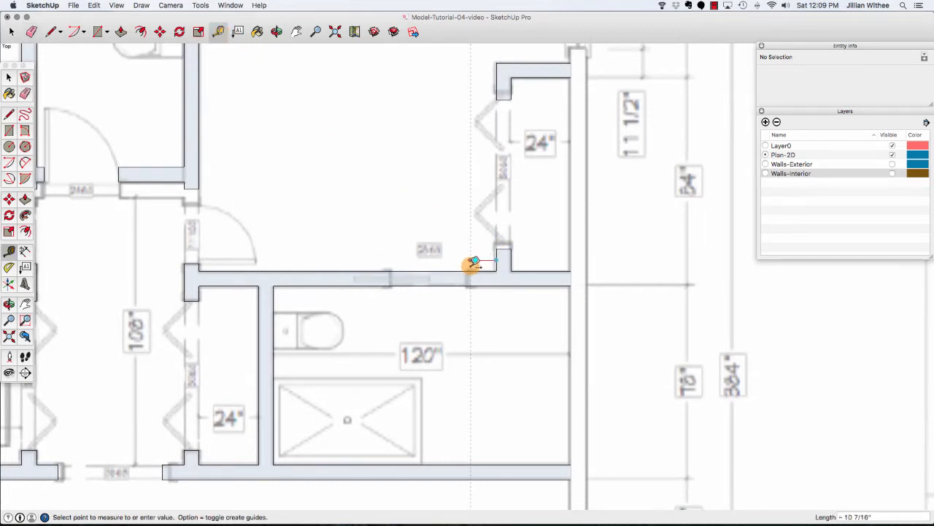
type("12")
key("Return")
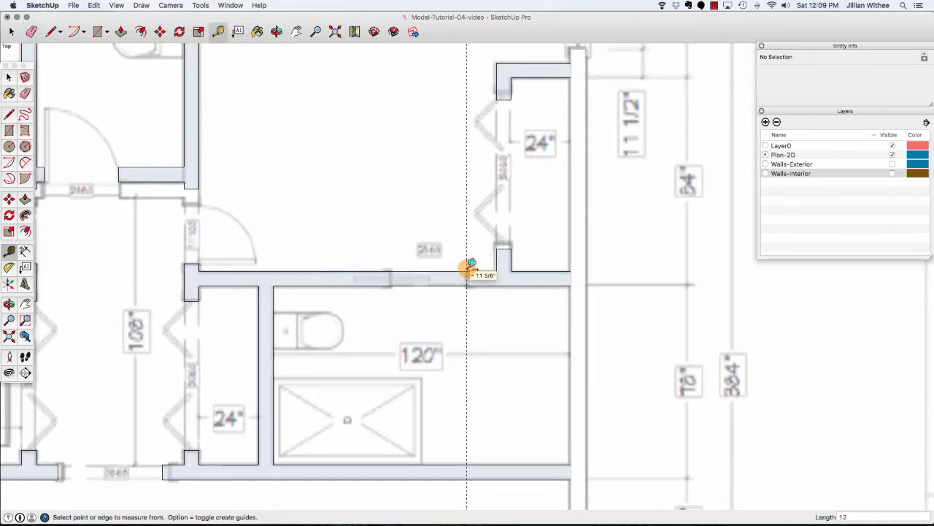
left_click(468, 245)
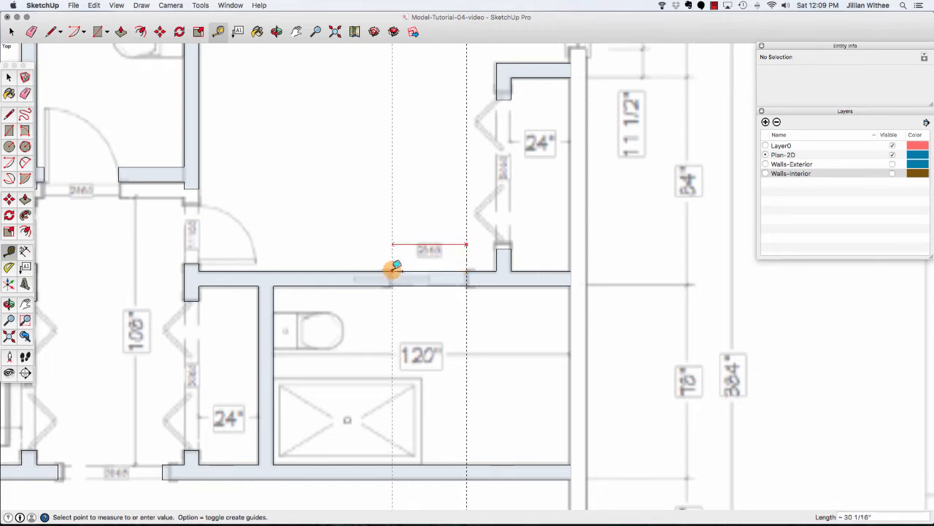
type("30")
key("Return")
key("l")
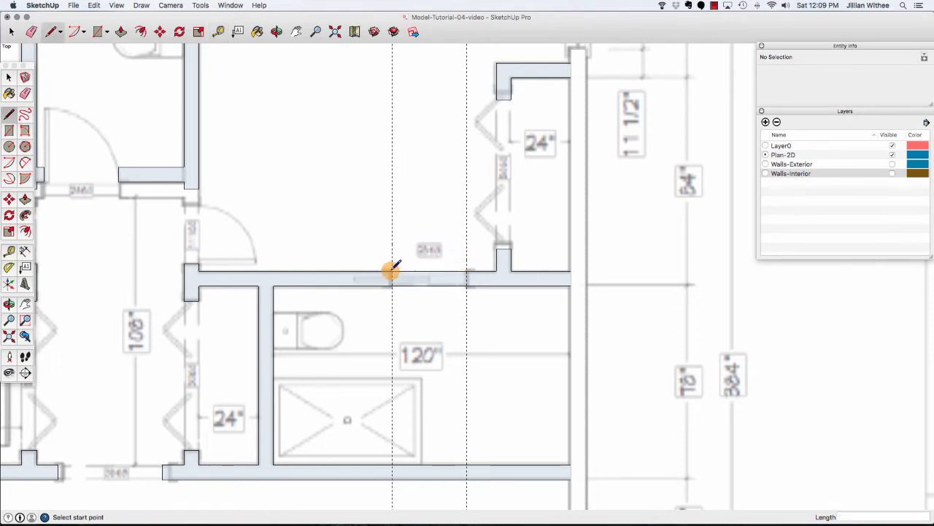
Draw lines across the bedroom's lower wall at both guides and erase the segment between them to open its doorway.
left_click(392, 271)
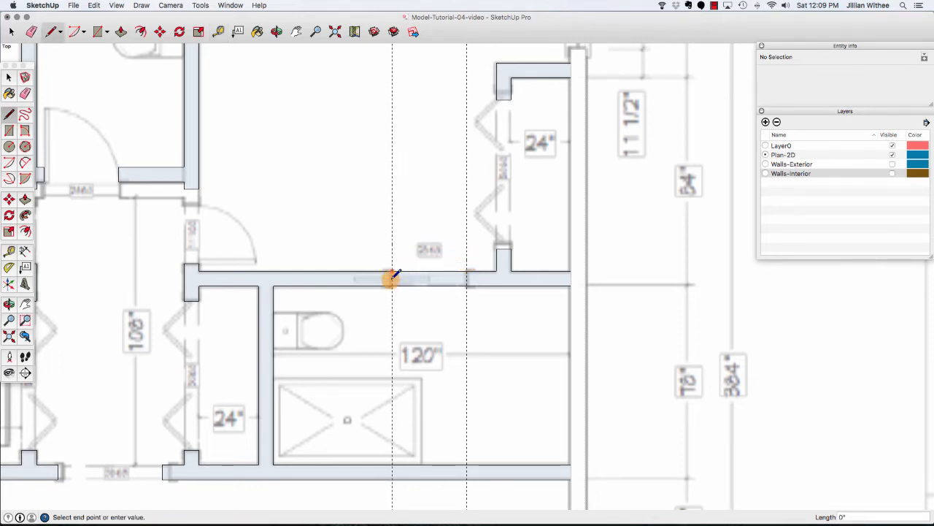
left_click(467, 274)
key("e")
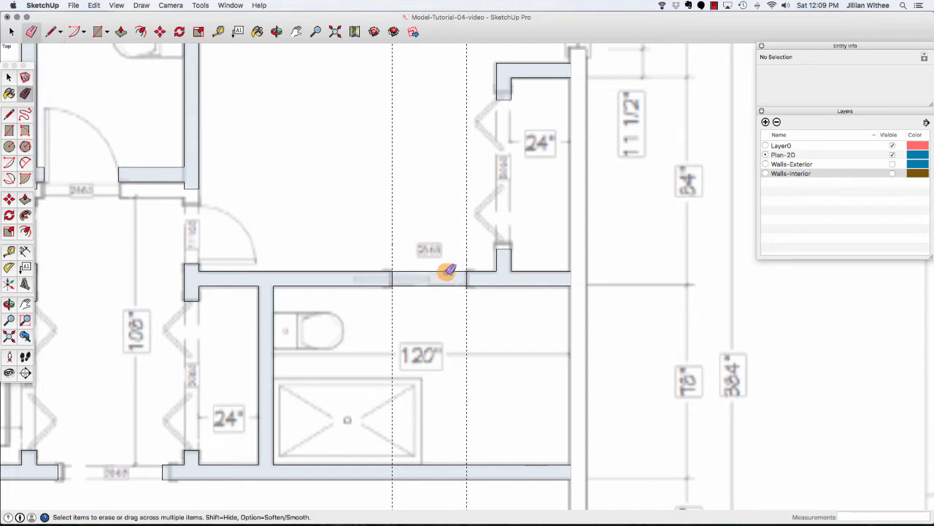
left_click(445, 271)
left_click(446, 285)
Delete all guides from the model.
scroll(464, 264, "down", 6)
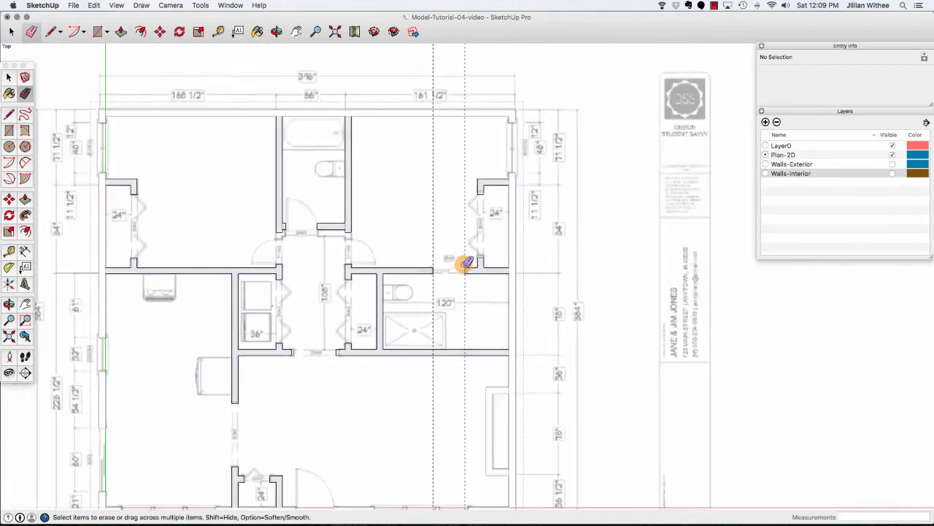
left_click(93, 5)
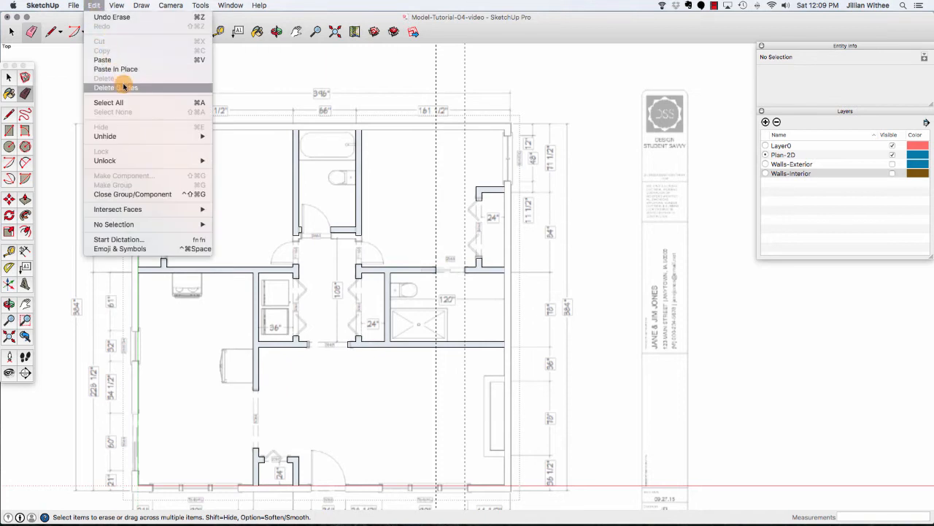
left_click(124, 88)
left_click(334, 32)
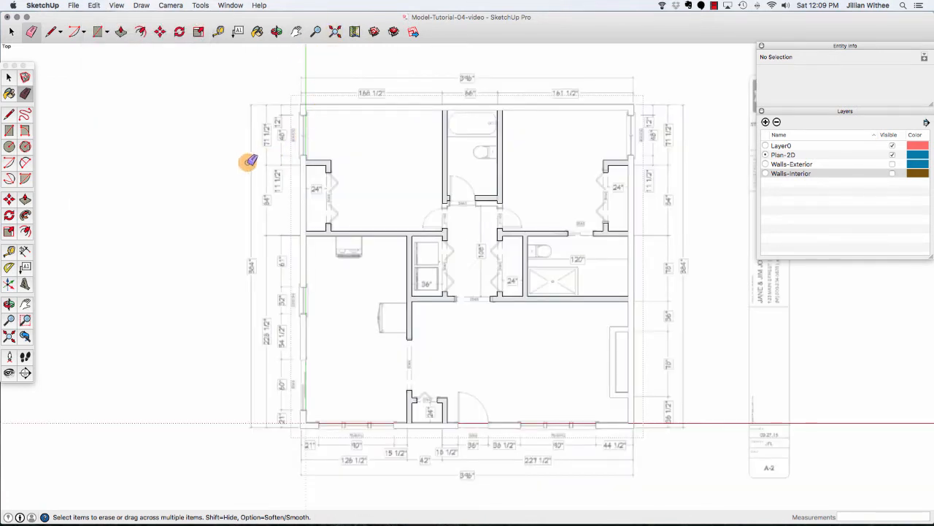
key("space")
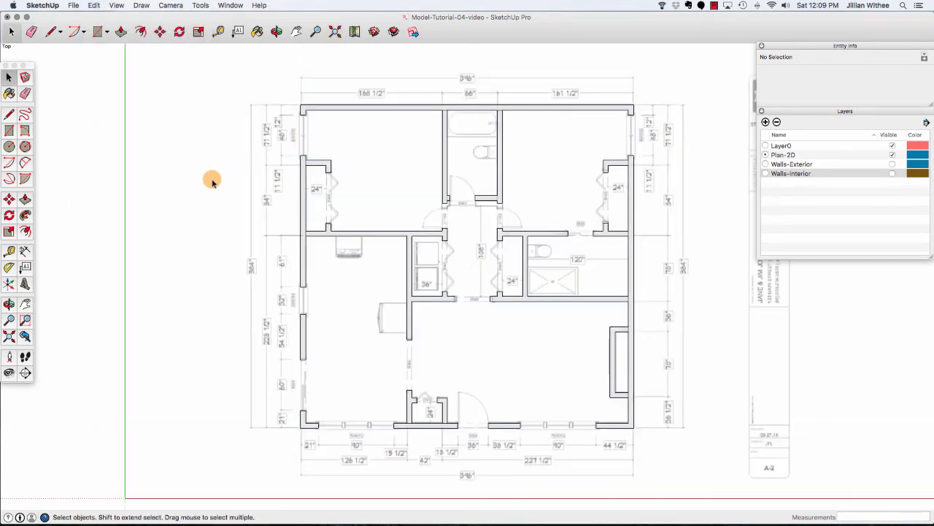
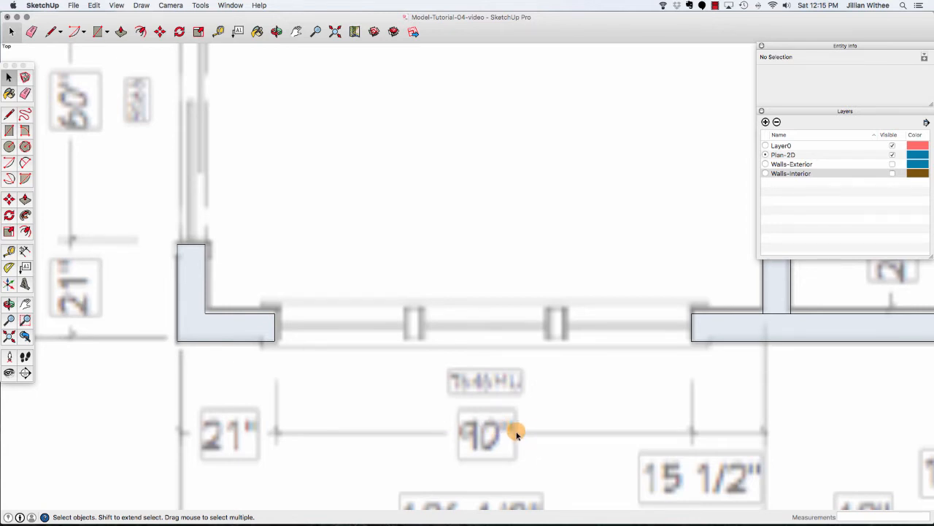
Draw a 90" by 6" rectangle filling the window opening between the two wall segments.
left_click(97, 32)
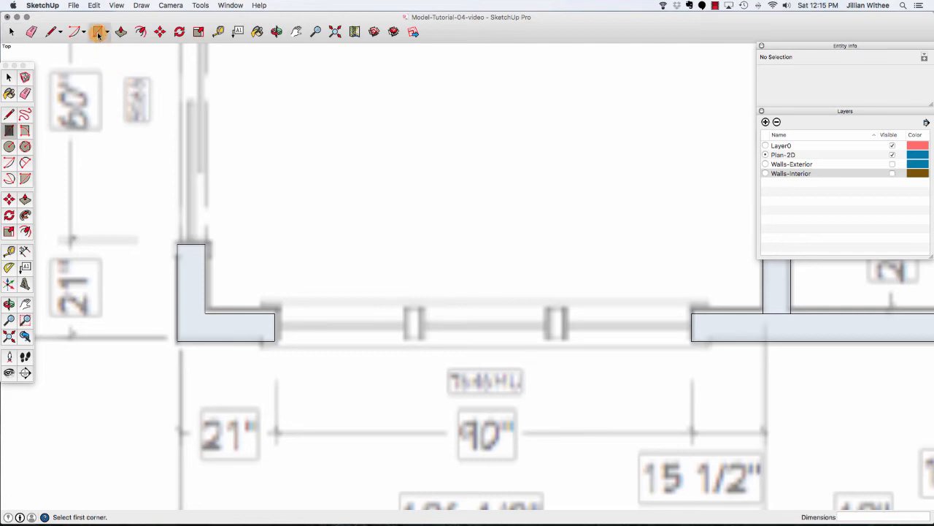
left_click(276, 314)
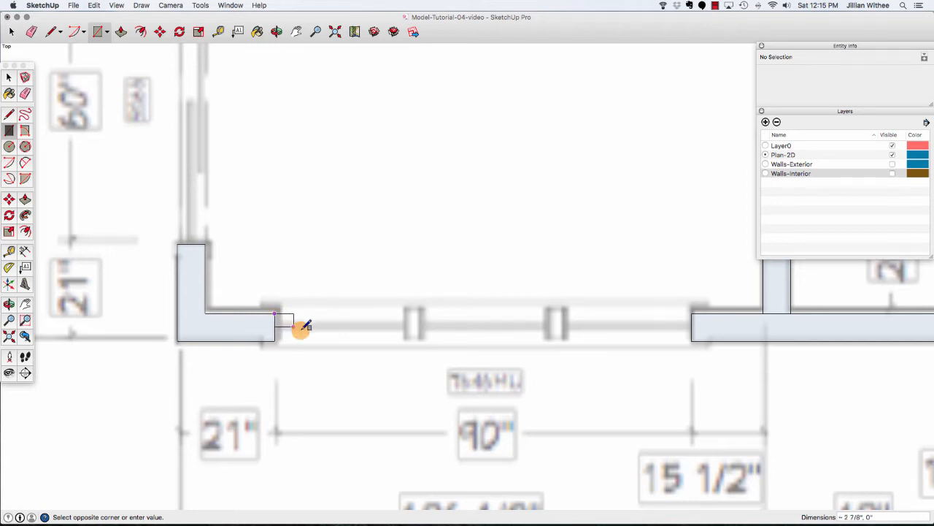
left_click(694, 340)
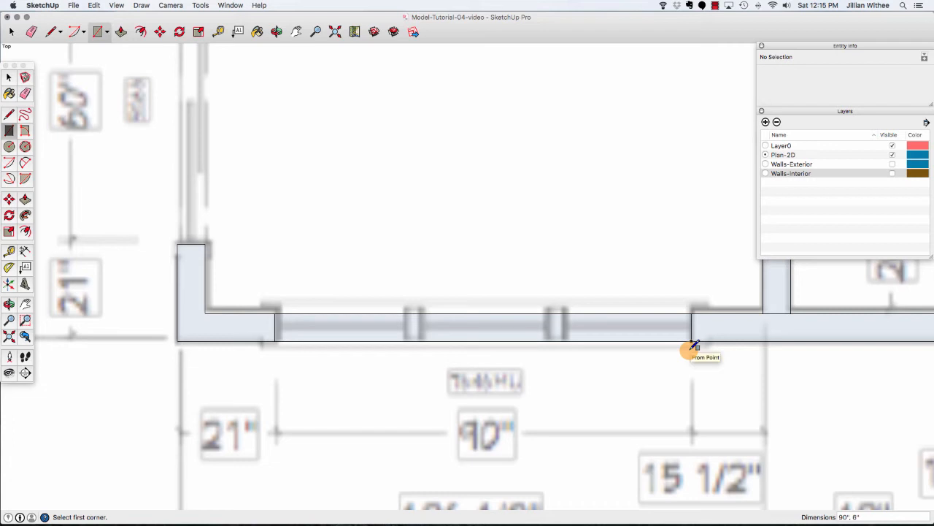
Draw a 6 by 1 rectangle at each end of the window opening as jambs.
left_click(275, 314)
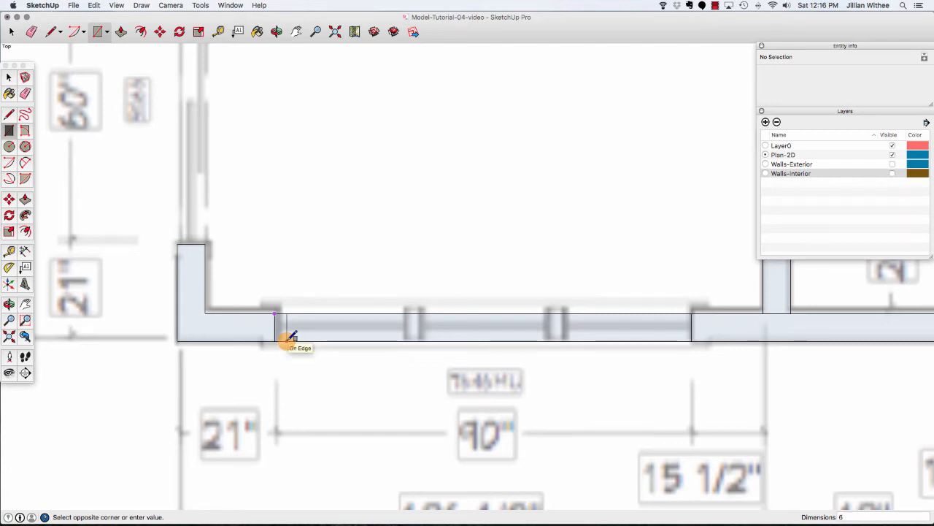
key("Return")
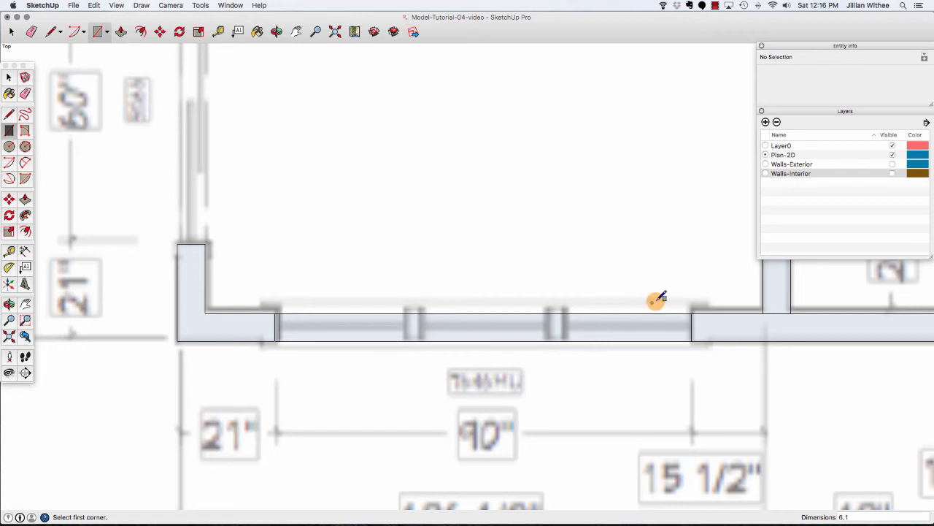
left_click(691, 312)
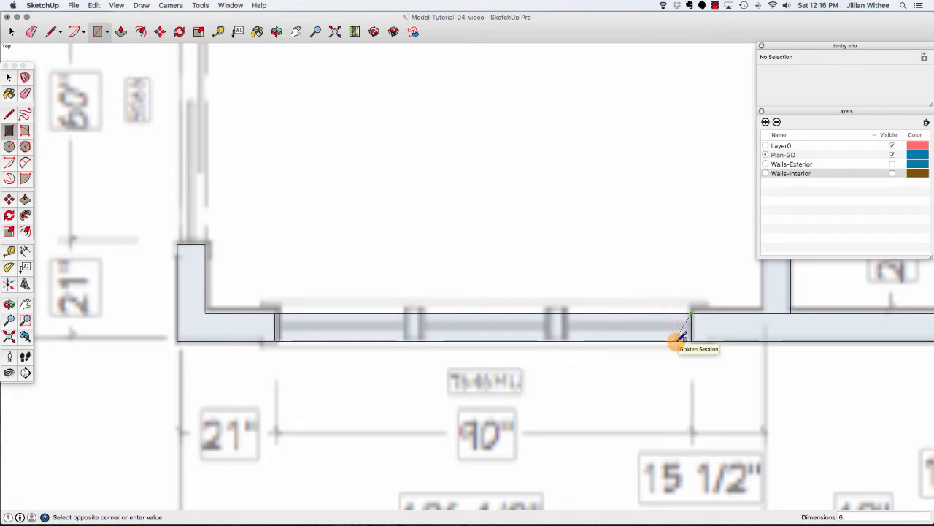
key("Return")
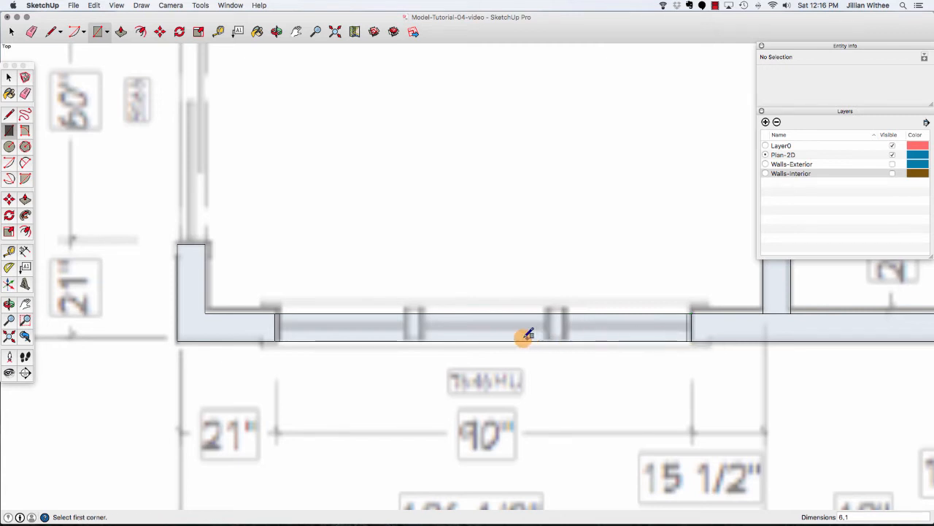
Divide the window rectangle's inner edge into three equal segments.
key("space")
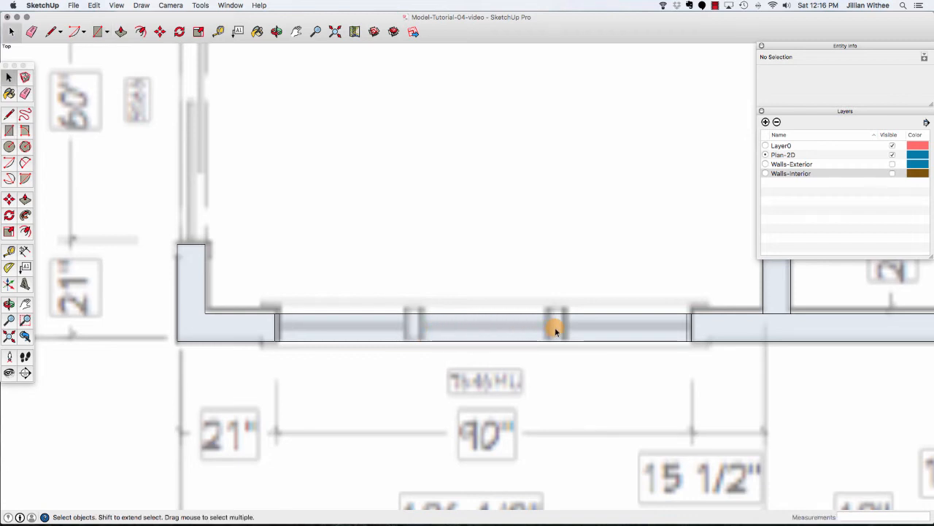
left_click(463, 315)
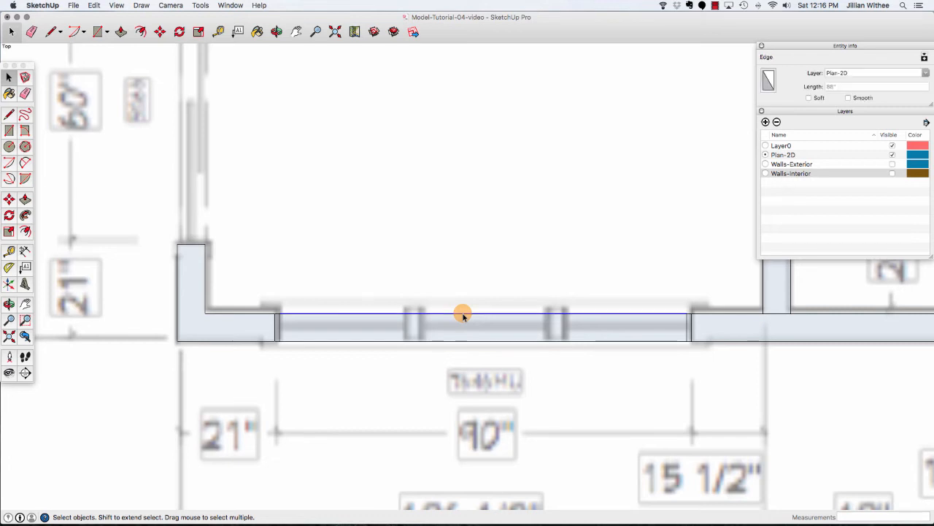
right_click(463, 315)
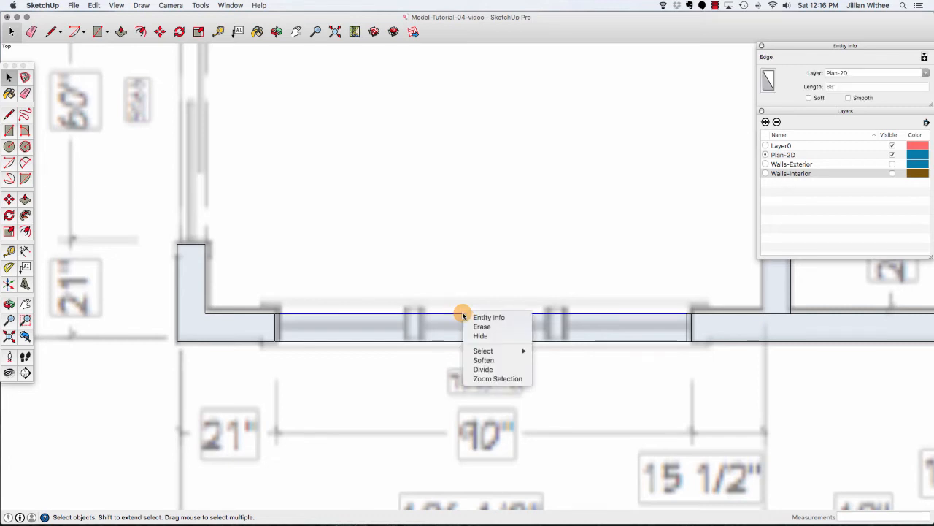
left_click(512, 373)
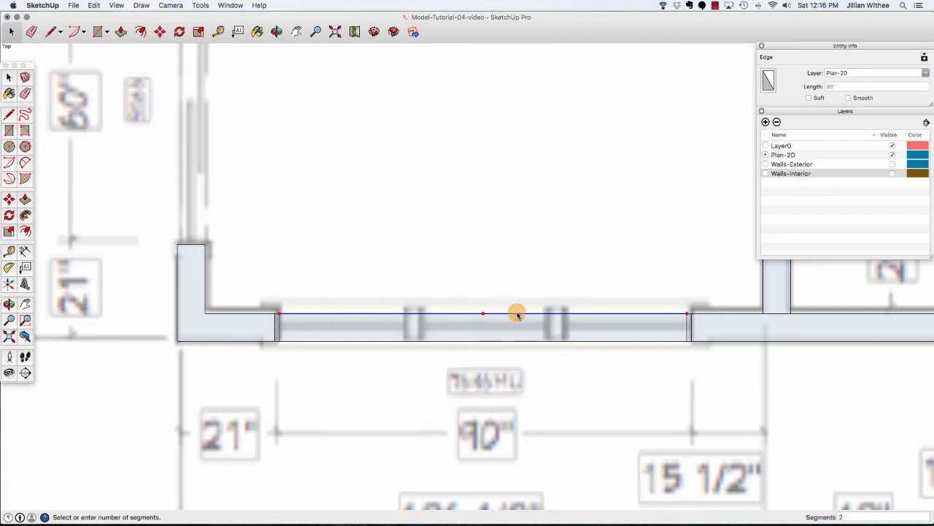
left_click(561, 316)
Create guides through the two division points on the window's inner edge with the Tape Measure.
left_click(442, 307)
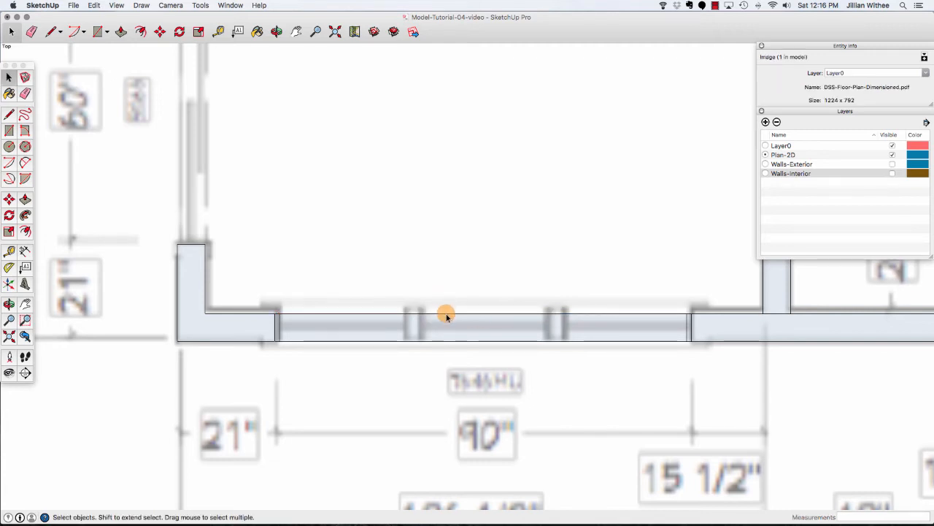
left_click(445, 313)
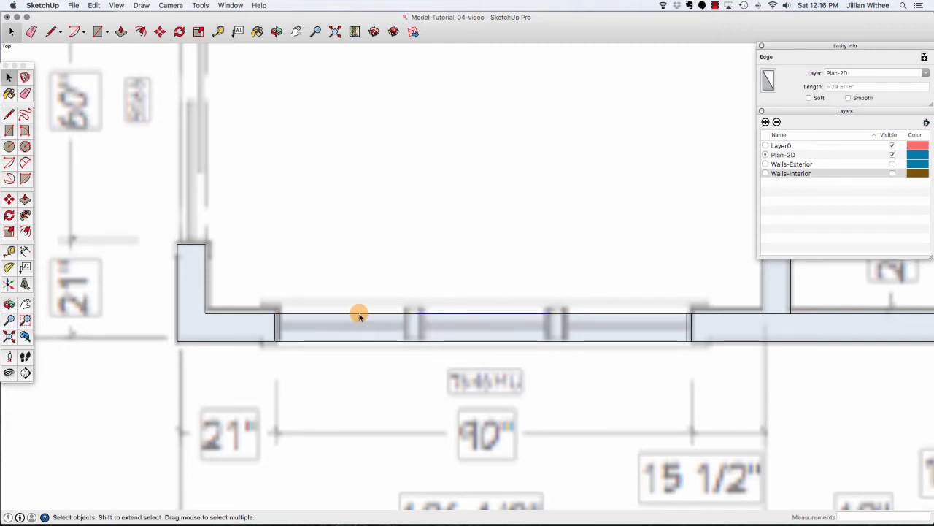
left_click(577, 315)
left_click(483, 315)
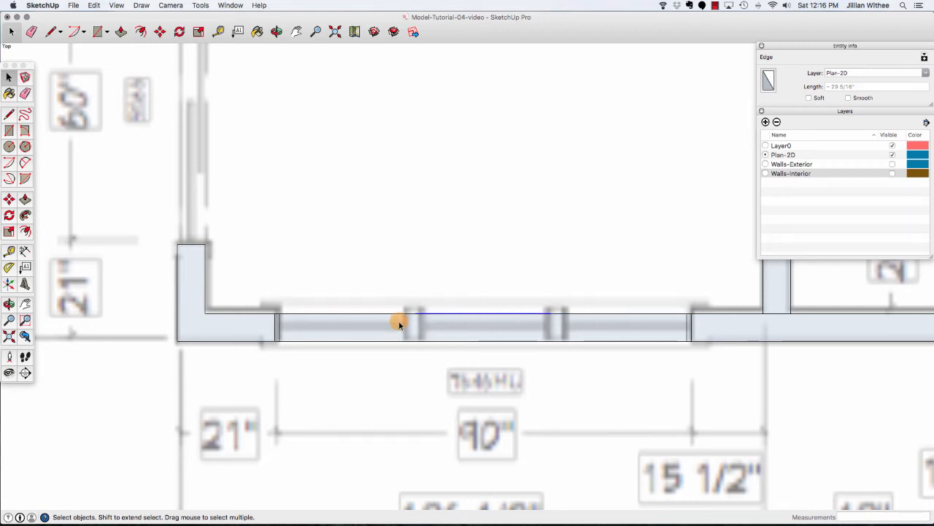
left_click(218, 32)
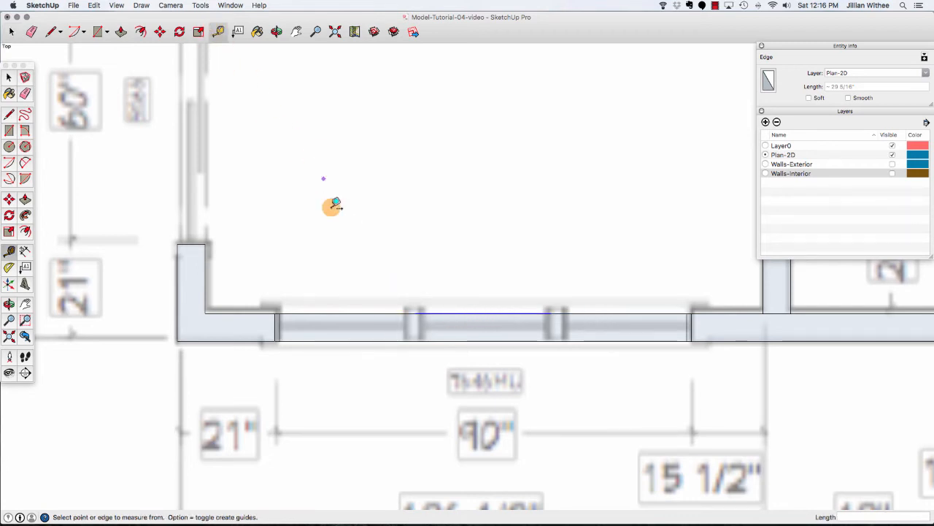
left_click(278, 322)
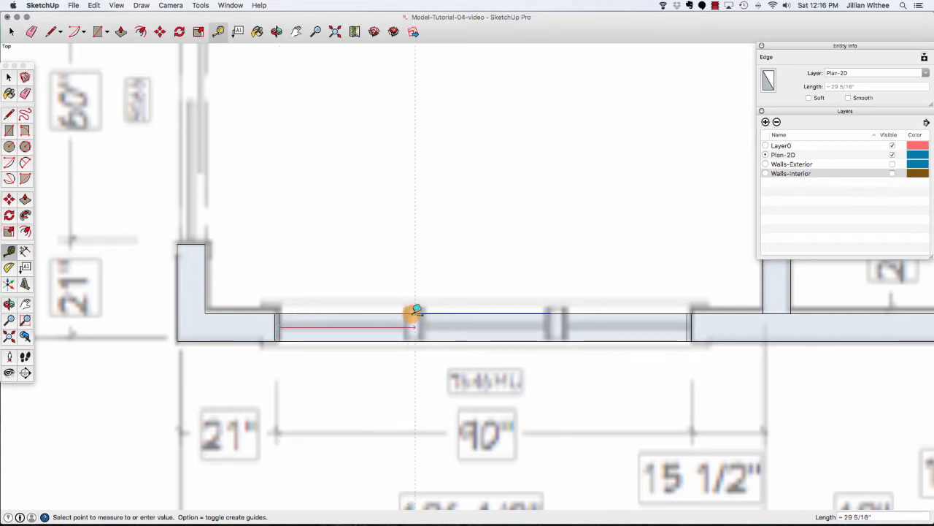
left_click(415, 316)
left_click(416, 313)
left_click(552, 314)
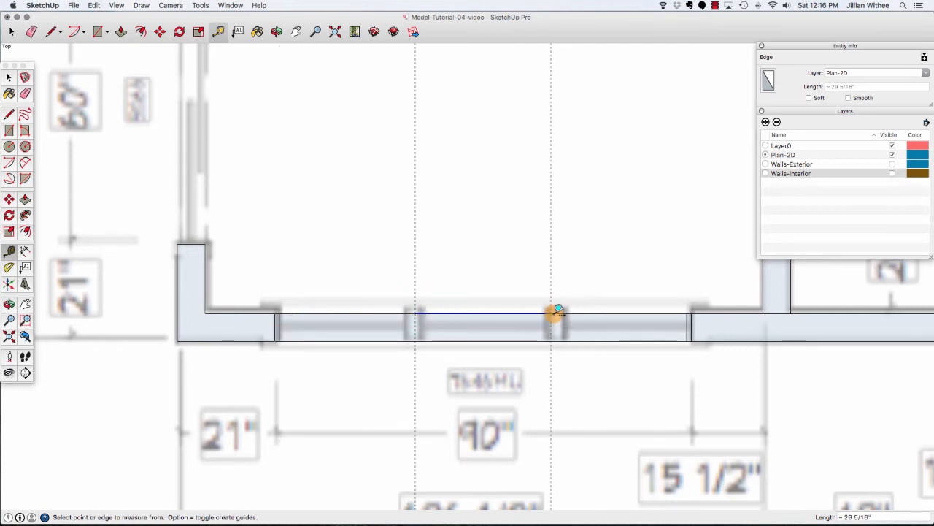
Add guides offset 1" from the division guides to mark the mullion widths.
left_click(416, 275)
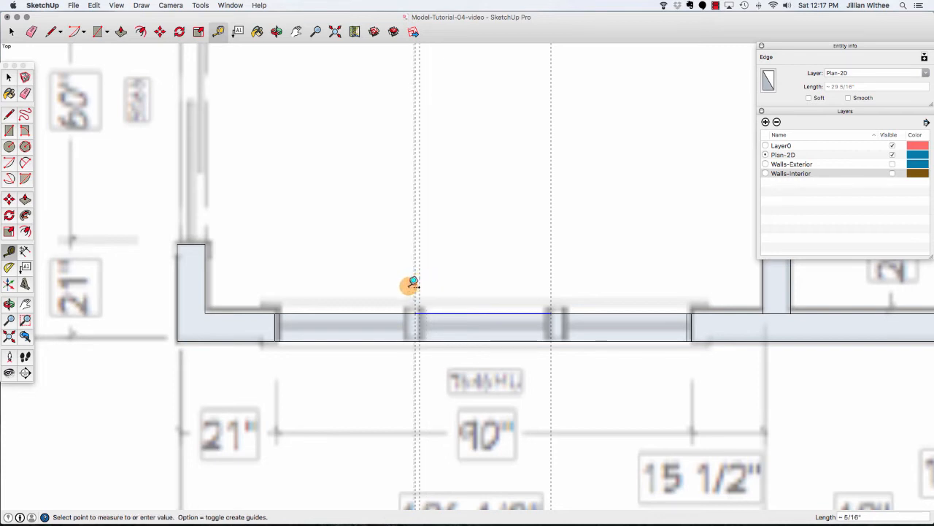
type("1")
key("Return")
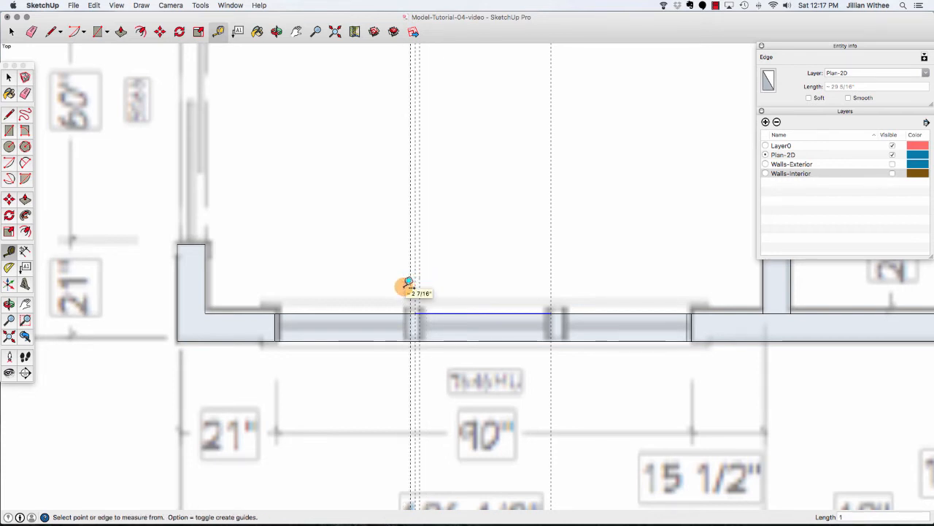
left_click(555, 282)
type("1")
key("Return")
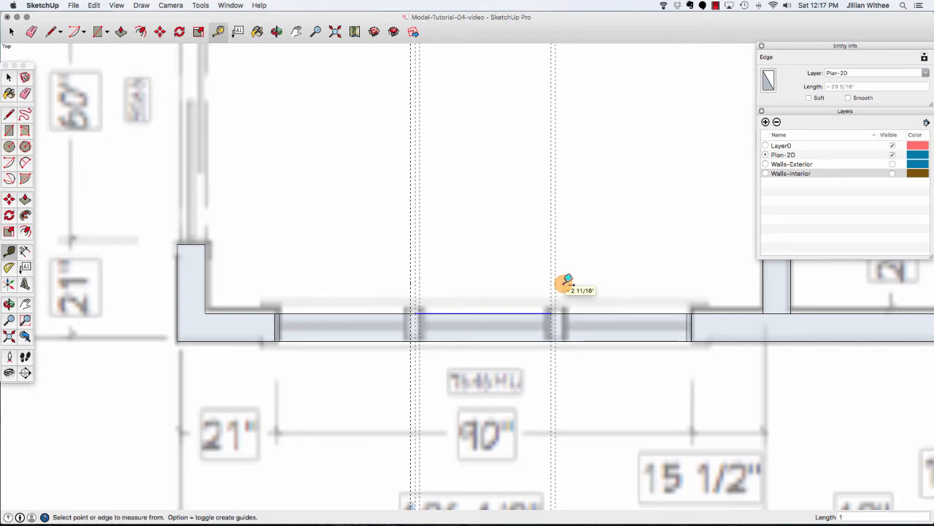
left_click(552, 281)
type("1")
key("Return")
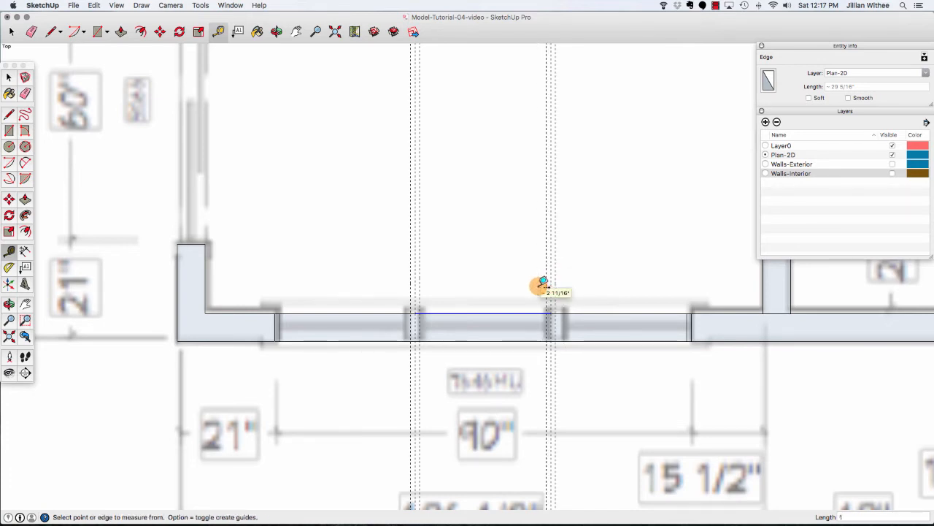
Draw a narrow mullion rectangle between each pair of guides across the window, then delete all guides.
key("r")
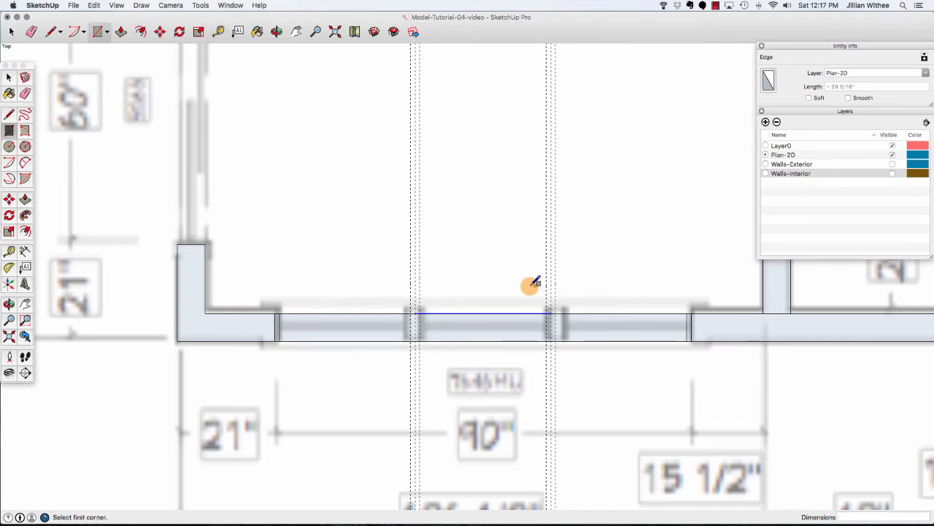
left_click(411, 313)
left_click(420, 342)
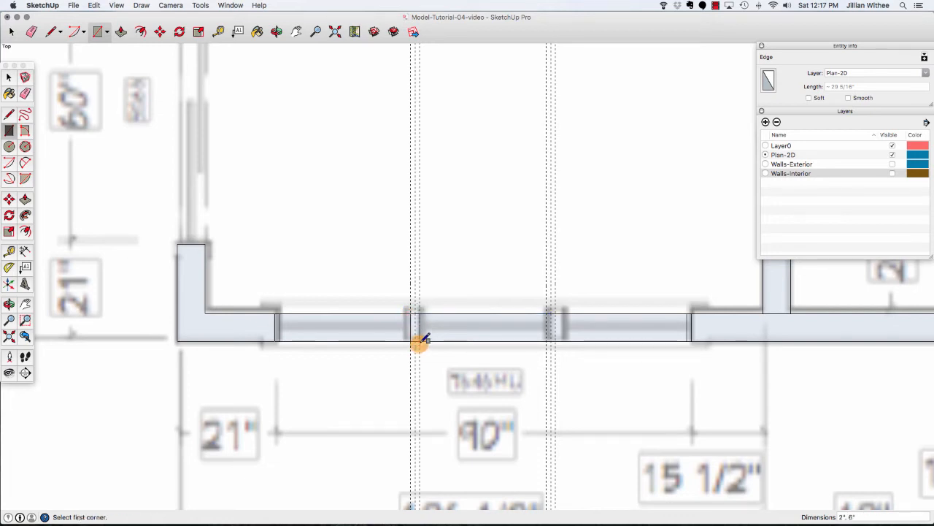
left_click(547, 313)
left_click(556, 341)
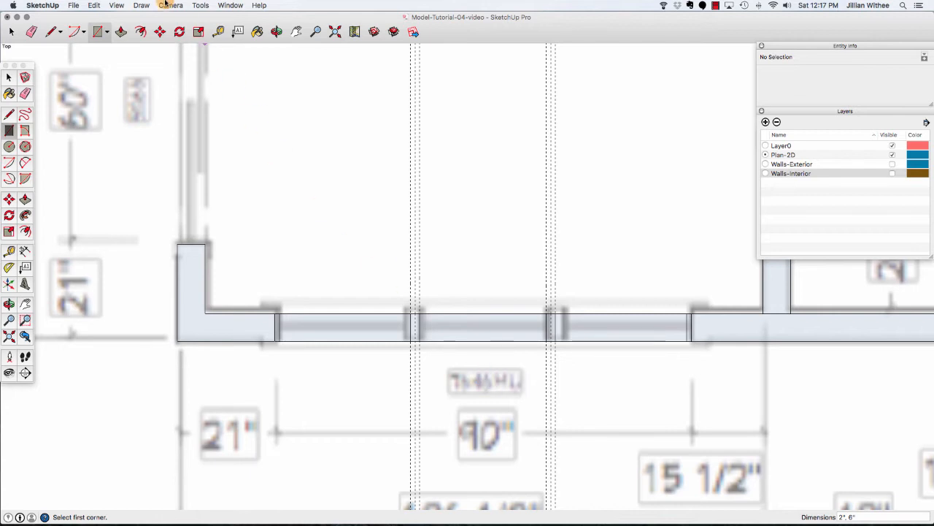
left_click(95, 5)
left_click(130, 88)
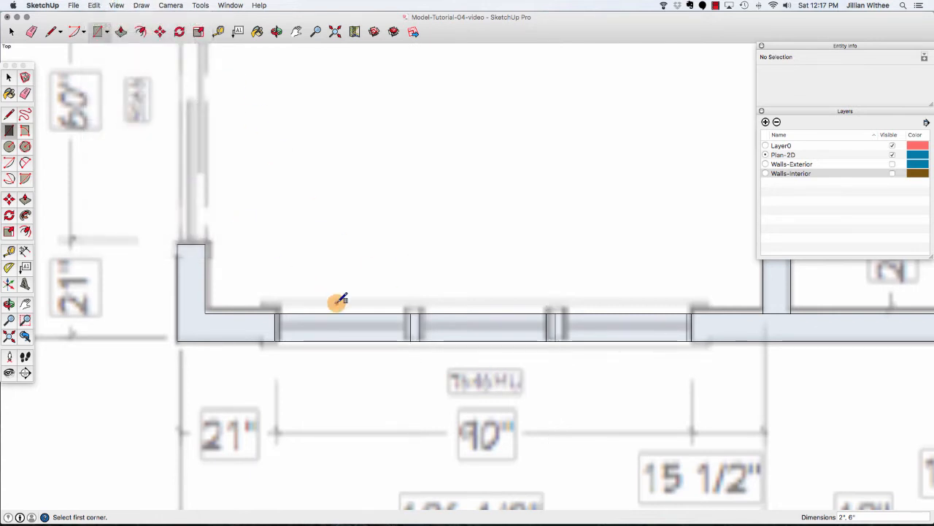
Compare the window segment lengths and move the right mullion 0.333" to even out the panes.
key("space")
left_click(347, 314)
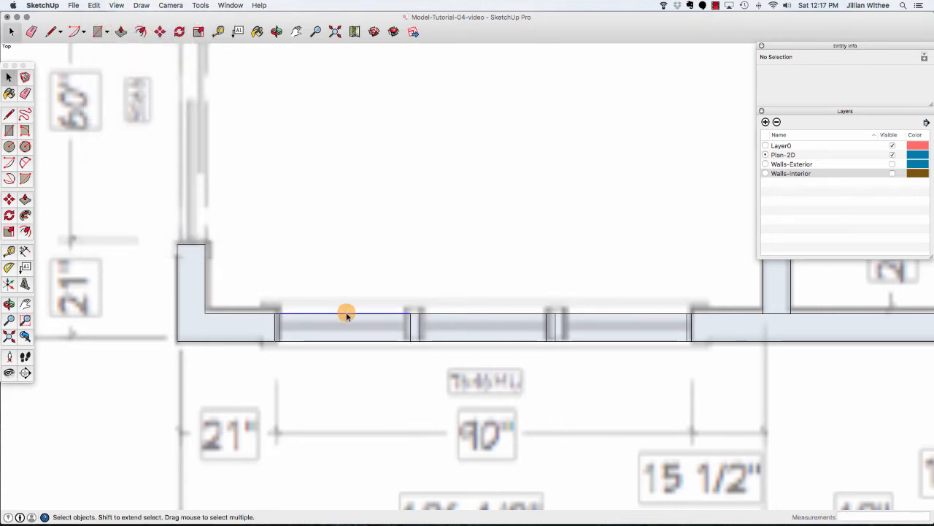
left_click(830, 89)
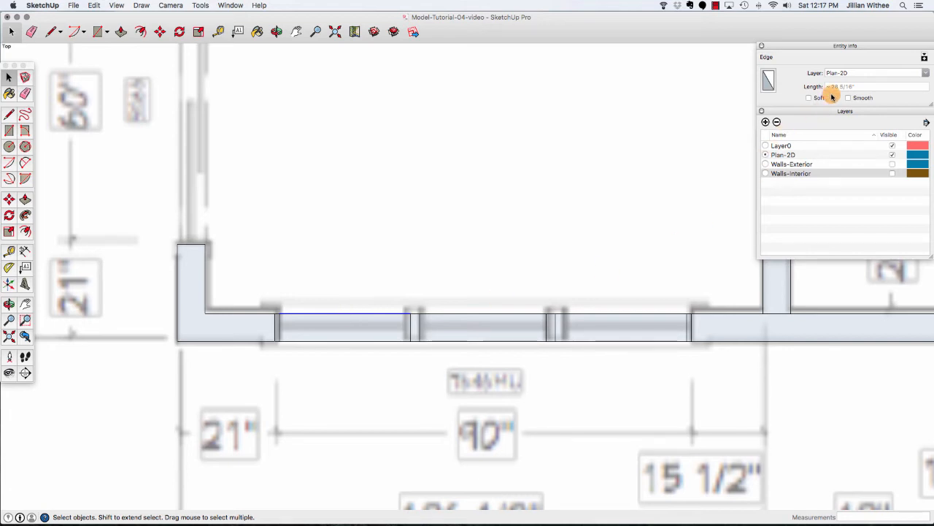
left_click(488, 314)
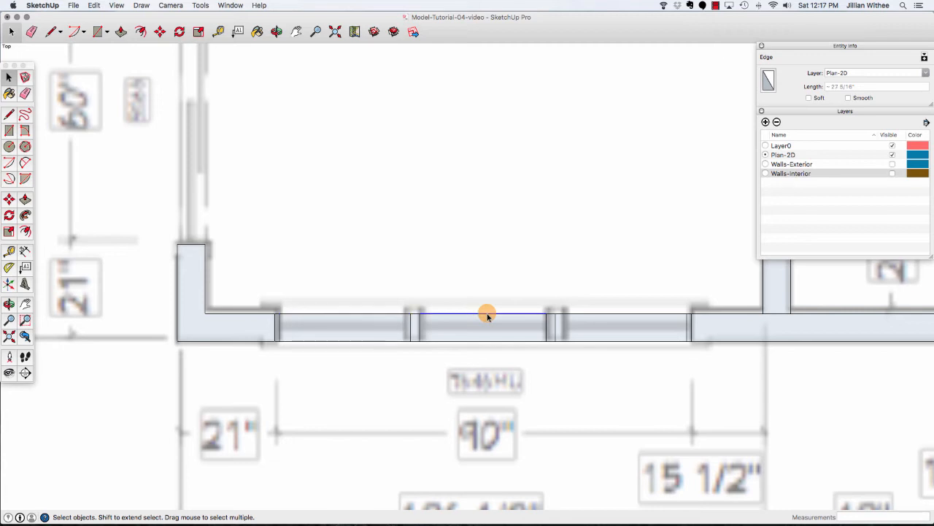
left_click(624, 314)
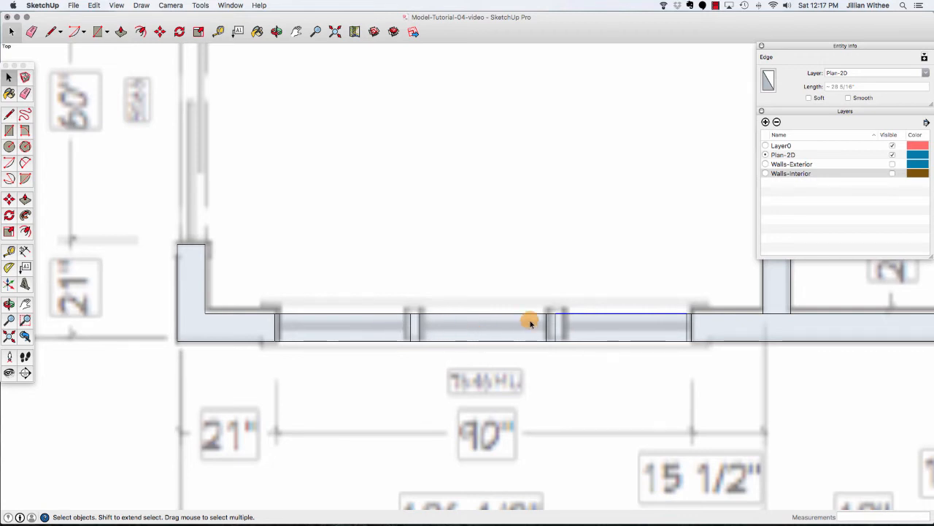
left_click_drag(538, 298, 565, 352)
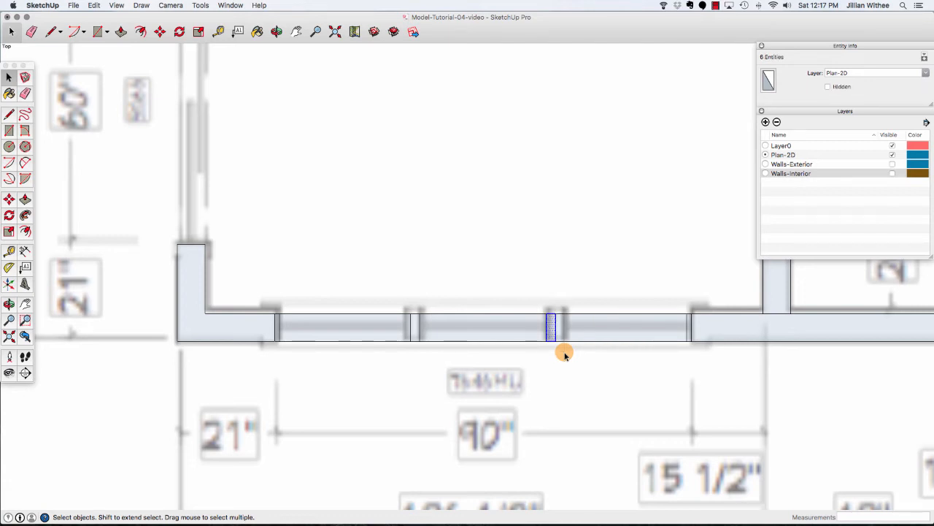
key("m")
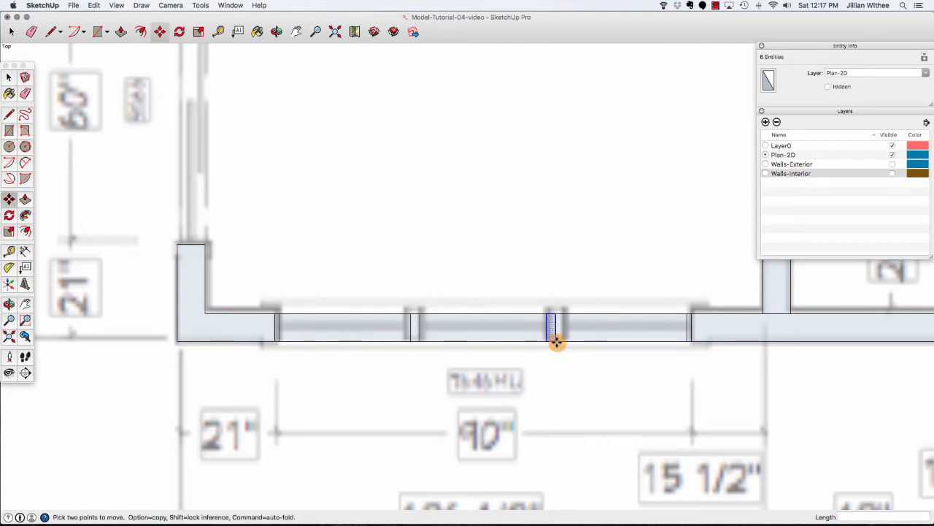
left_click(556, 343)
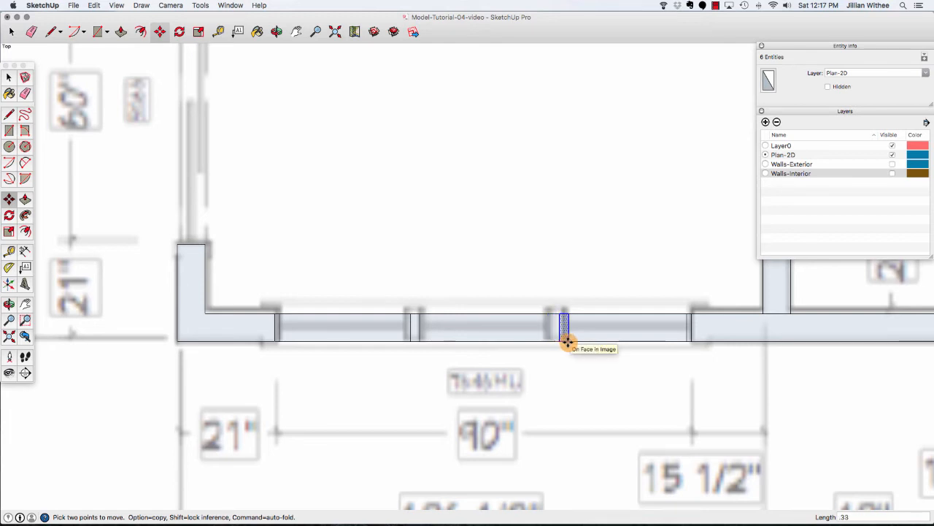
key("Return")
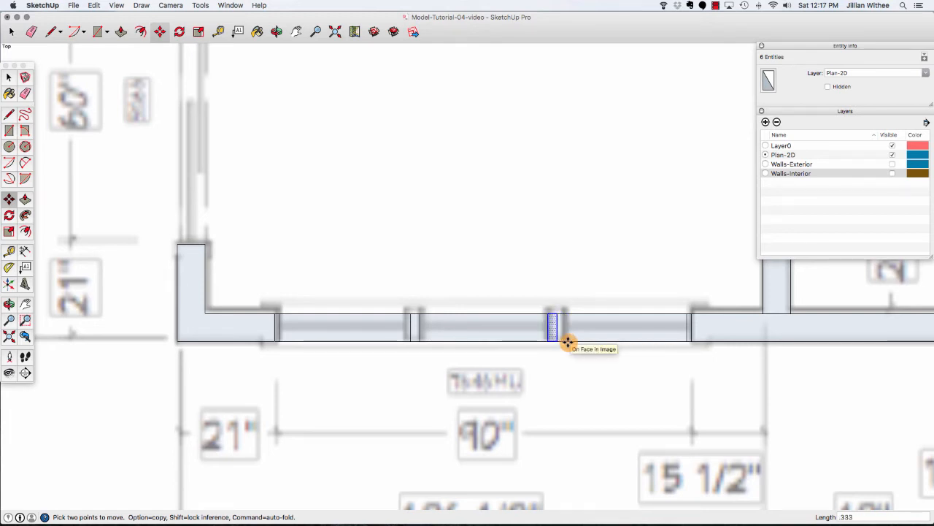
Move the left mullion 0.33" to even out the window panes.
key("space")
left_click(419, 349)
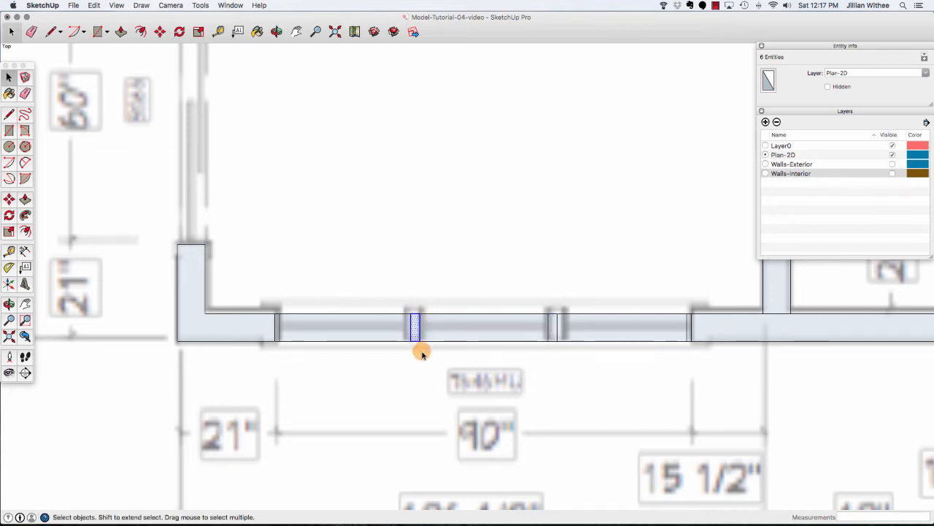
key("m")
left_click(418, 340)
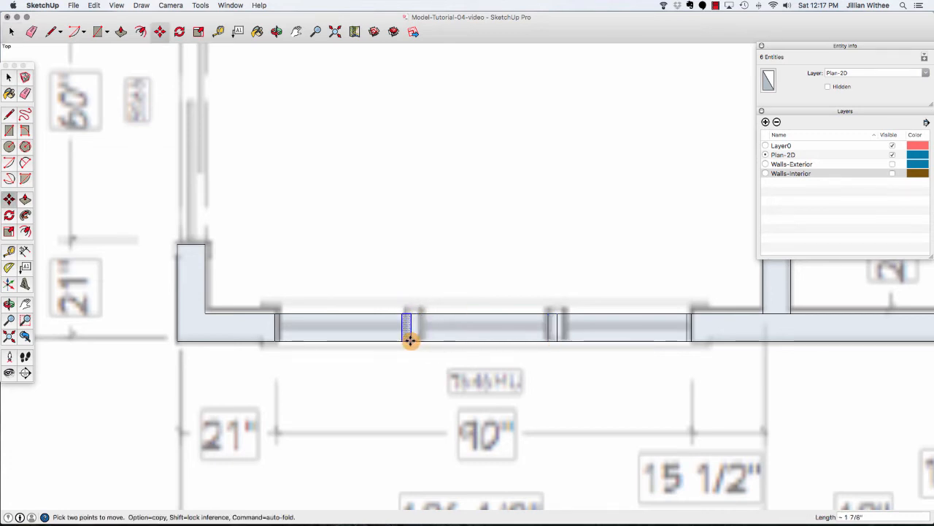
type(".333")
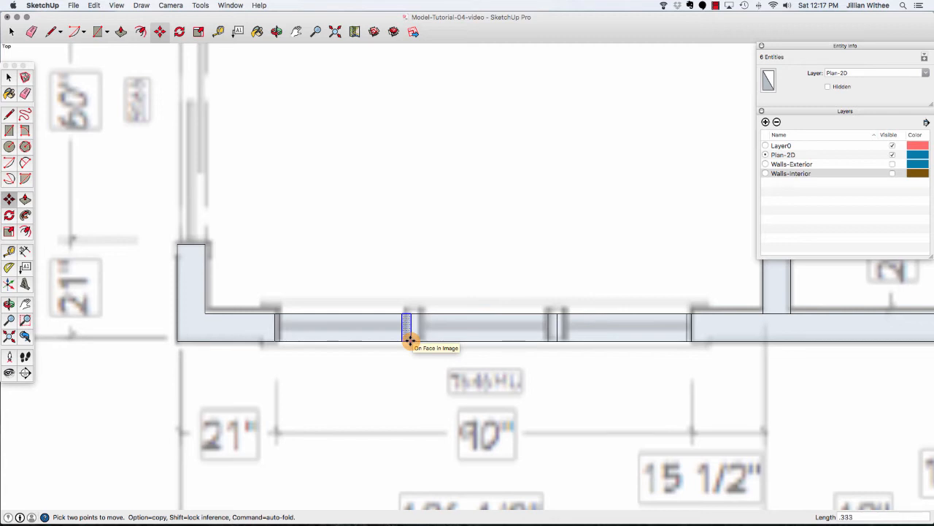
key("Return")
Check the length of each window pane's inner edge.
key("space")
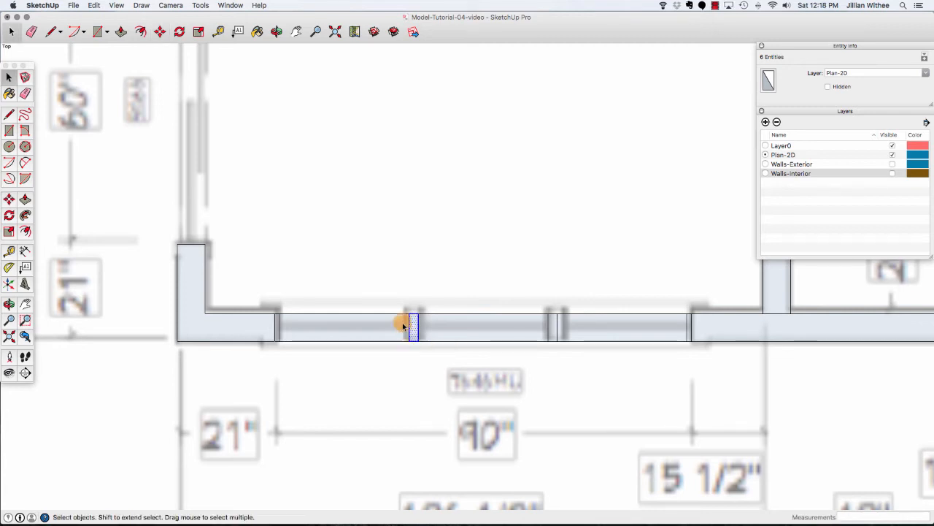
left_click(397, 314)
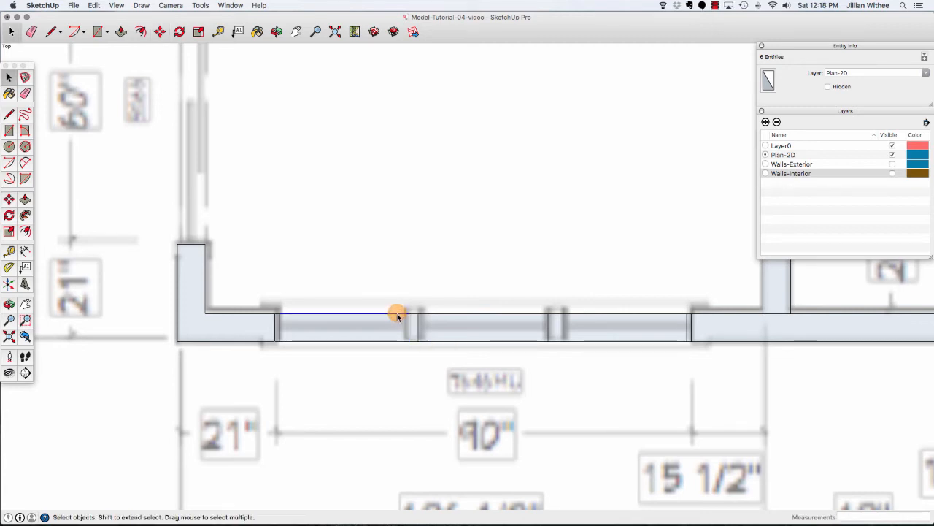
left_click(498, 314)
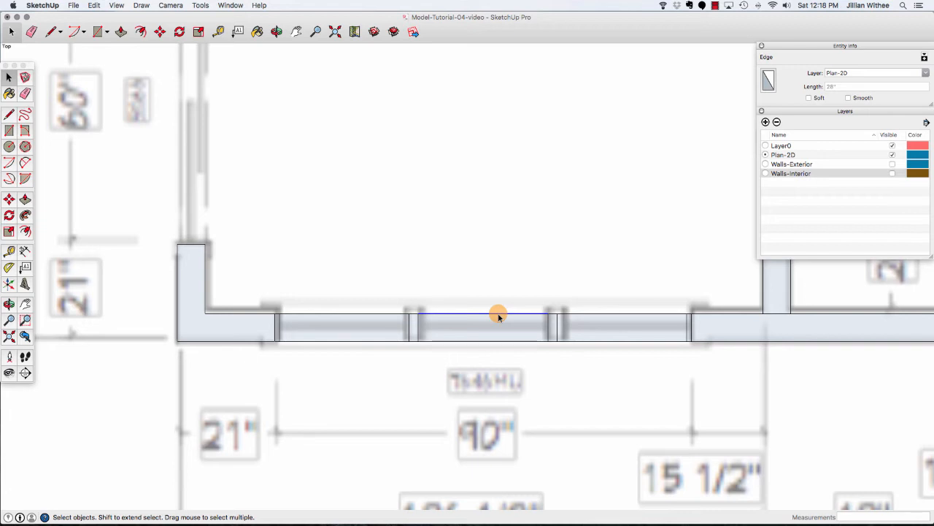
left_click(598, 314)
Create a guide 3" from the window's inner edge, running along the middle of the window.
left_click(218, 31)
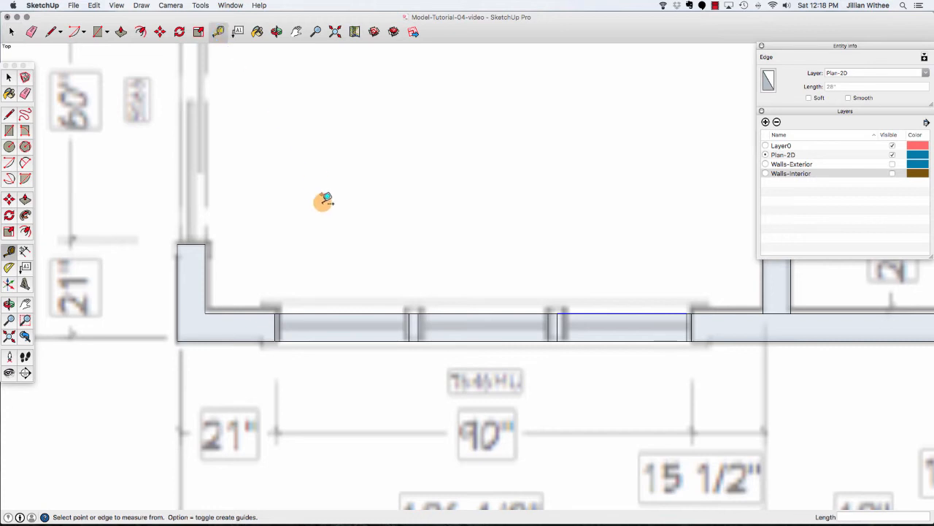
left_click(327, 314)
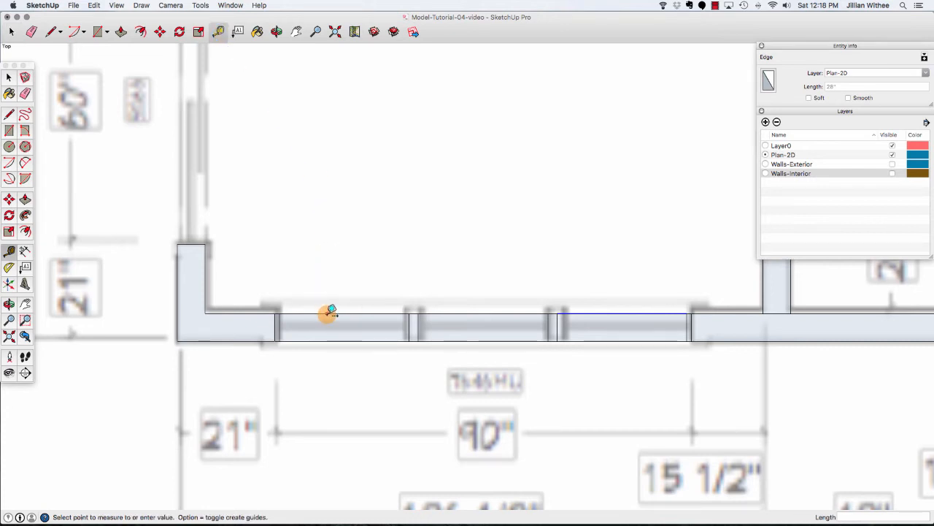
left_click(284, 326)
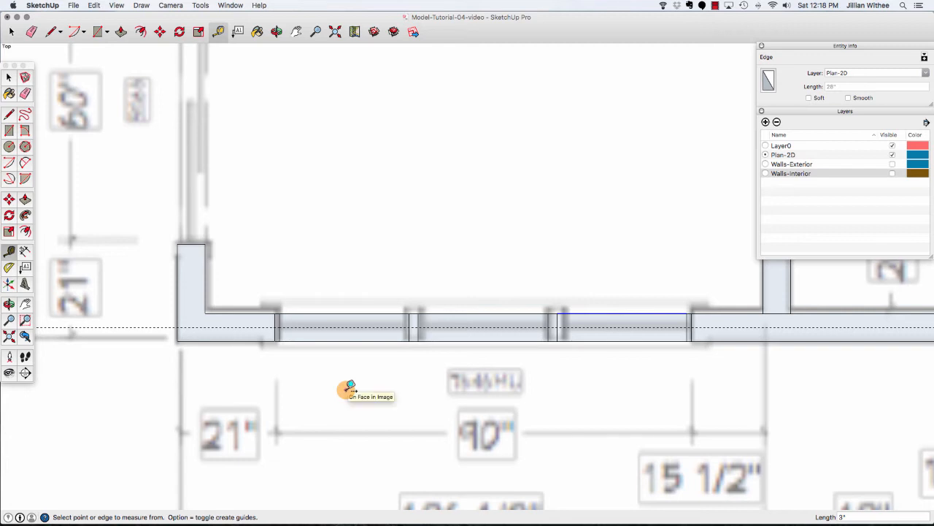
Draw a pair of lines about 1/2" apart along the guide across the left window pane.
key("l")
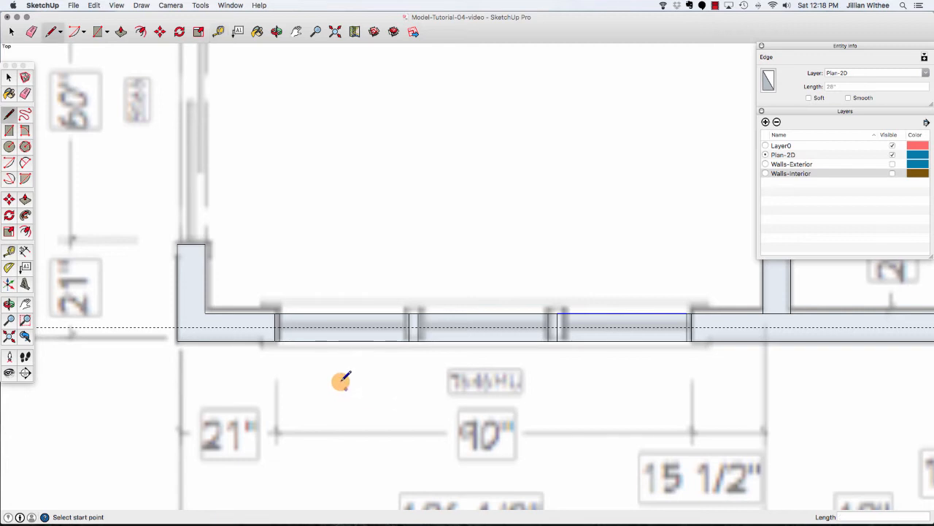
left_click(280, 327)
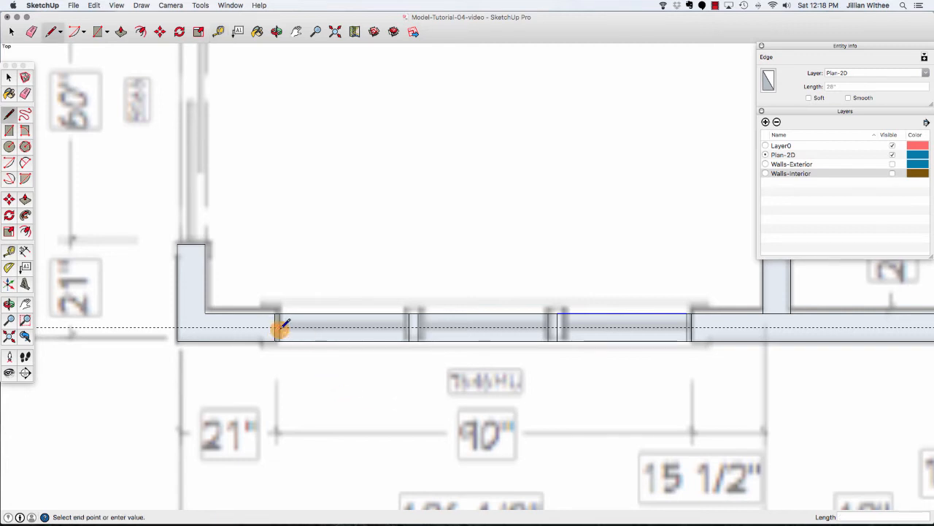
left_click(408, 327)
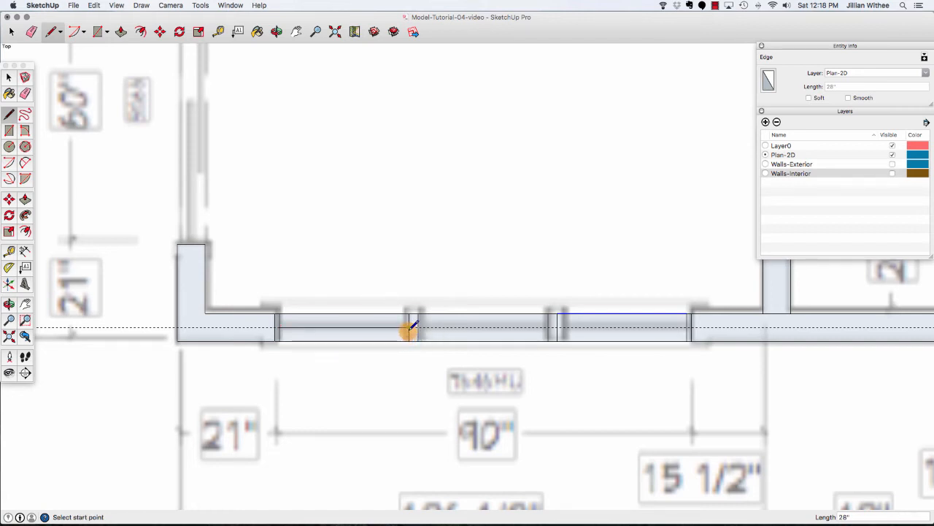
left_click(408, 327)
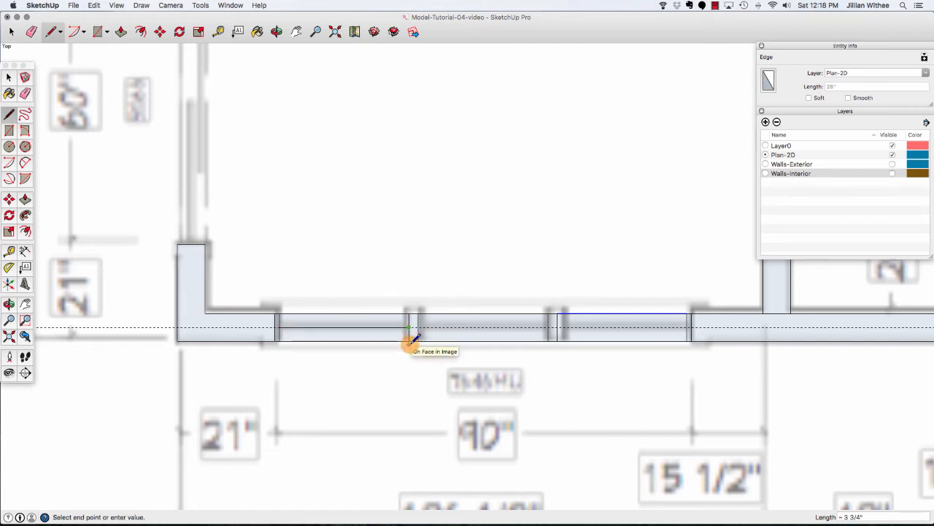
key("Return")
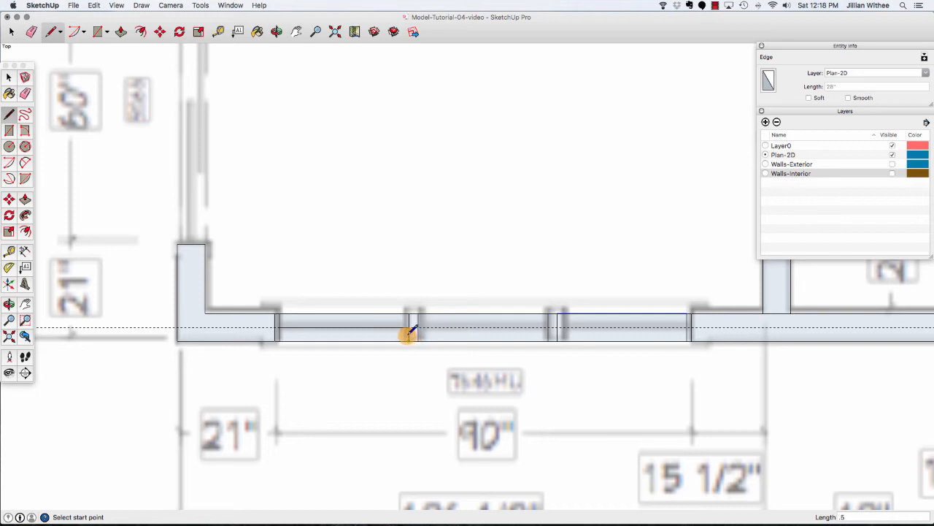
left_click(409, 327)
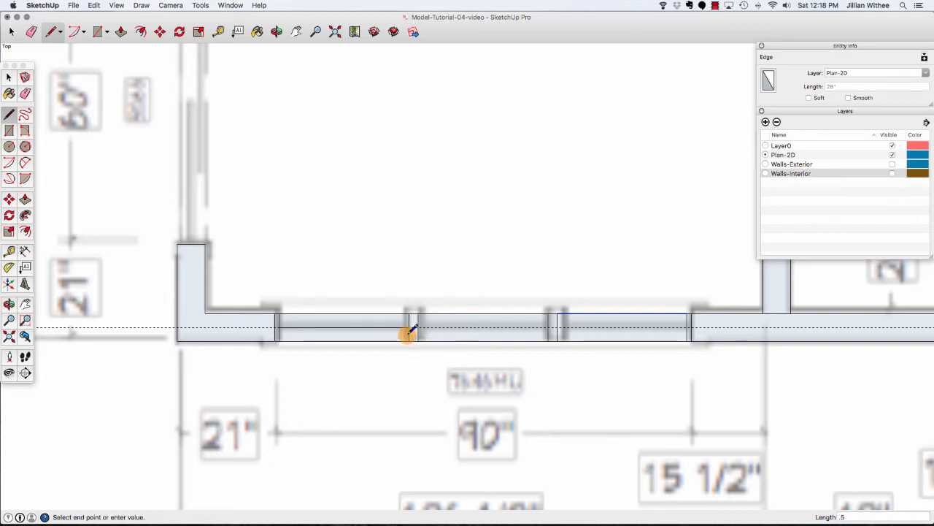
left_click(282, 329)
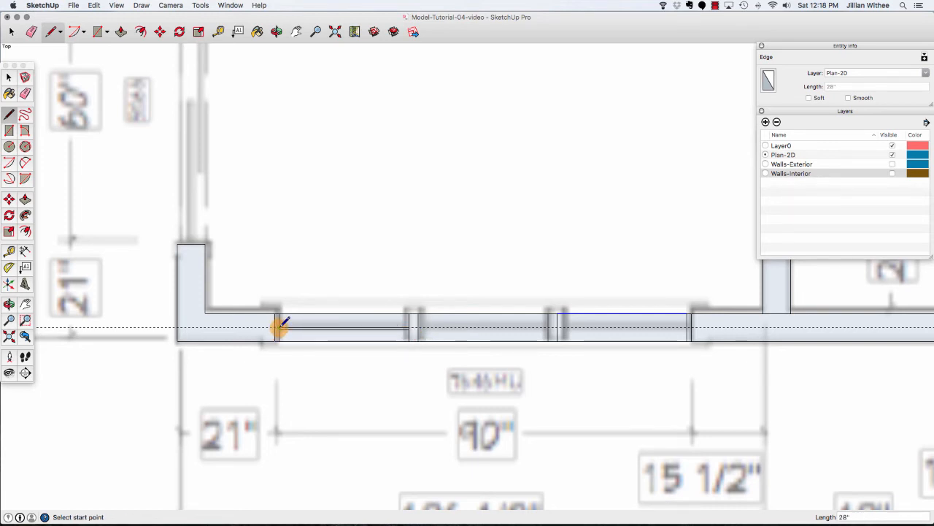
key("Escape")
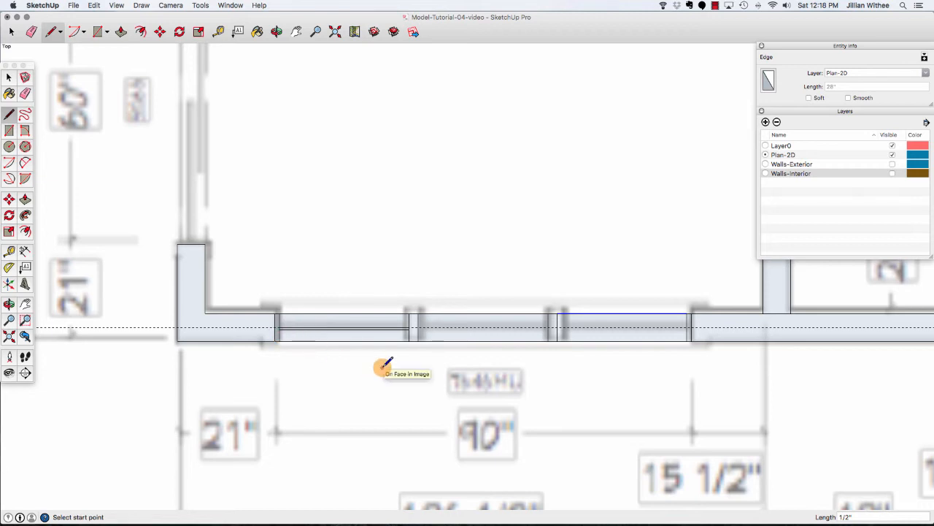
Draw the same pair of lines about 1/2" apart across the middle and right window panes.
left_click(417, 327)
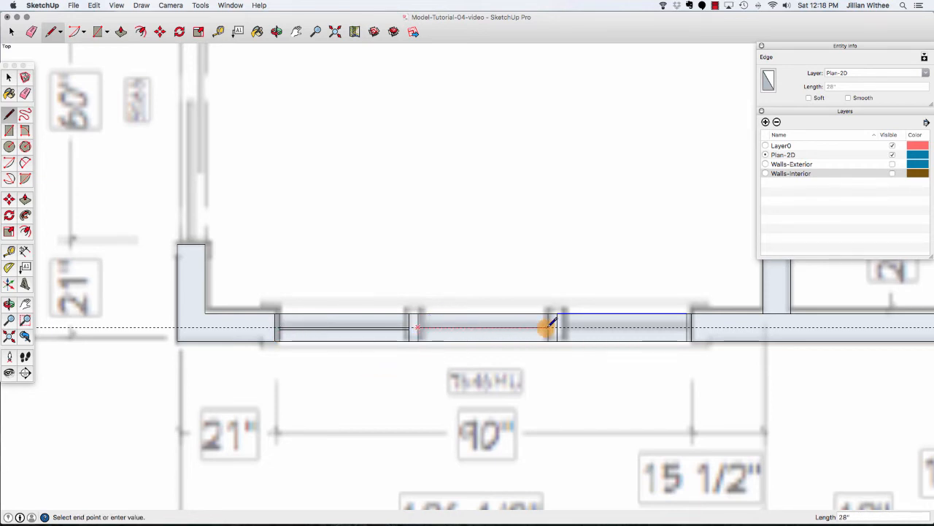
left_click(548, 327)
left_click(548, 327)
left_click(548, 329)
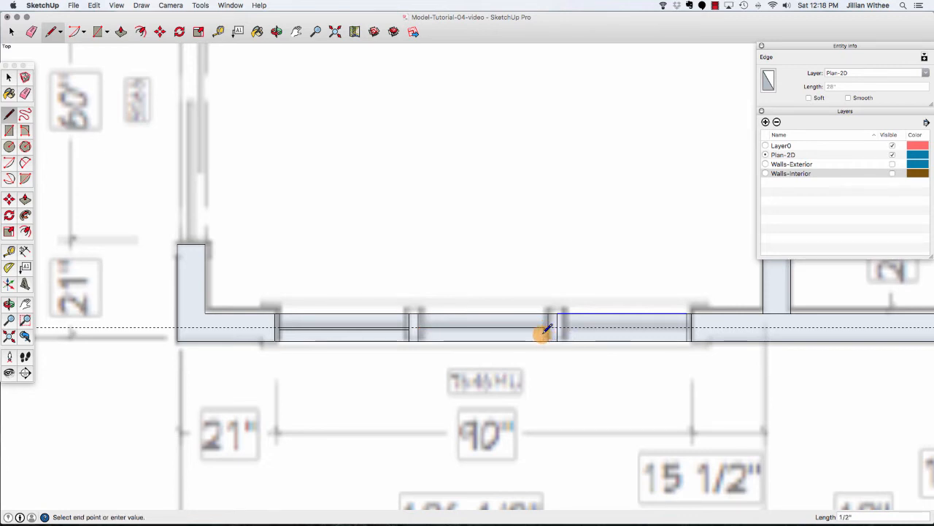
left_click(415, 329)
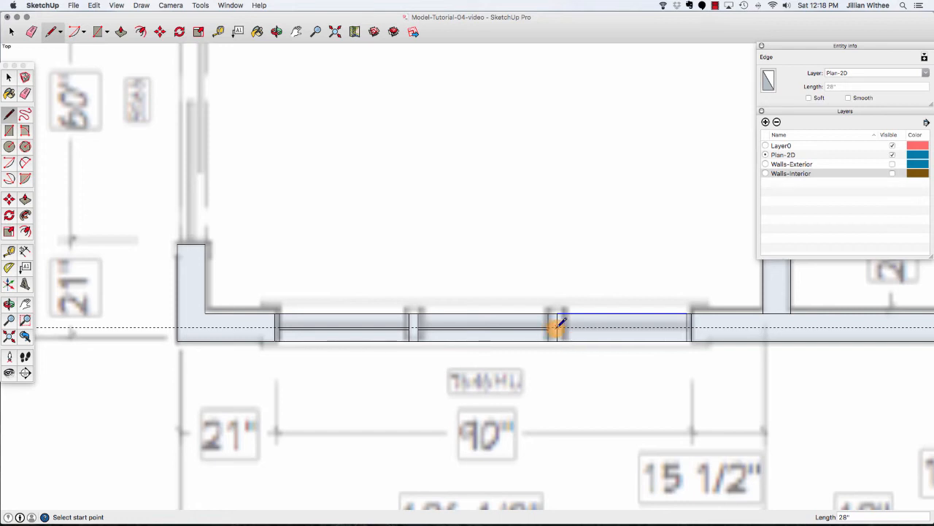
left_click(557, 328)
left_click(687, 329)
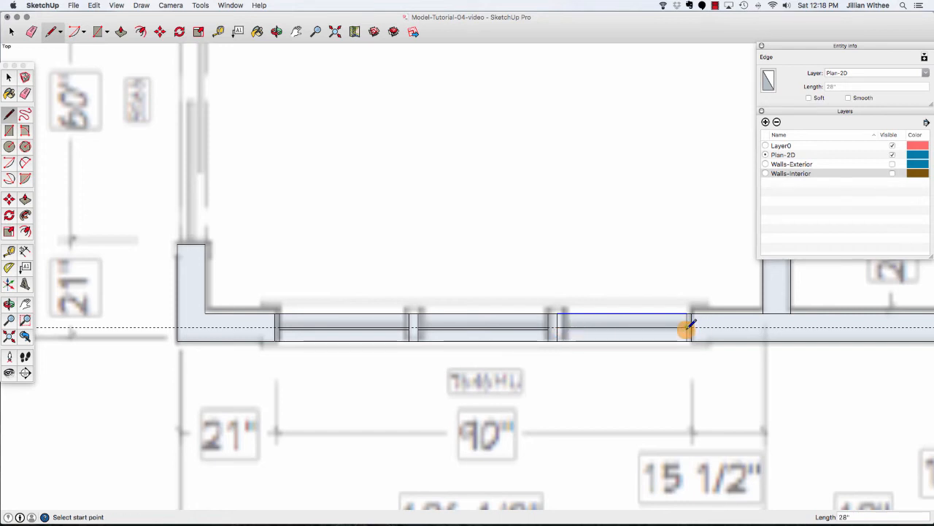
left_click(688, 329)
key("Return")
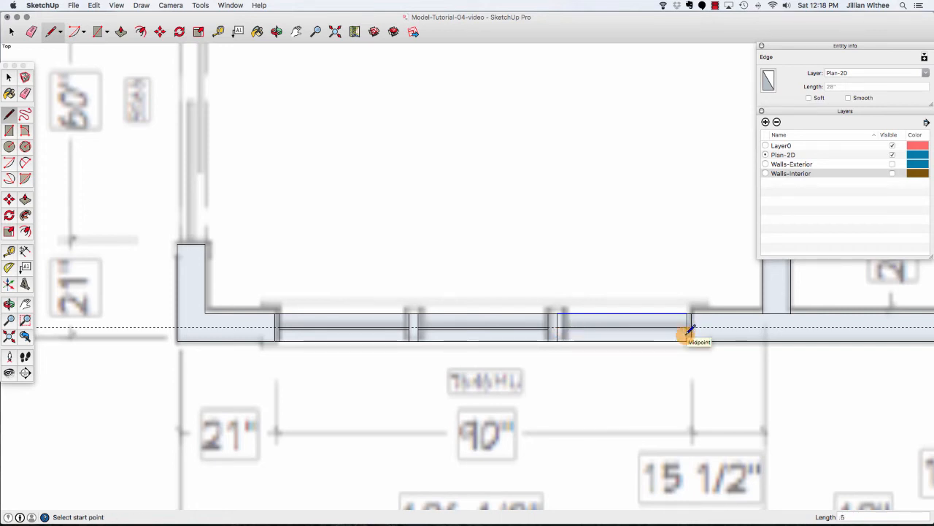
left_click(686, 330)
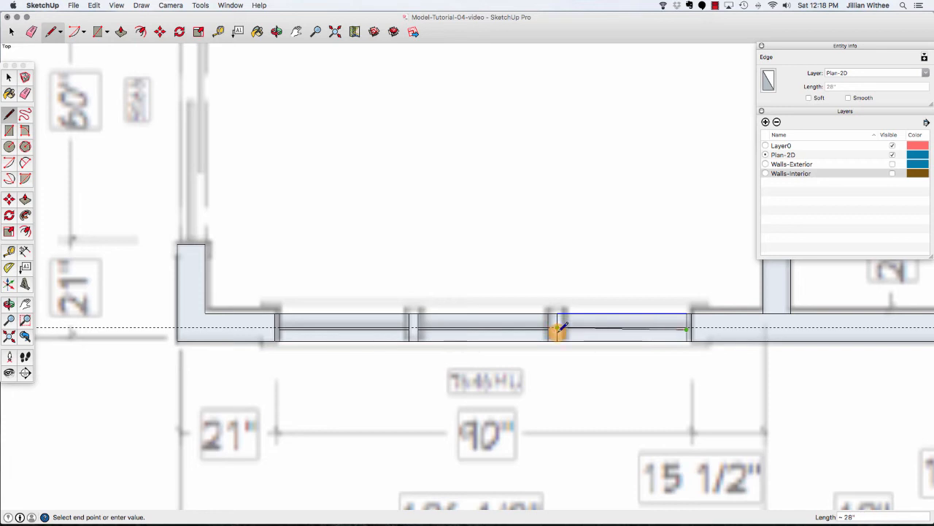
left_click(558, 329)
key("space")
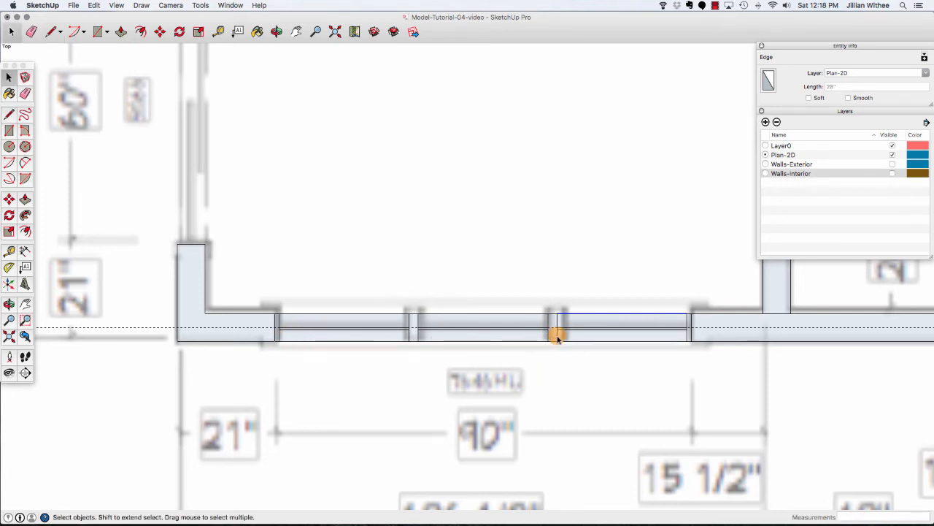
Delete the faces on both sides of the glass lines in each pane, then delete all guides.
left_click(367, 323)
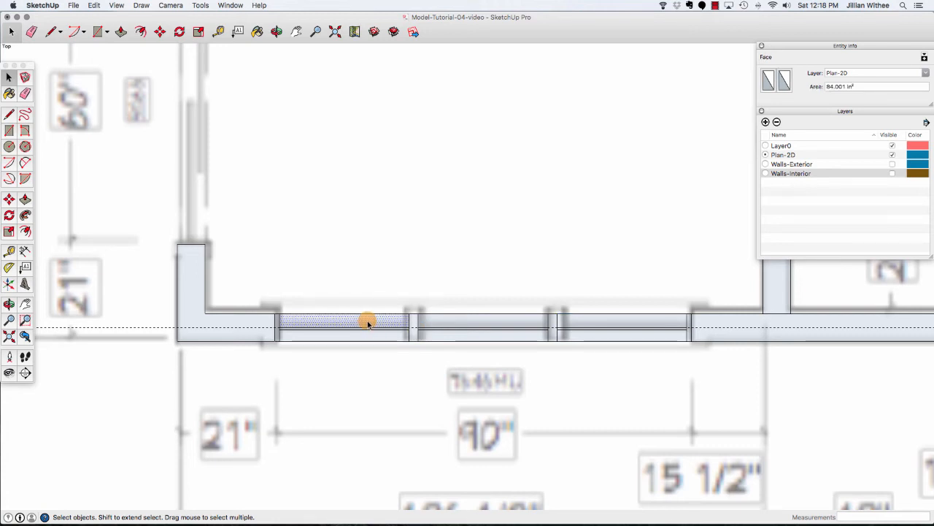
key("Delete")
left_click(371, 336)
key("Delete")
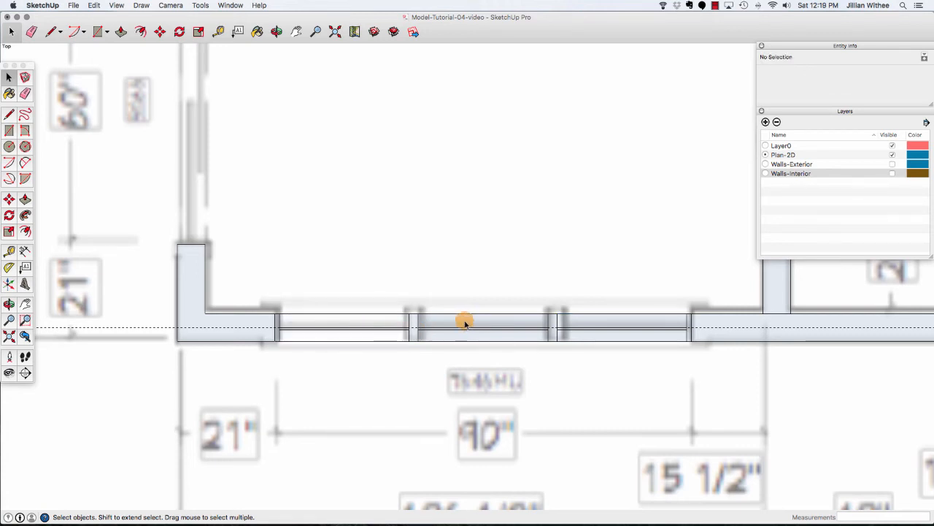
left_click(466, 324)
key("Delete")
left_click(467, 336)
key("Delete")
left_click(645, 323)
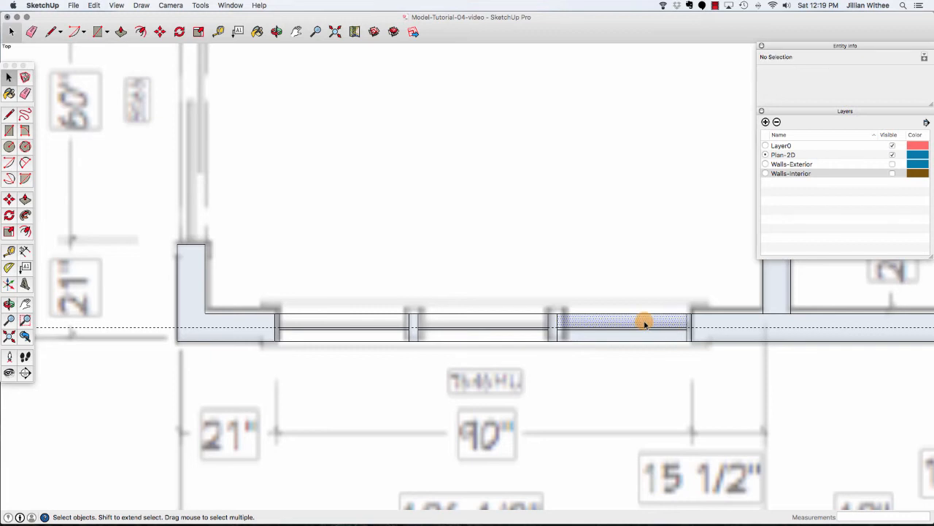
key("Delete")
left_click(643, 337)
key("Delete")
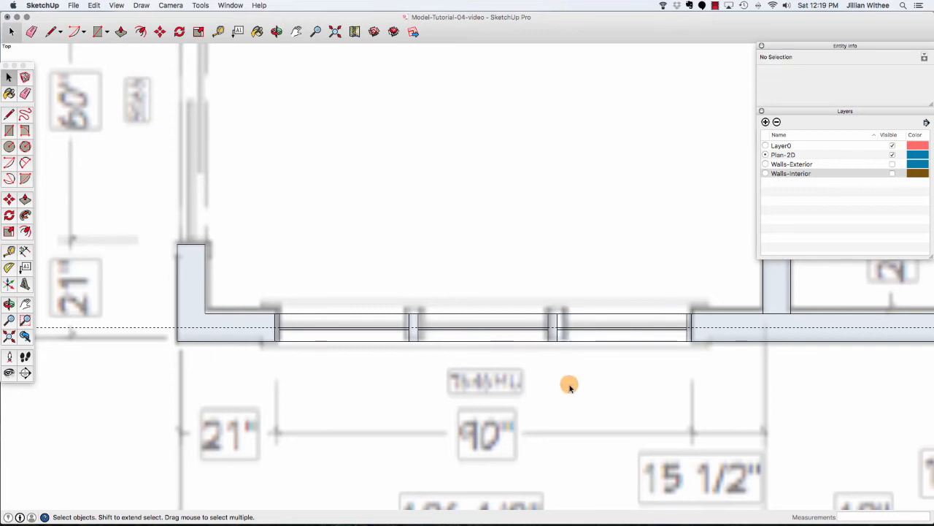
left_click(94, 5)
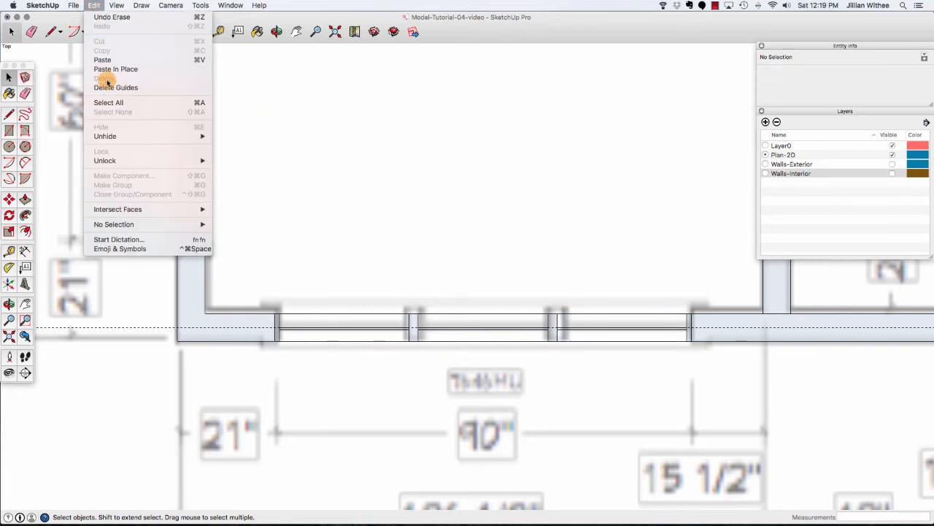
left_click(109, 88)
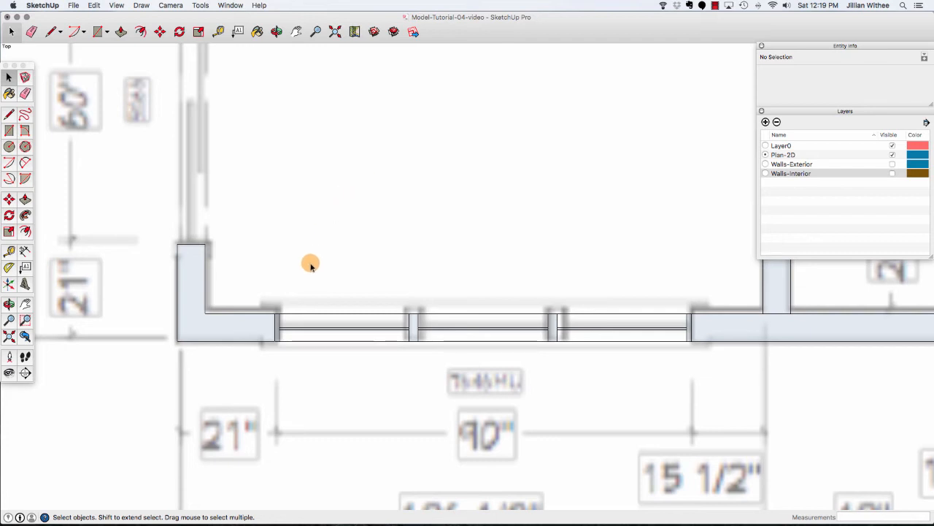
Select the whole window geometry and make it a component named Window-90.
left_click_drag(261, 303, 701, 356)
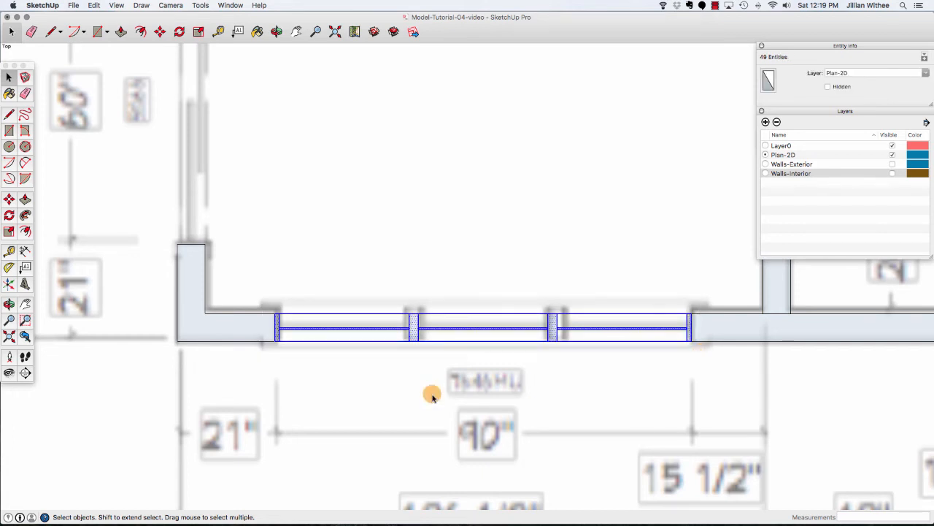
right_click(413, 328)
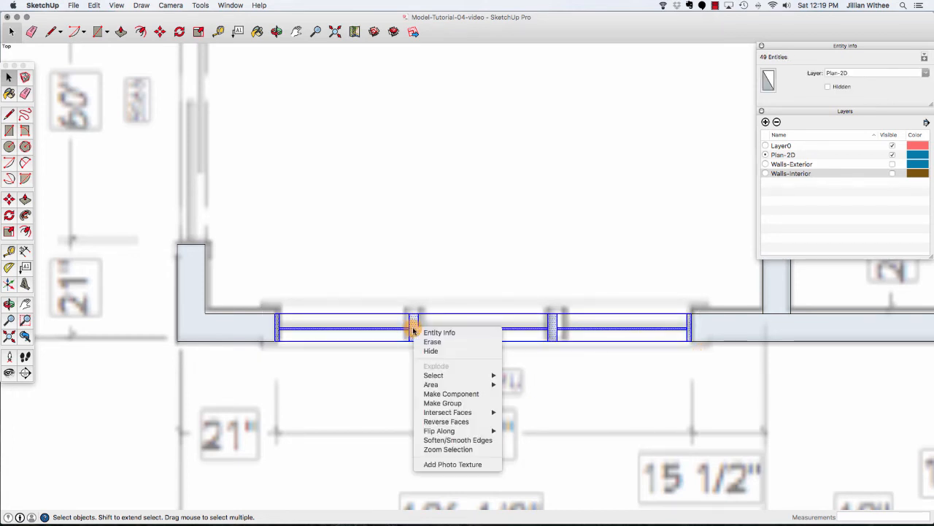
left_click(495, 394)
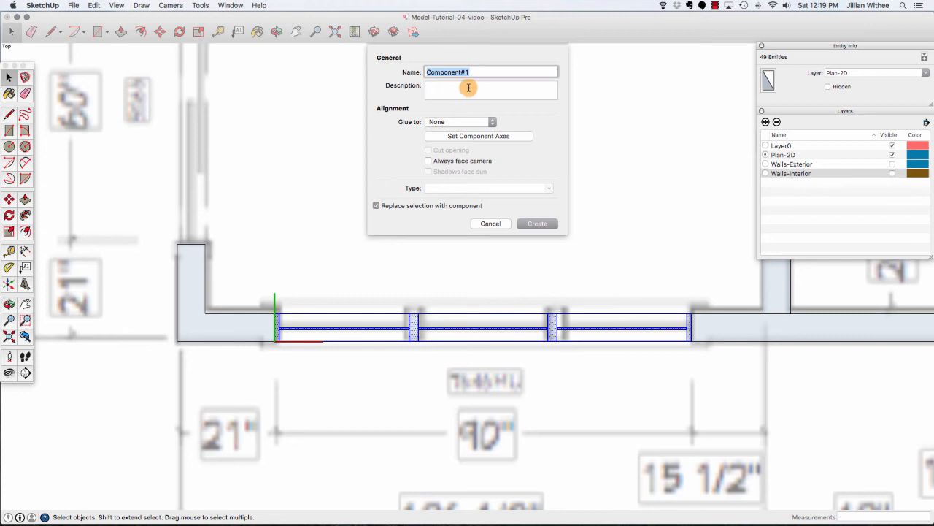
type("Window-90")
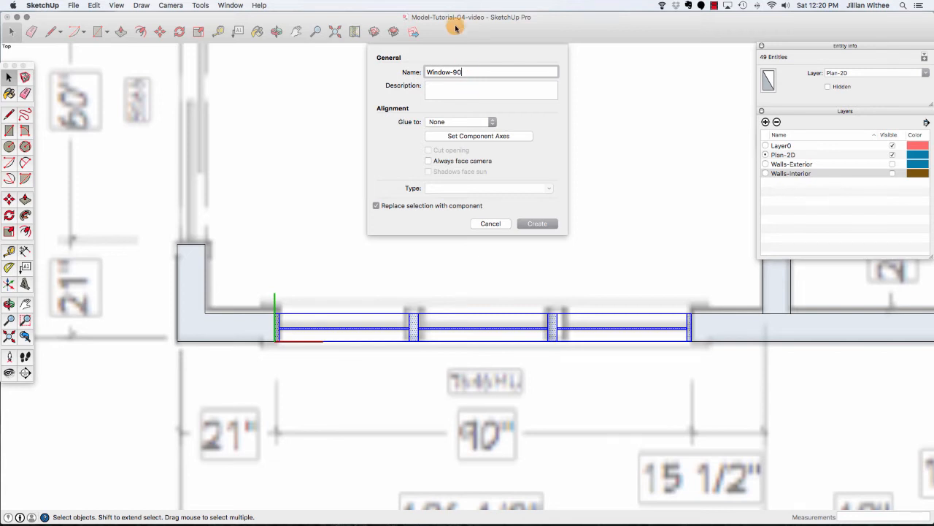
left_click(535, 225)
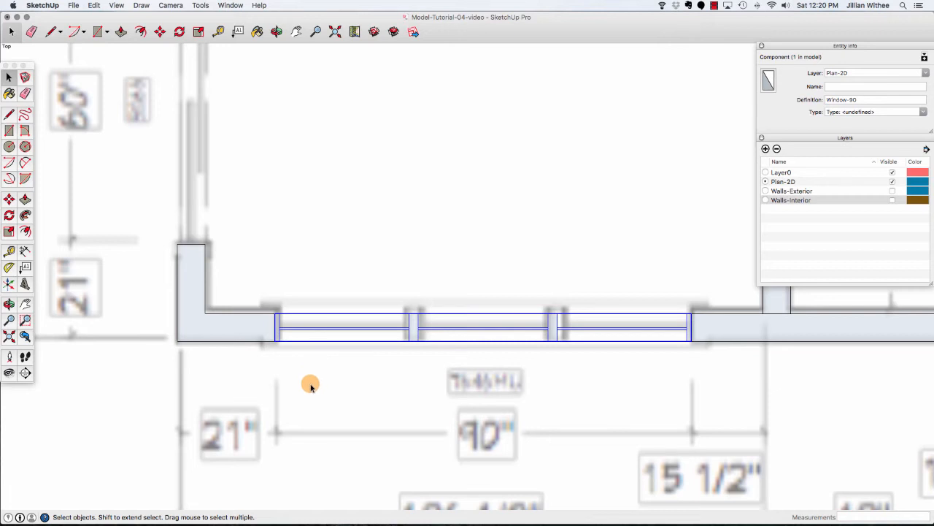
Copy the Window-90 component into the matching 90" window opening on the right side of the bottom wall.
scroll(310, 386, "down", 3)
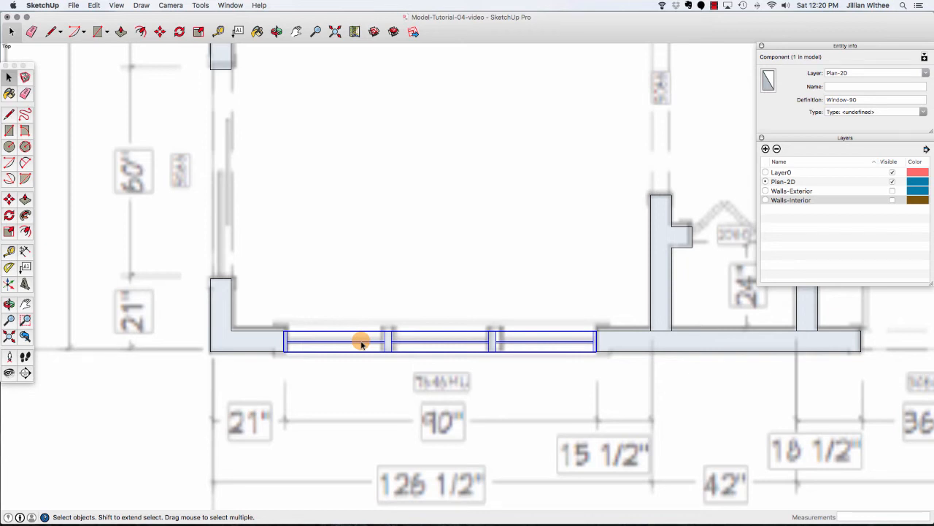
scroll(188, 351, "down", 6)
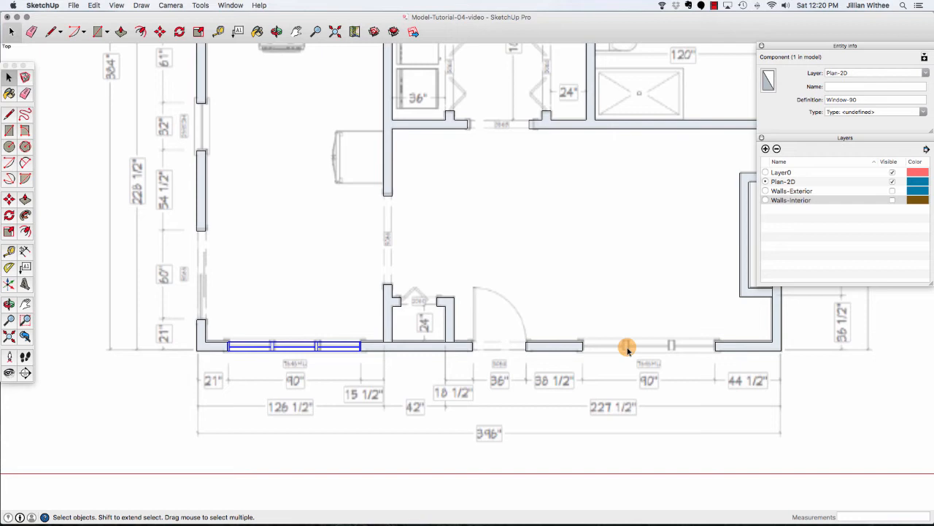
left_click(157, 31)
scroll(219, 364, "up", 5)
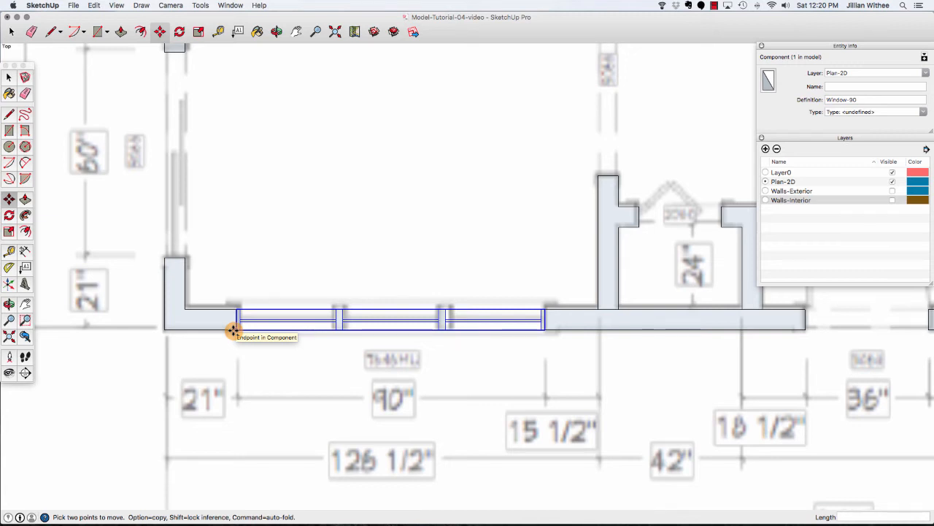
left_click(233, 330)
key("alt")
scroll(113, 302, "down", 5)
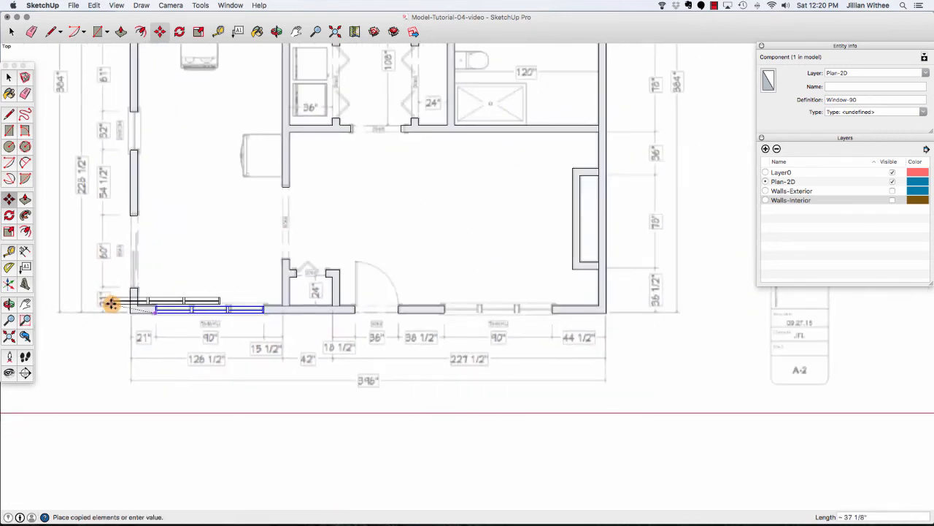
scroll(470, 308, "up", 3)
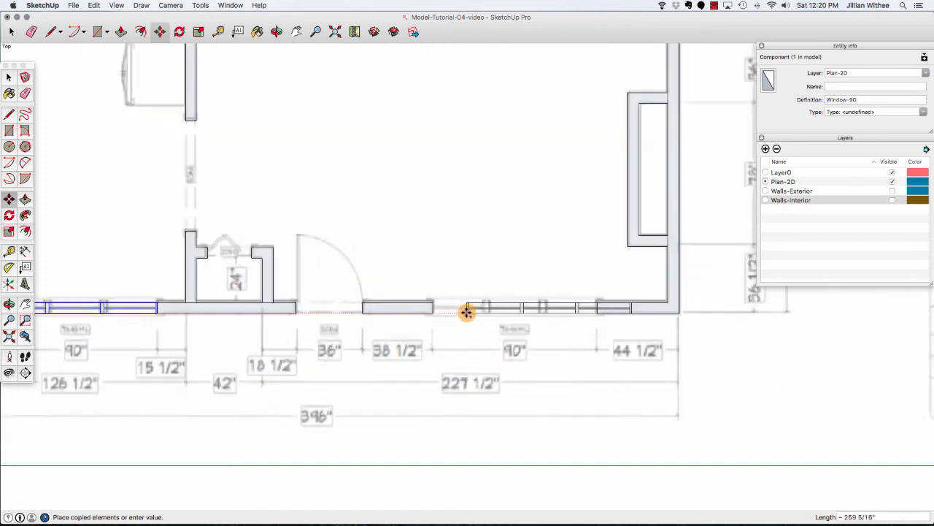
scroll(466, 312, "up", 3)
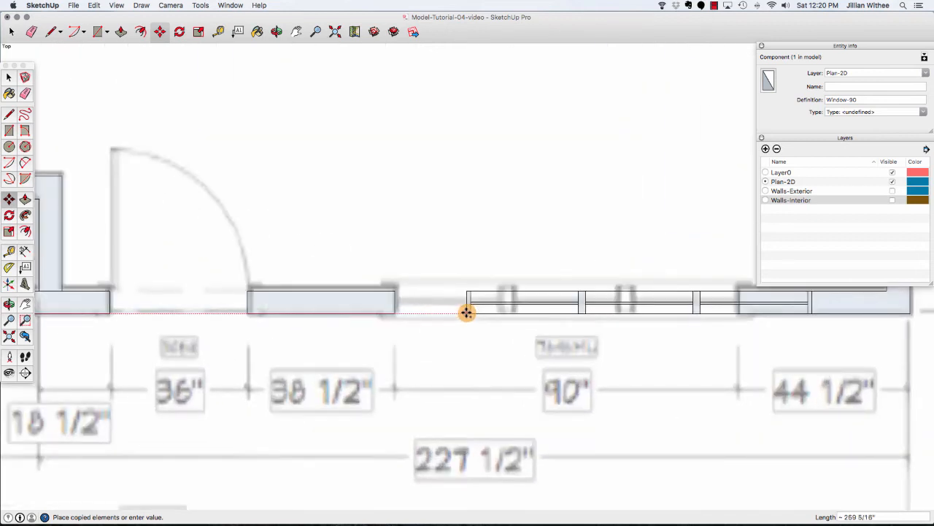
left_click(393, 315)
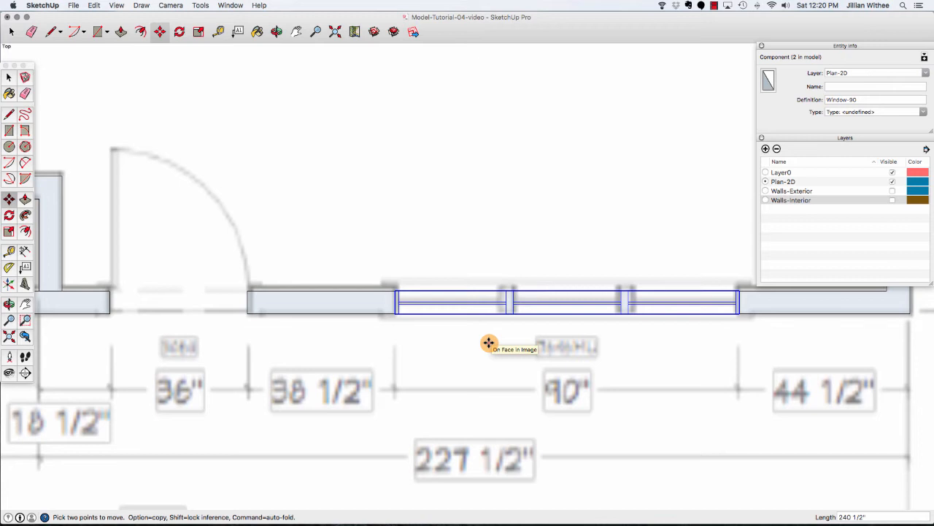
scroll(488, 343, "down", 5)
scroll(376, 356, "up", 2)
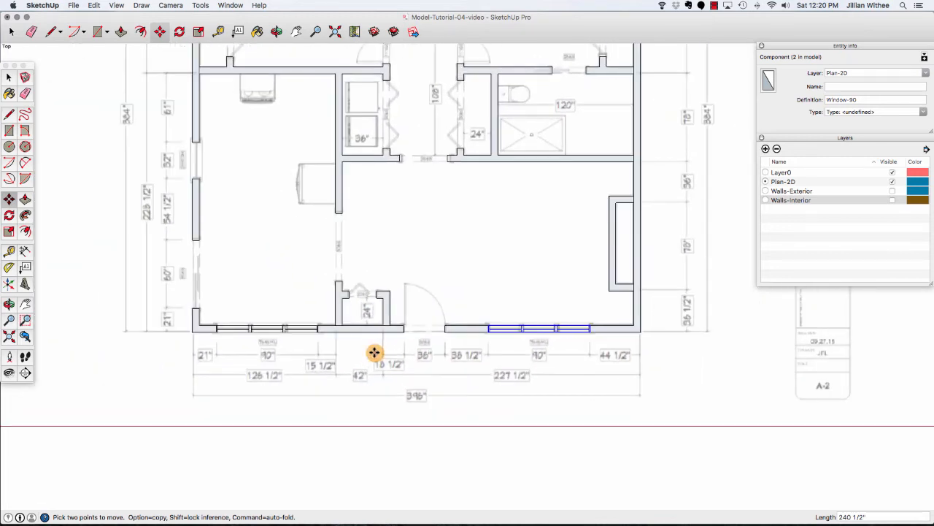
key("space")
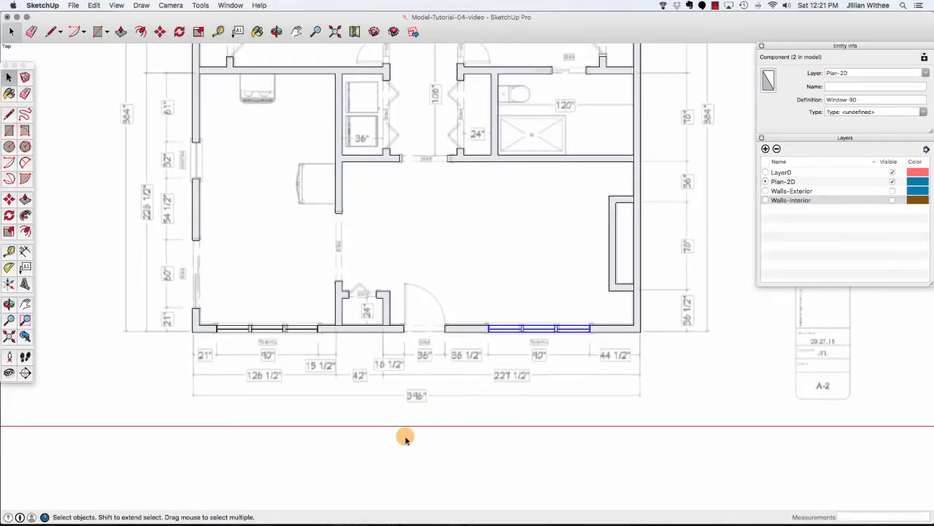
Draw a rectangle filling the window opening in the upper left exterior wall.
scroll(405, 438, "down", 5)
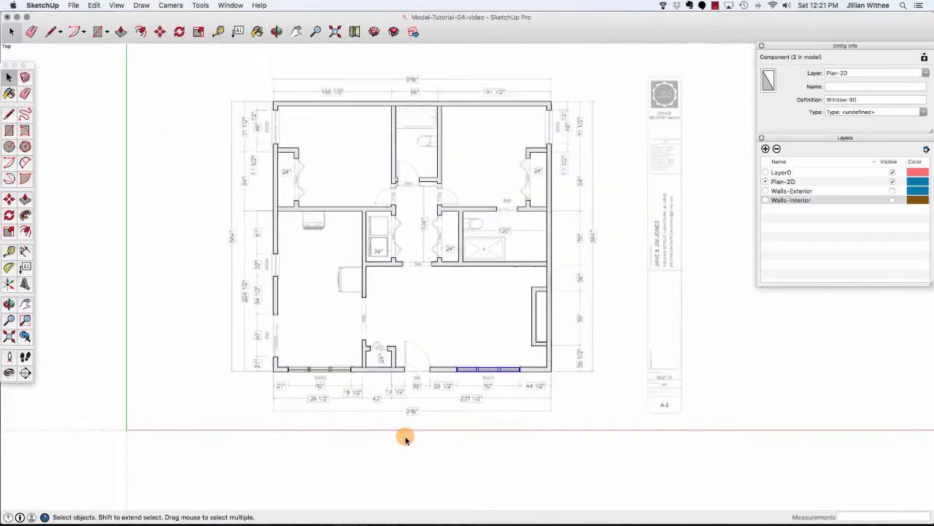
scroll(284, 164, "up", 8)
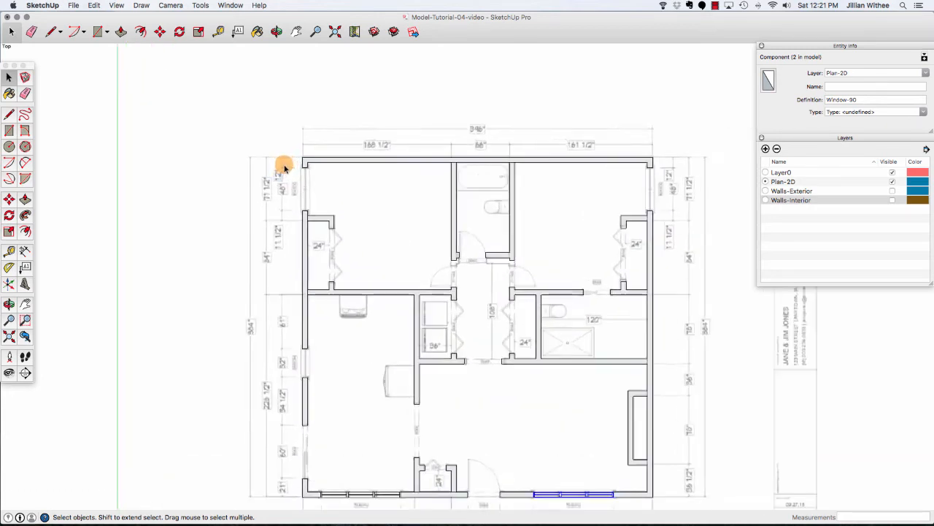
scroll(286, 193, "up", 2)
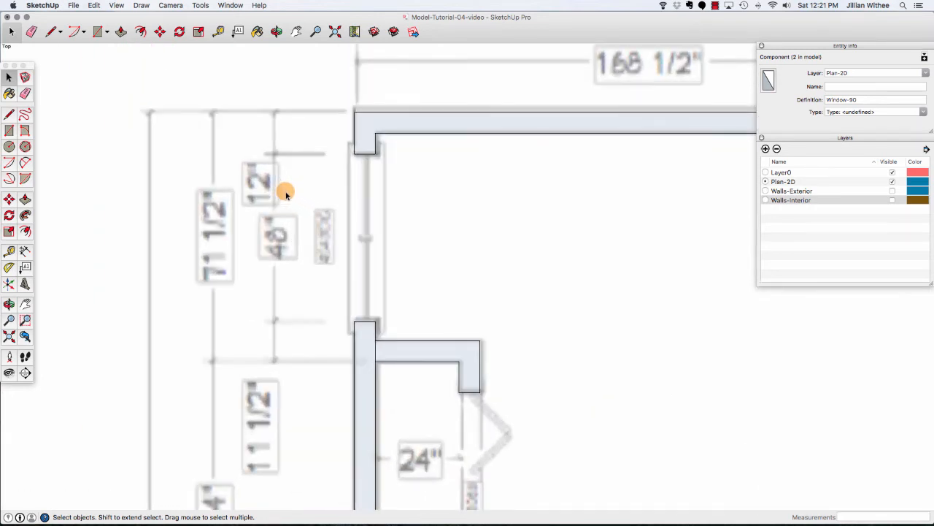
key("r")
left_click(355, 154)
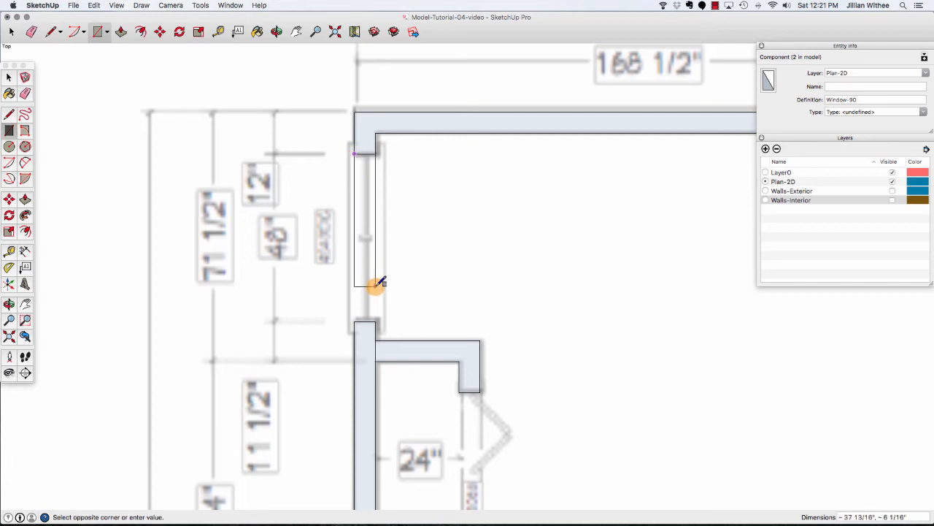
left_click(378, 319)
Draw small jamb rectangles about 6" by 1" at the top and bottom of that window opening.
left_click(355, 154)
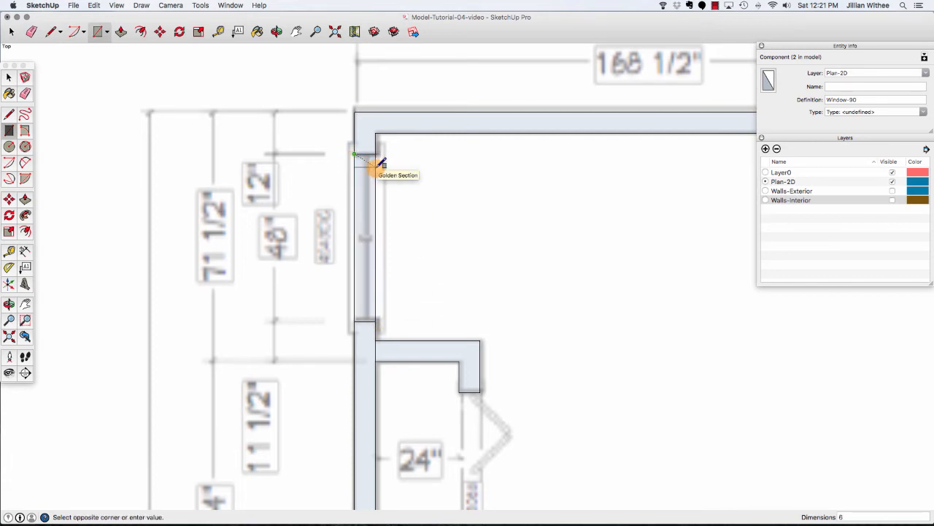
left_click(375, 156)
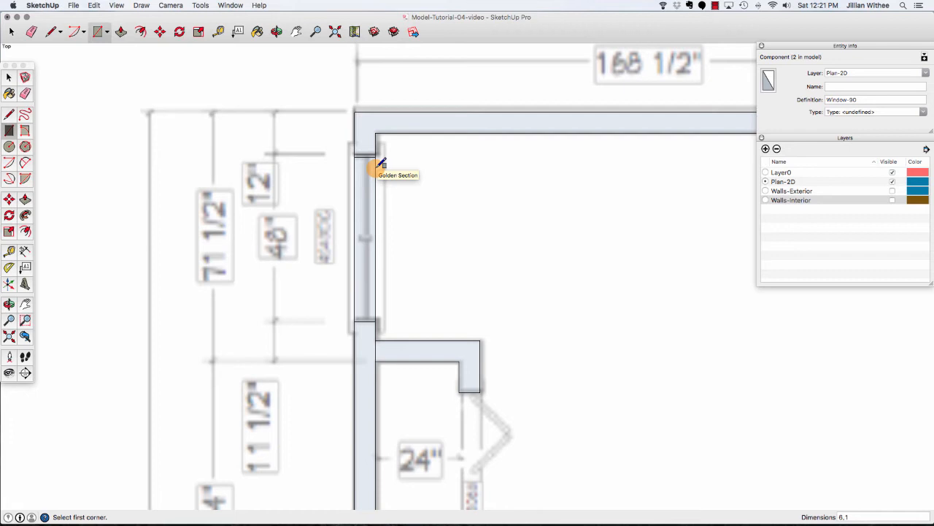
left_click(355, 320)
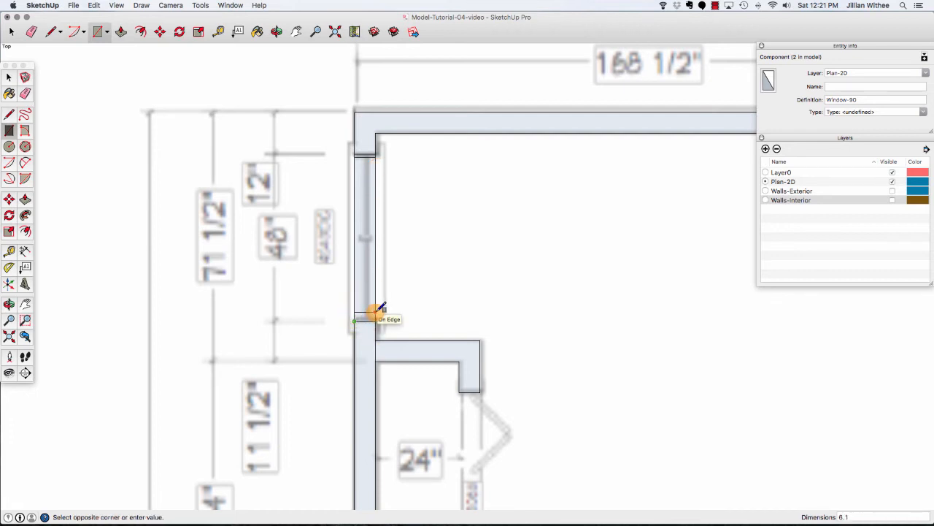
left_click(375, 312)
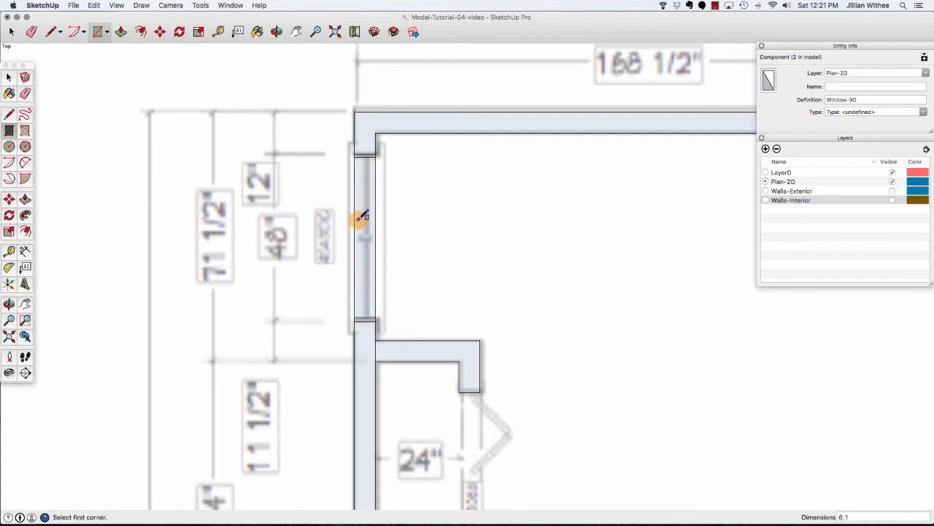
Create a horizontal guide at the midpoint of the window opening, 23" from the top jamb.
left_click(222, 33)
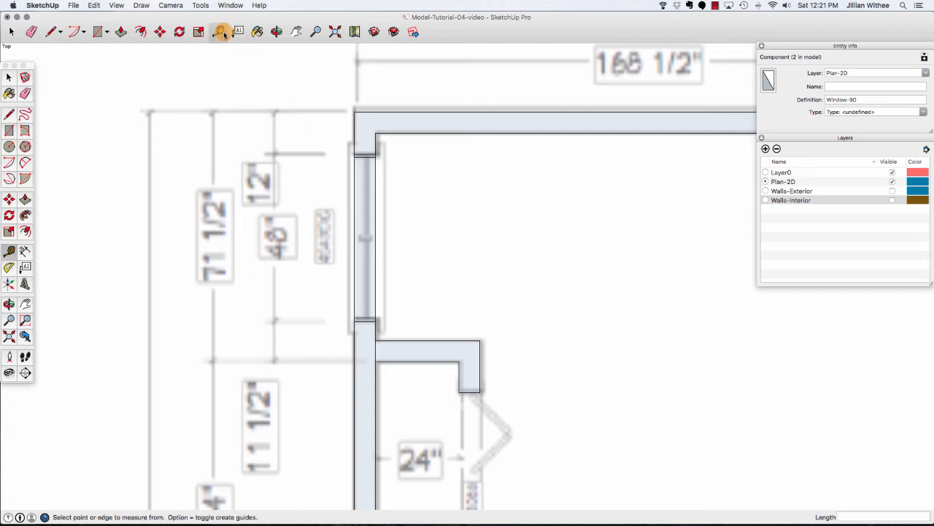
left_click(367, 156)
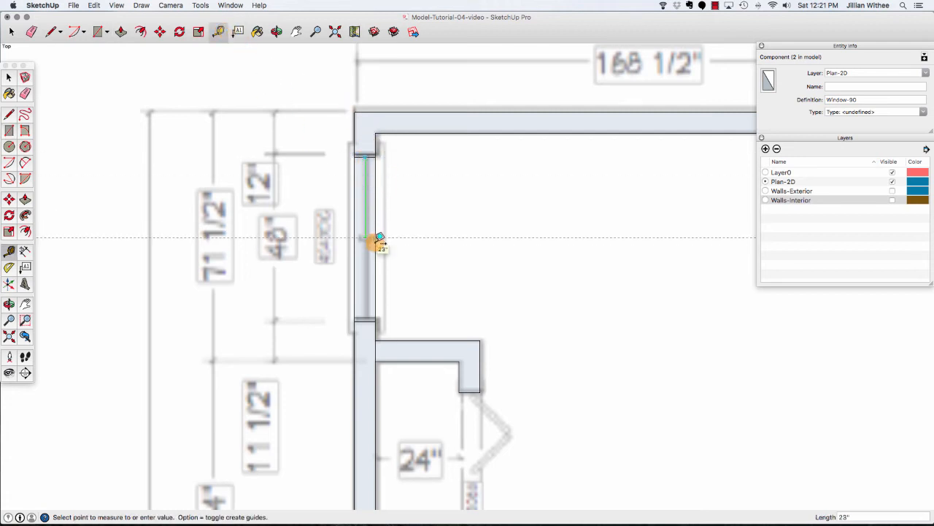
left_click(378, 238)
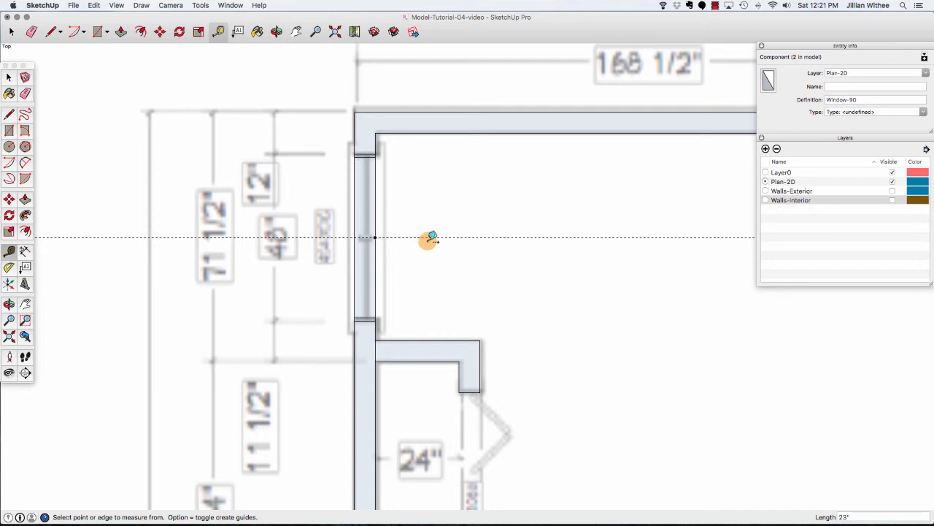
left_click(427, 237)
Draw a mullion rectangle about 2" by 6" on the midpoint guide, then delete all guides.
key("r")
left_click(356, 235)
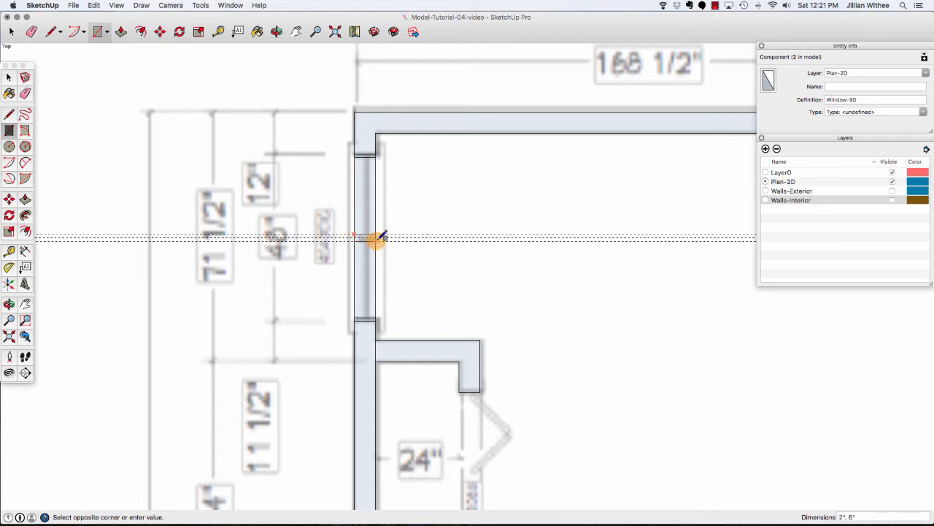
left_click(377, 238)
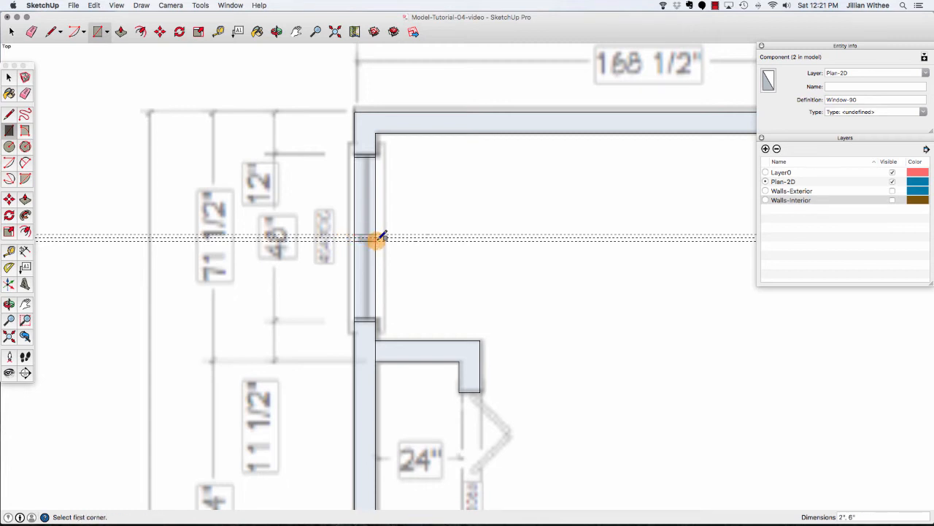
left_click(94, 5)
left_click(106, 83)
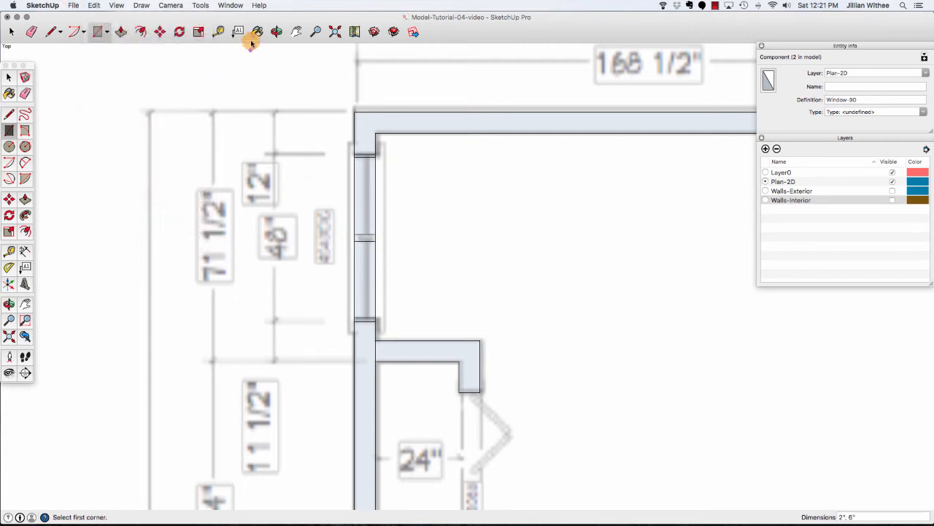
Create a guide 3" in from the wall edge and draw a pair of glass lines about 1/2" apart across the upper pane.
left_click(218, 31)
left_click(374, 182)
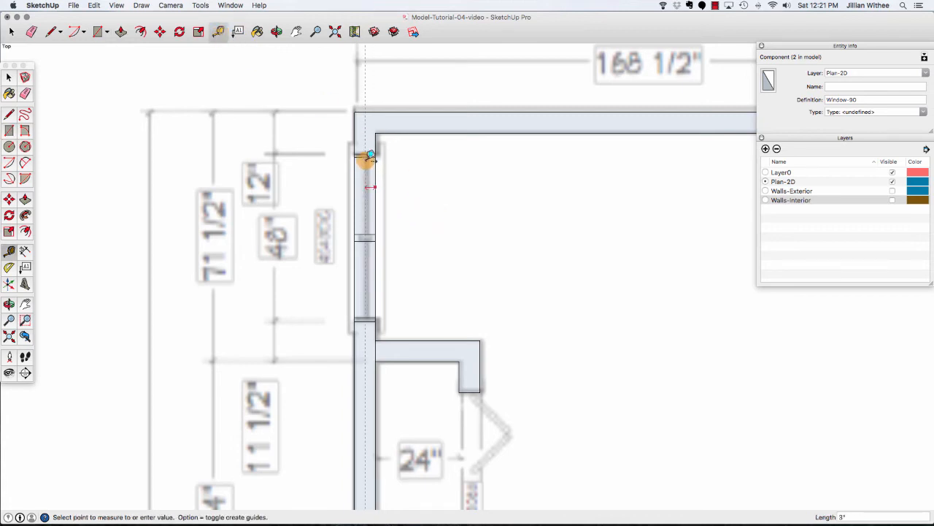
left_click(370, 155)
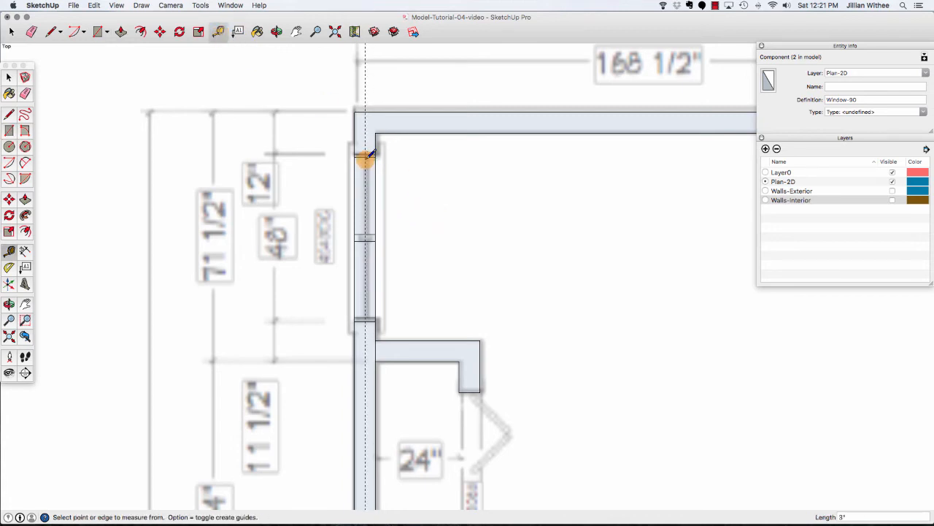
key("l")
left_click(369, 154)
left_click(369, 231)
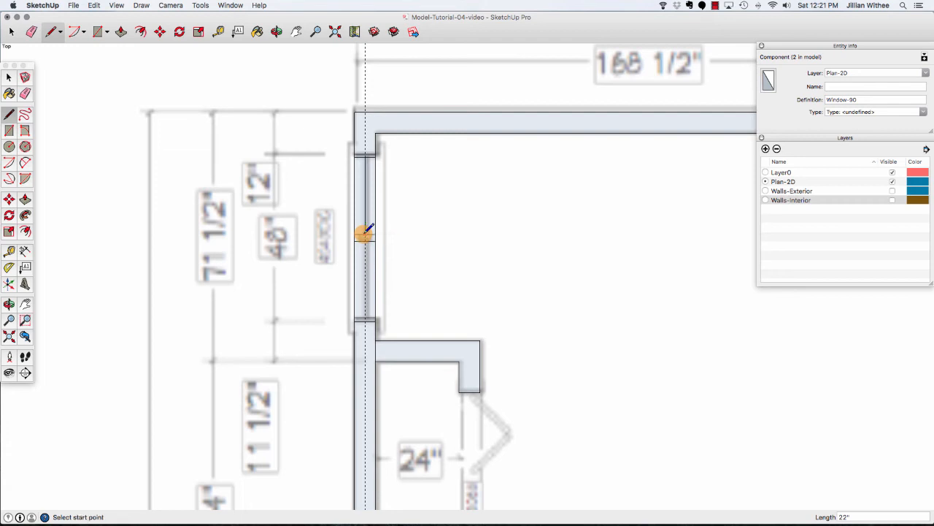
left_click(365, 232)
type(".5")
key("Return")
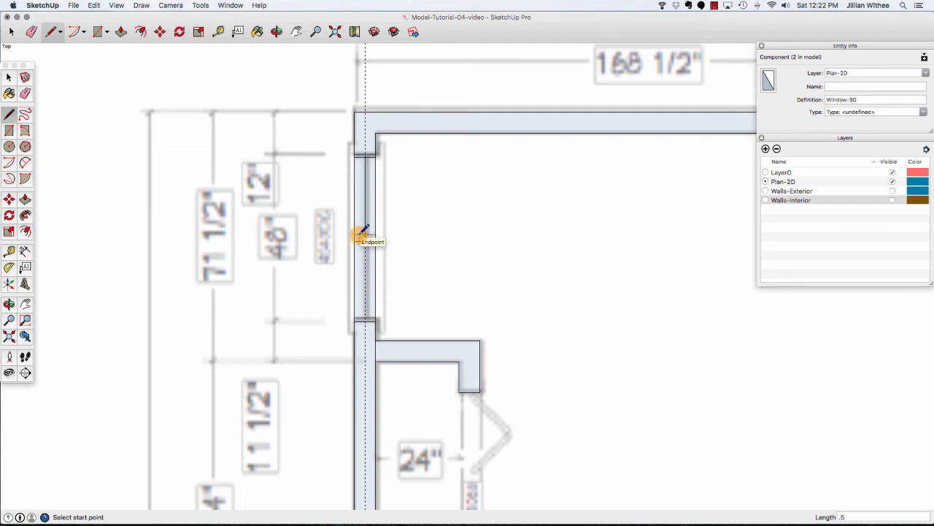
left_click(363, 234)
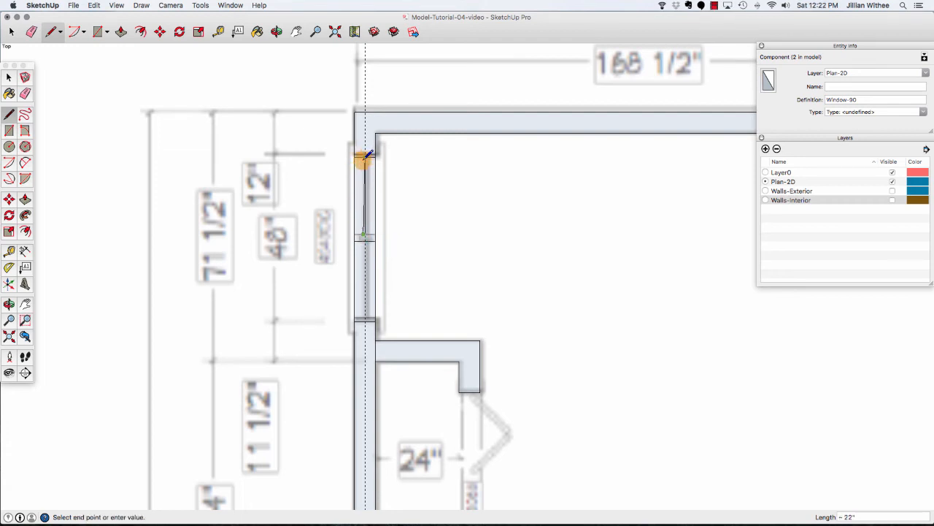
scroll(365, 155, "up", 3)
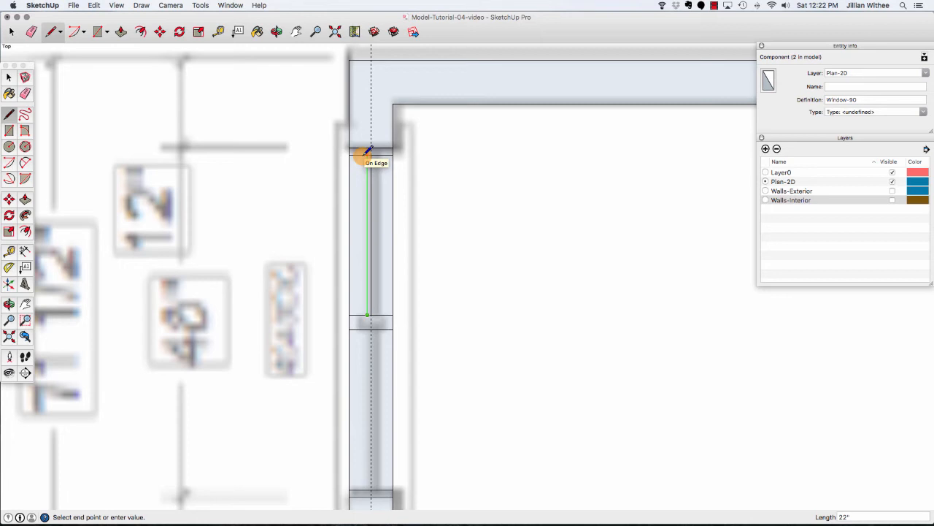
left_click(368, 150)
Draw the same pair of glass lines about 1/2" apart across the lower pane.
scroll(357, 103, "down", 3)
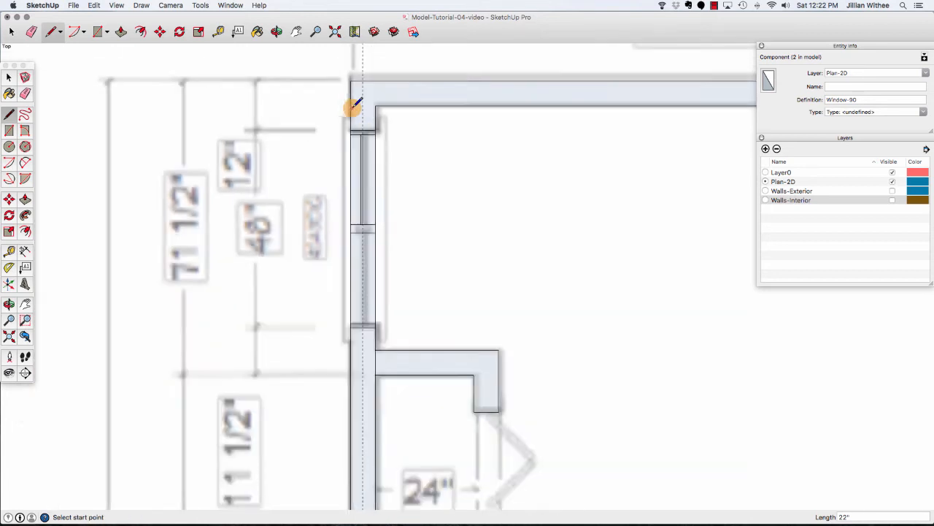
scroll(361, 219, "up", 3)
left_click(365, 197)
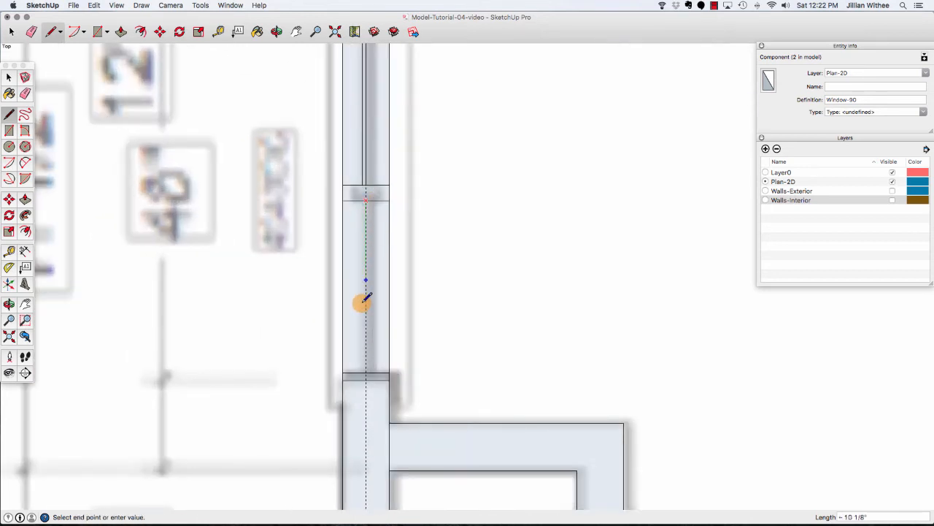
left_click(364, 373)
left_click(364, 373)
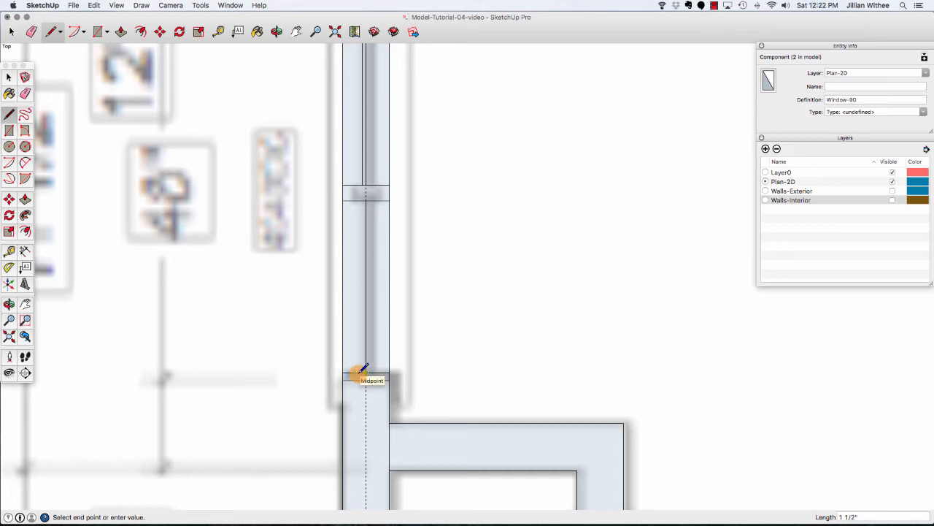
key("Escape")
left_click(364, 374)
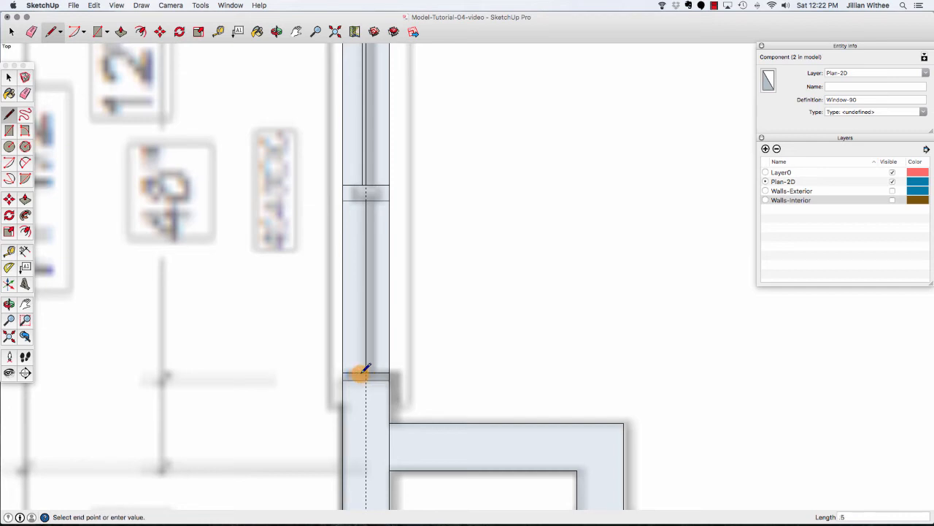
left_click(364, 198)
Delete all guides and return to the Select tool.
scroll(298, 299, "down", 3)
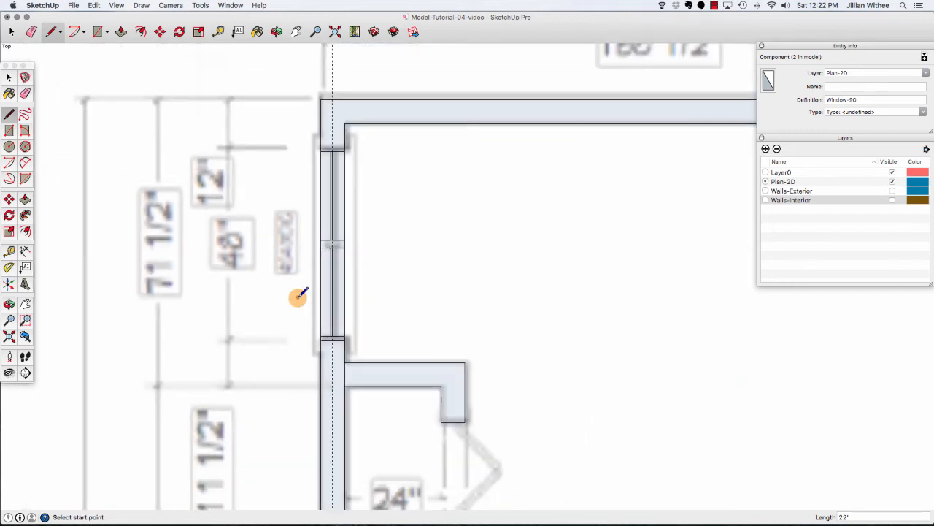
left_click(94, 5)
left_click(120, 87)
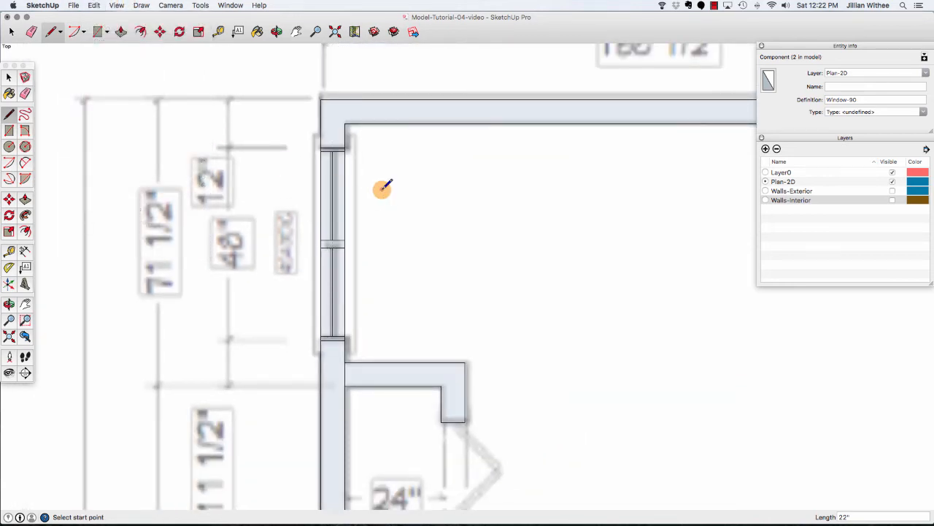
scroll(343, 190, "up", 2)
key("space")
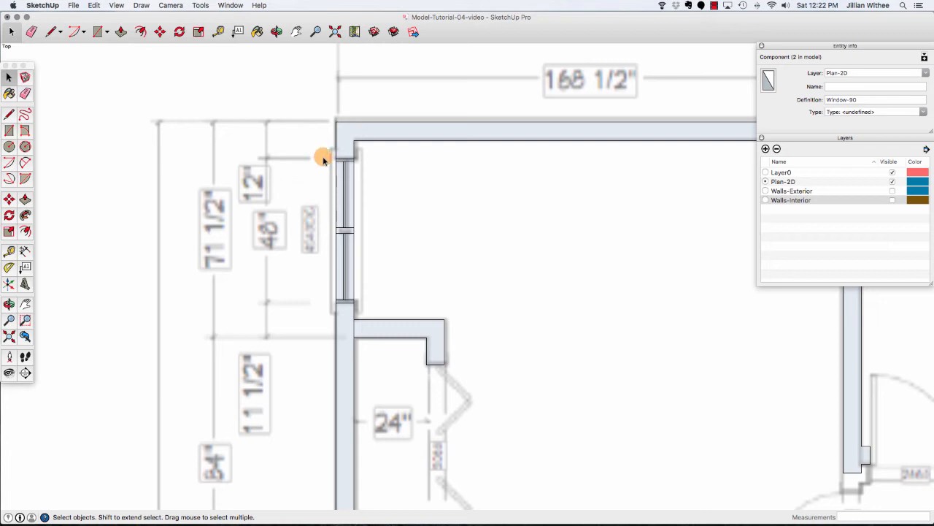
left_click_drag(326, 152, 366, 310)
left_click(347, 269)
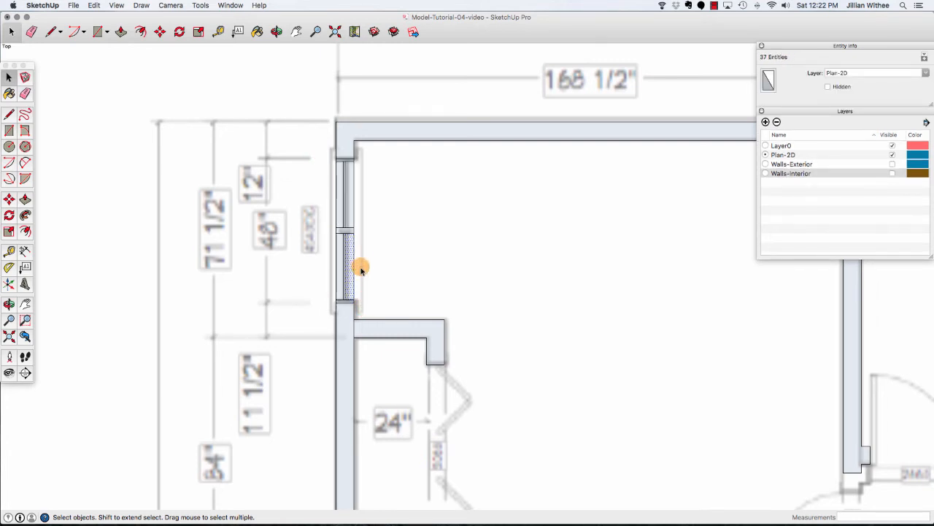
left_click(337, 259)
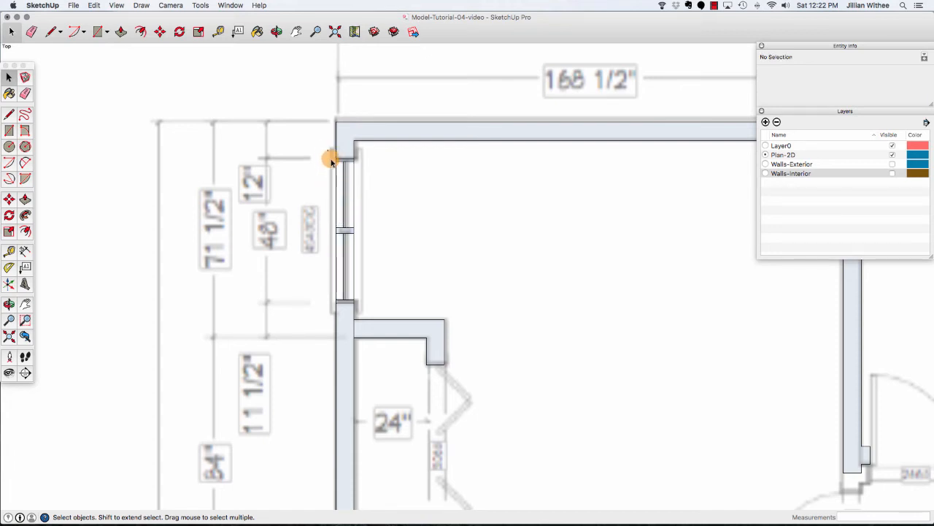
Select the upper-left window's jambs, mullion and glass lines and make them a component named Window-48.
left_click_drag(328, 155, 359, 309)
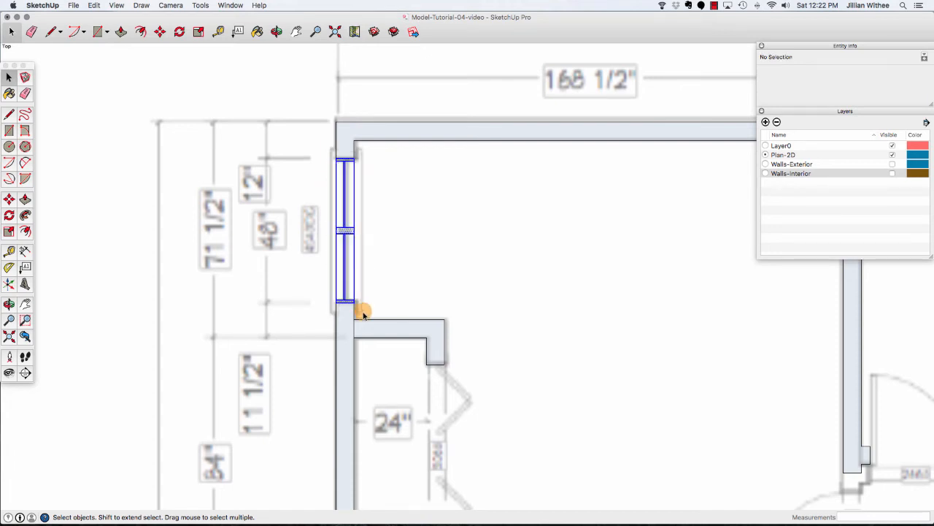
right_click(344, 232)
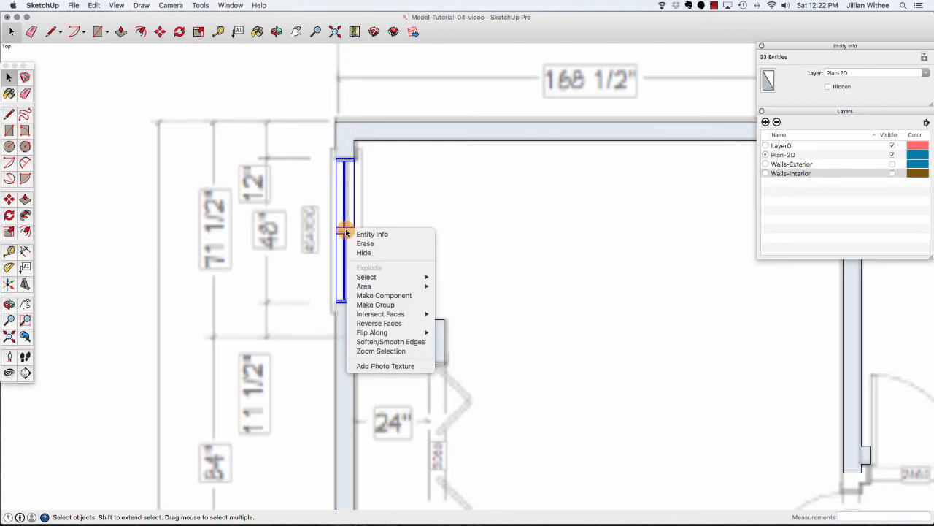
left_click(389, 296)
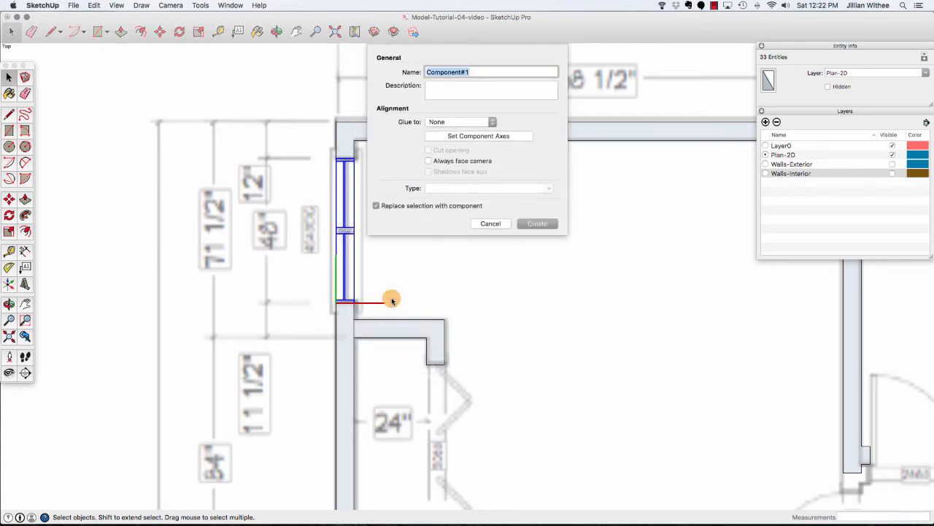
type("Window-48")
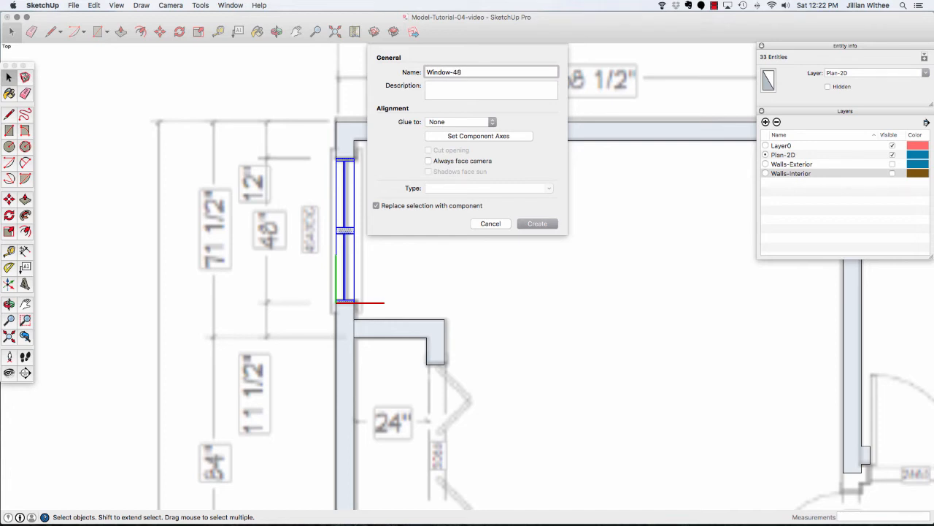
key("Return")
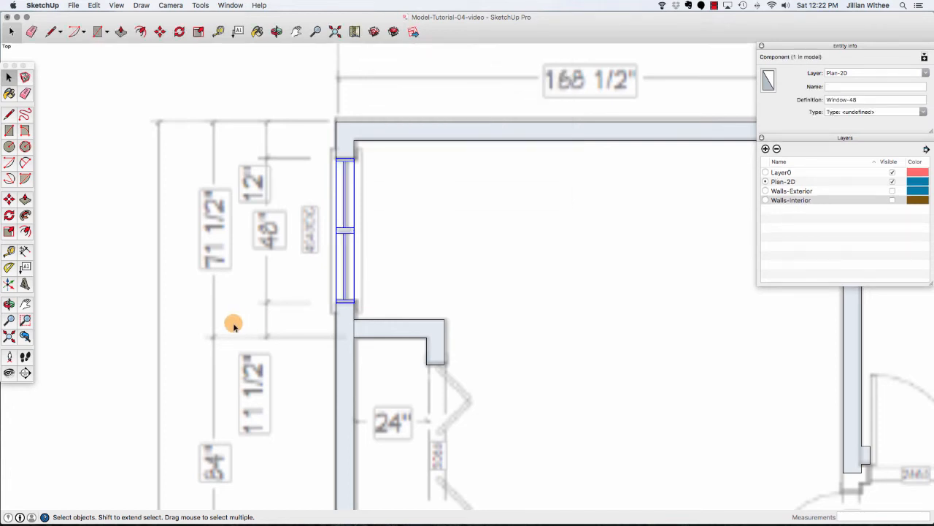
Copy the Window-48 component to the matching window opening on the opposite exterior wall.
scroll(214, 291, "down", 3)
scroll(213, 291, "down", 2)
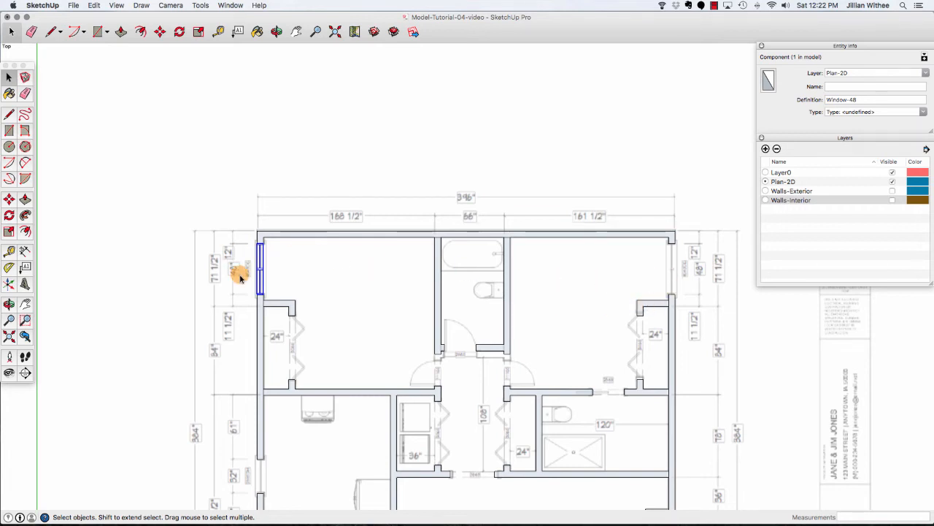
scroll(240, 270, "up", 4)
left_click(159, 31)
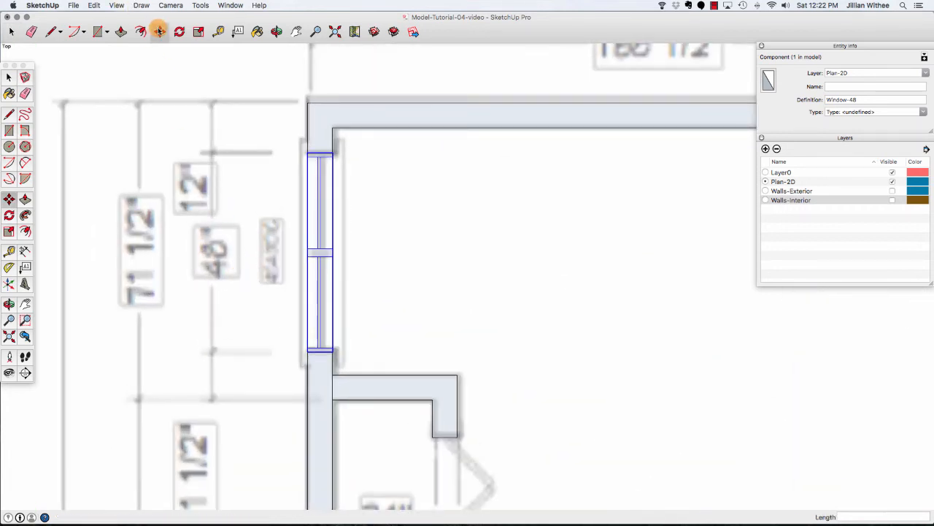
left_click(332, 150)
key("alt")
scroll(169, 162, "down", 4)
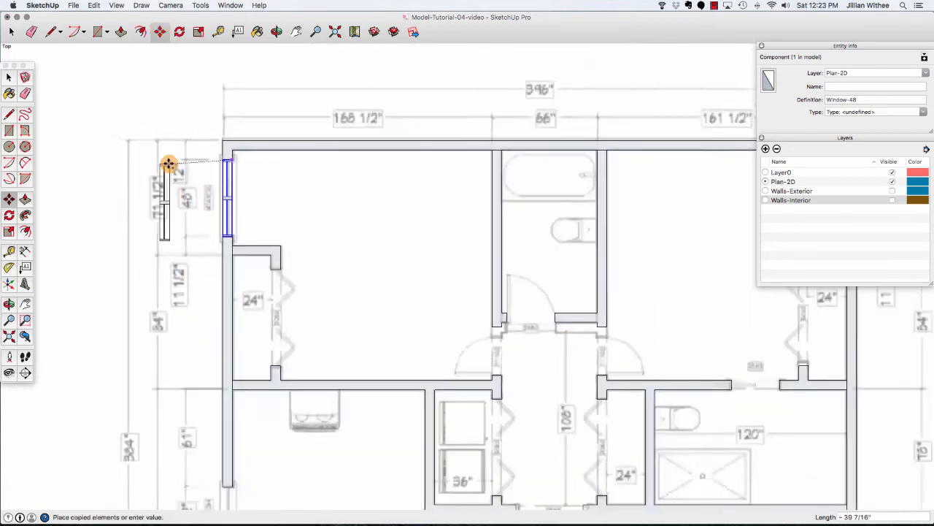
scroll(170, 162, "down", 2)
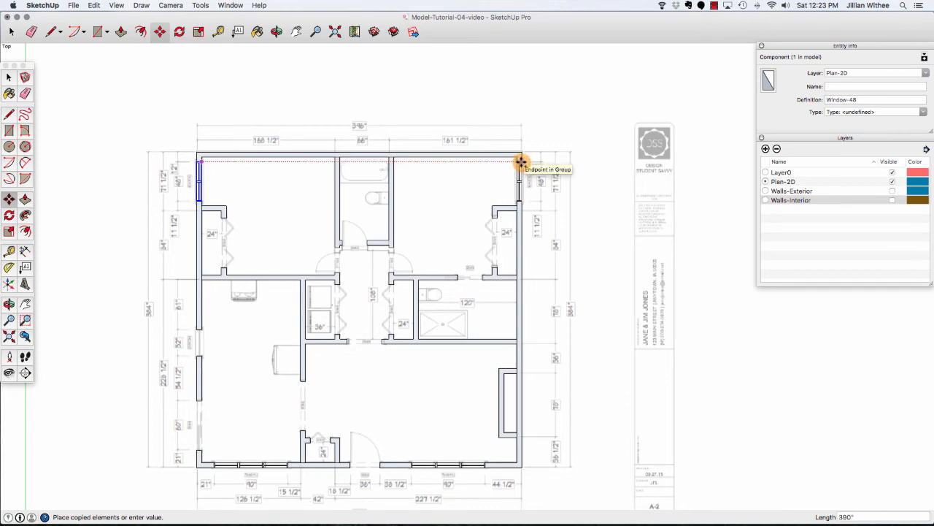
scroll(521, 161, "up", 6)
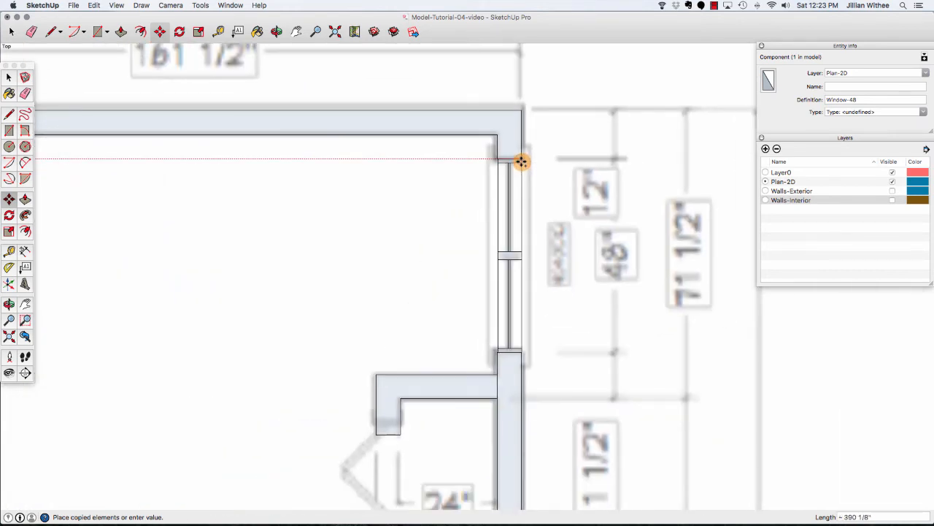
scroll(518, 160, "up", 1)
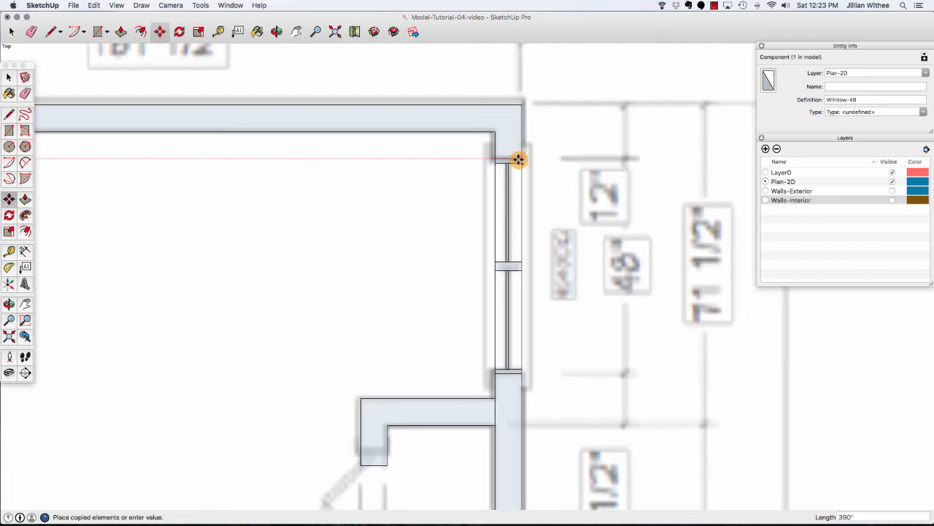
left_click(518, 160)
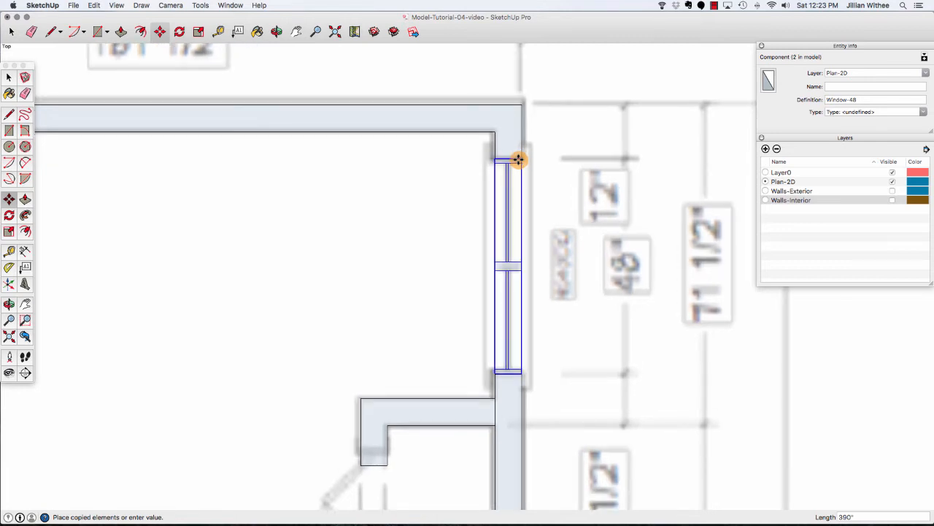
key("space")
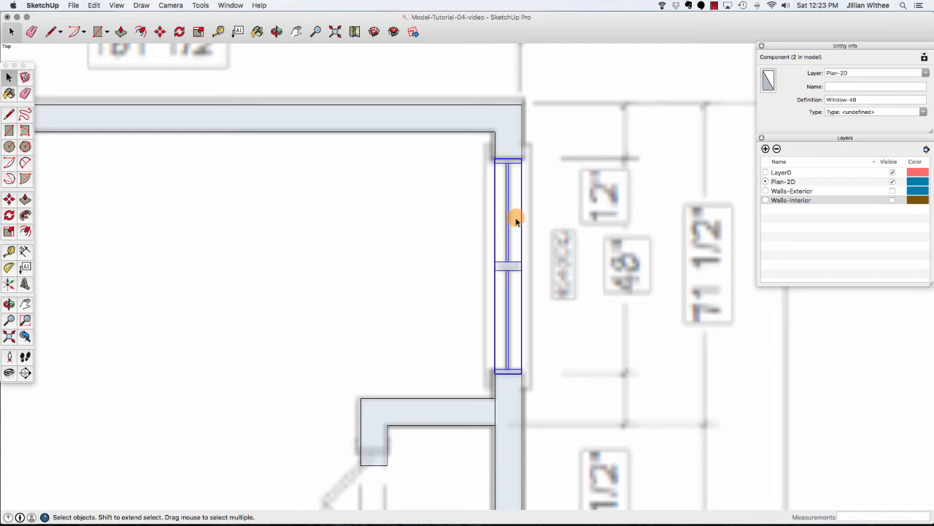
Flip the copied window component along the component's red axis.
right_click(507, 267)
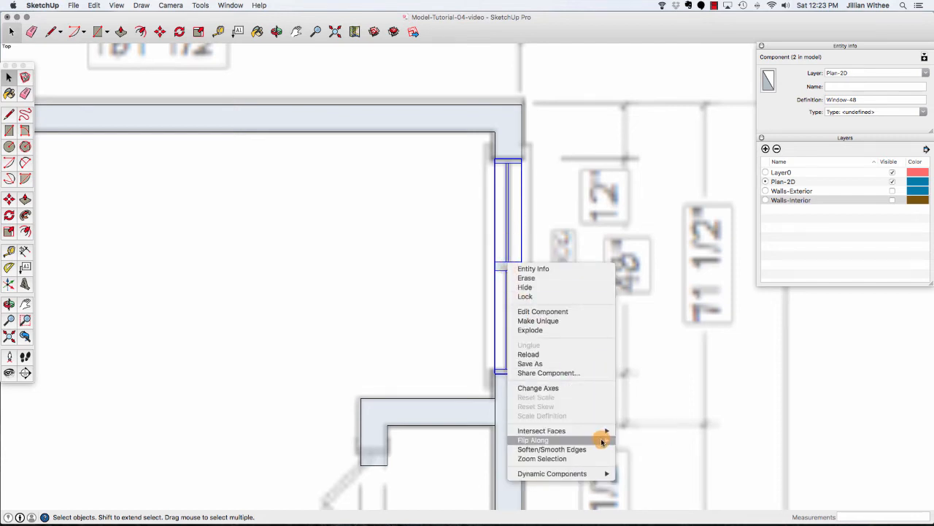
mouse_move(602, 440)
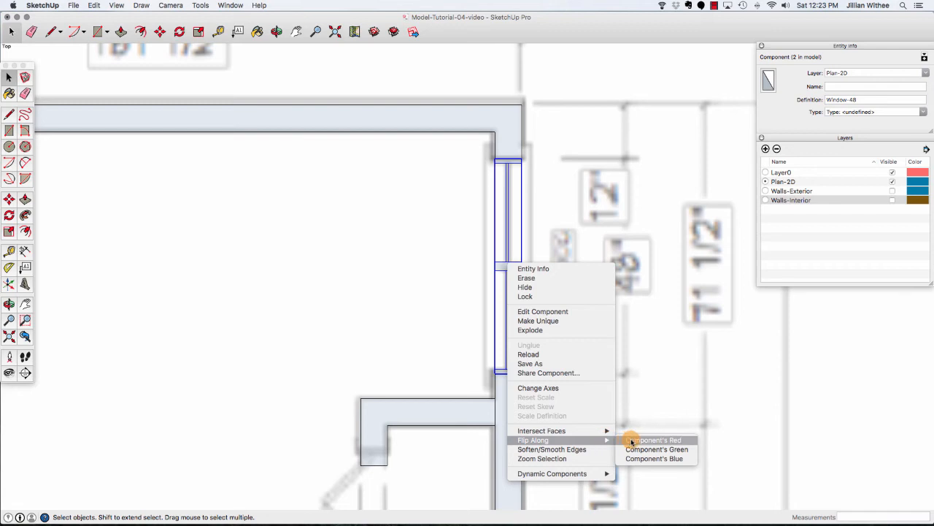
left_click(632, 440)
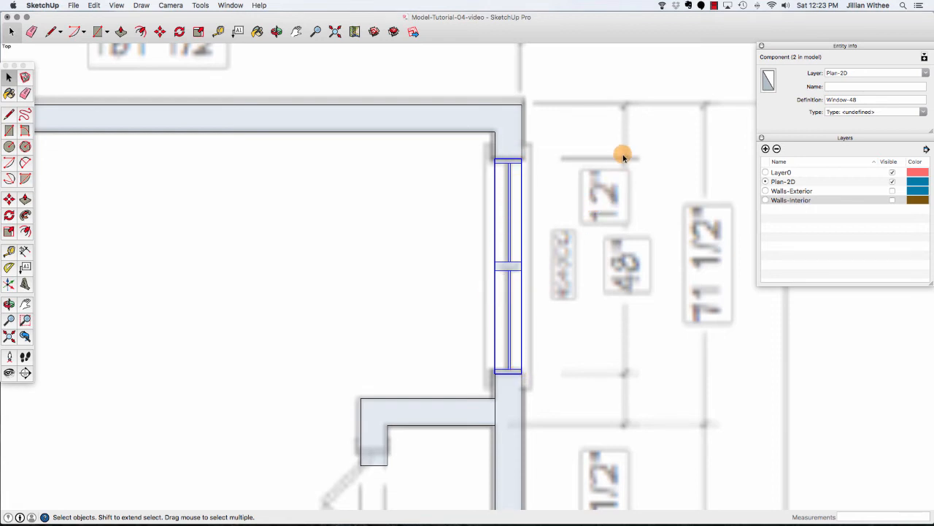
Draw a rectangle about 32" by 6" filling the lower-left window opening.
scroll(627, 135, "down", 5)
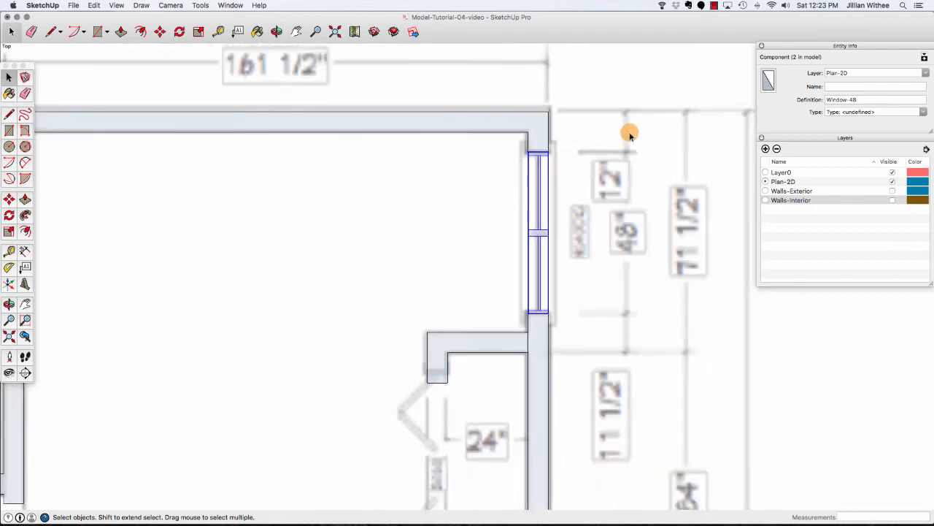
scroll(626, 135, "down", 4)
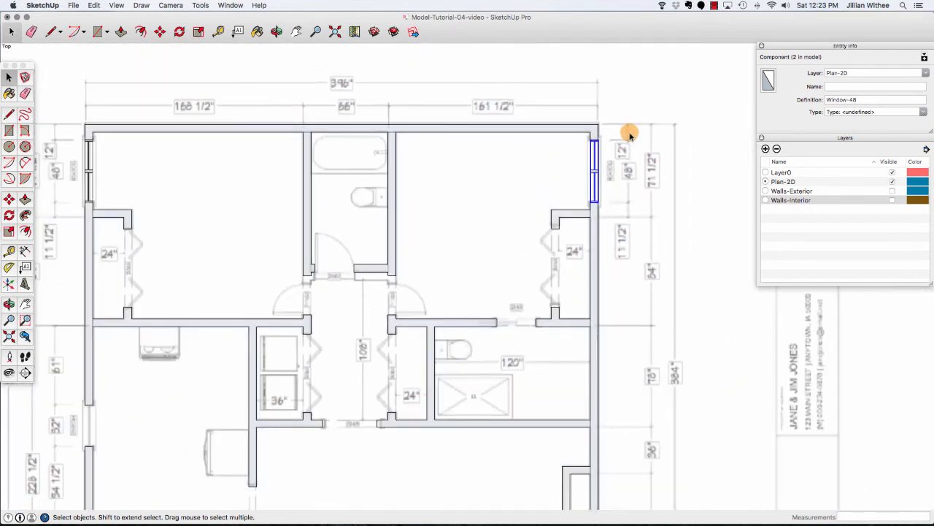
scroll(499, 129, "down", 3)
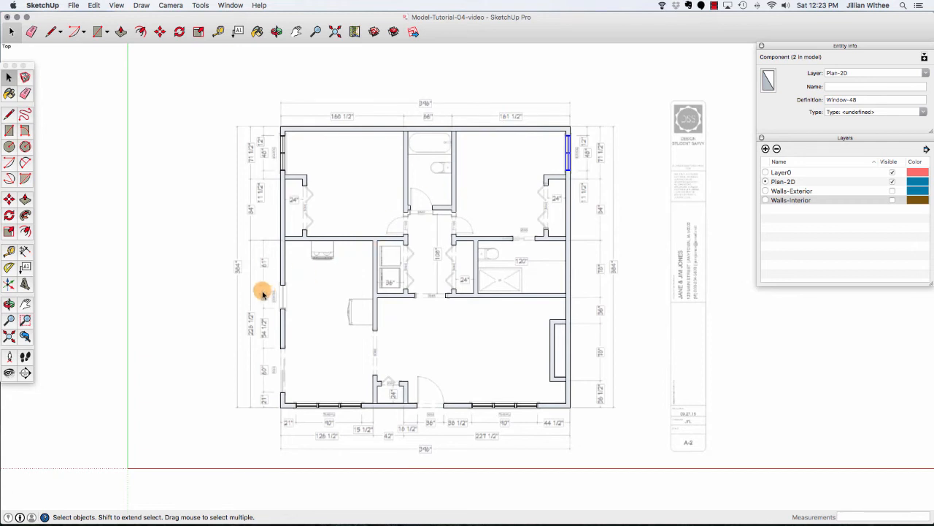
scroll(257, 292, "up", 5)
scroll(285, 312, "up", 4)
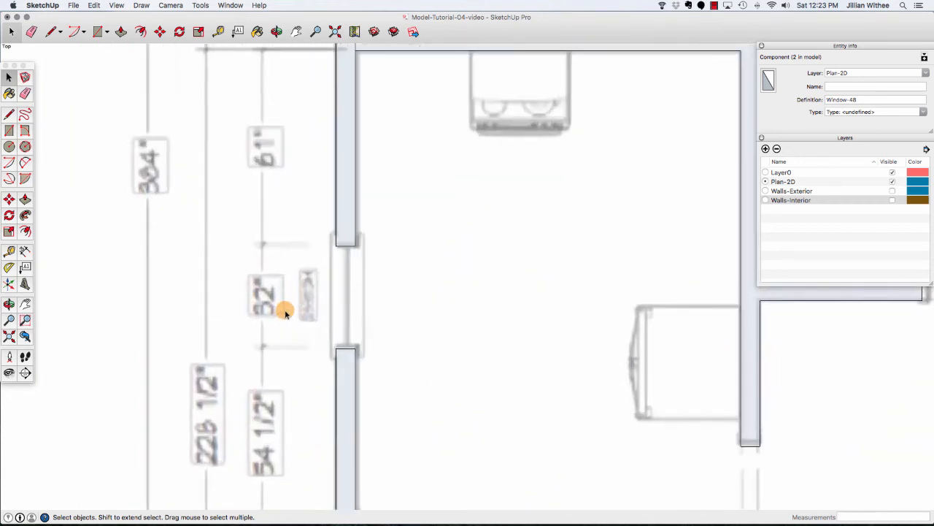
key("r")
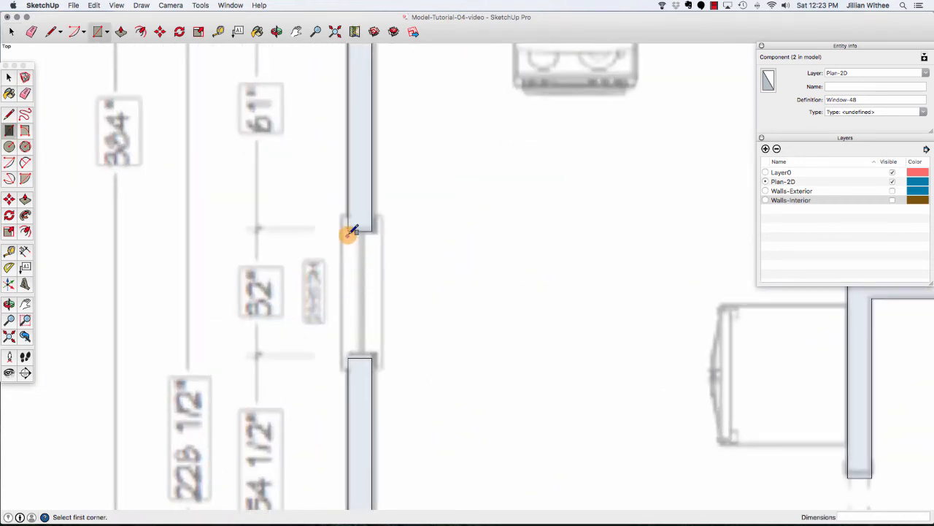
left_click(347, 231)
left_click(373, 355)
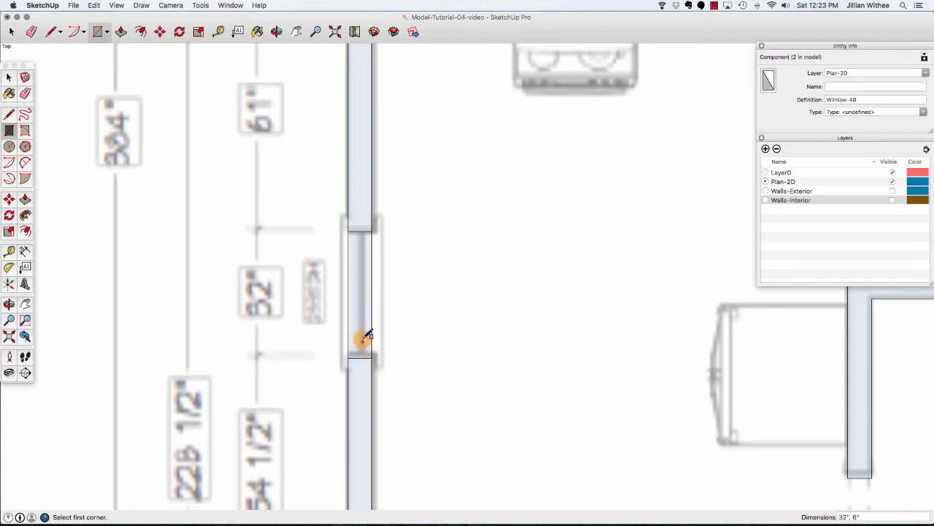
Draw a thin jamb rectangle across each end of the 32" opening.
left_click(349, 231)
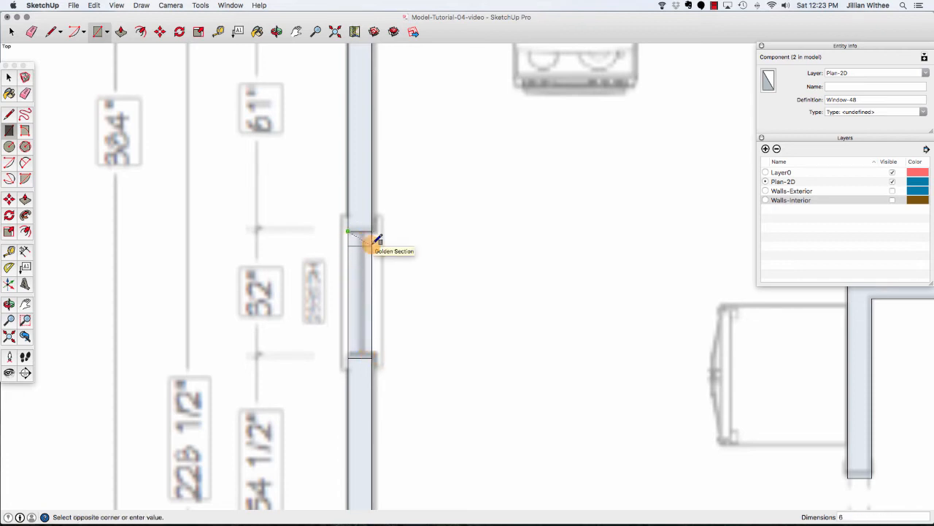
left_click(372, 242)
left_click(348, 357)
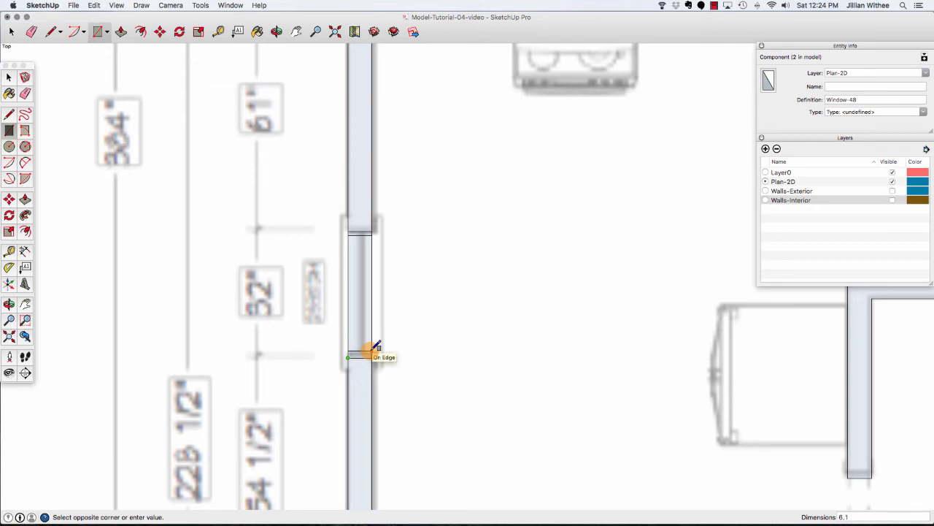
left_click(373, 356)
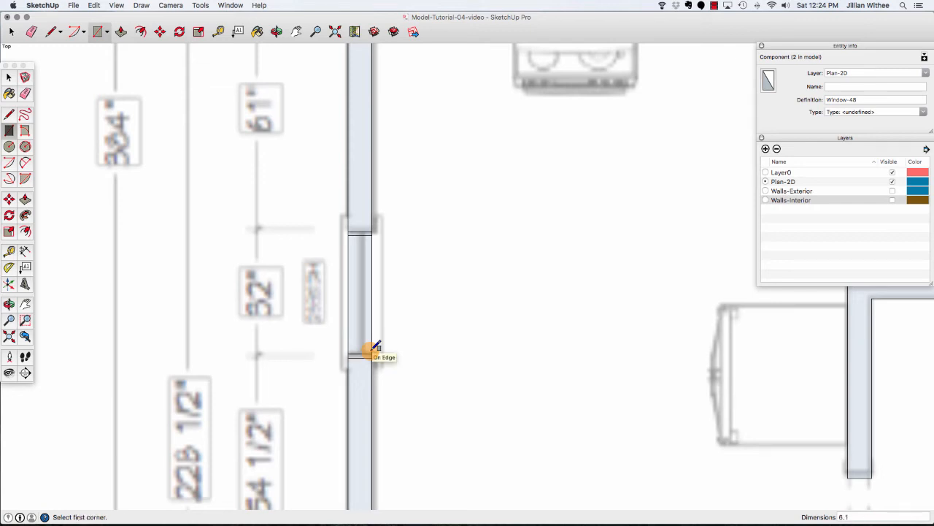
Create a guide 3" in from the wall edge and draw a 30" glass line along it between the jambs.
left_click(217, 32)
left_click(356, 232)
left_click(364, 231)
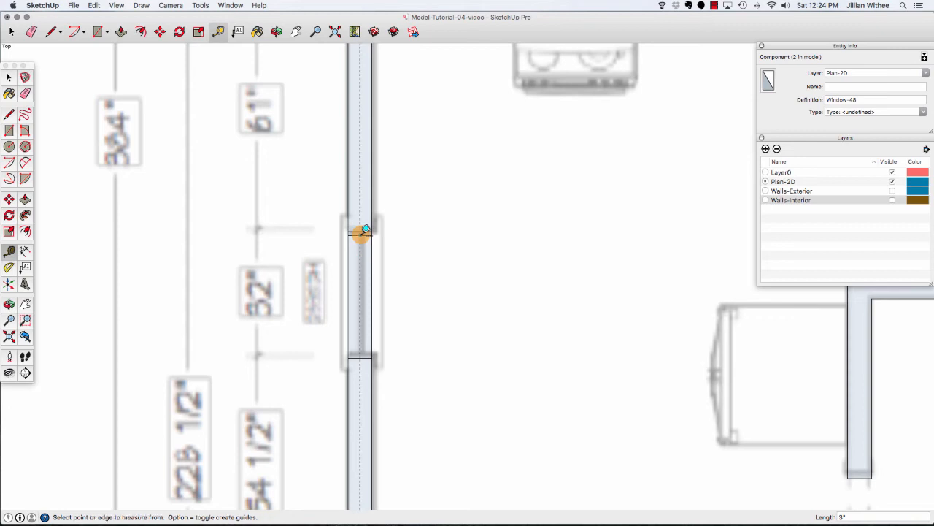
key("l")
left_click(359, 233)
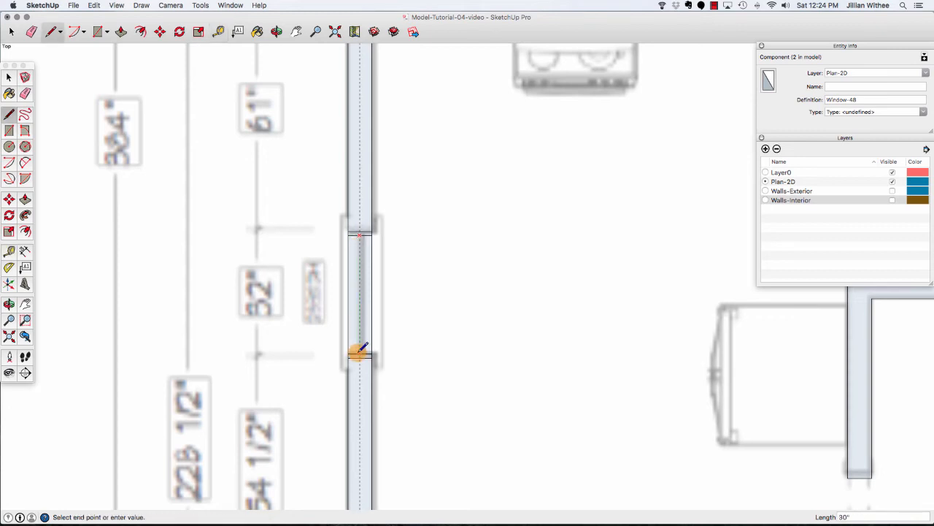
left_click(358, 356)
scroll(353, 356, "up", 3)
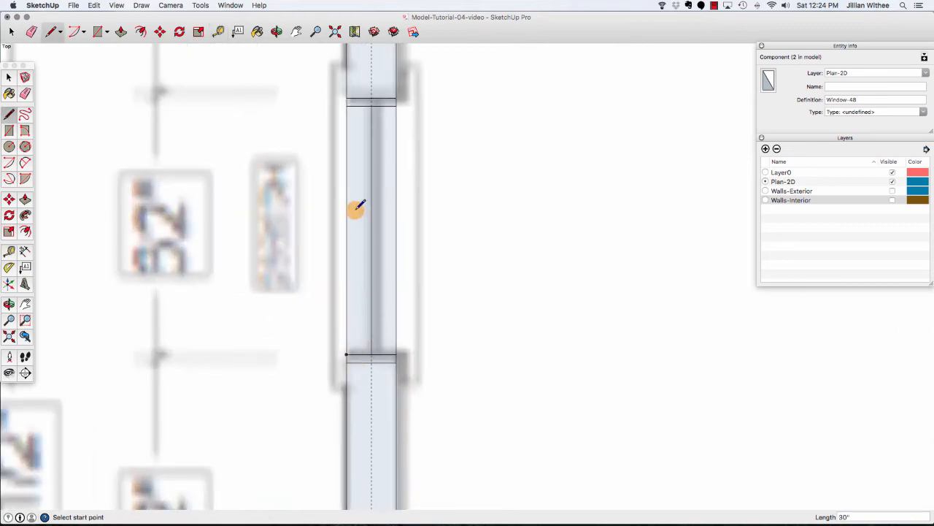
Copy the glass line slightly inward to form the second glass line of the pane.
left_click(11, 31)
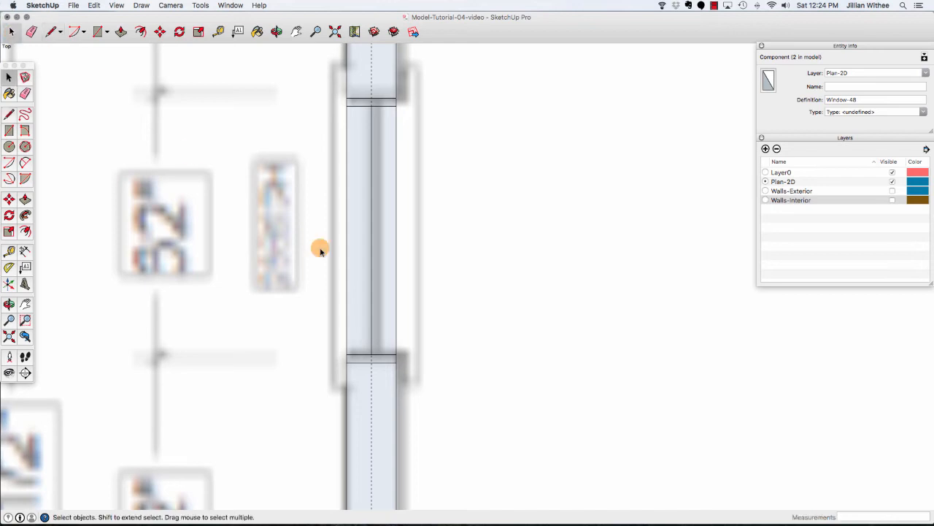
left_click(371, 216)
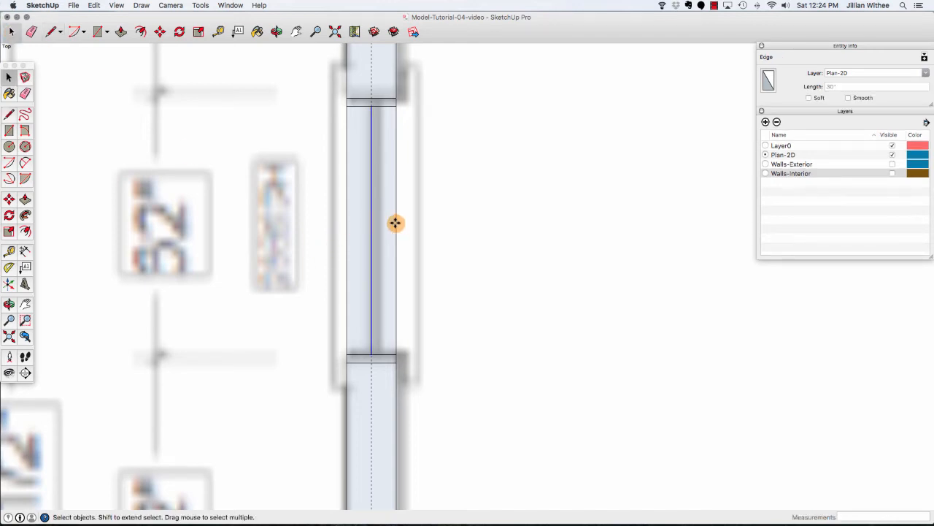
key("m")
left_click(372, 355)
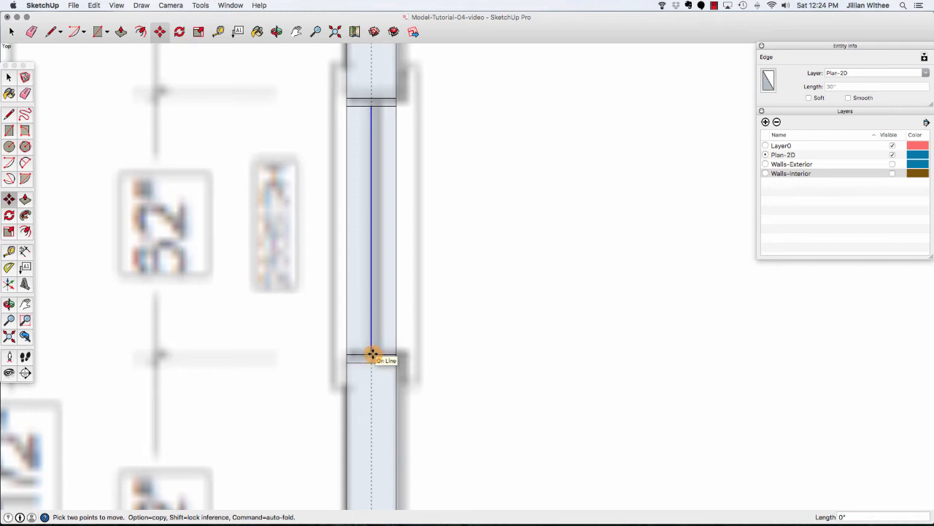
left_click(371, 355)
key("alt")
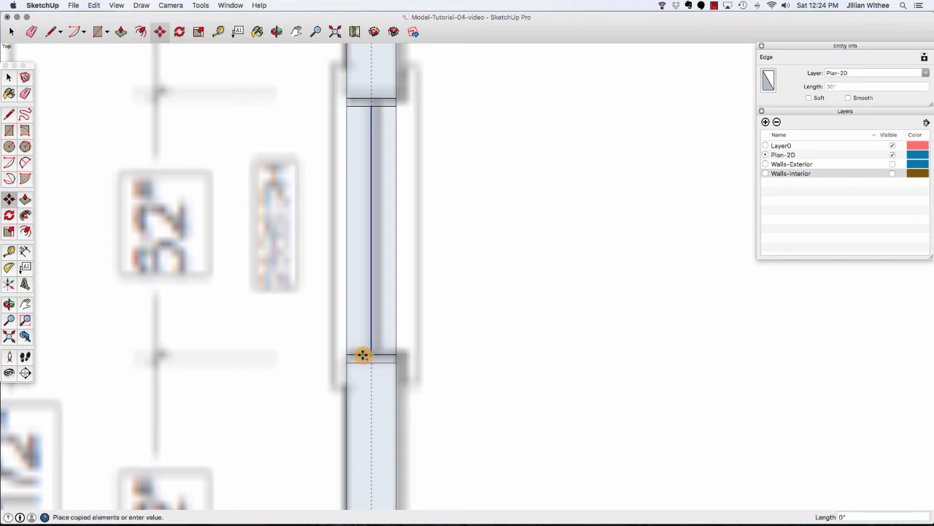
key("space")
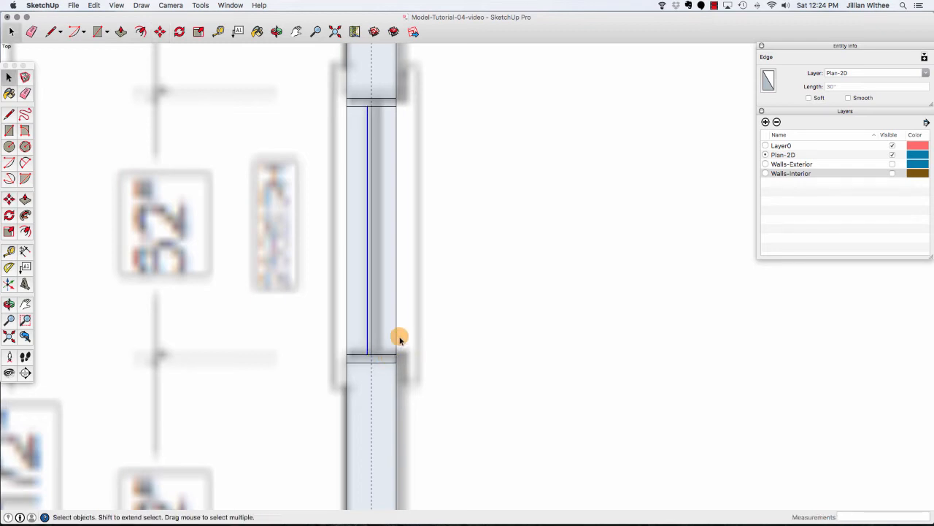
Delete all guides from the model.
scroll(303, 252, "down", 6)
scroll(325, 308, "up", 4)
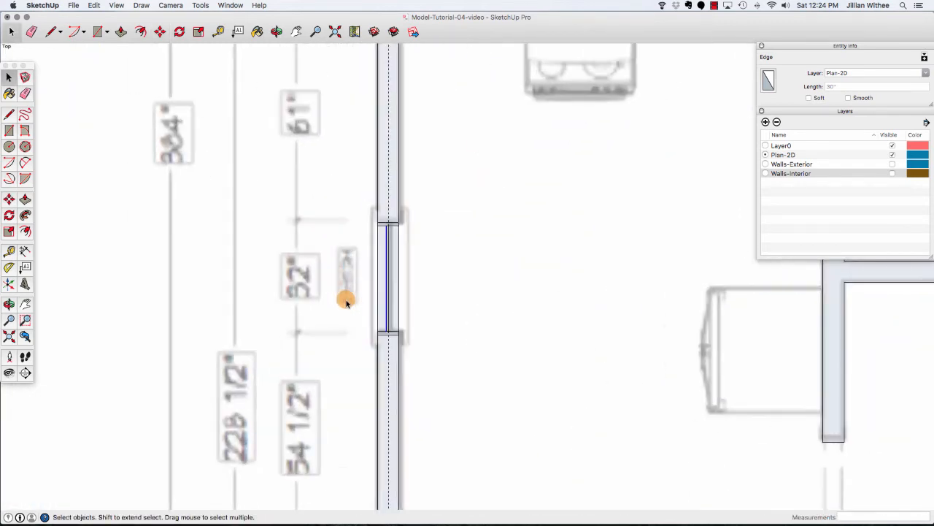
left_click(386, 276)
left_click(377, 273)
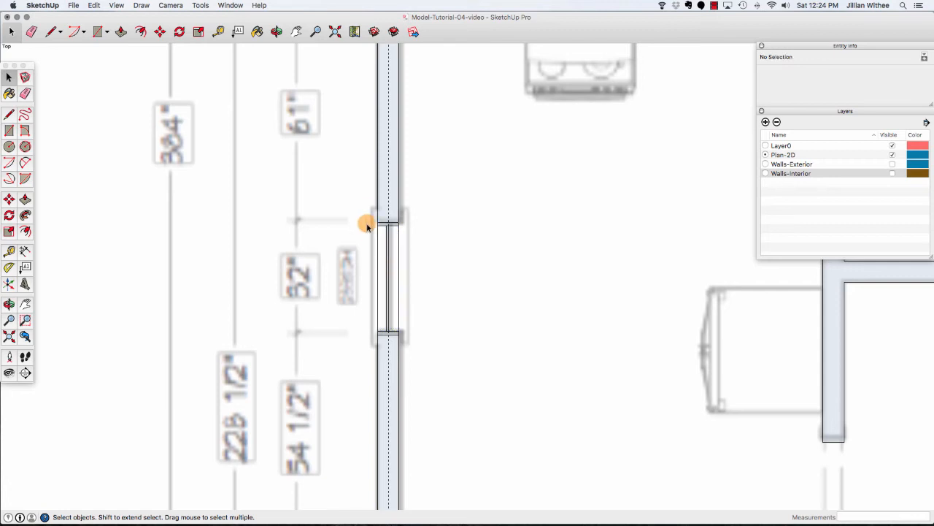
left_click(94, 5)
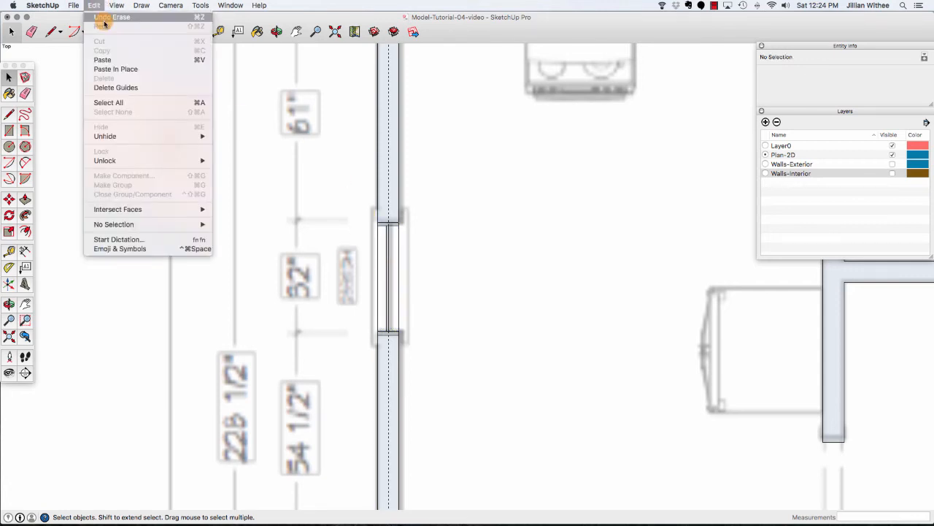
left_click(118, 84)
Make the window's jambs and glass lines into a component named Window-32.
left_click_drag(363, 206, 419, 344)
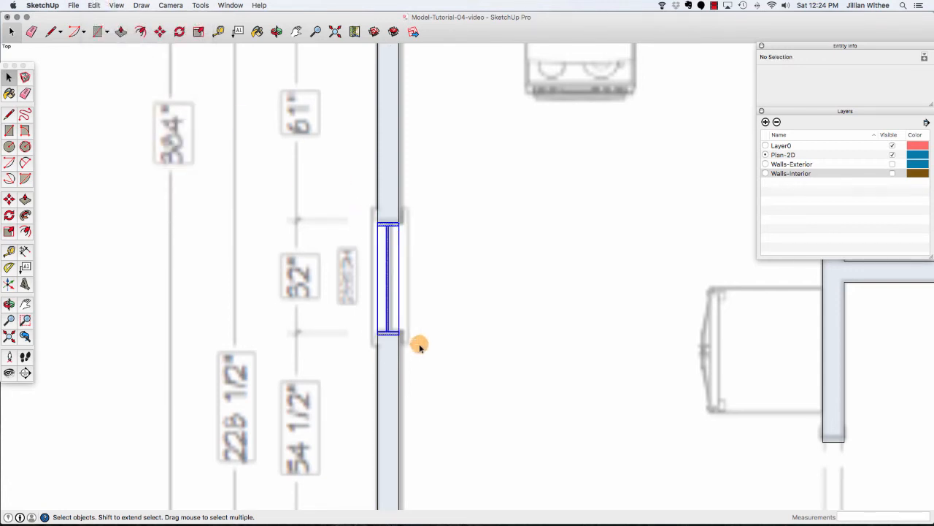
right_click(394, 305)
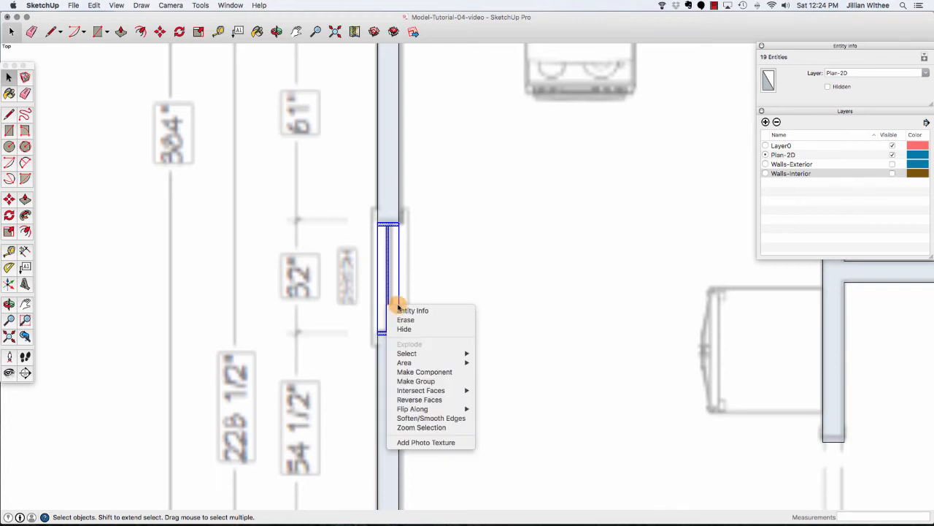
left_click(440, 371)
type("Windo")
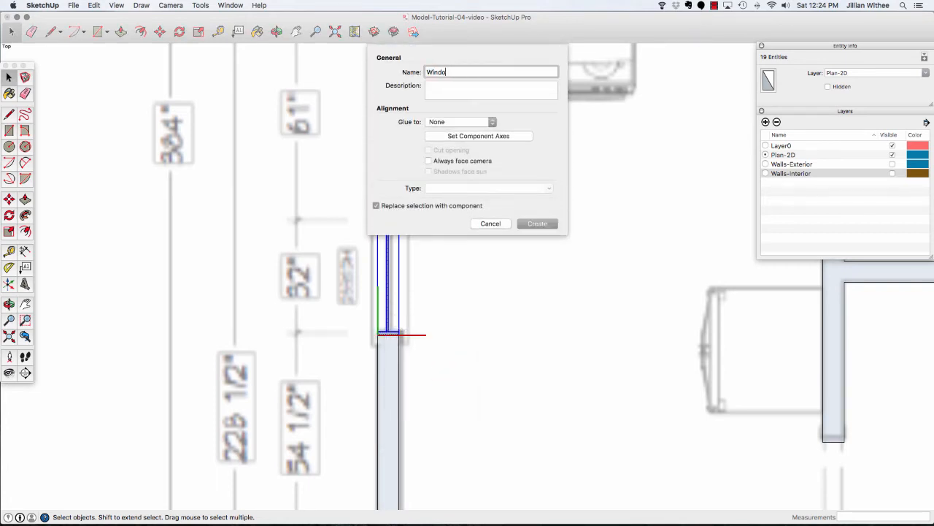
type("w-32")
key("Return")
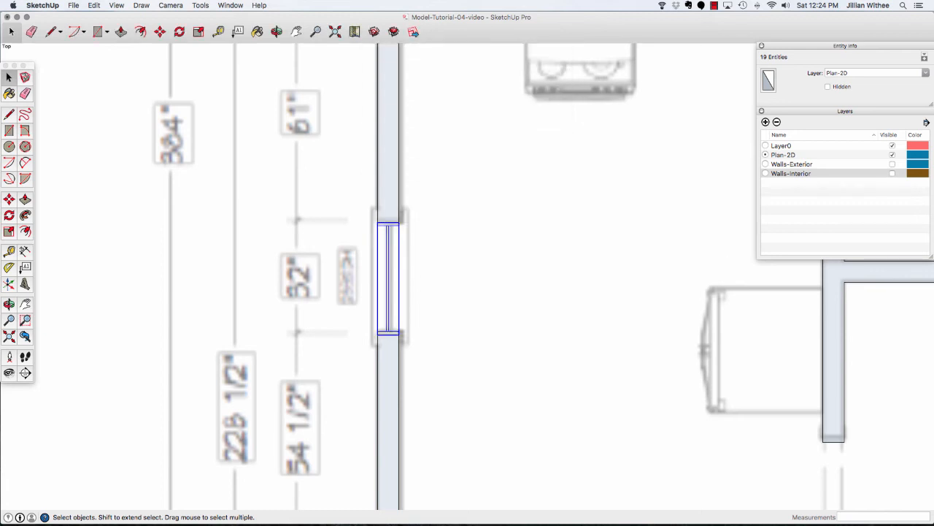
Draw a 36" door leaf rising from the end of the wall at the left side of the door opening.
scroll(204, 268, "down", 10)
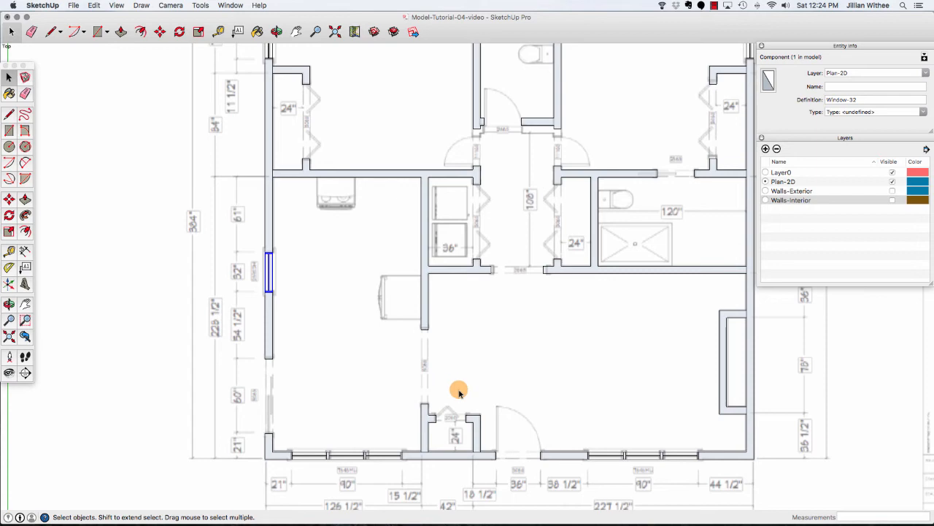
scroll(541, 473, "up", 8)
scroll(540, 473, "up", 6)
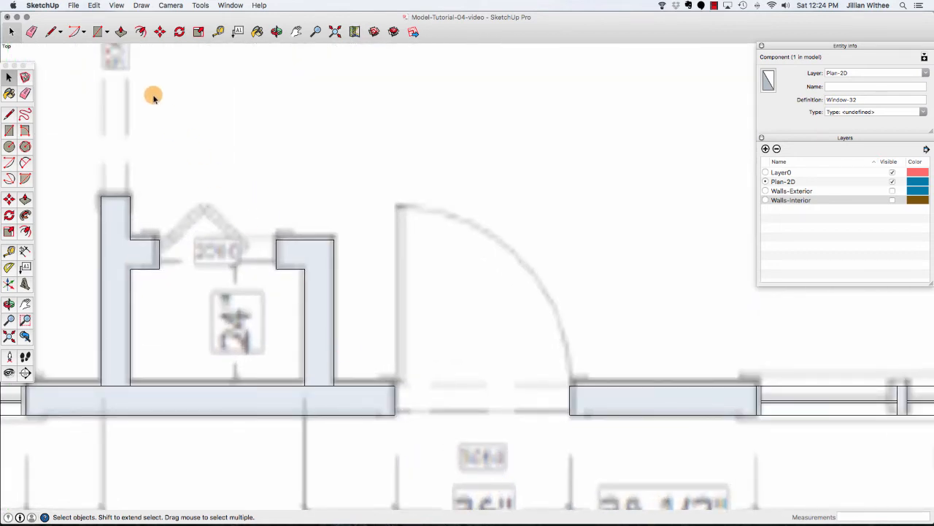
left_click(51, 31)
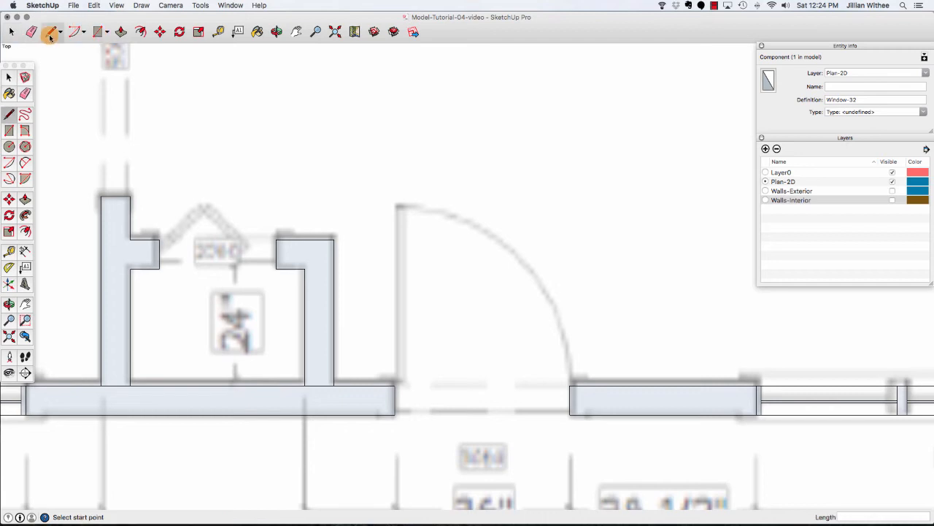
left_click(395, 384)
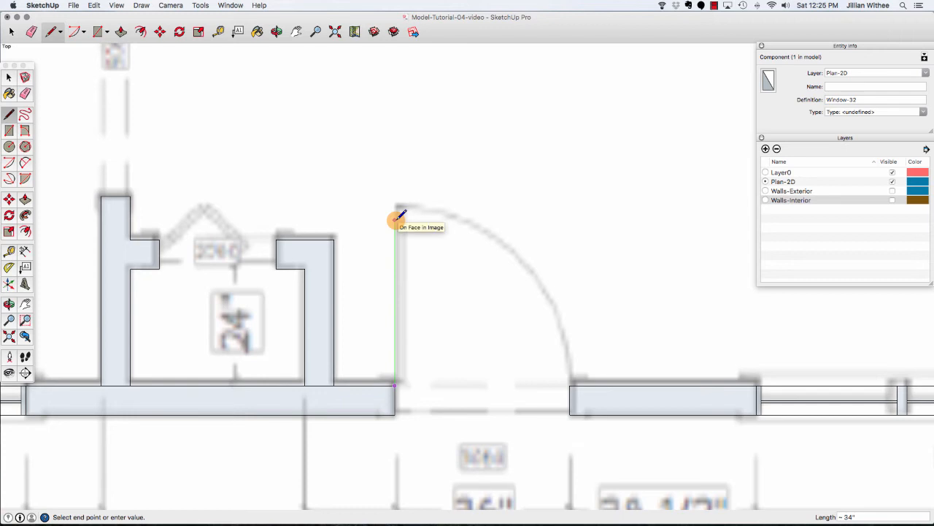
type("6")
key("Return")
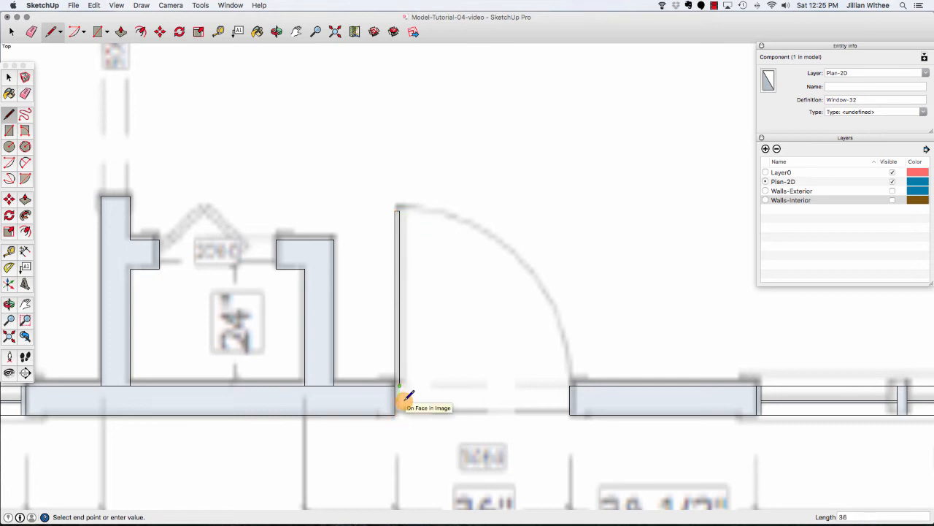
left_click(391, 382)
key("space")
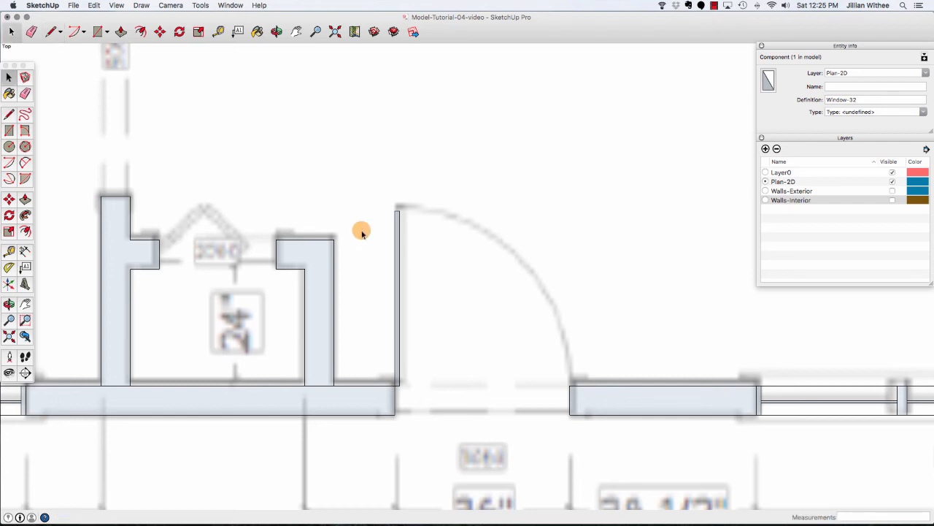
Select the door leaf's face and edges and make them a group.
left_click_drag(376, 202, 422, 395)
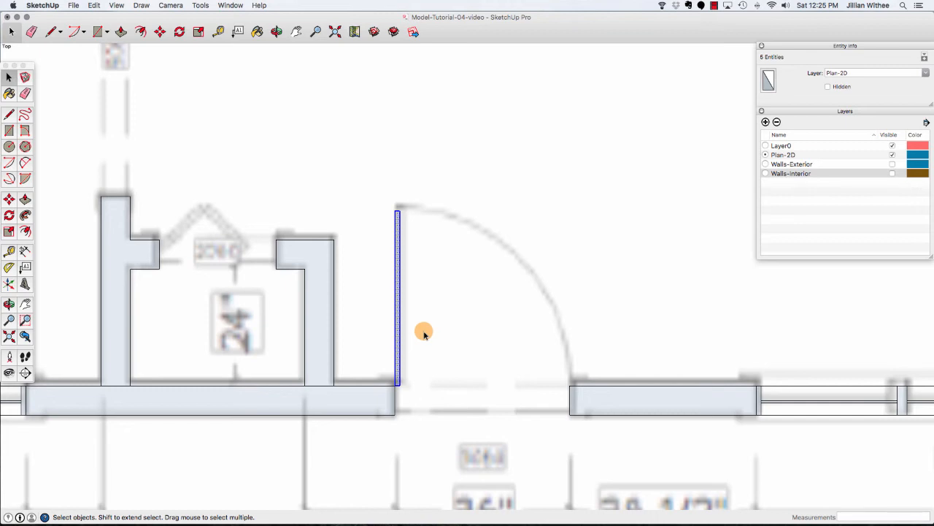
left_click(424, 334)
double_click(398, 333)
right_click(398, 332)
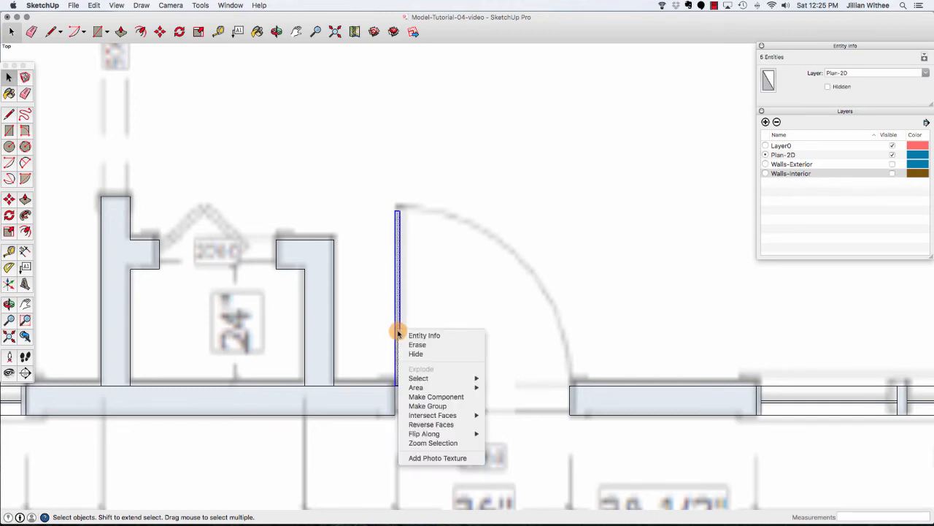
left_click(427, 406)
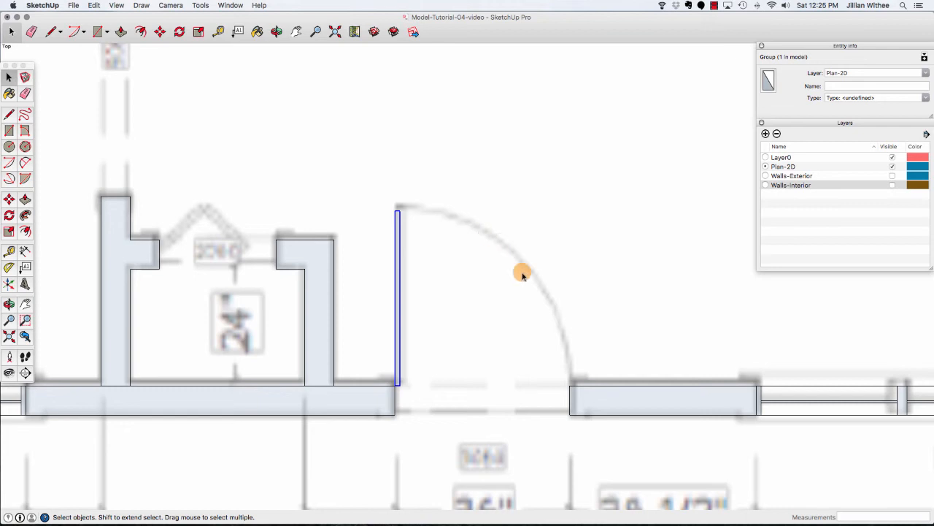
Draw a circle with a 36" radius centred on the door leaf's hinge point, reaching its top end.
left_click(9, 146)
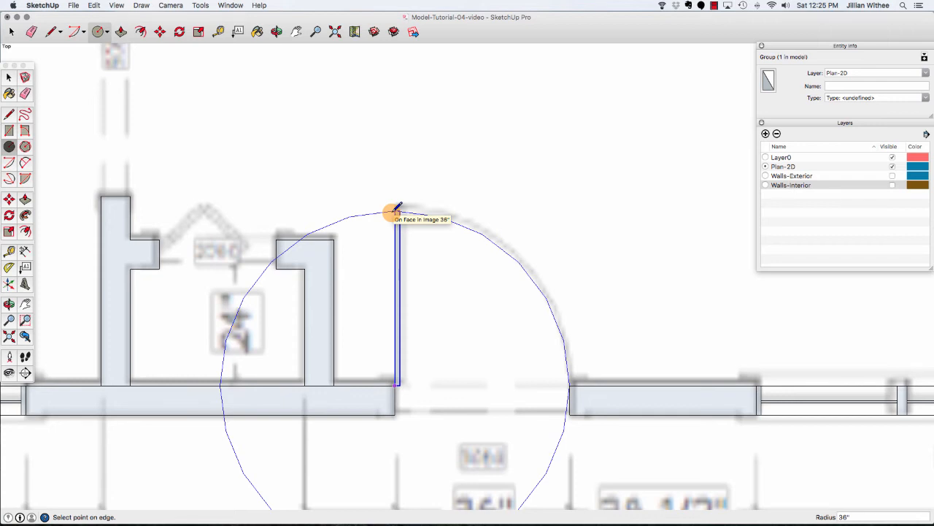
left_click(395, 210)
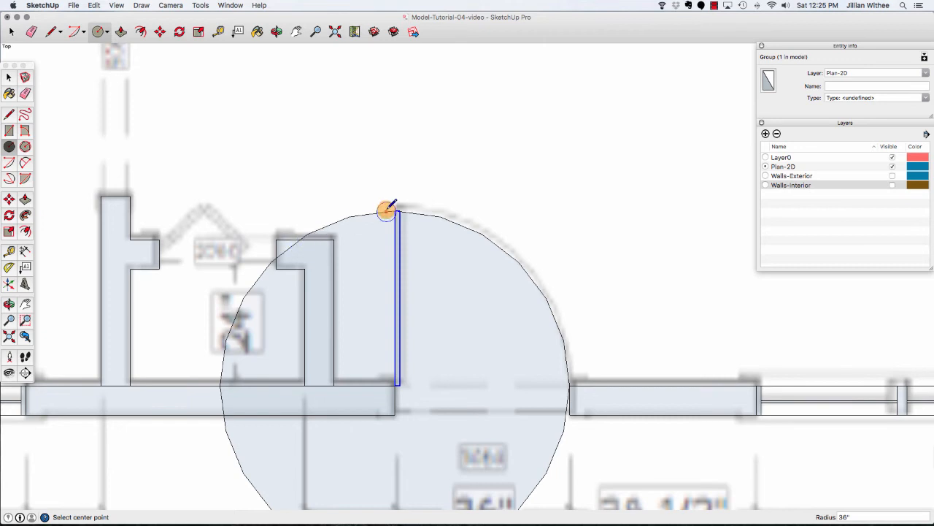
Draw a line from the hinge point up along the door leaf to the circle's edge.
scroll(398, 154, "down", 3)
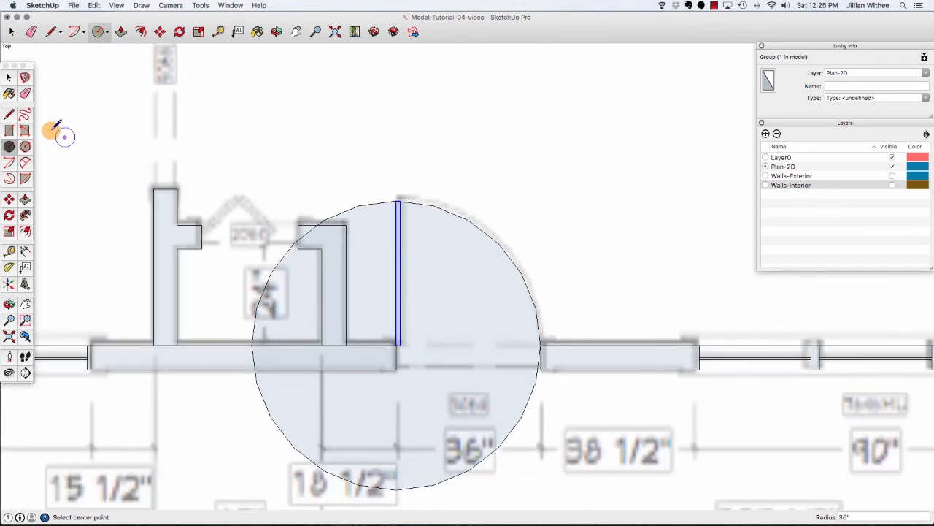
left_click(9, 115)
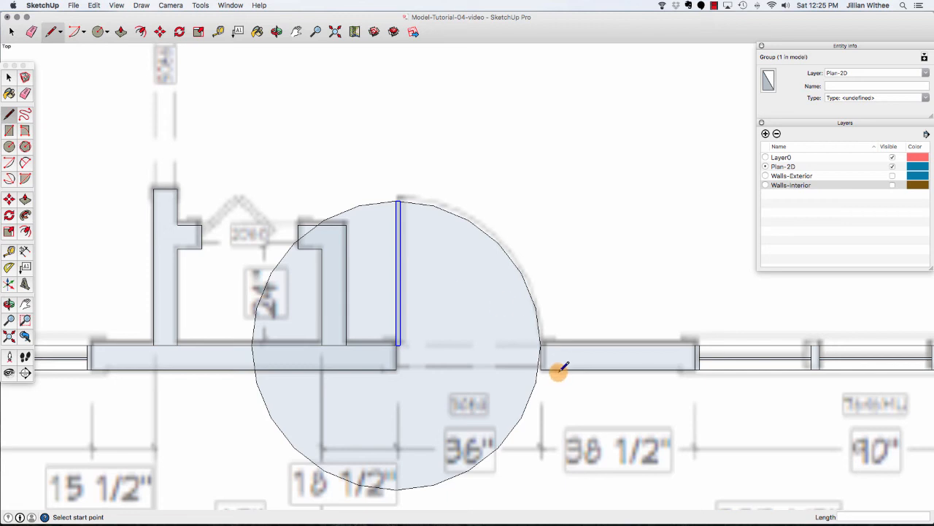
left_click(394, 345)
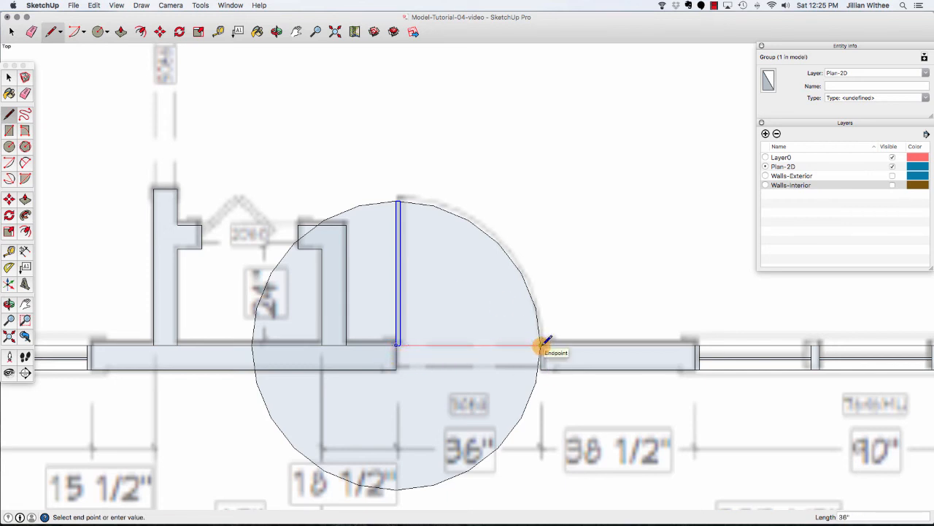
key("space")
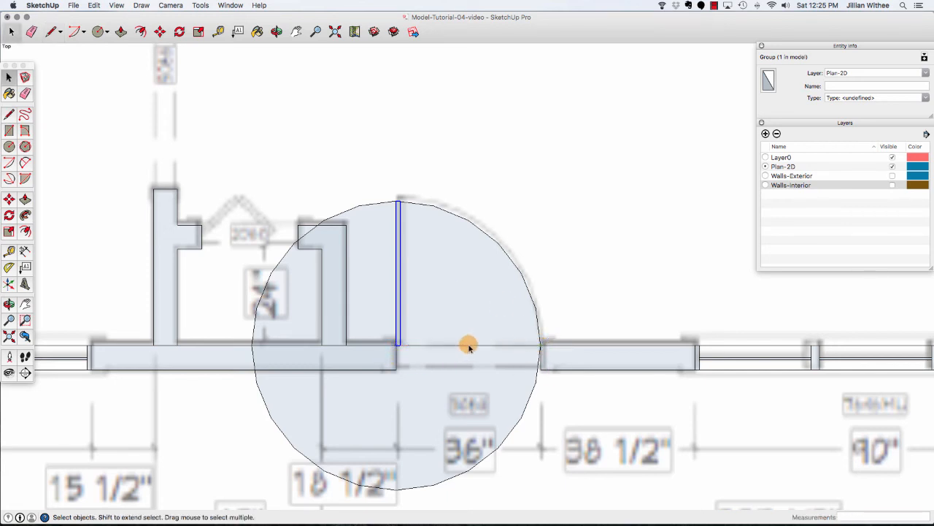
key("l")
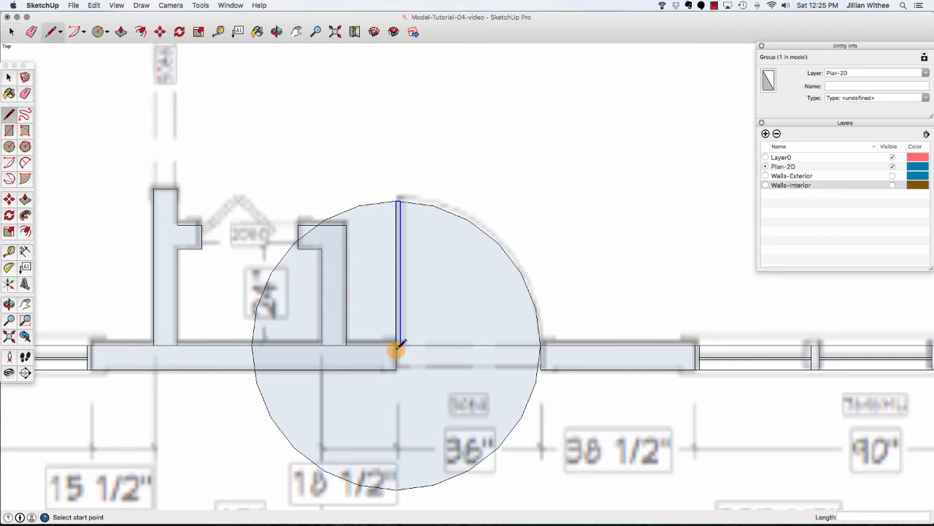
left_click(396, 345)
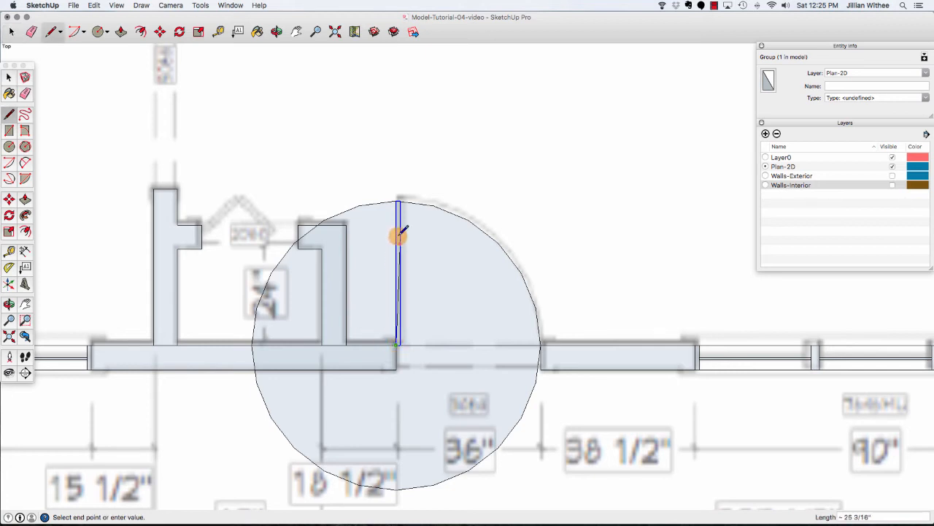
scroll(396, 202, "up", 5)
left_click(406, 206)
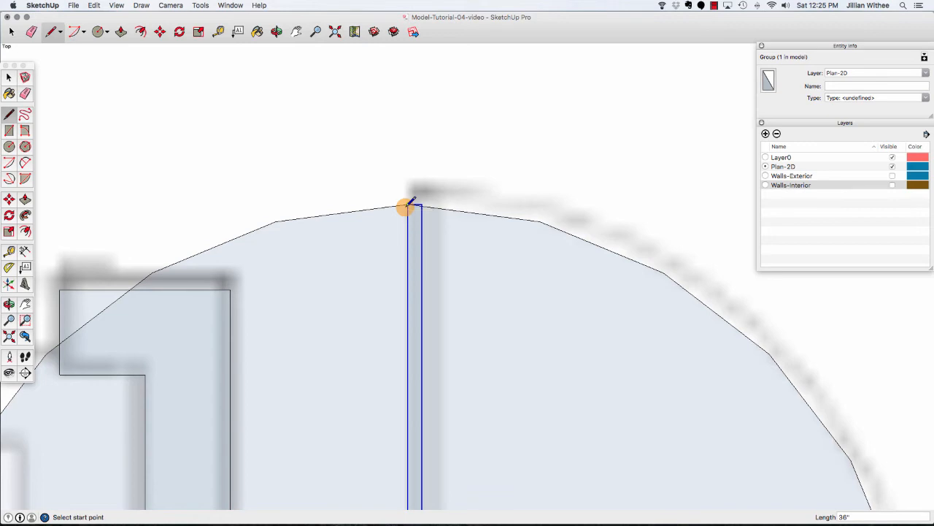
scroll(388, 153, "down", 4)
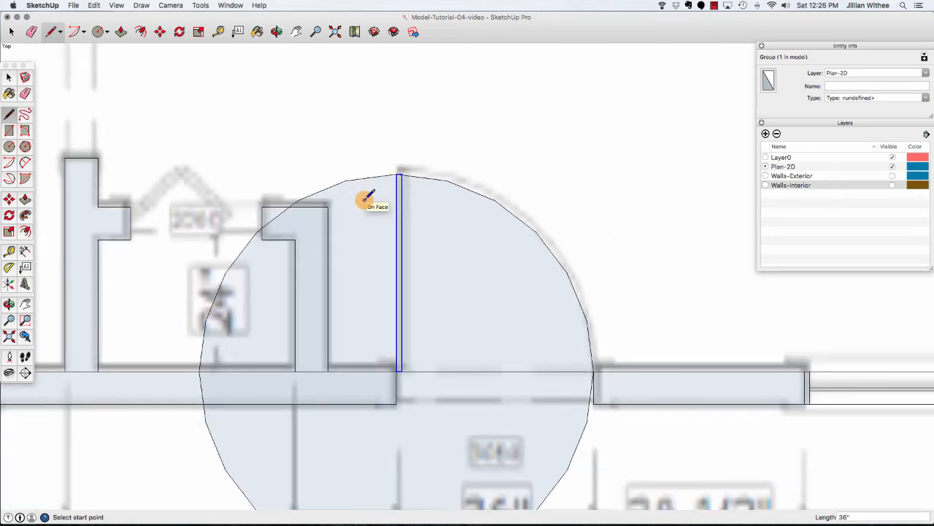
key("space")
Erase the unwanted parts of the circle, leaving a quarter arc for the door swing.
left_click(352, 182)
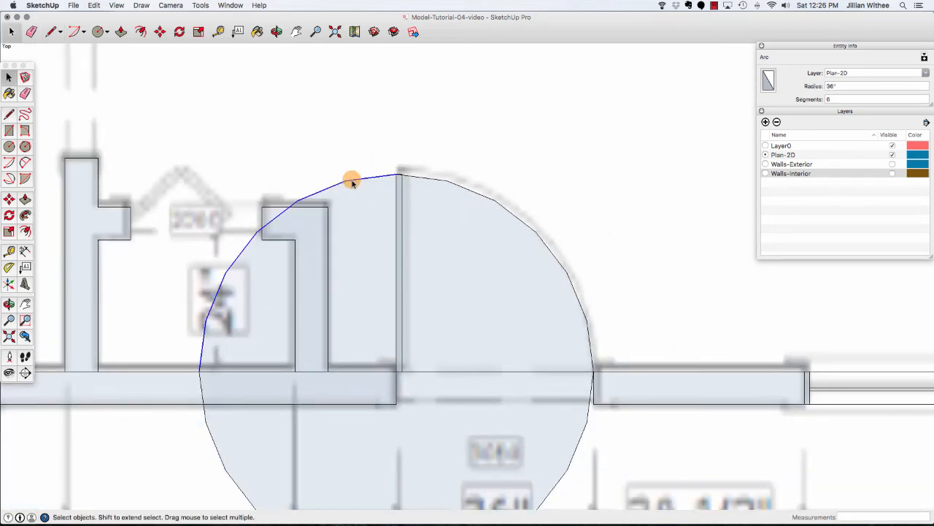
key("Delete")
scroll(352, 182, "down", 2)
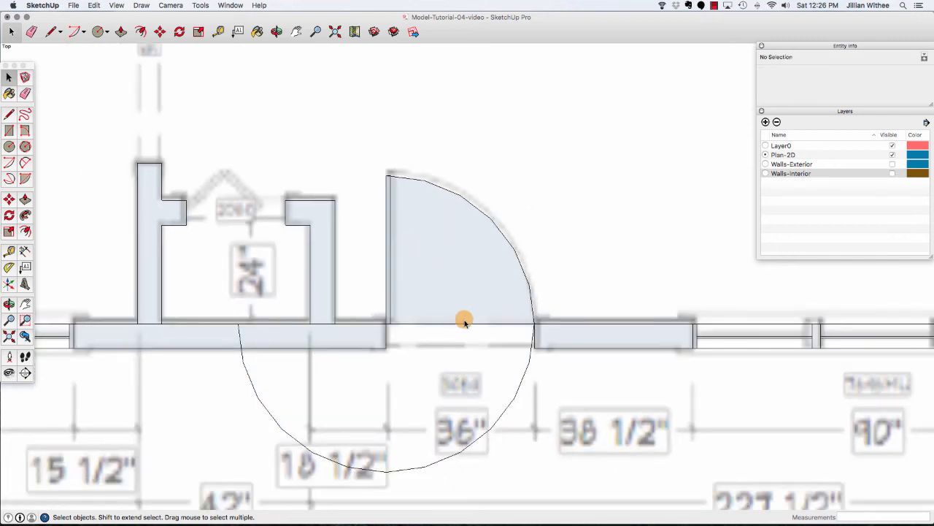
left_click(525, 369)
key("Delete")
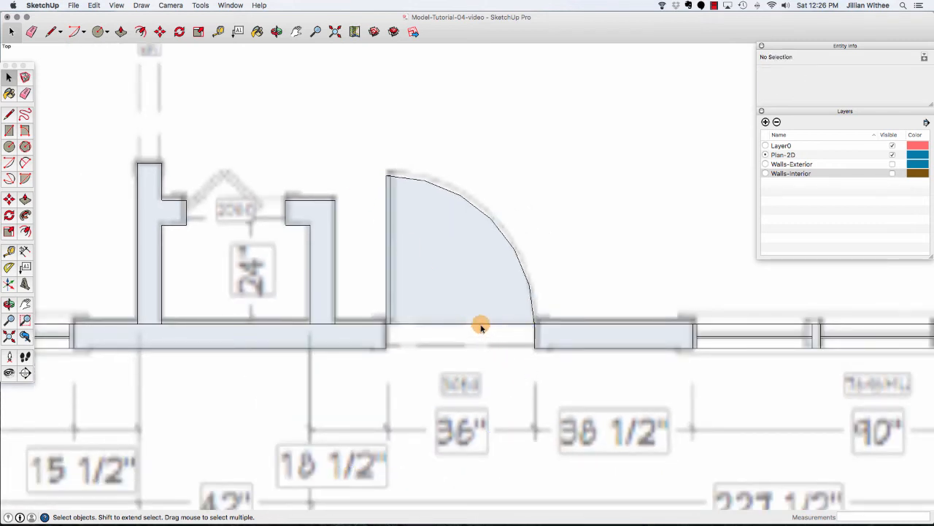
key("Delete")
left_click(386, 217)
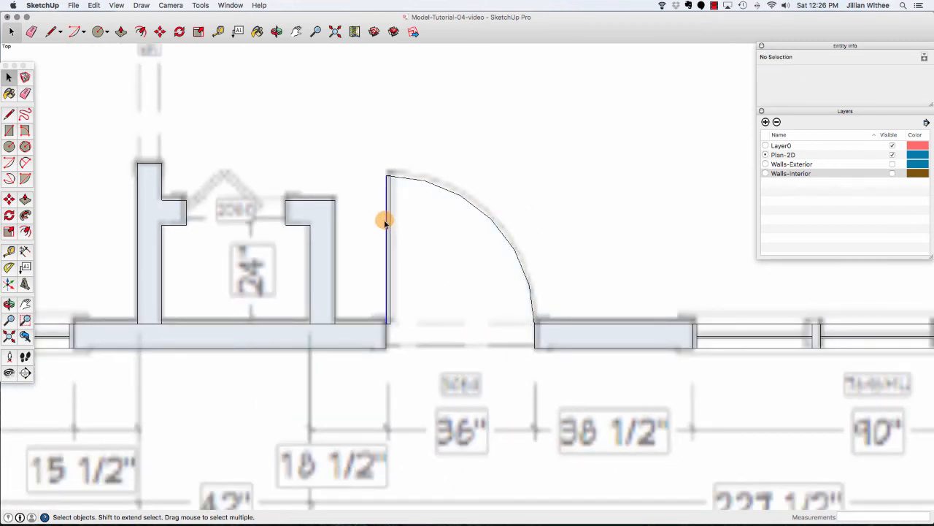
left_click(455, 284)
Set the door swing arc's segment count to 10 to smooth it.
scroll(473, 219, "up", 3)
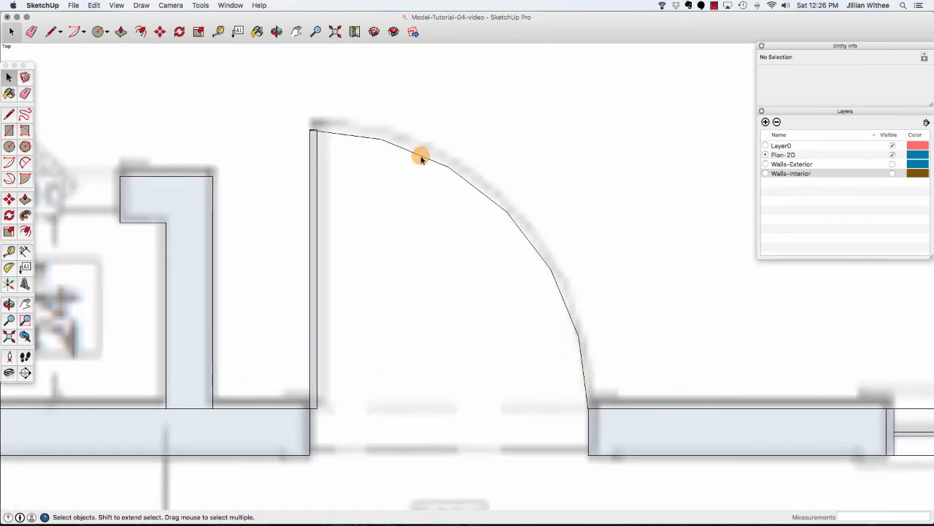
left_click(477, 188)
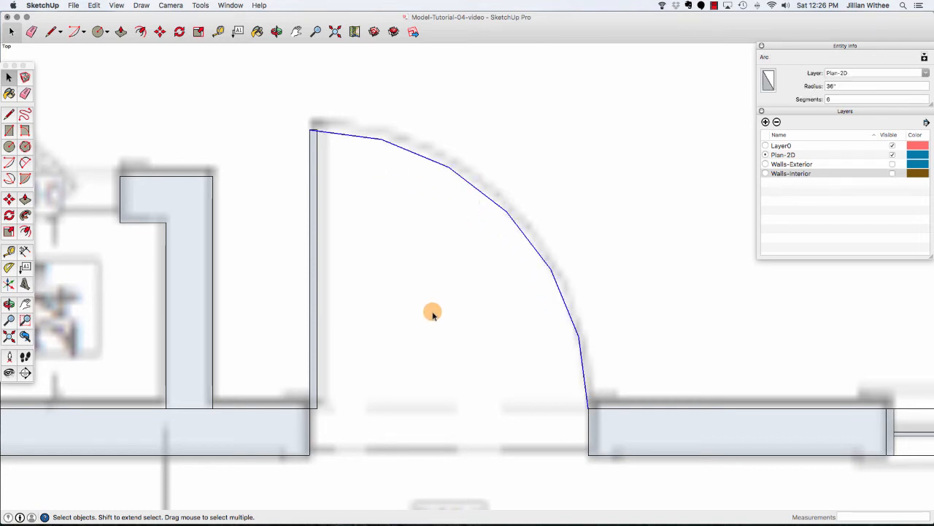
left_click(835, 100)
key("BackSpace")
left_click(832, 101)
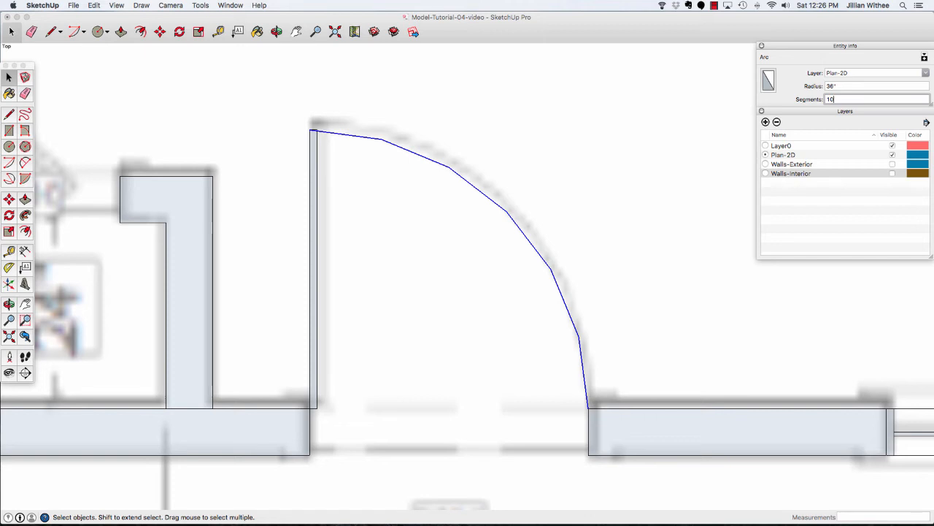
key("Return")
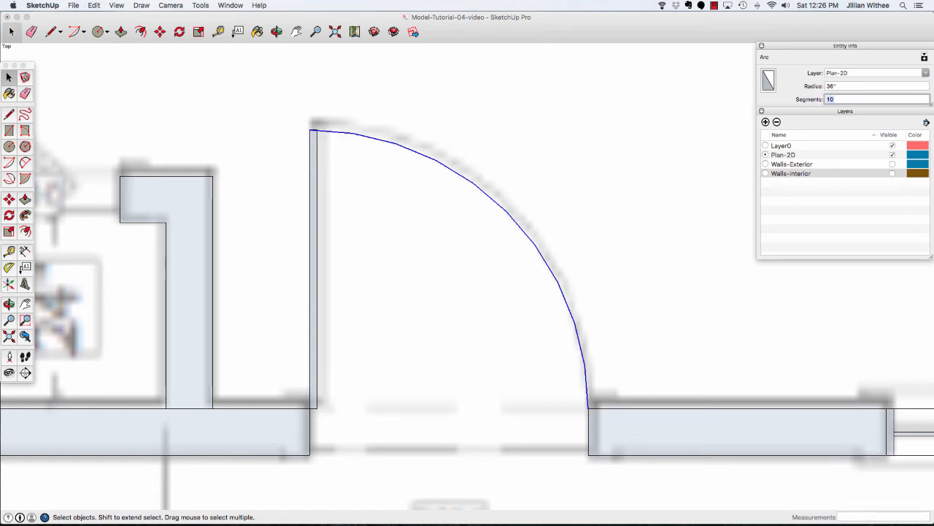
type("2")
key("Return")
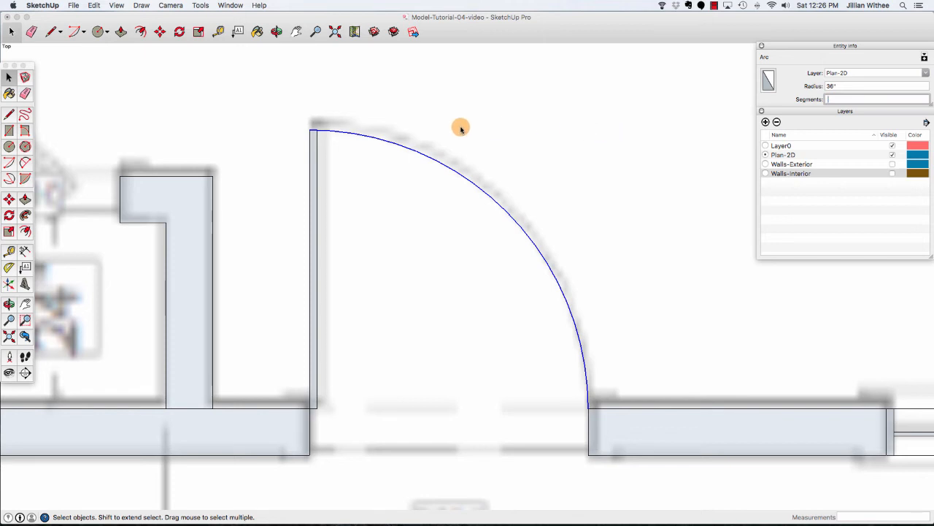
Turn the door leaf and its swing arc into a component named Door-36.
scroll(538, 164, "down", 3)
left_click_drag(352, 129, 582, 359)
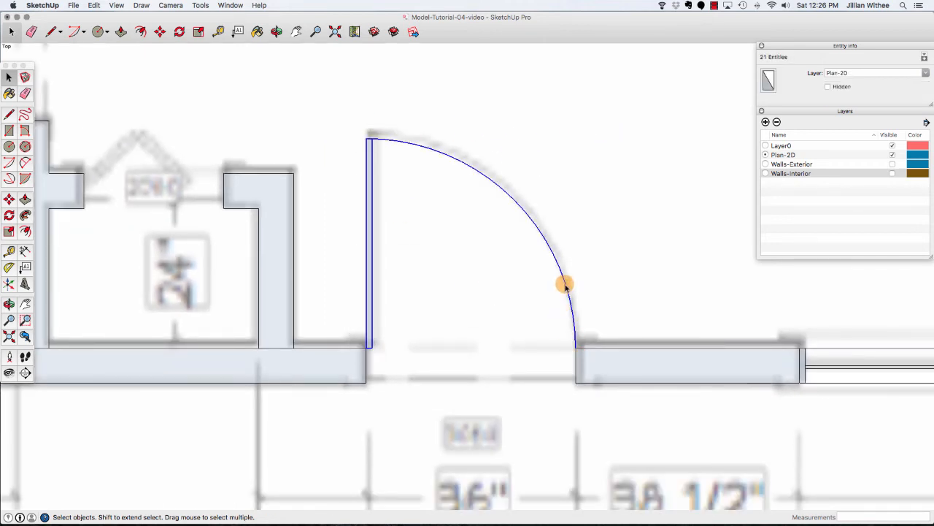
right_click(565, 285)
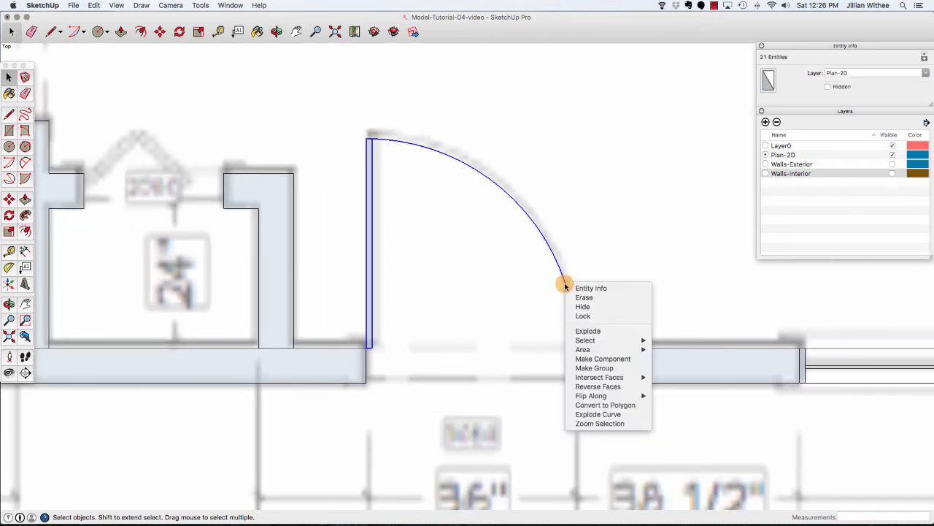
left_click(589, 359)
type("Door-36")
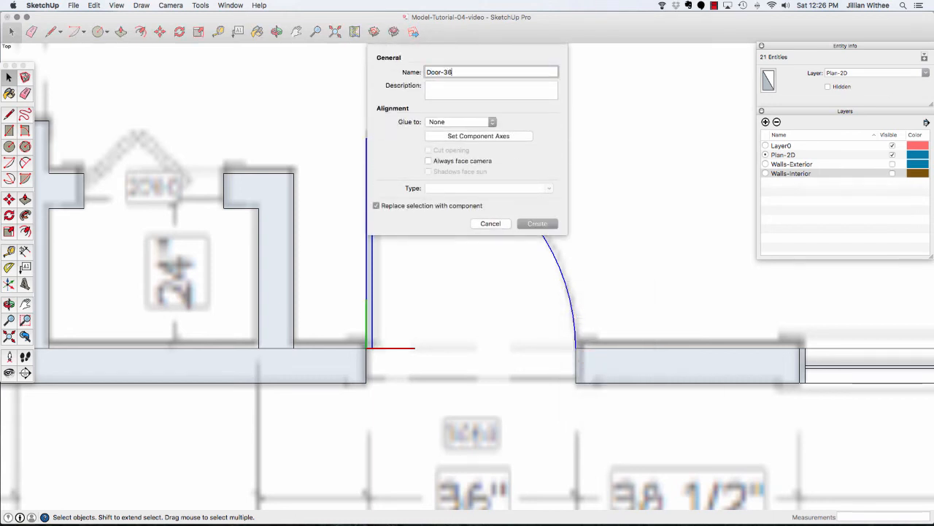
key("Return")
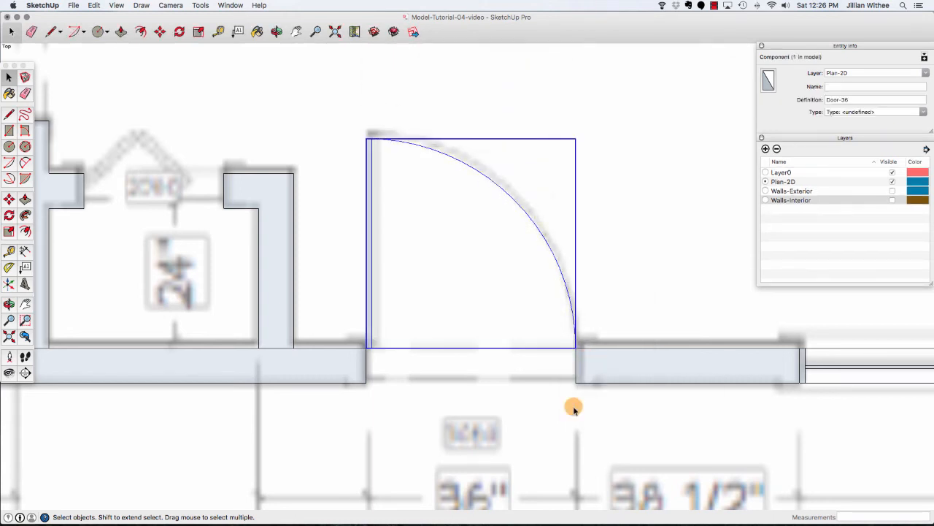
Draw a 30 by 1 inch door leaf rectangle at the hinge side of the upper hallway doorway.
scroll(497, 456, "down", 3)
scroll(496, 456, "down", 2)
left_click(536, 377)
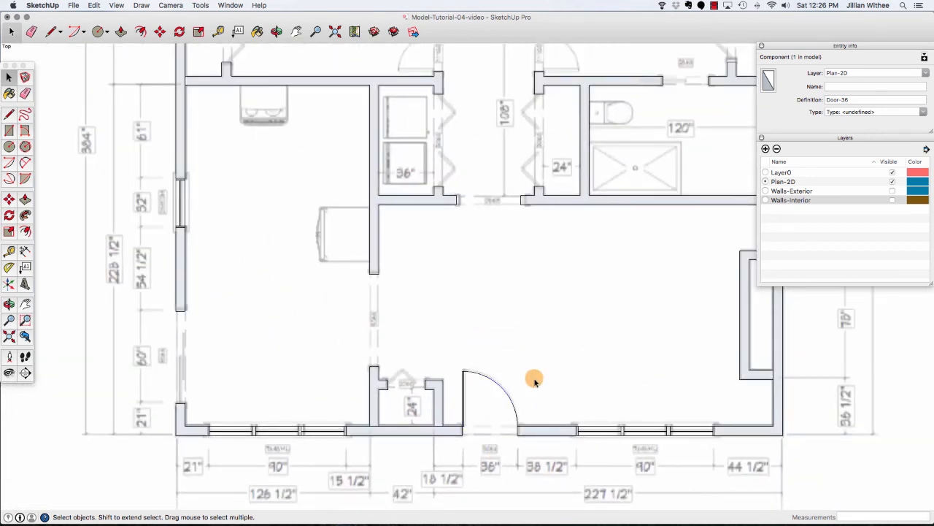
scroll(459, 428, "down", 5)
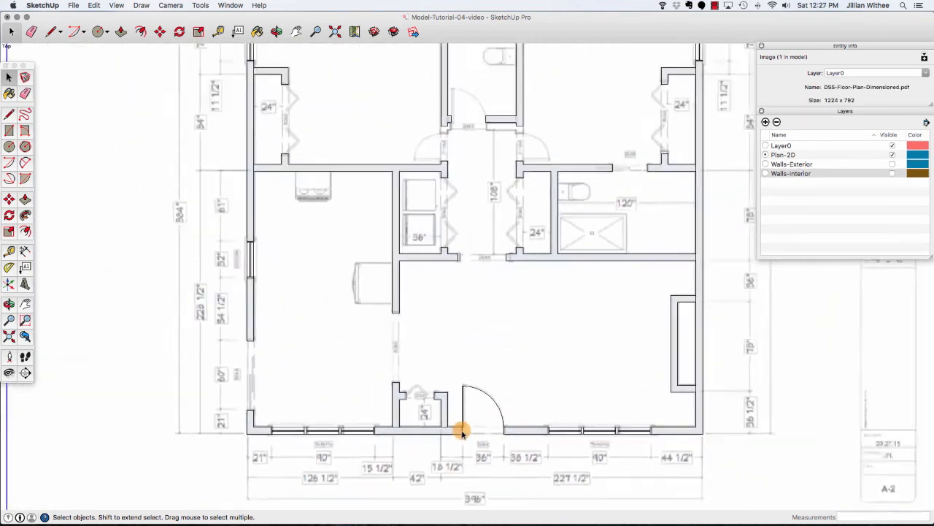
scroll(472, 260, "up", 6)
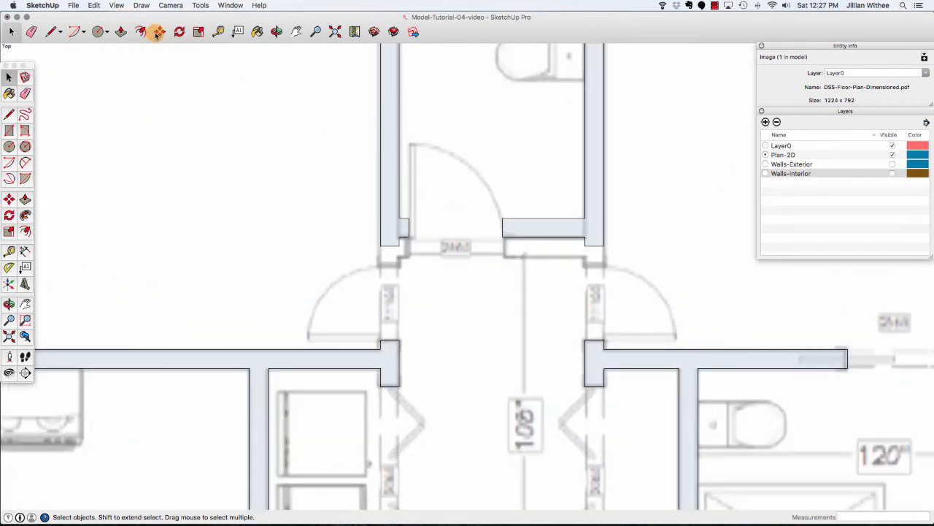
left_click(9, 130)
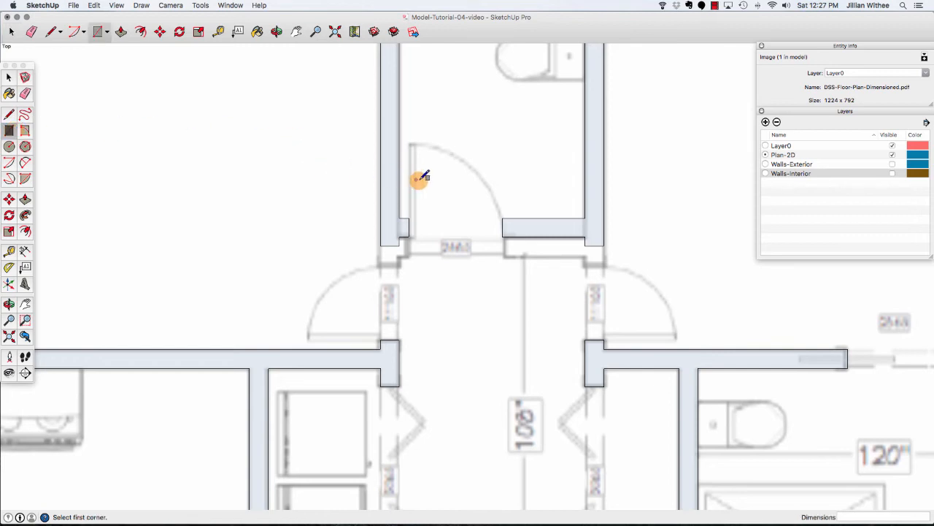
scroll(417, 184, "down", 1)
scroll(419, 214, "up", 2)
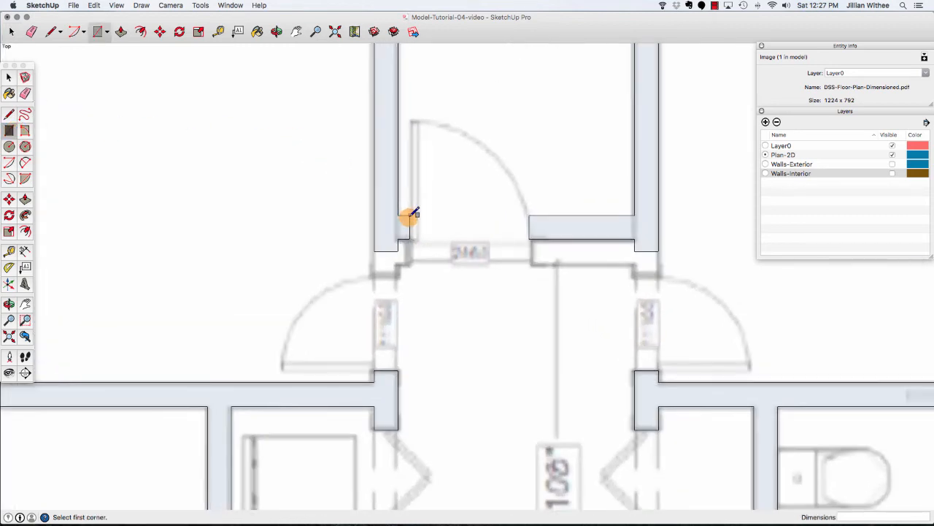
left_click(413, 214)
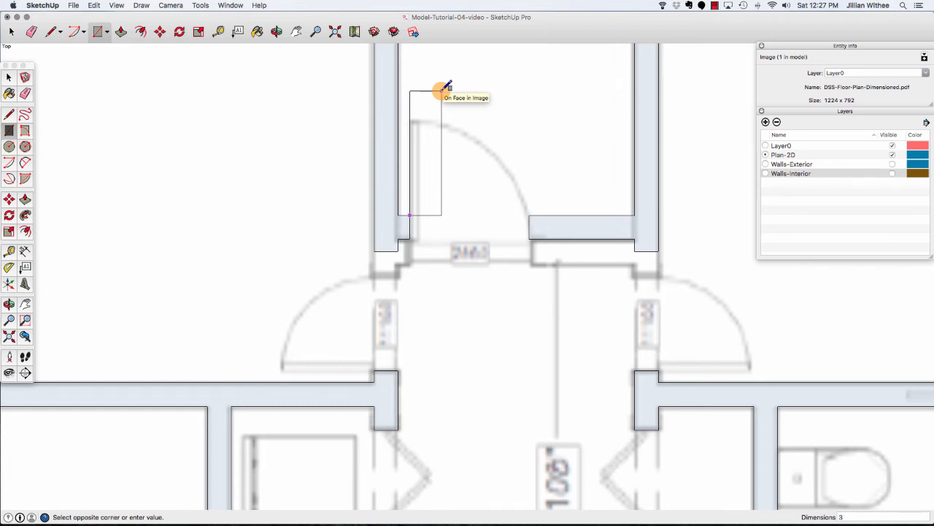
key("Return")
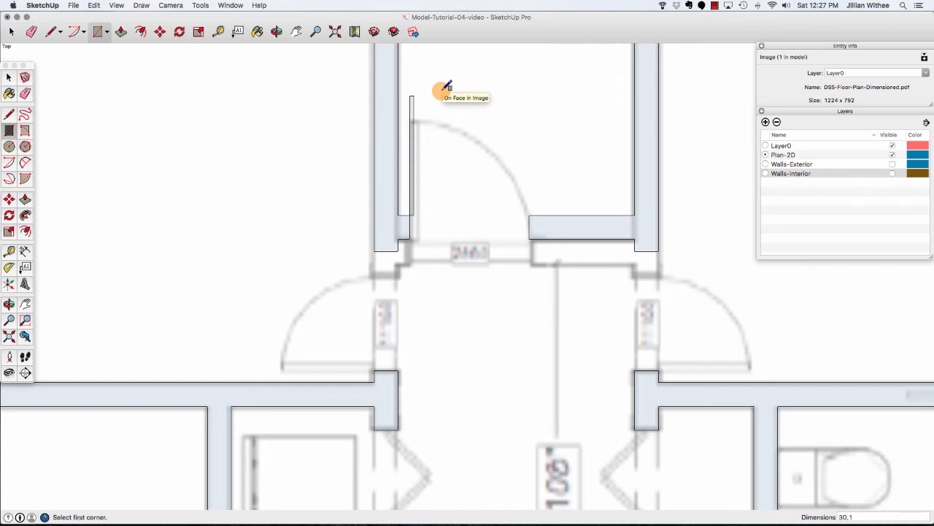
Group the new door leaf rectangle.
key("space")
double_click(412, 120)
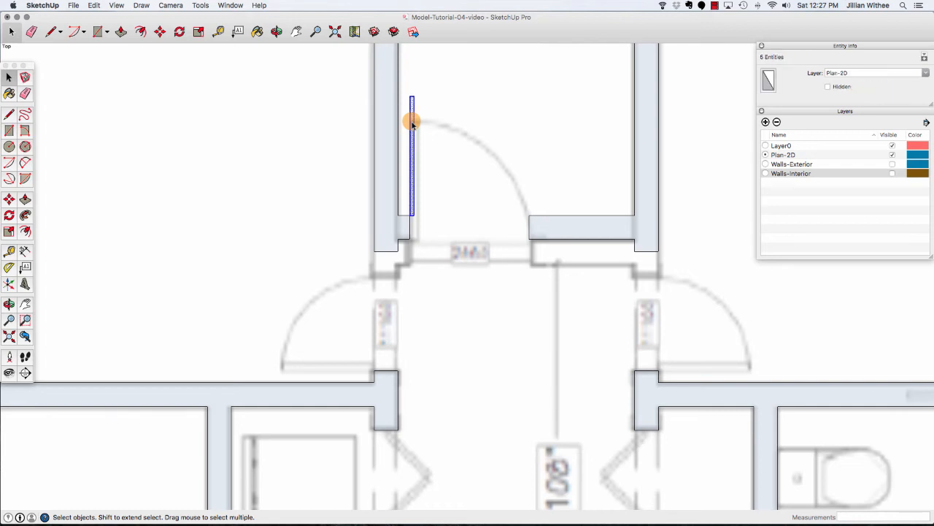
right_click(413, 121)
left_click(422, 194)
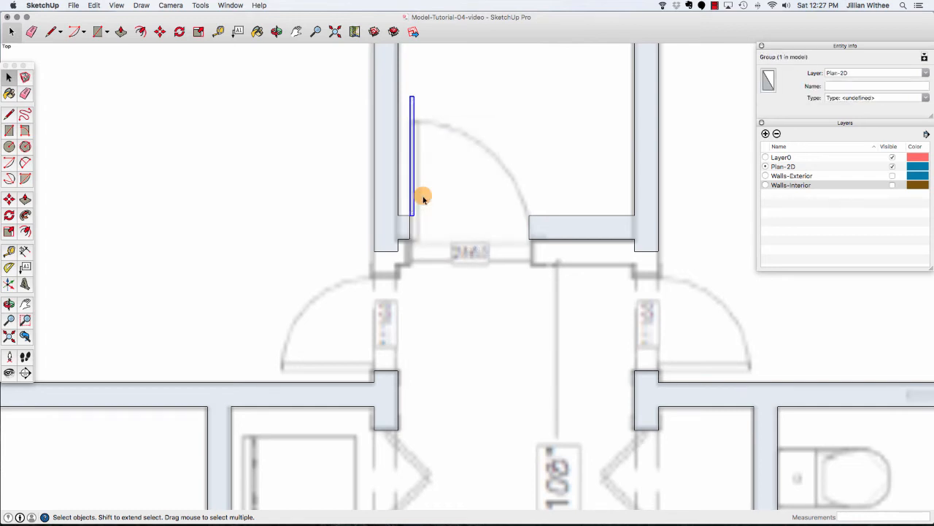
Draw a circle with a 30" radius centred on the hinge point, reaching the door leaf's top end.
key("c")
left_click(410, 216)
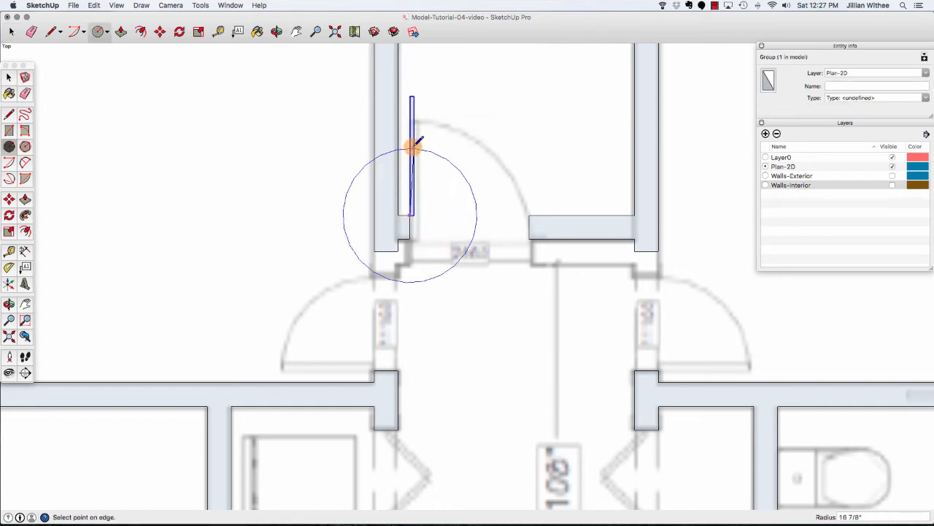
left_click(411, 95)
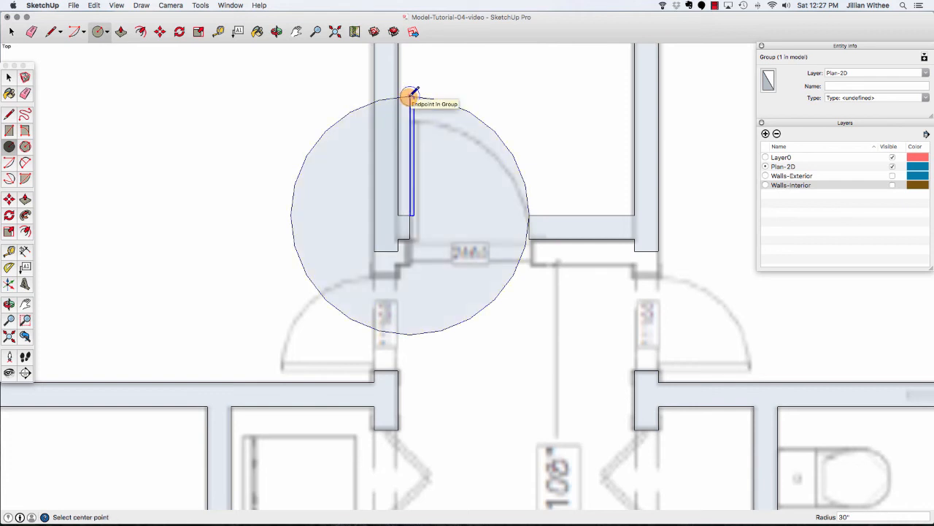
Draw a line from the hinge point across the doorway to the circle's edge.
key("l")
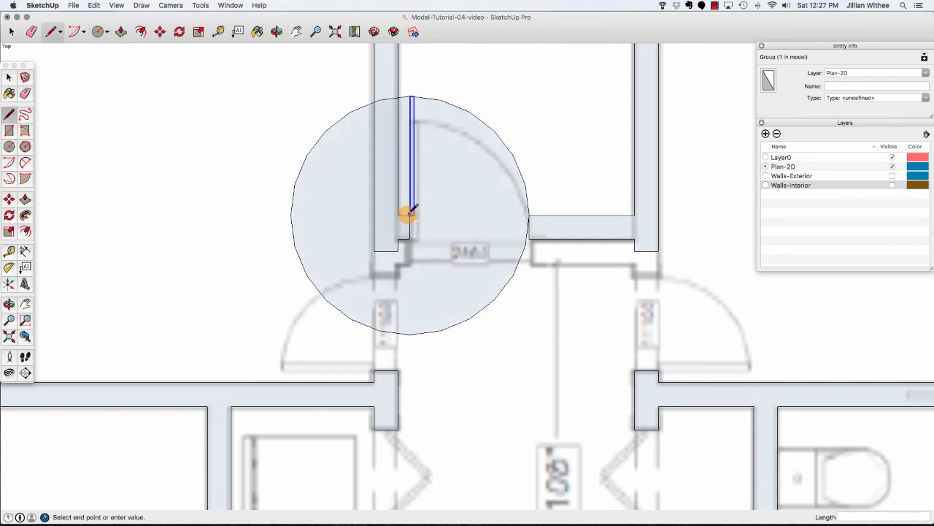
left_click(529, 215)
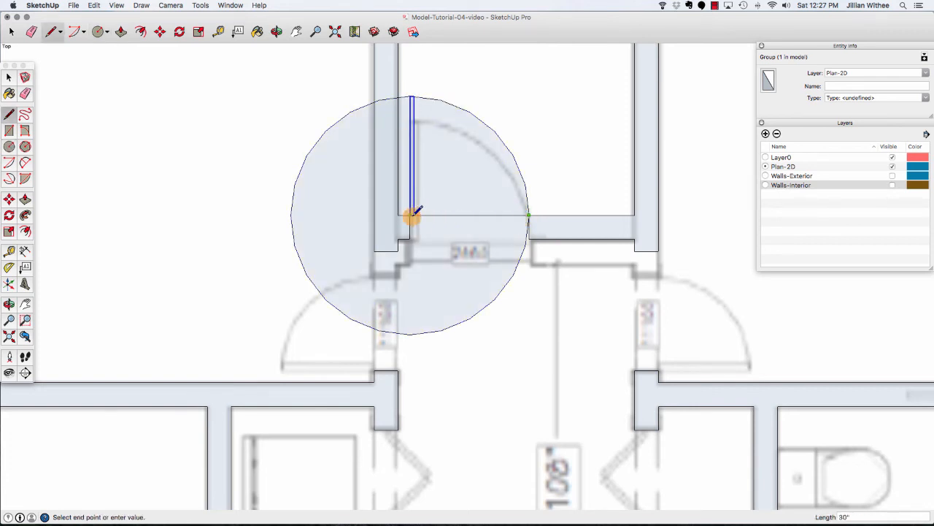
key("Escape")
left_click(413, 96)
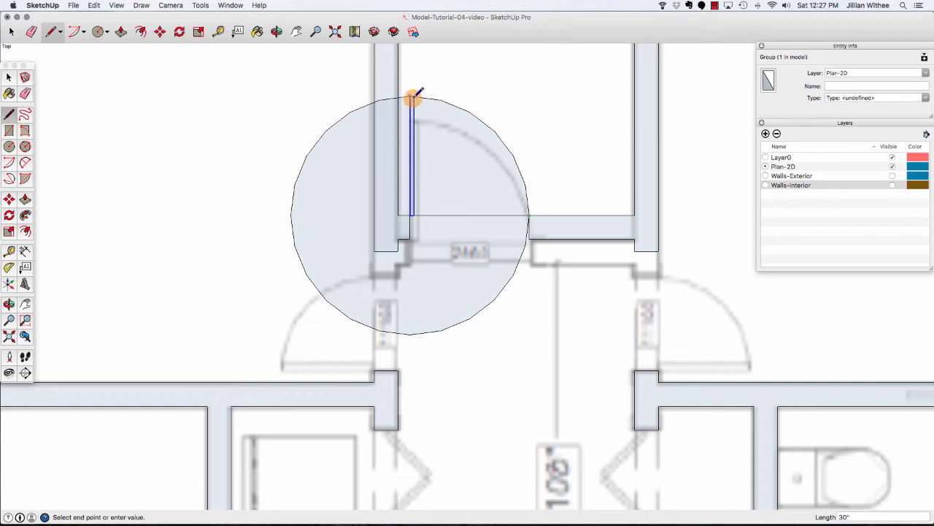
key("space")
left_click(345, 121)
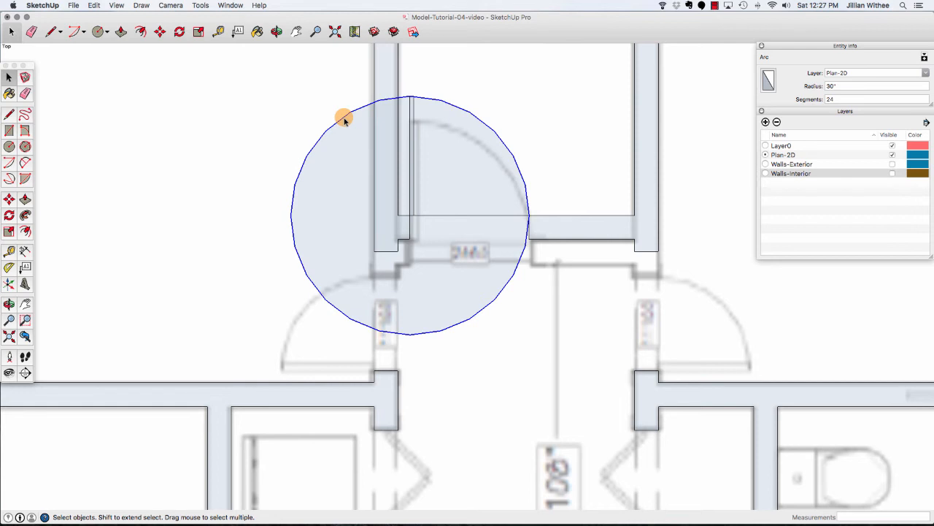
key("l")
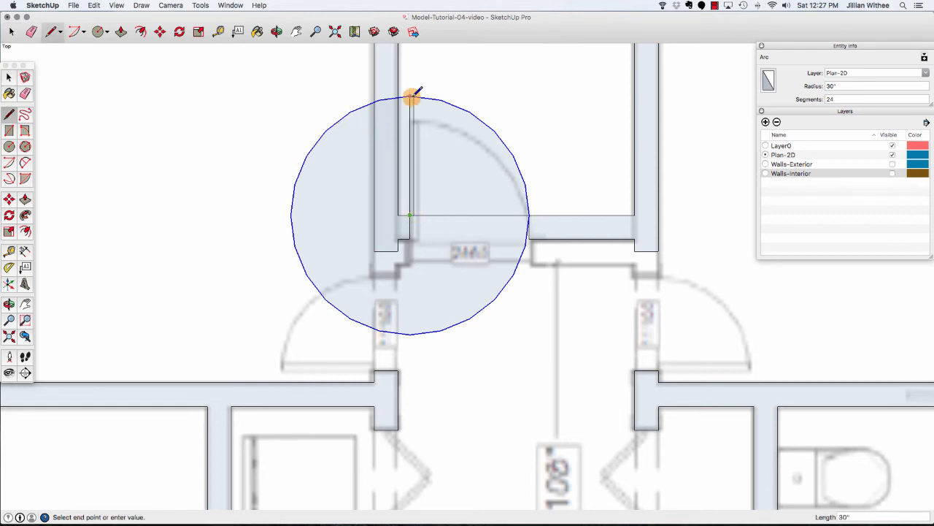
scroll(409, 94, "up", 4)
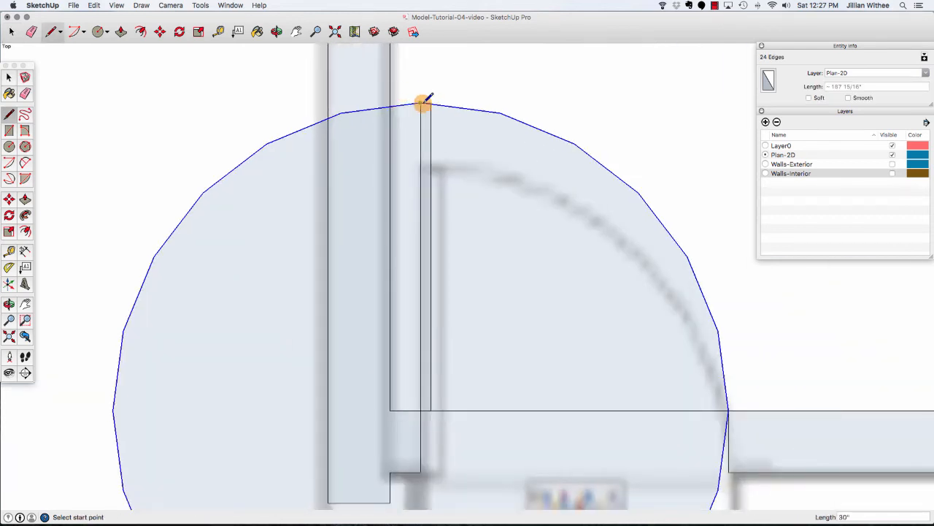
scroll(421, 102, "up", 3)
left_click(432, 110)
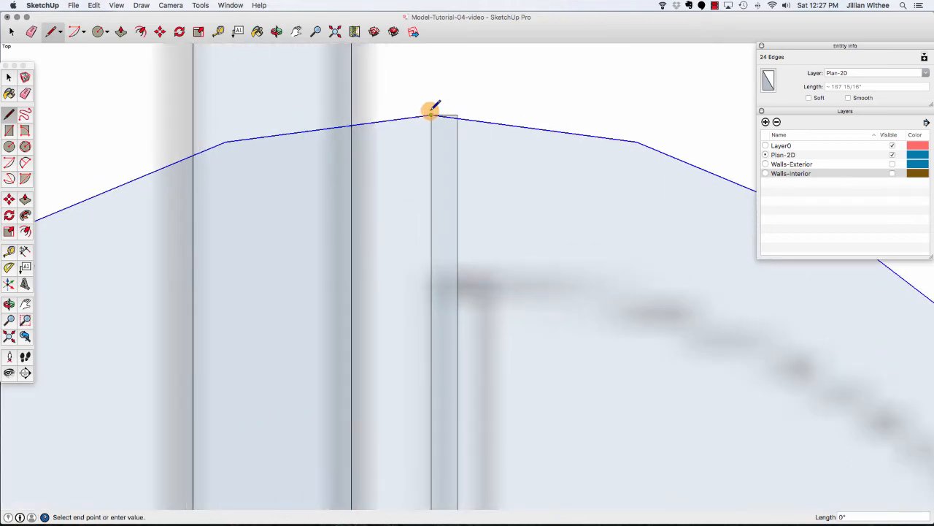
scroll(429, 103, "down", 2)
scroll(426, 102, "down", 6)
scroll(427, 209, "up", 4)
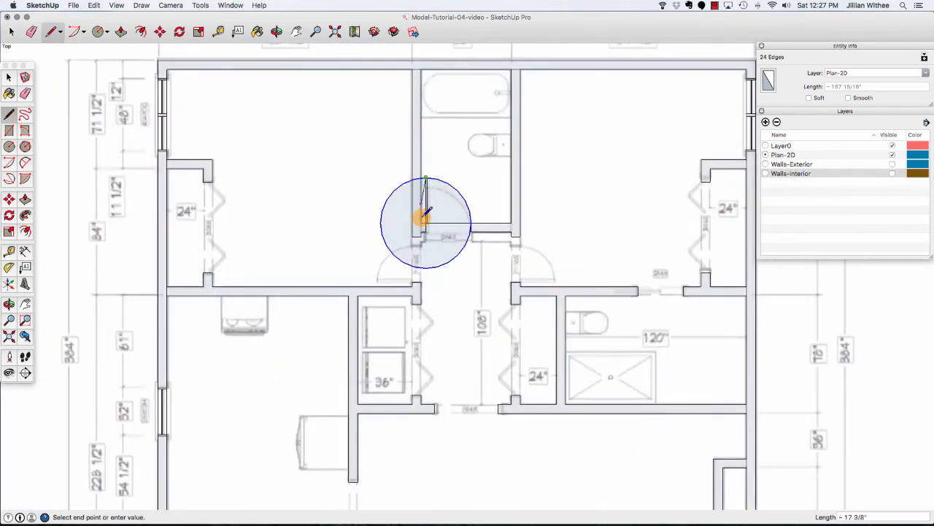
key("space")
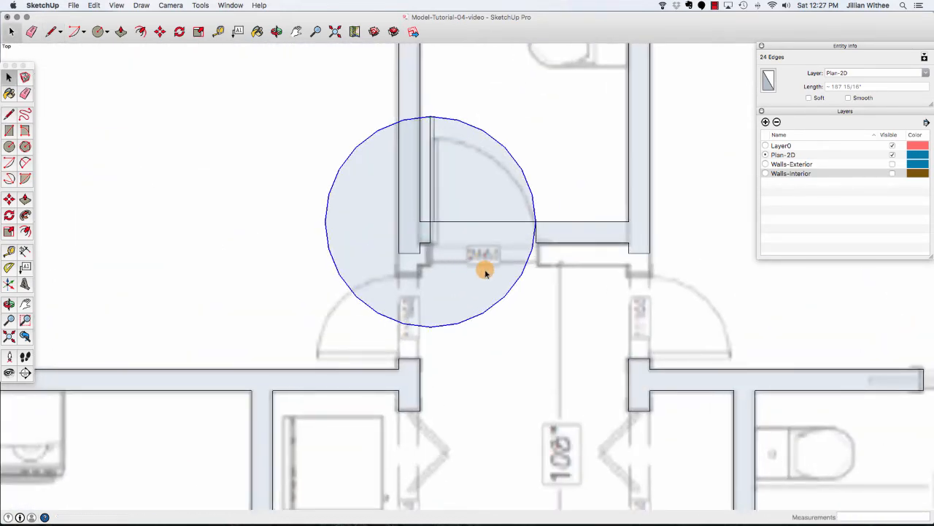
Erase the circle's face and unwanted edges, leaving a quarter arc for the door swing.
left_click(506, 287)
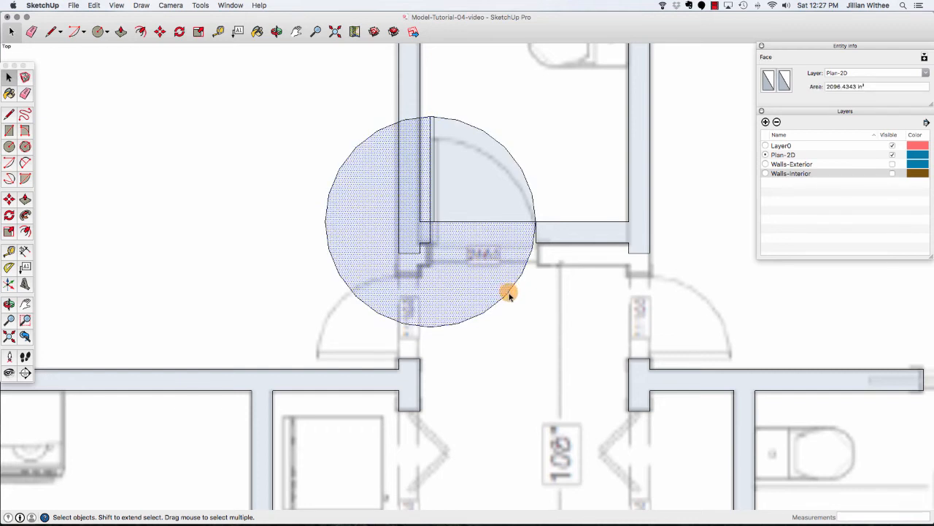
left_click(509, 293)
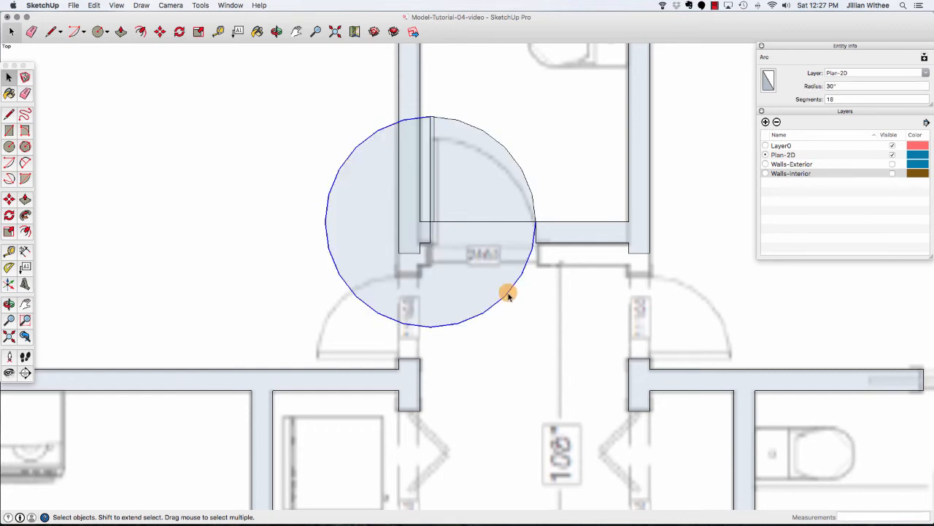
key("Delete")
left_click(486, 207)
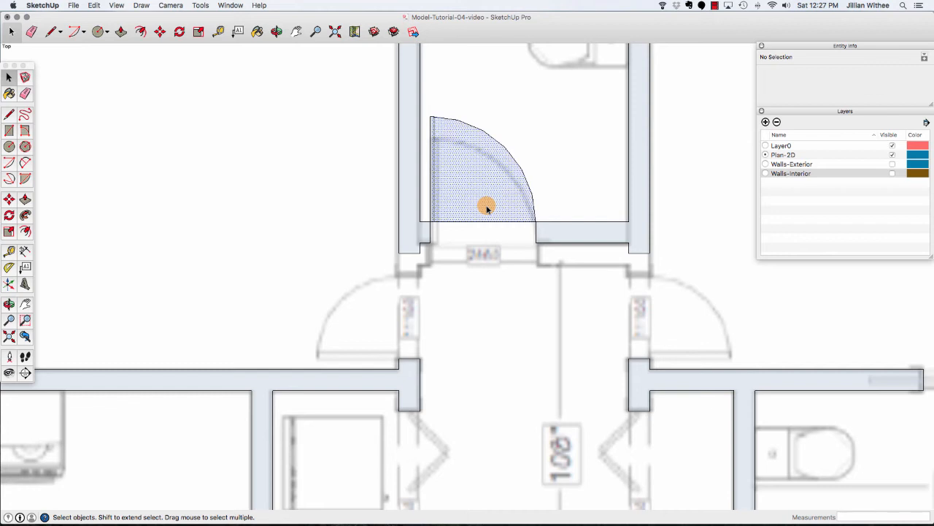
key("Delete")
left_click(482, 221)
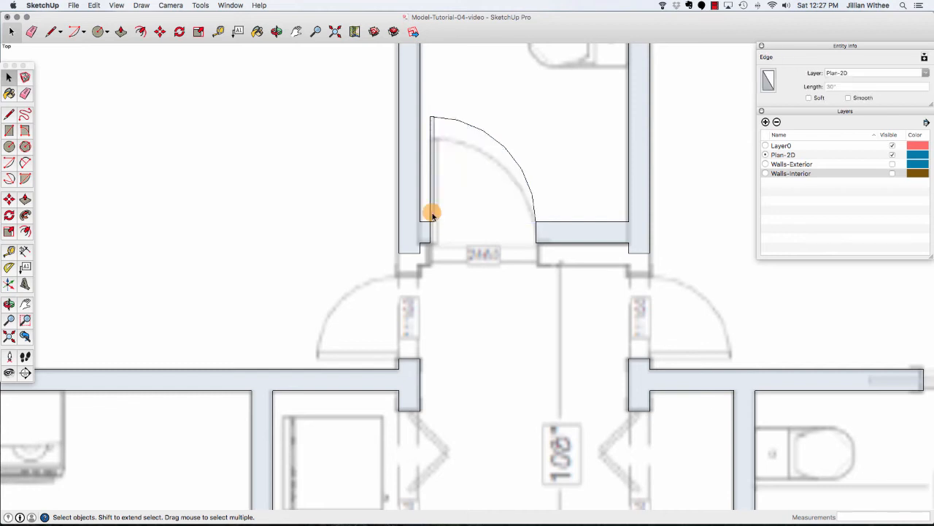
key("Delete")
key("Delete")
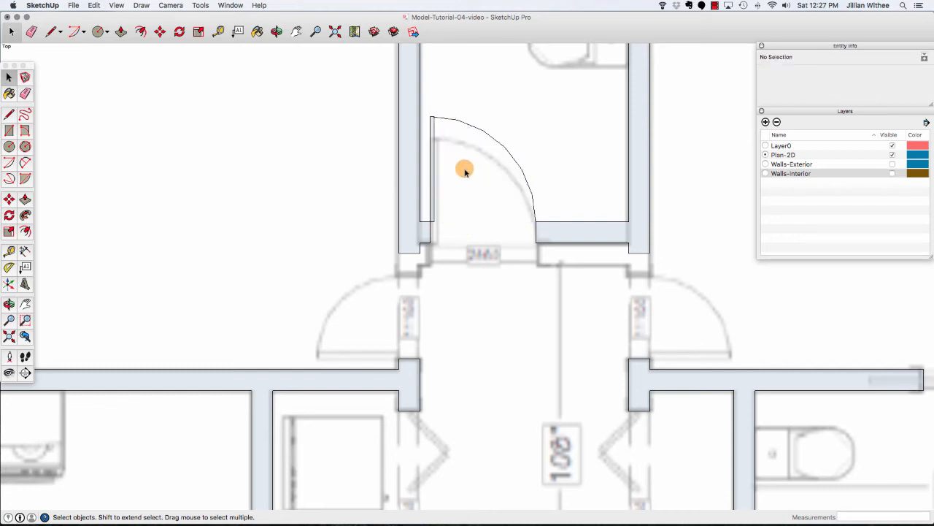
Set the door swing arc's segment count to 20.
left_click(464, 123)
left_click(842, 99)
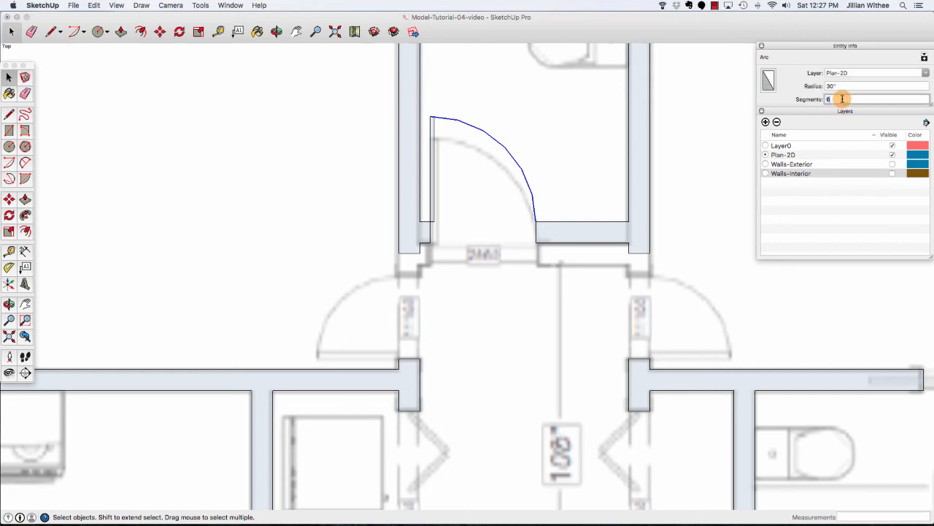
key("BackSpace")
type("20")
key("Return")
type("20")
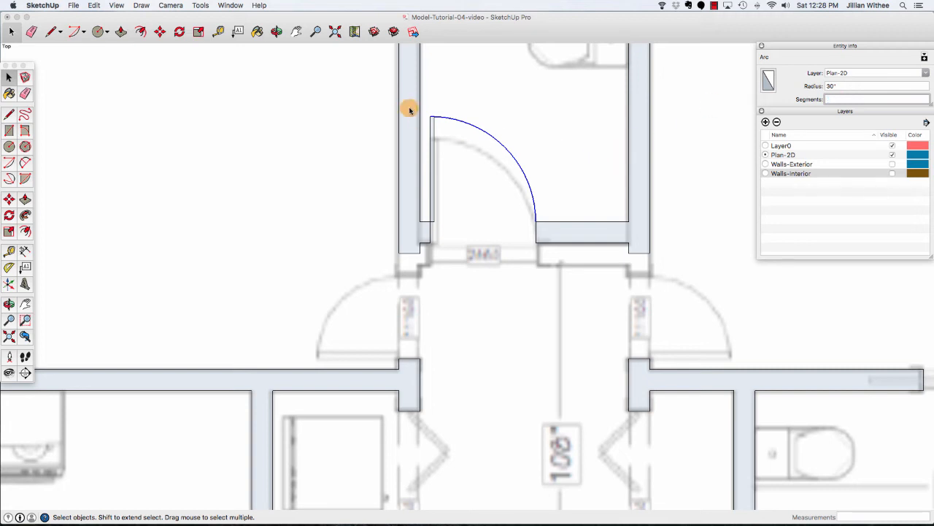
Turn the door leaf and swing arc into a component named Door-30.
left_click_drag(413, 107, 554, 232)
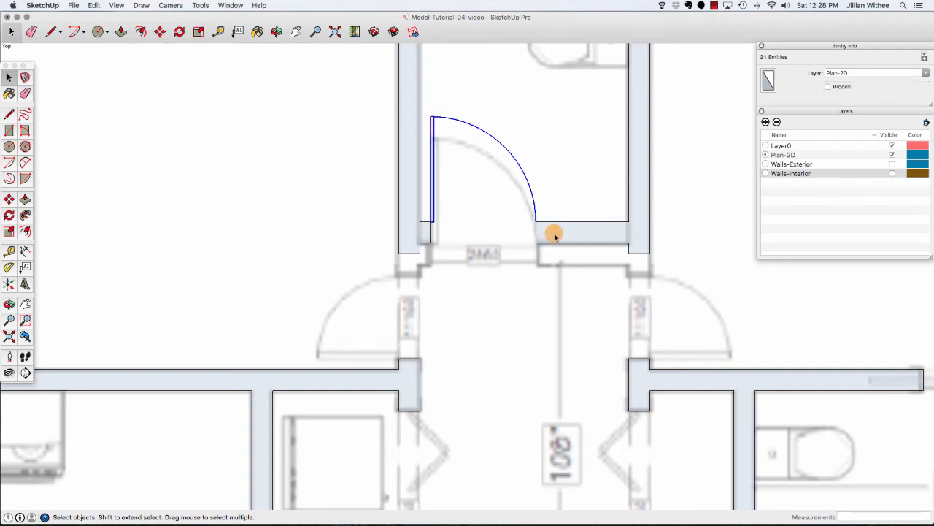
right_click(431, 197)
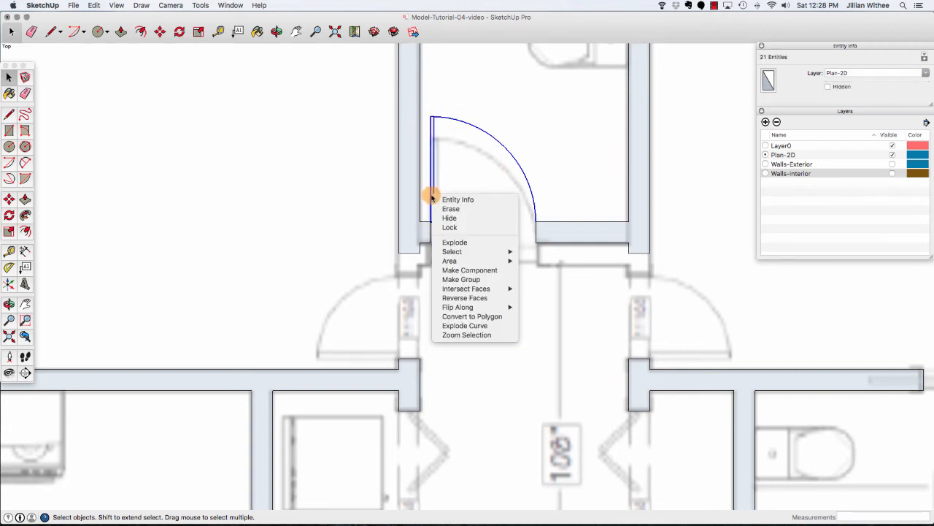
left_click(474, 270)
type("D")
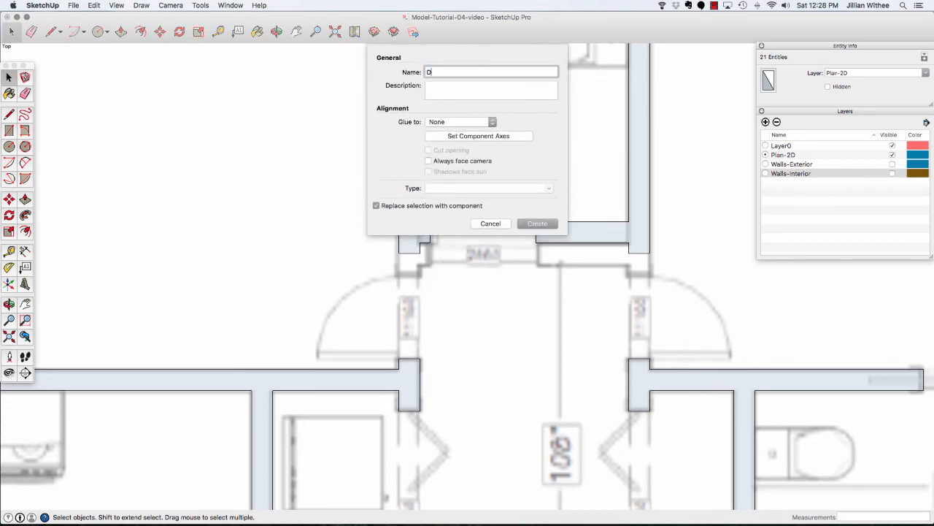
type("oor-30")
left_click(538, 223)
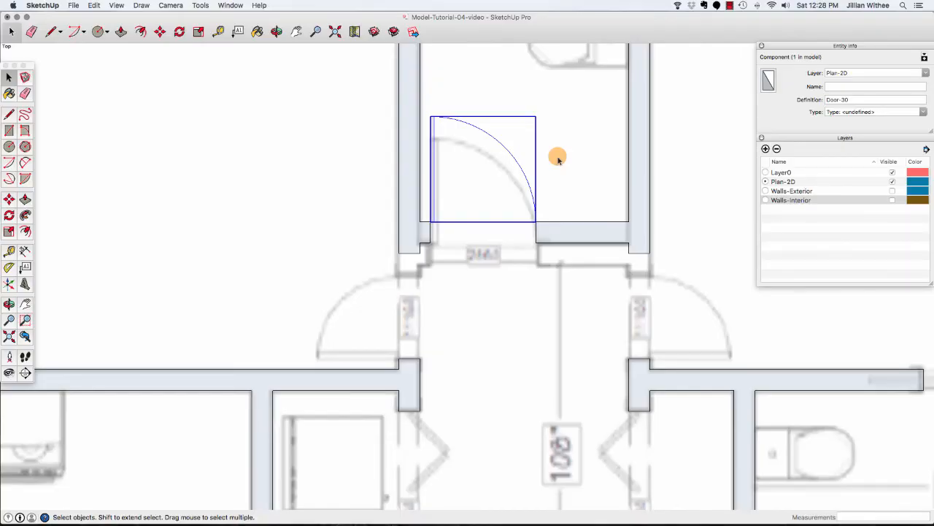
Copy the Door-30 component from its hinge point down to the left doorway of the lower hallway.
scroll(424, 323, "up", 1)
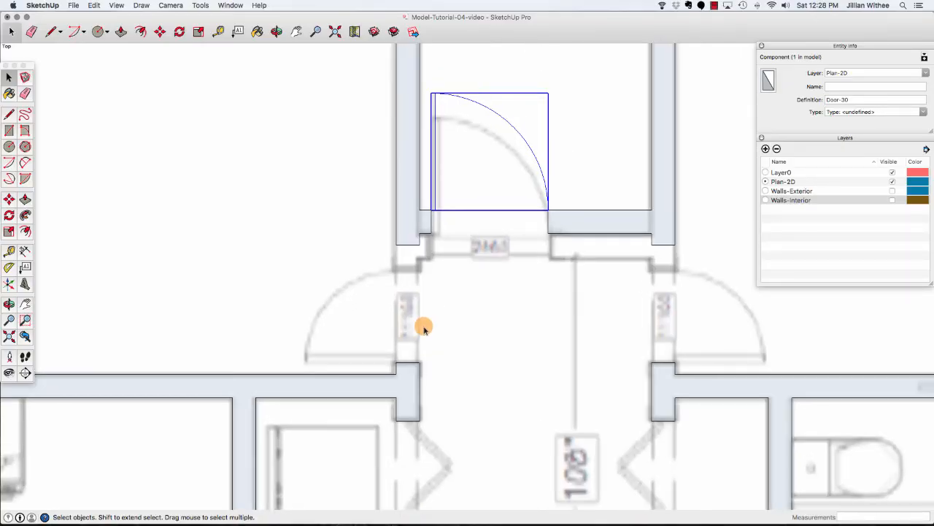
left_click(160, 32)
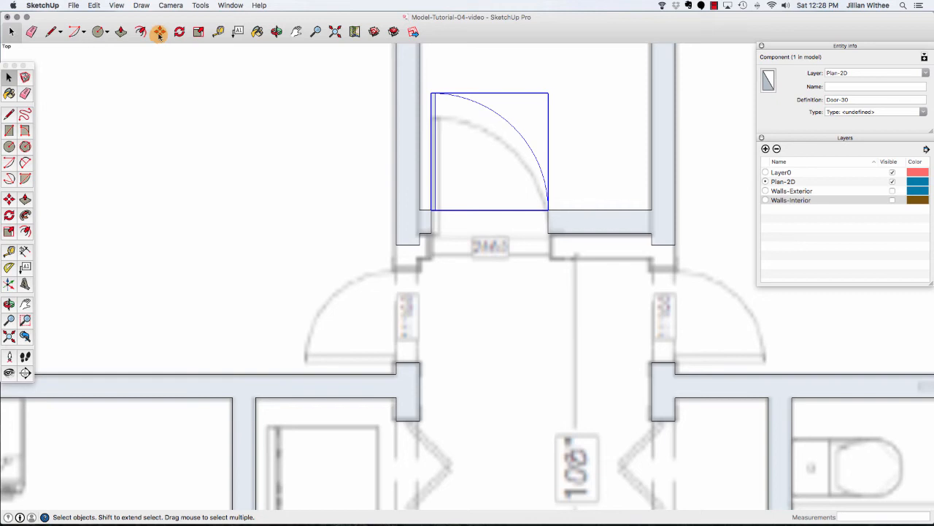
left_click(432, 211)
key("alt")
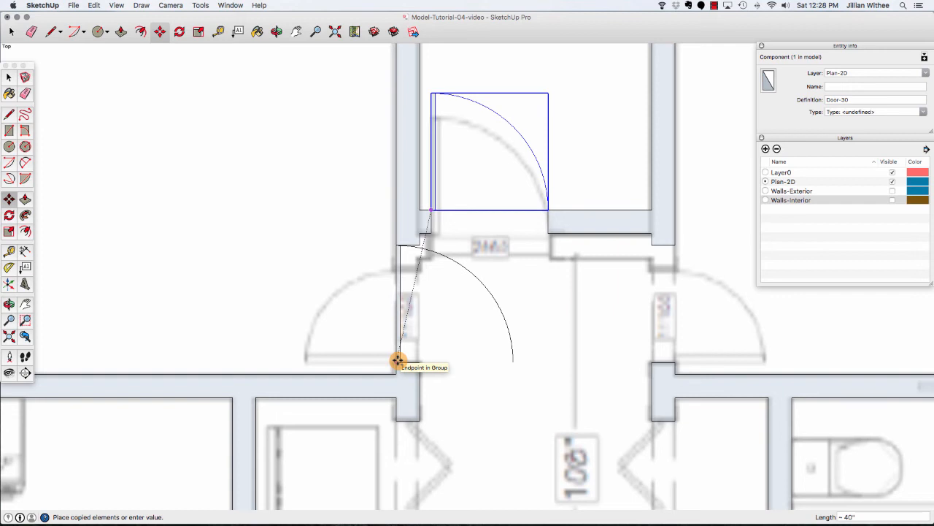
left_click(398, 360)
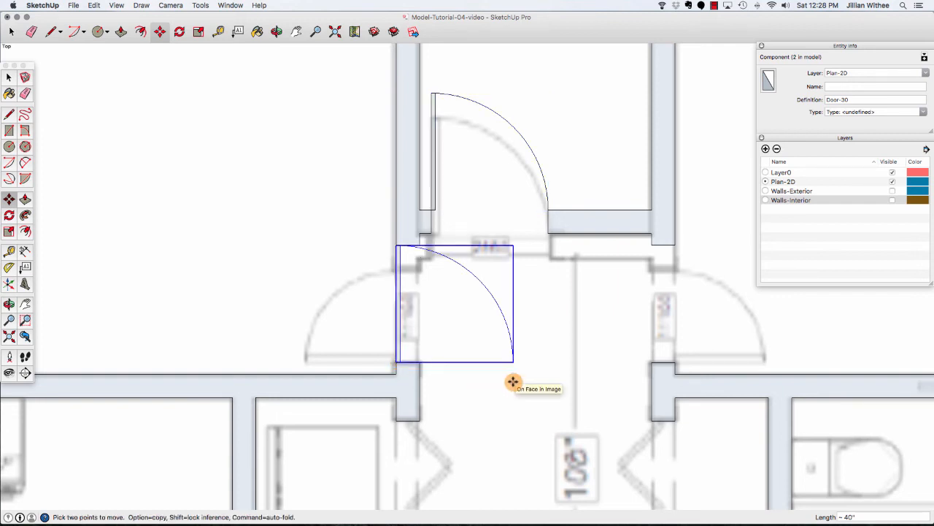
Rotate the copied door 90 degrees about its hinge so it swings into the room on the left.
left_click(178, 32)
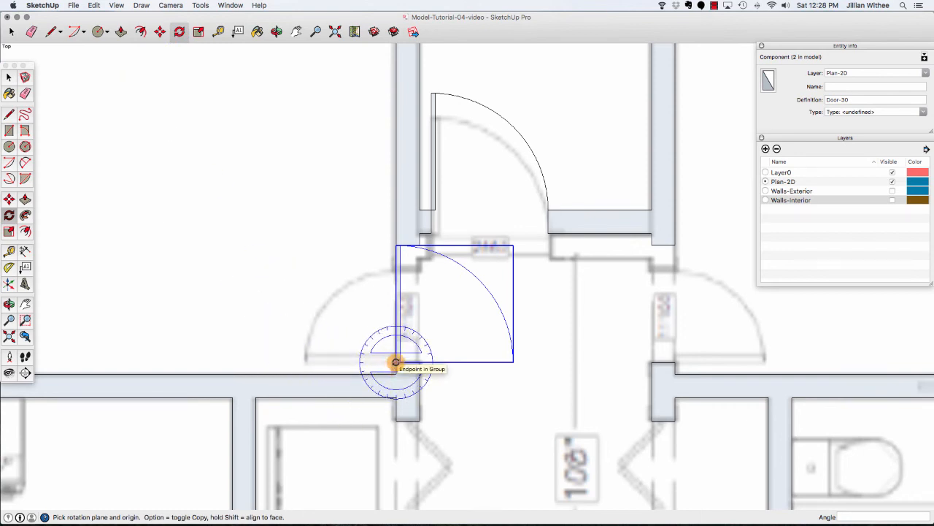
left_click(396, 361)
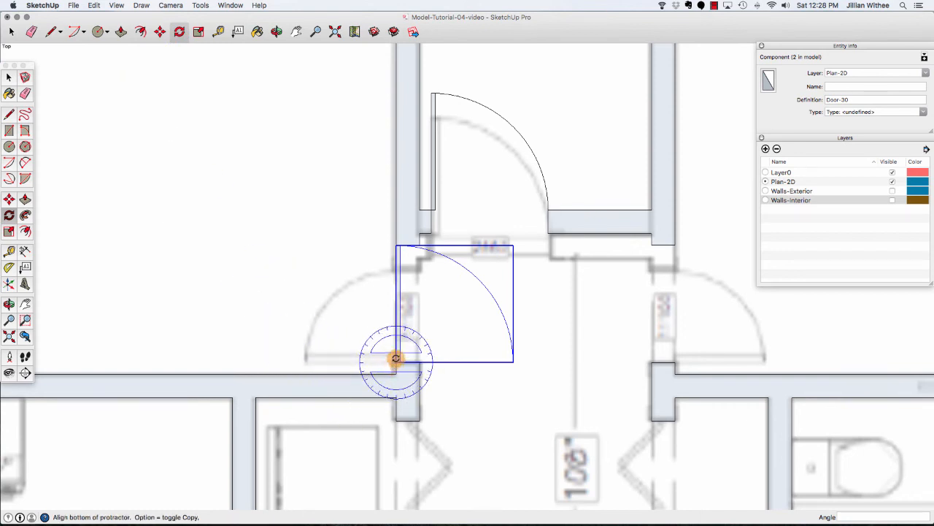
left_click(395, 246)
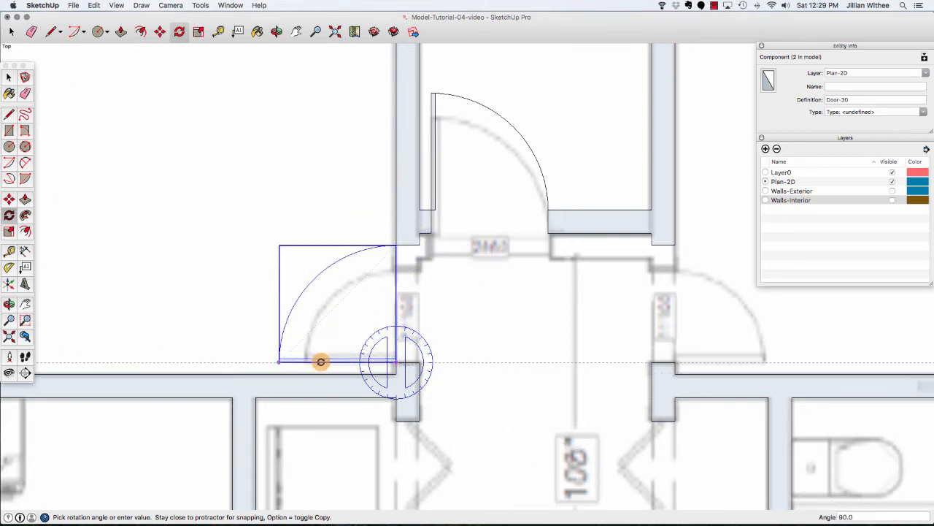
left_click(322, 362)
key("space")
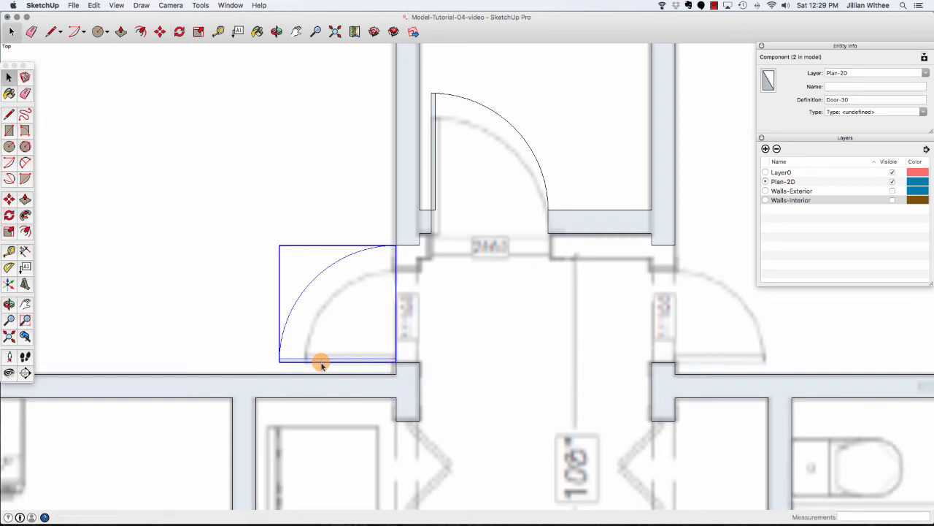
Copy the rotated door 71 1/2" across the hallway to the opposite doorway.
scroll(256, 230, "down", 3)
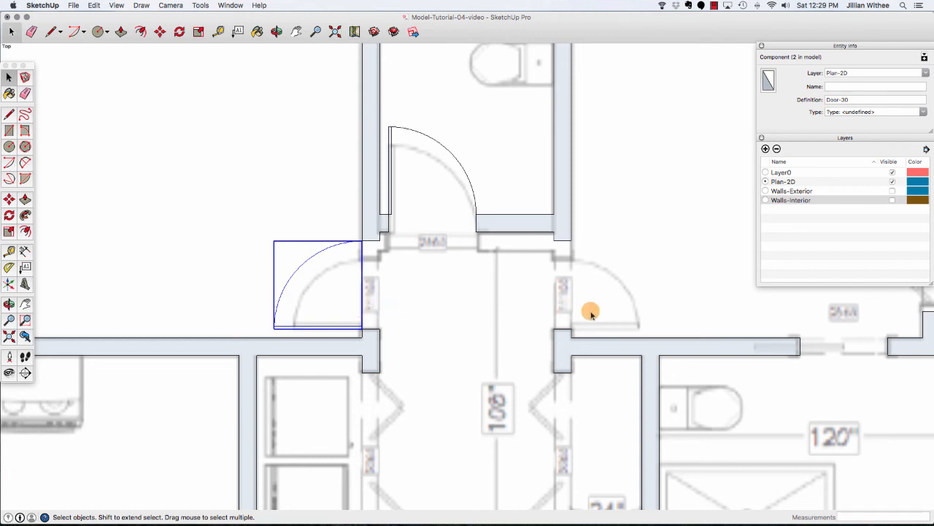
left_click(161, 33)
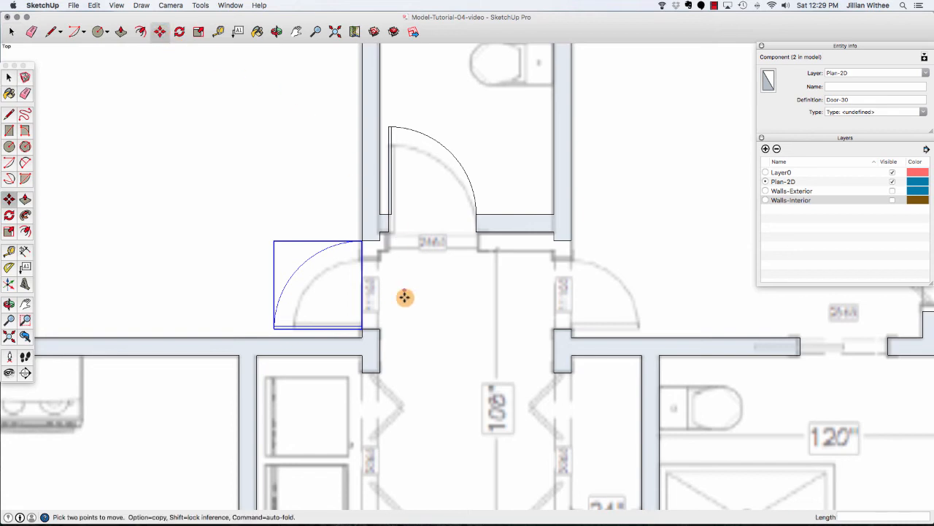
key("alt")
left_click(361, 329)
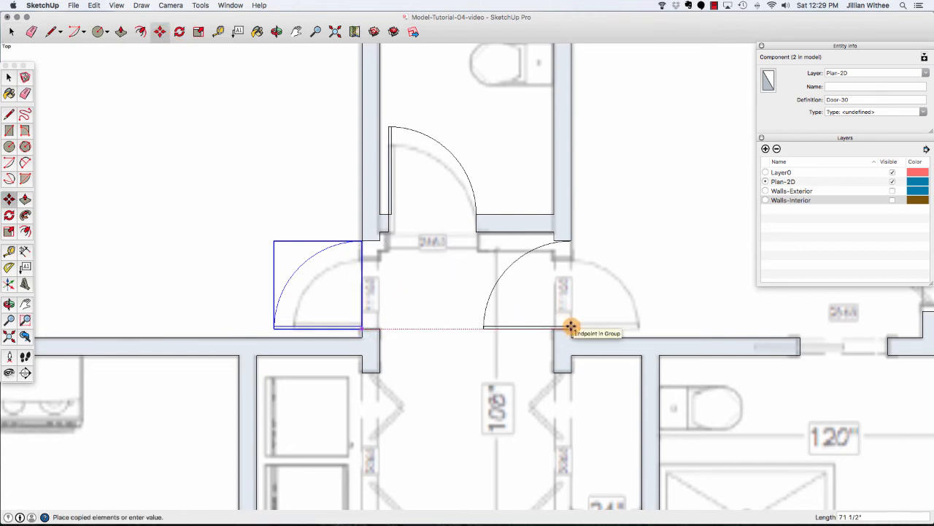
left_click(572, 326)
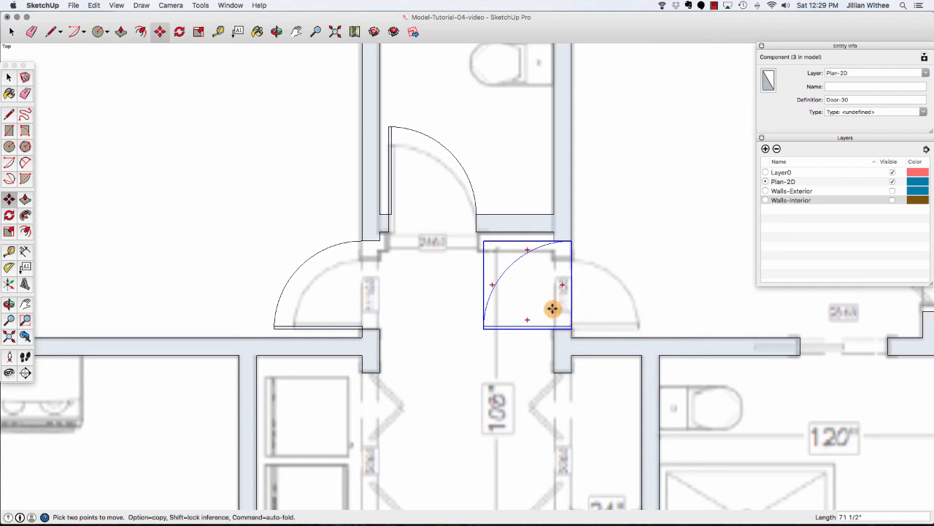
right_click(560, 307)
left_click(498, 327)
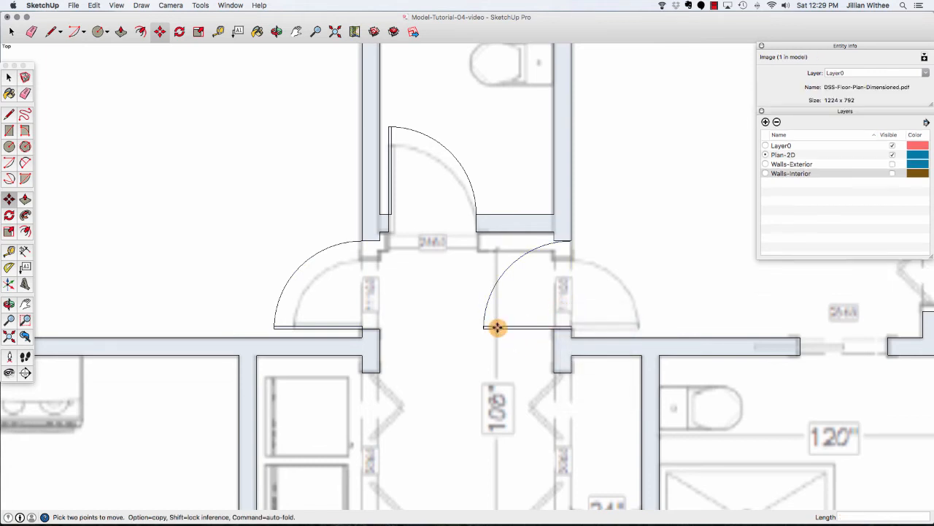
key("space")
Flip the new door copy along the component's green axis.
left_click(497, 328)
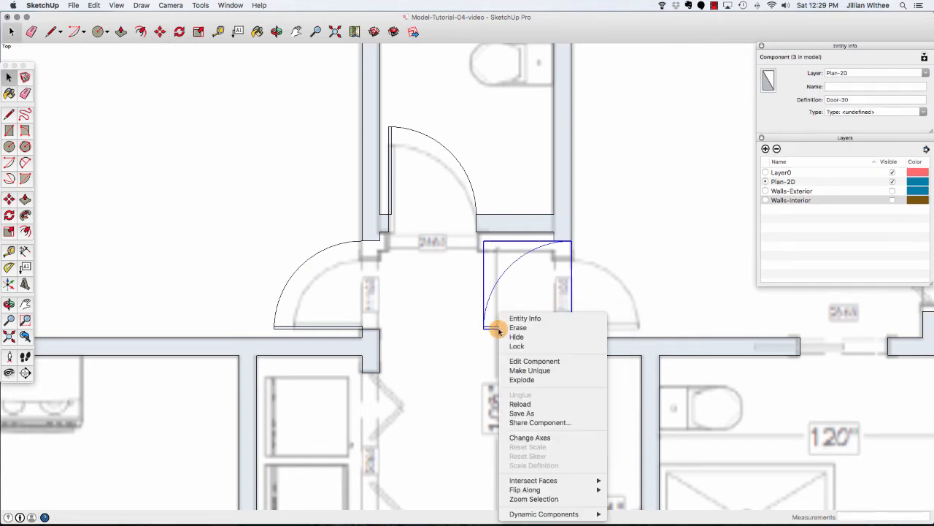
right_click(497, 328)
mouse_move(569, 489)
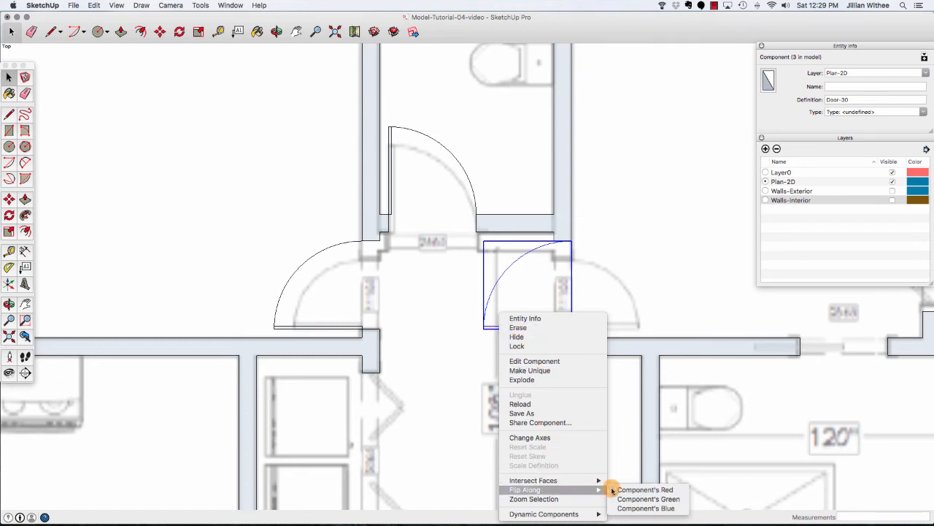
left_click(621, 498)
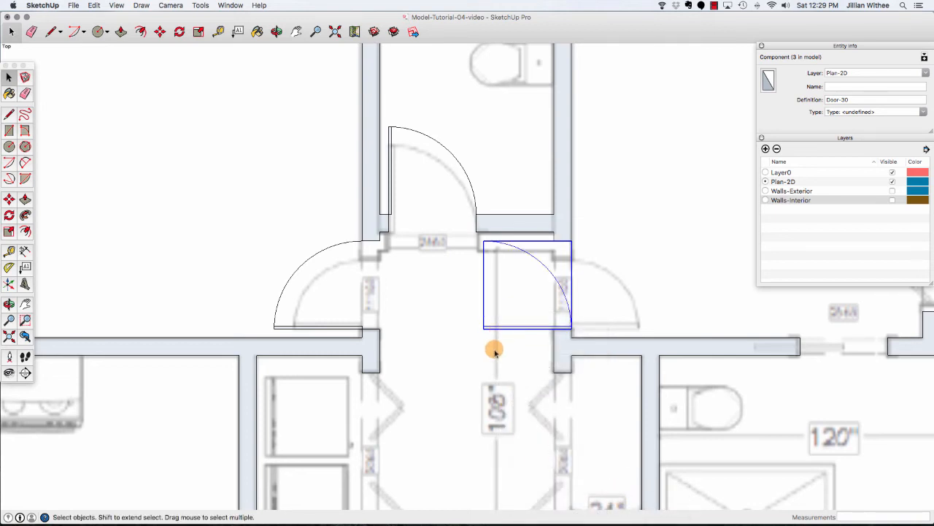
Move the flipped door 30" to the right so it swings into the room on the right.
key("m")
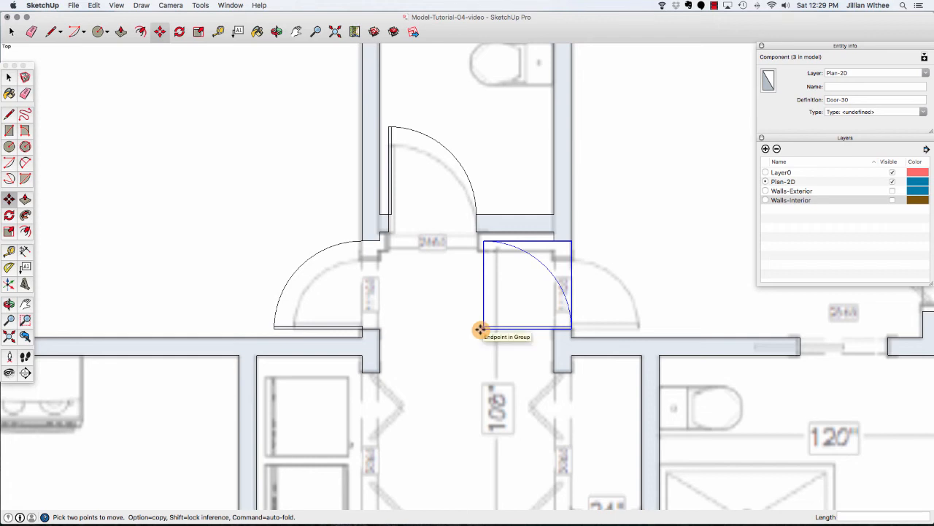
left_click(483, 328)
left_click(572, 329)
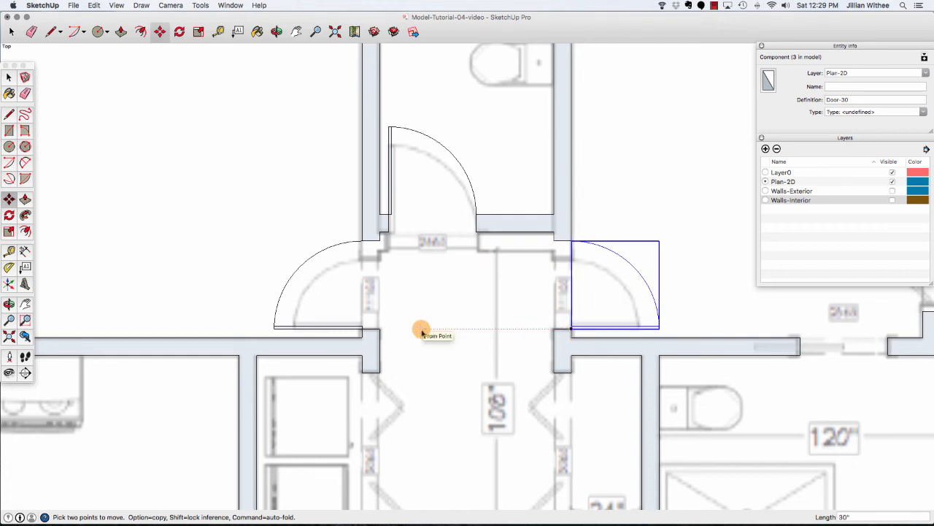
key("space")
scroll(358, 229, "down", 3)
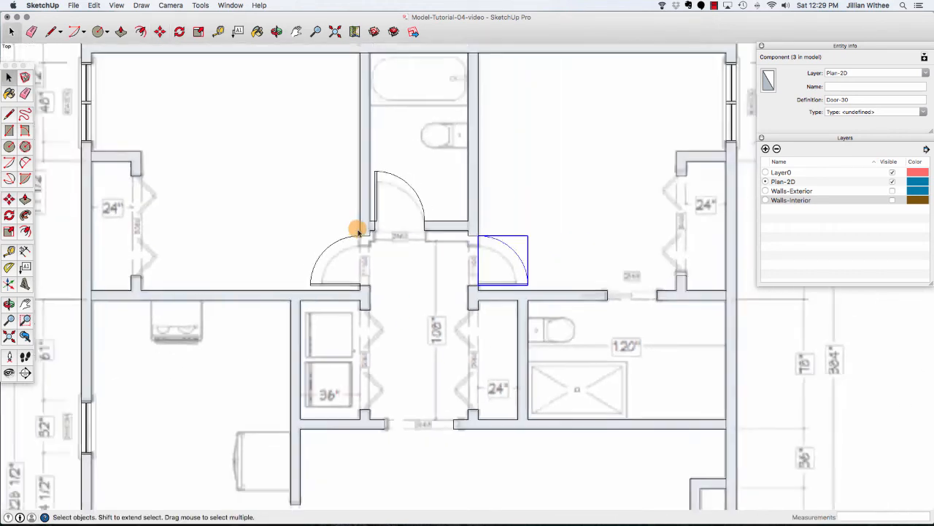
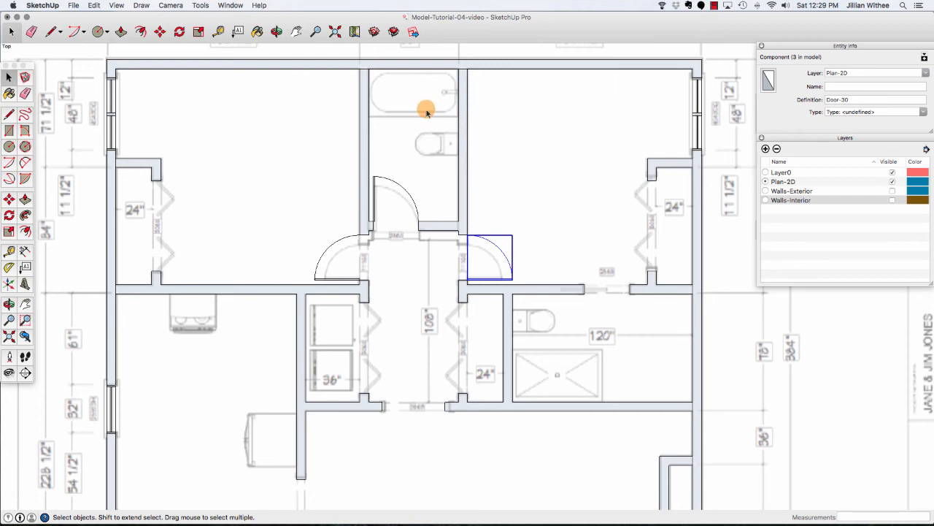
Draw a 12 by 1 inch rectangle at the left jamb of the small closet opening and make it a group.
scroll(427, 109, "down", 3)
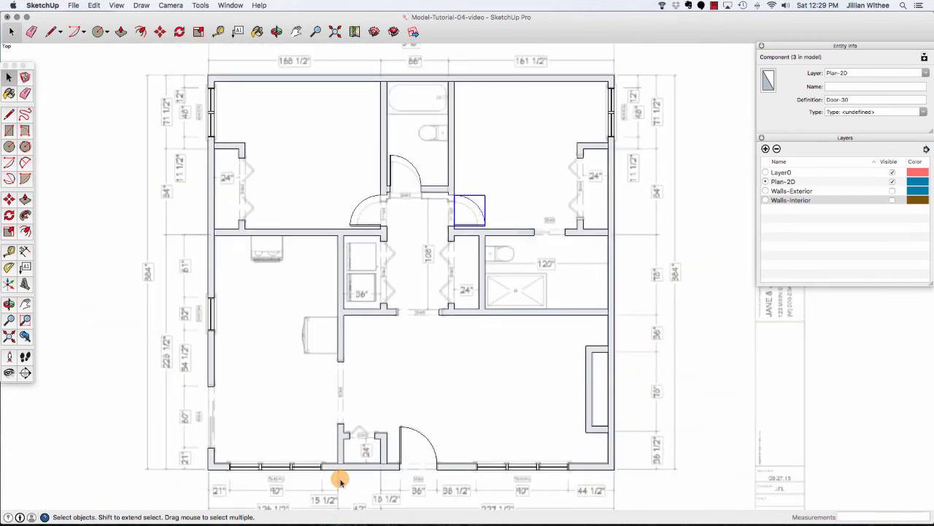
scroll(340, 480, "up", 5)
scroll(340, 480, "up", 2)
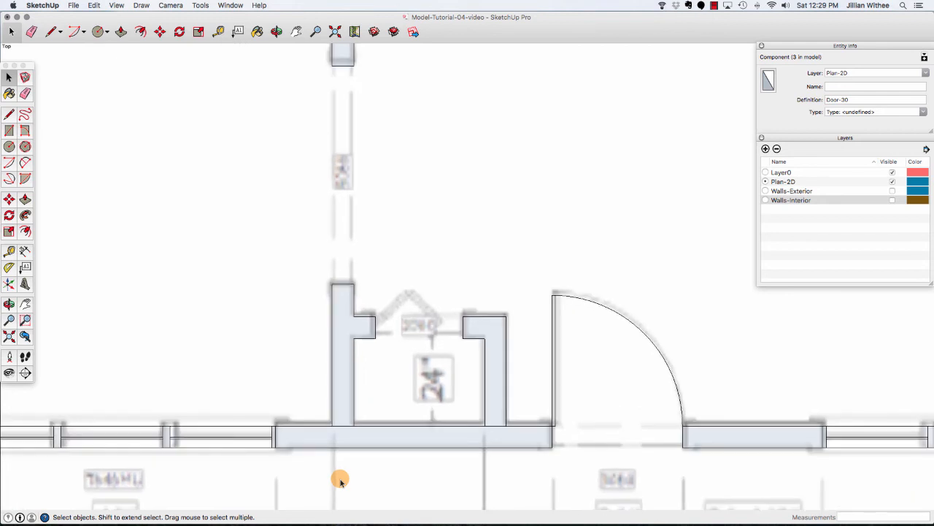
left_click(9, 130)
left_click(374, 315)
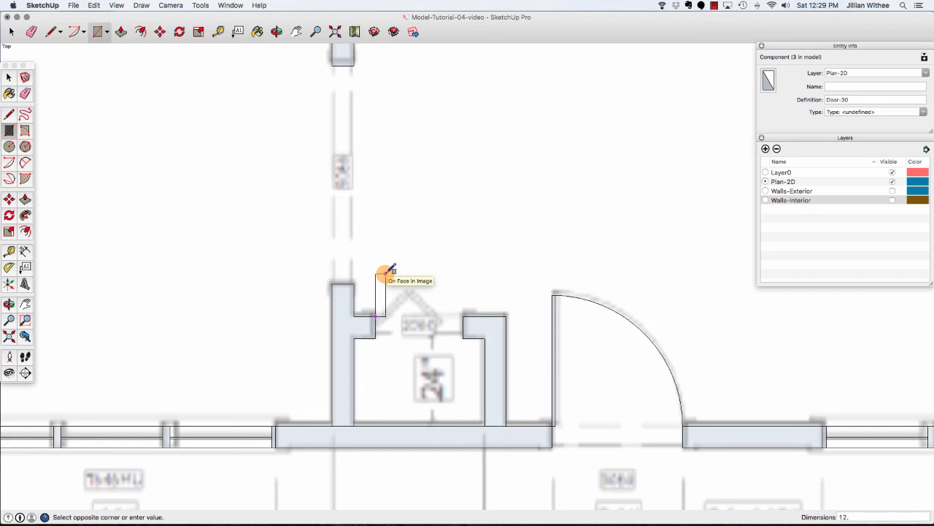
left_click(386, 272)
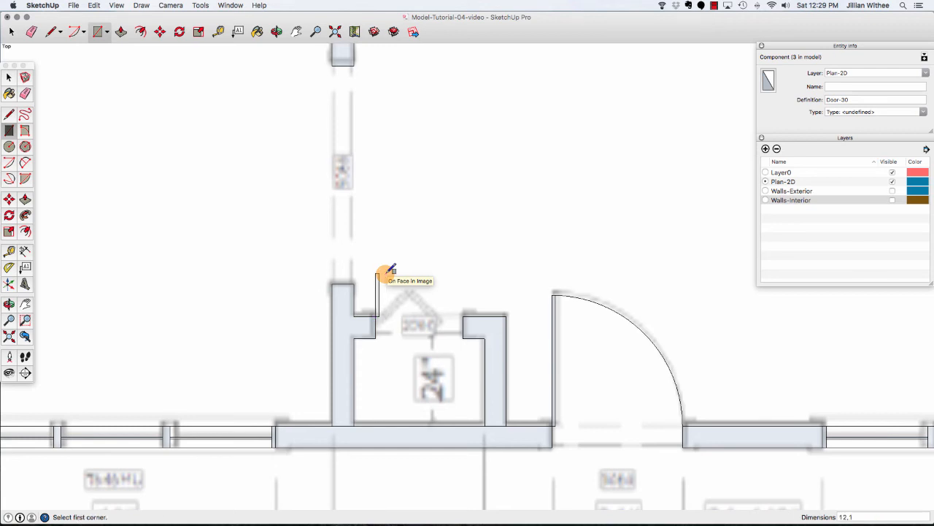
key("space")
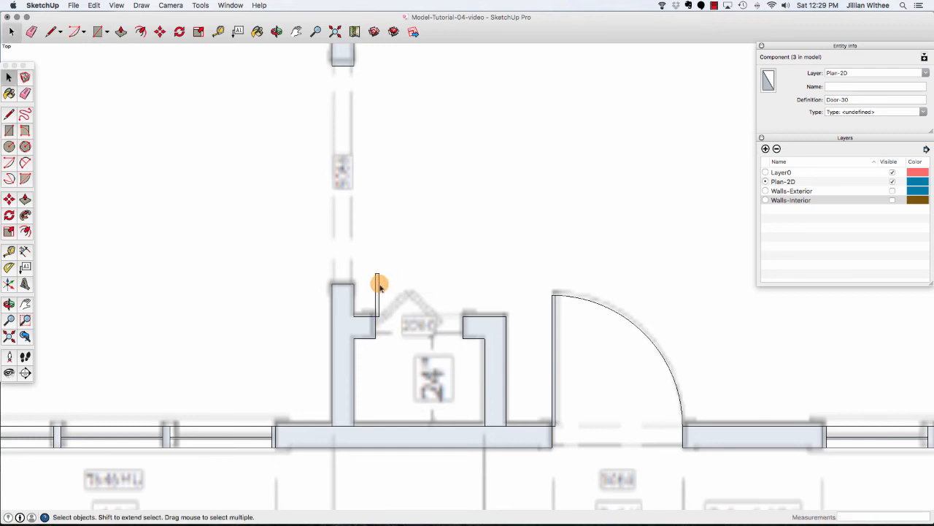
right_click(379, 287)
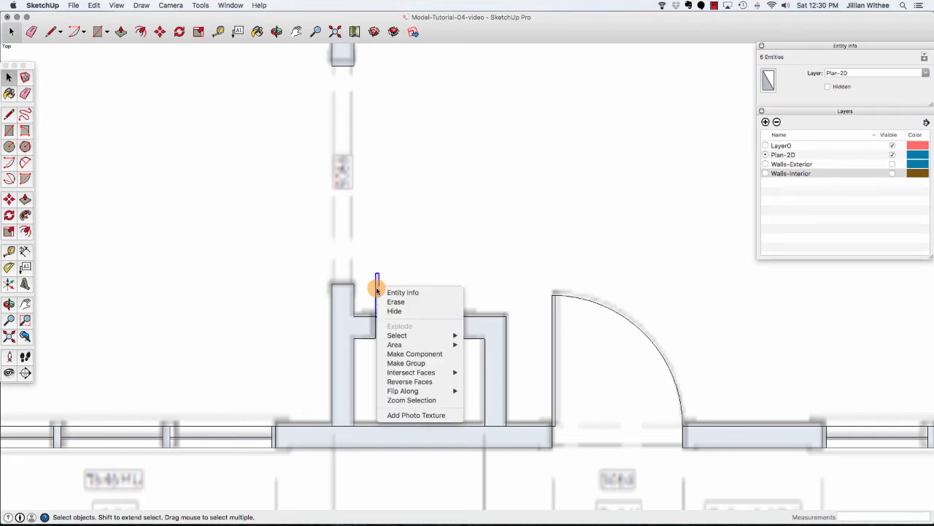
left_click(411, 361)
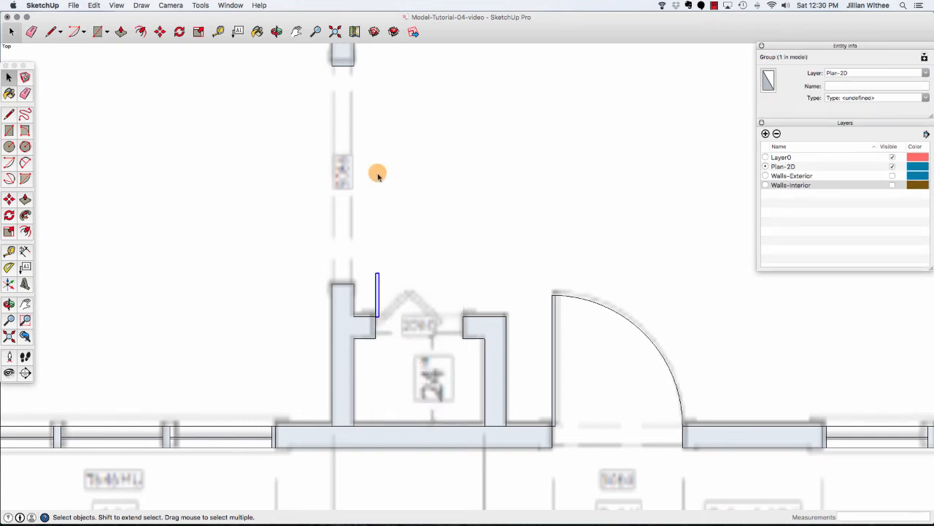
Rotate the grouped leaf 45 degrees about its lower hinge corner.
left_click(181, 32)
scroll(369, 233, "up", 5)
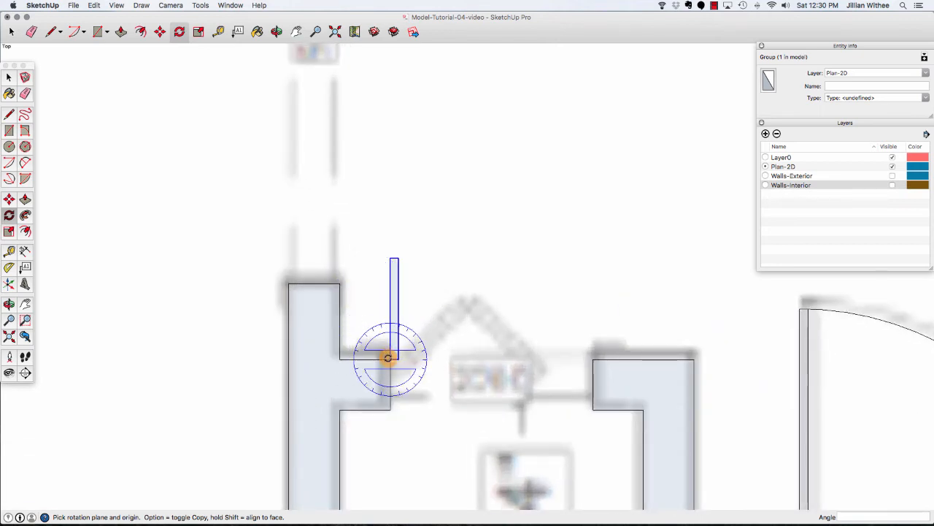
left_click(388, 358)
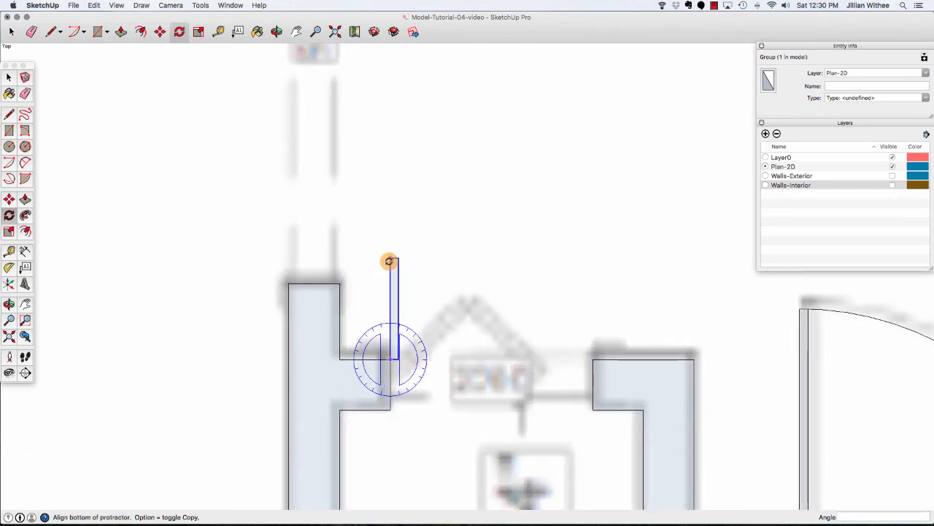
left_click(389, 260)
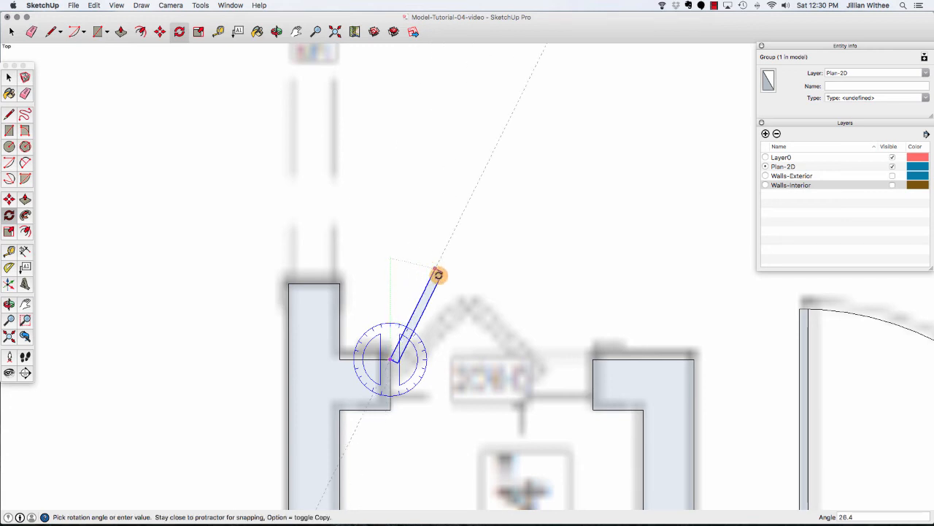
key("Return")
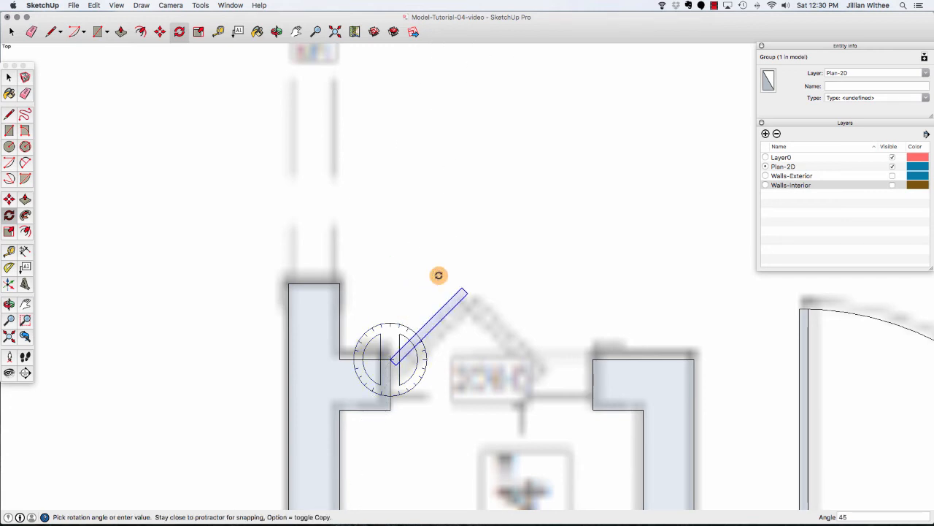
key("space")
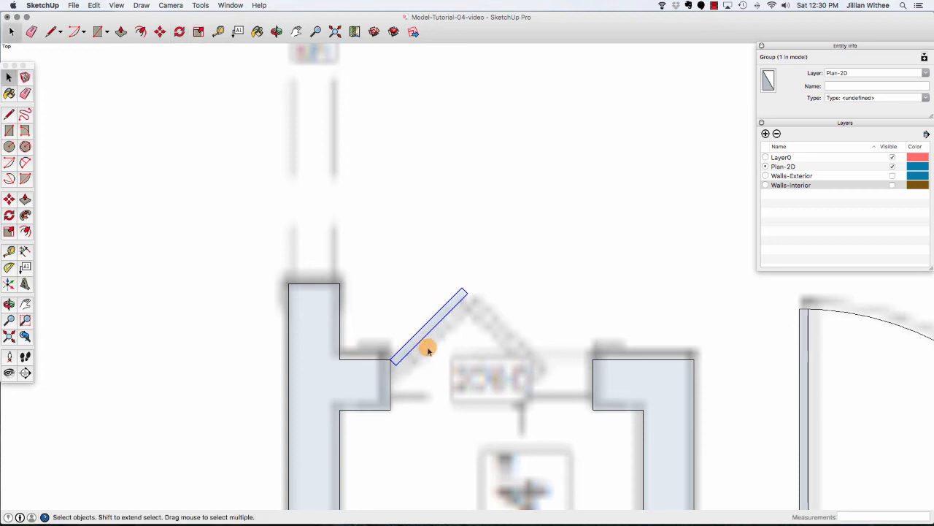
Rotate a copy of the leaf 90 degrees about its hinge end to form a second bifold panel.
left_click(179, 33)
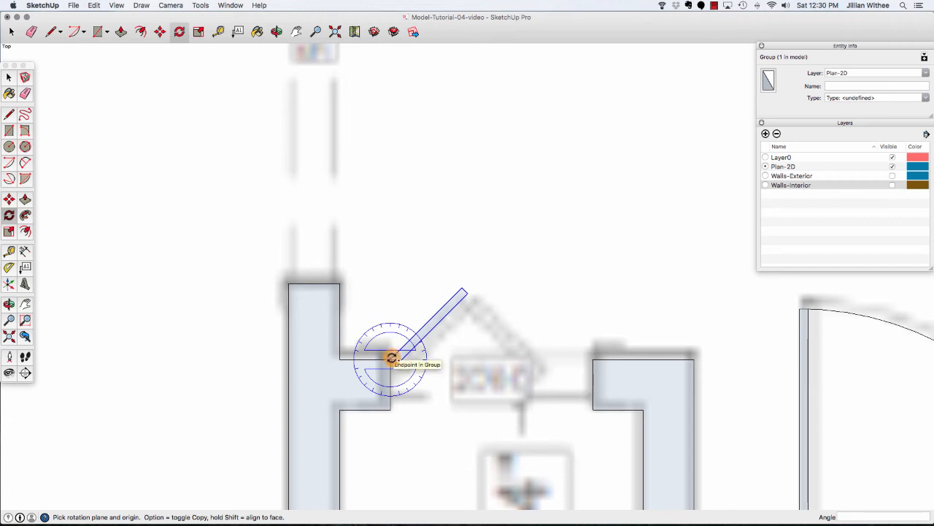
left_click_drag(392, 358, 461, 291)
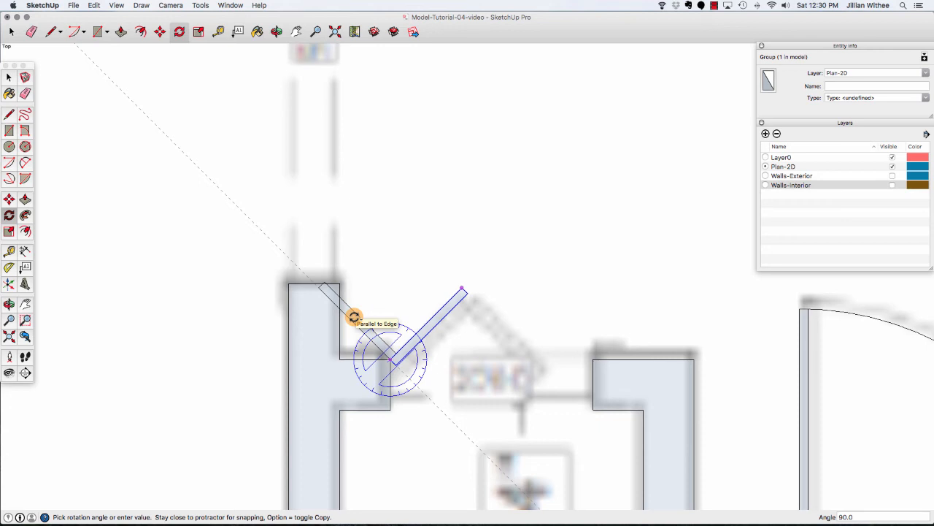
type("90")
key("Return")
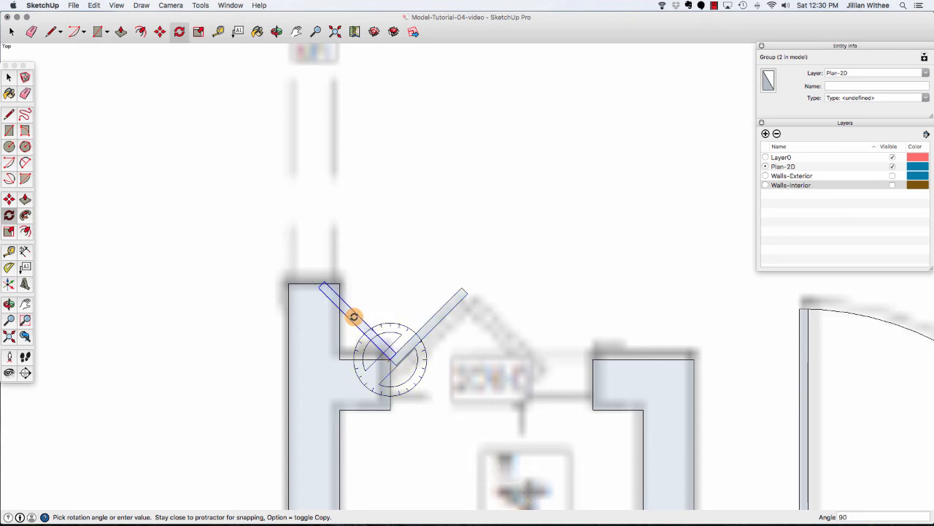
Move the copied panel so its end meets the first panel's outer end, forming the bifold peak.
key("m")
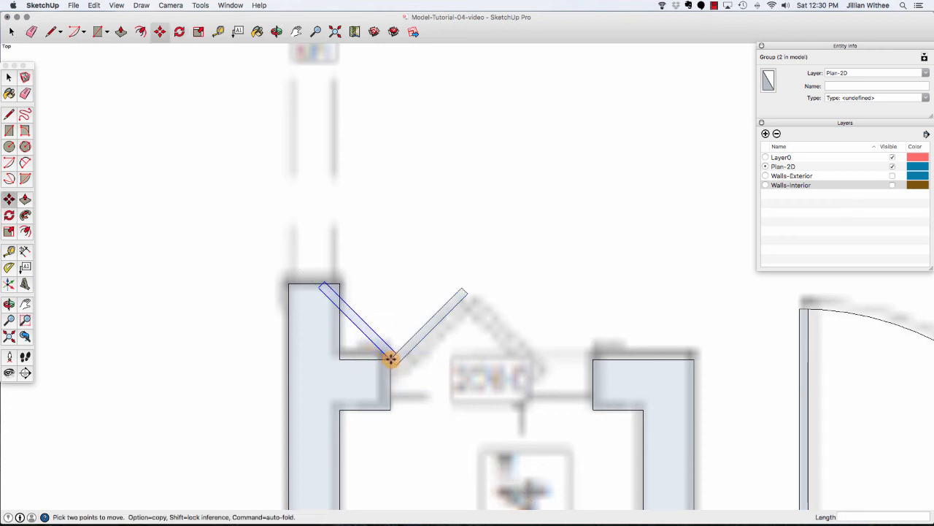
left_click(317, 289)
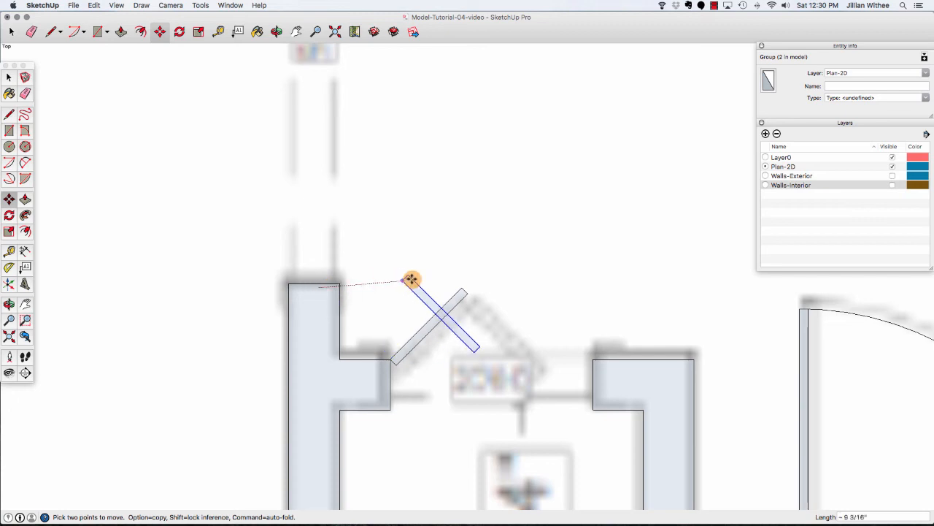
left_click(467, 294)
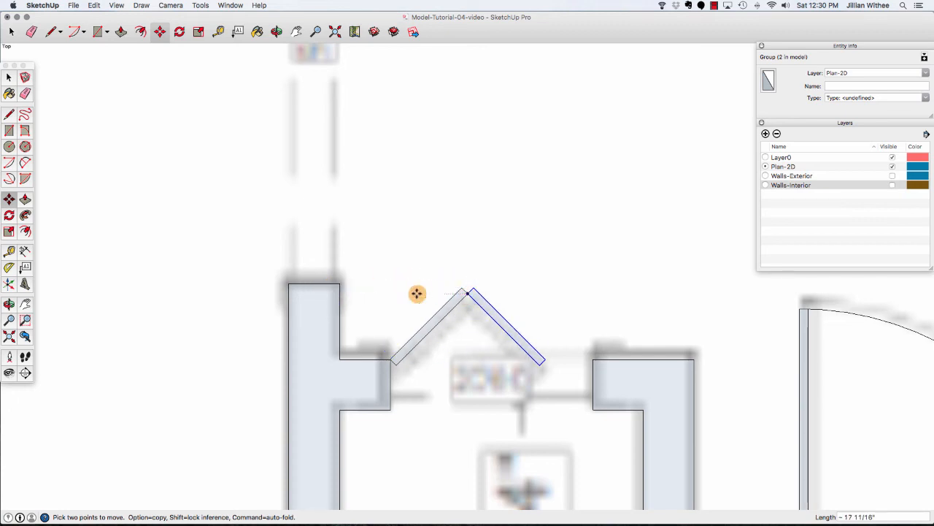
left_click(9, 76)
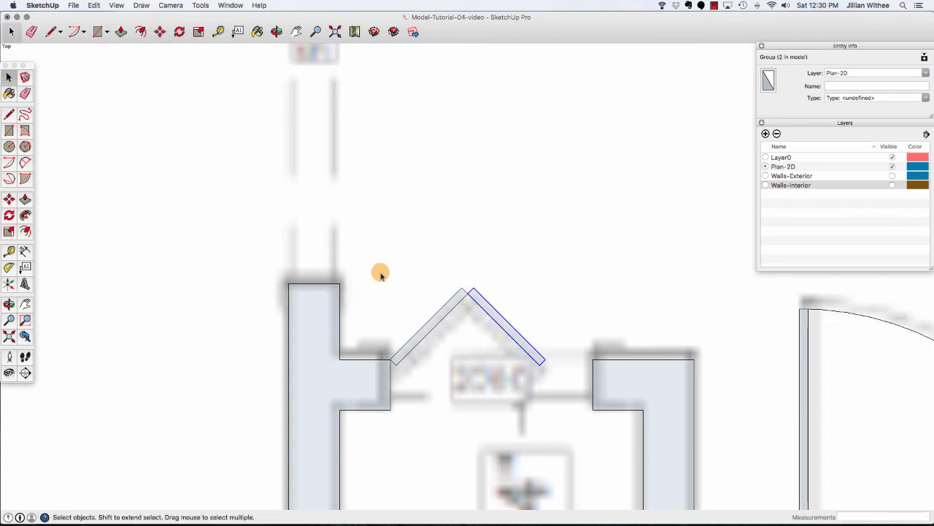
Select both bifold panels and make them a component named Door-BF-24.
left_click_drag(373, 245, 564, 390)
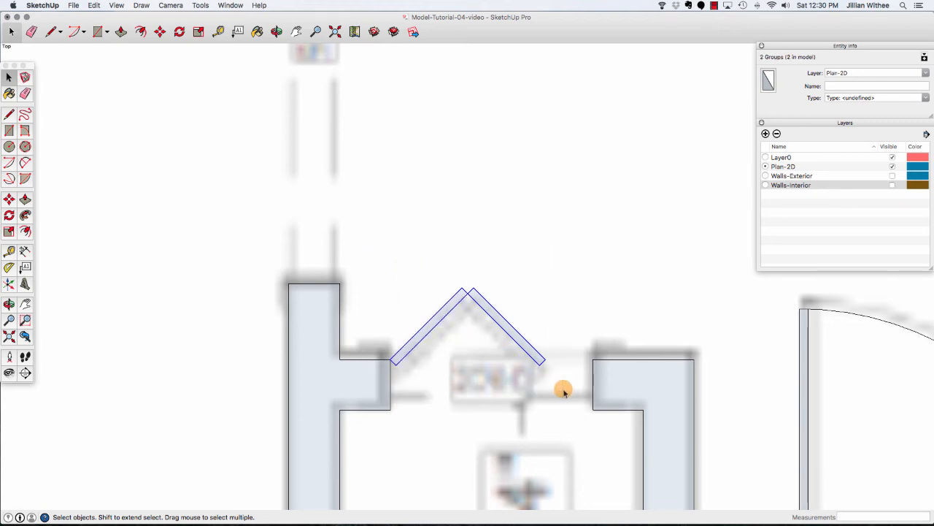
right_click(540, 356)
left_click(573, 433)
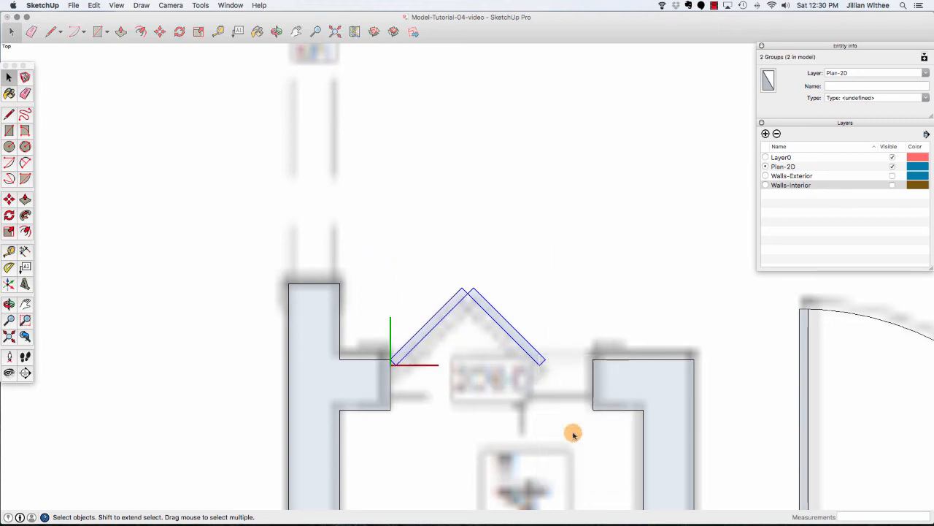
type("Door-BF-24")
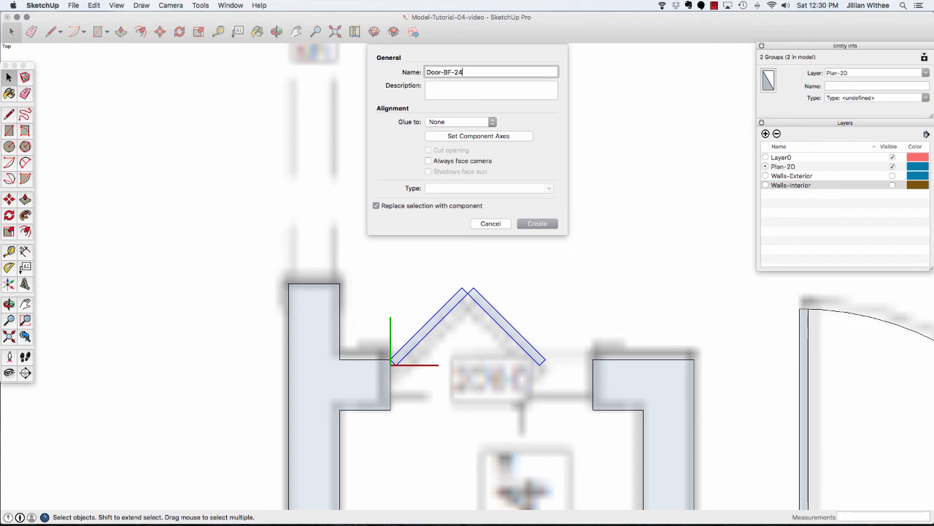
key("Return")
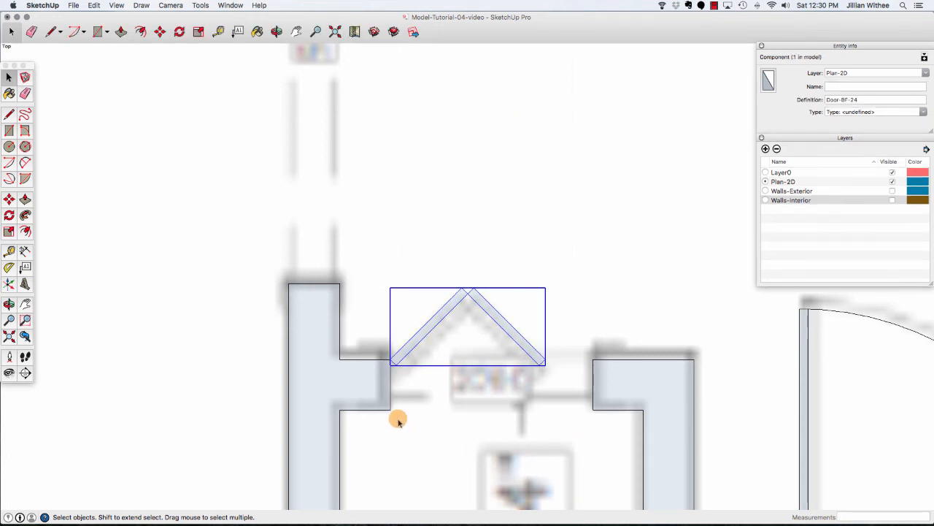
Draw a 15 by 1 inch rectangle at the top jamb of the hallway closet opening and group it.
scroll(397, 420, "down", 3)
scroll(398, 420, "down", 6)
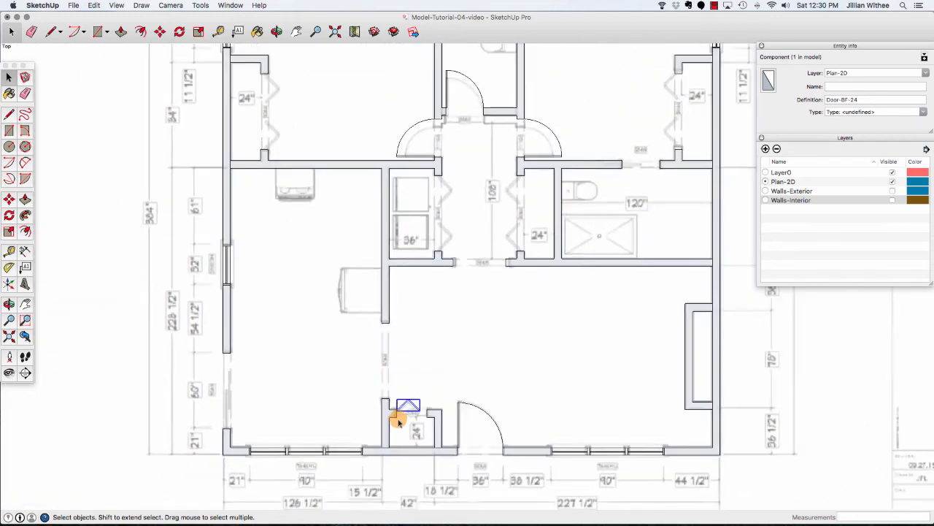
scroll(474, 175, "up", 6)
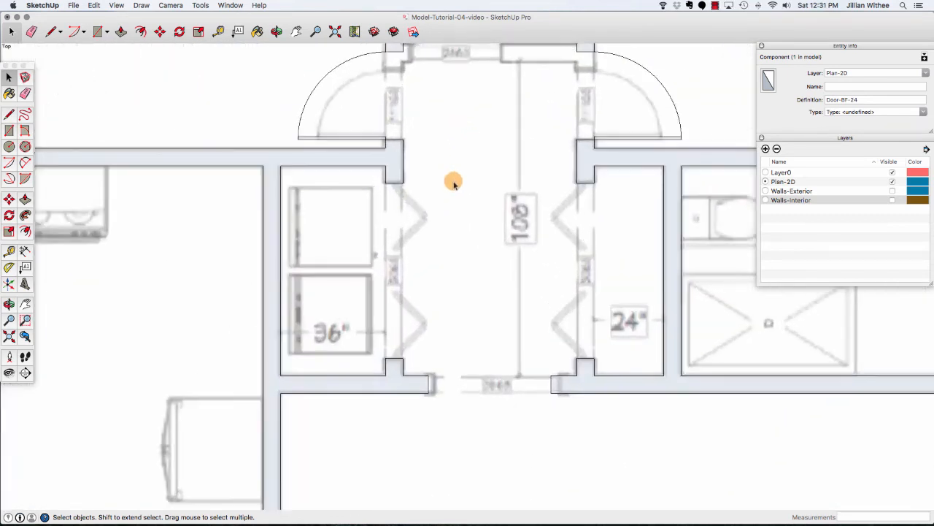
scroll(394, 194, "up", 3)
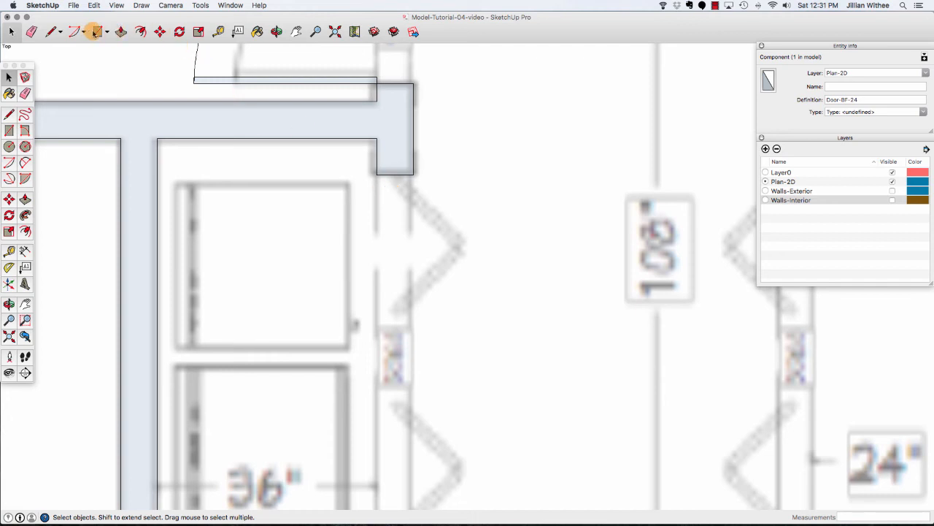
left_click(96, 32)
left_click(413, 174)
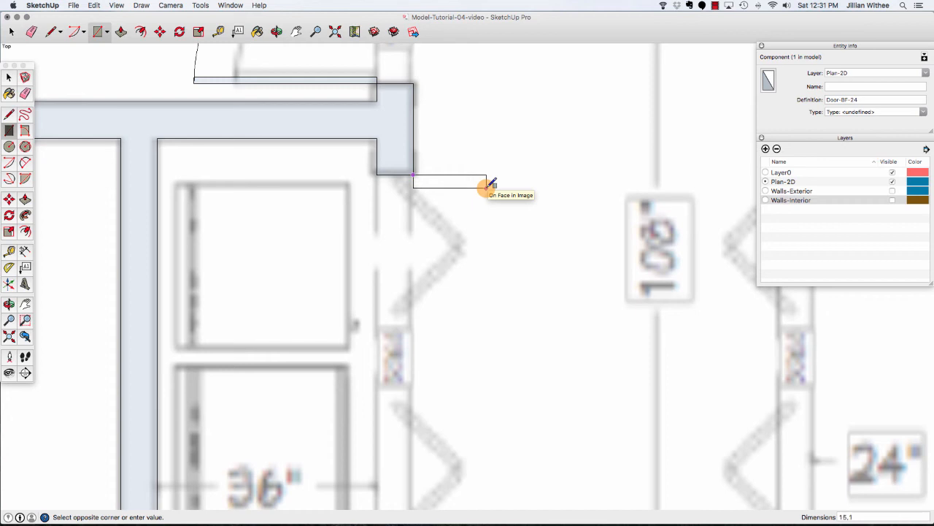
key("Return")
key("space")
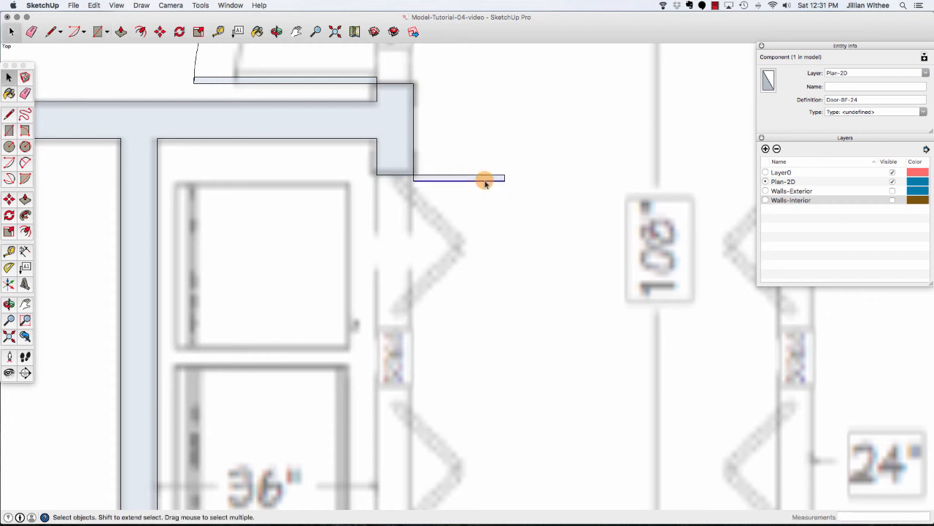
double_click(486, 181)
right_click(486, 181)
key("Escape")
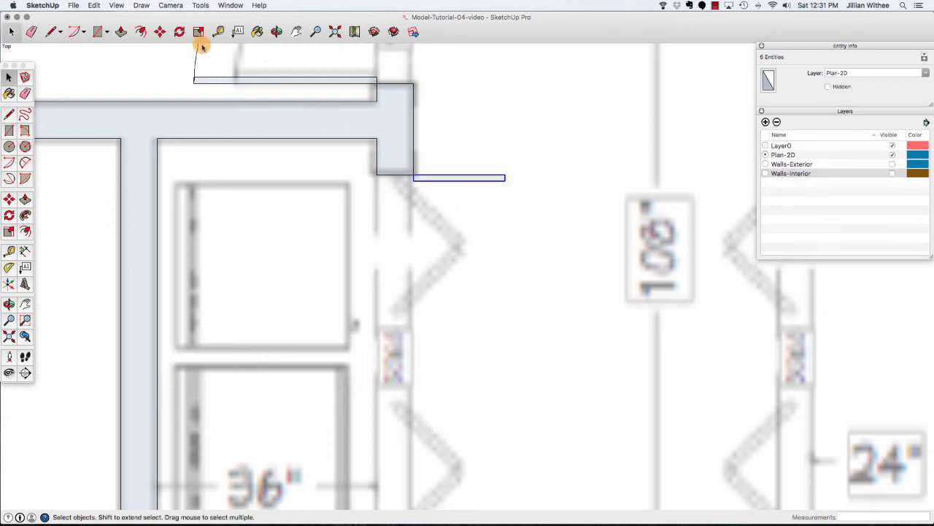
Rotate the new leaf 45 degrees about its hinge corner so it angles into the hallway.
left_click(178, 31)
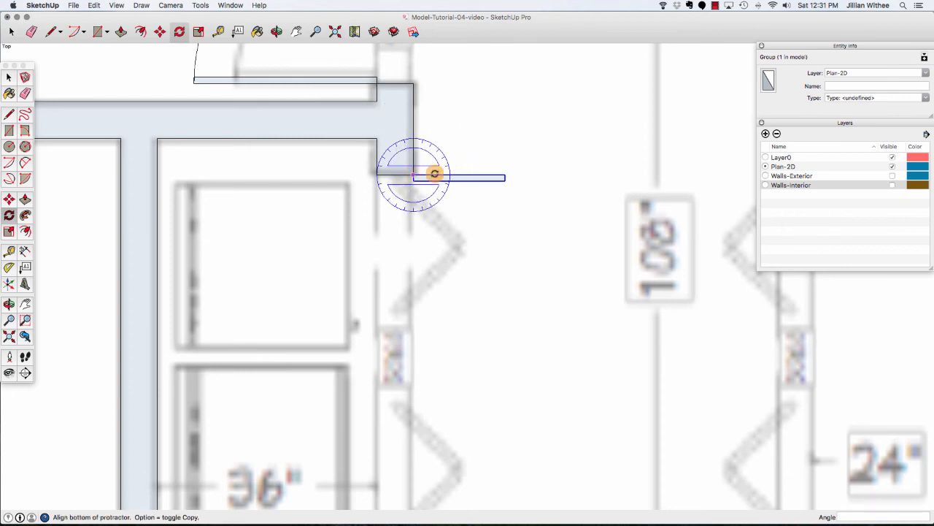
left_click(505, 177)
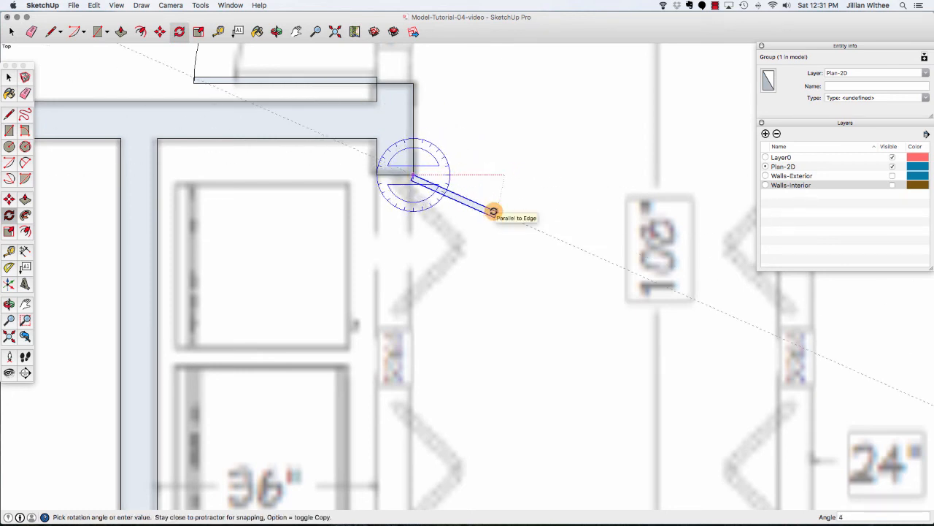
type("45")
key("Return")
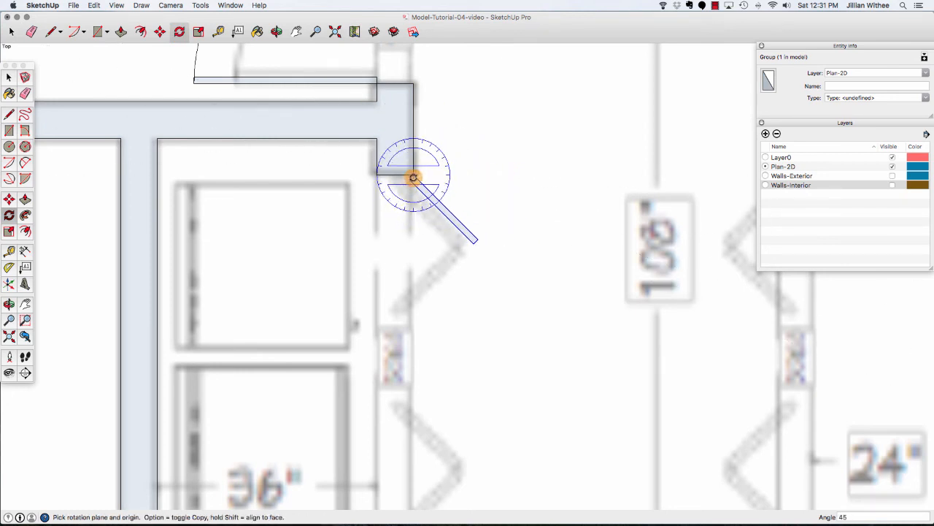
Rotate a copy of the leaf 90 degrees about the same hinge point to form the second panel.
left_click(413, 177)
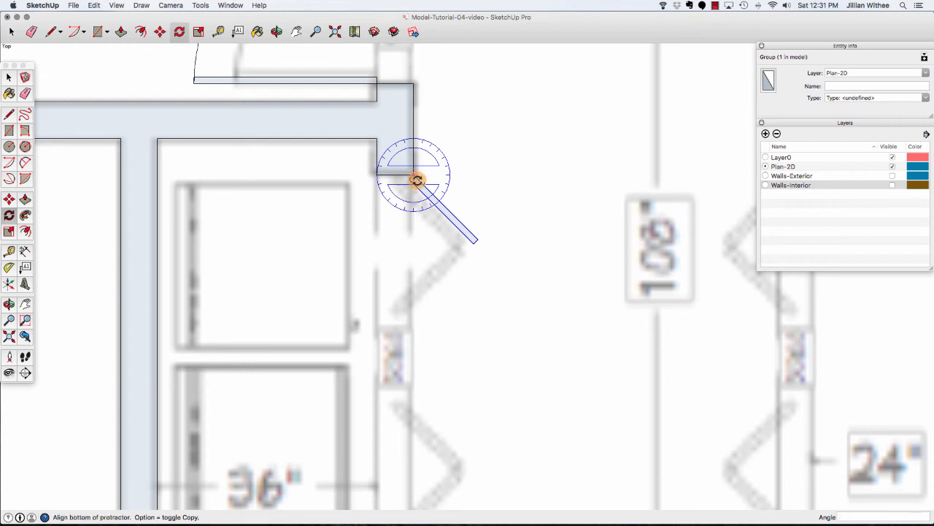
left_click(476, 239)
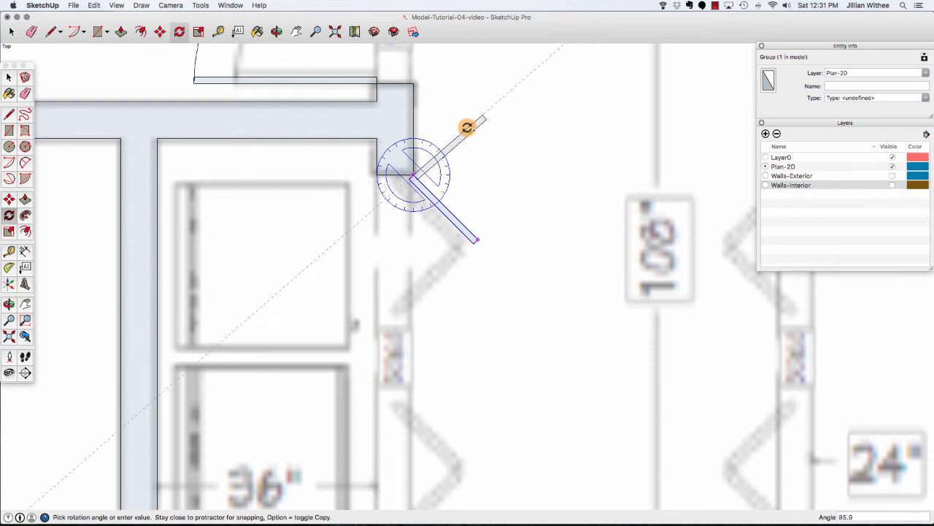
left_click(466, 125)
key("m")
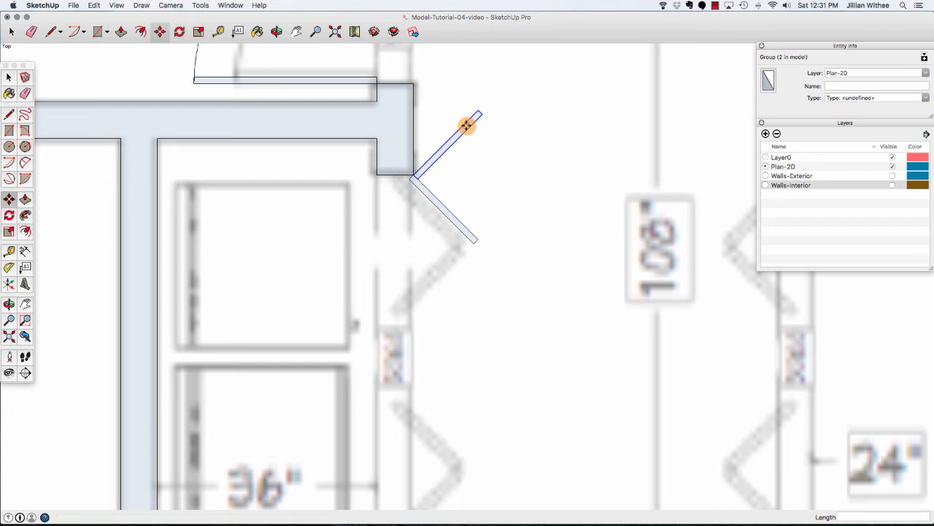
Move the second leaf so its end meets the first leaf's tip, forming a V-shaped bifold pair.
left_click(476, 113)
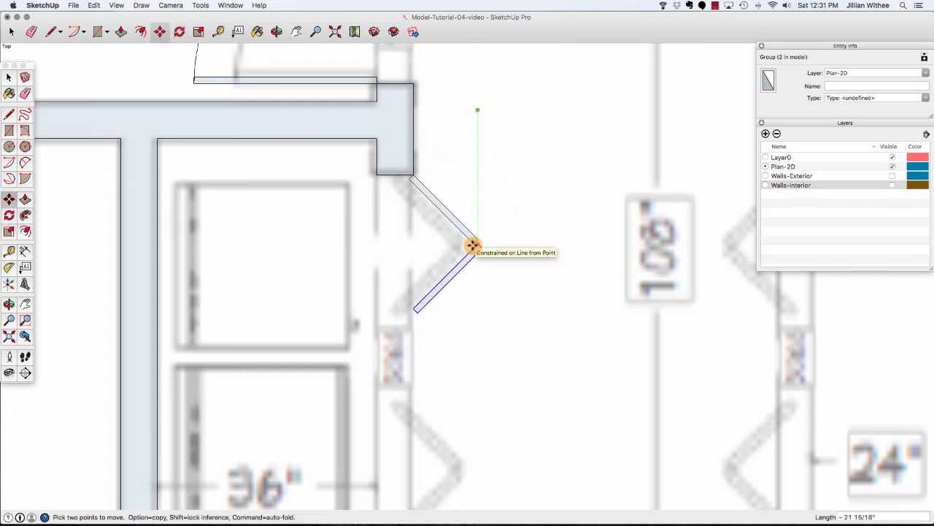
left_click(451, 255)
left_click(451, 256)
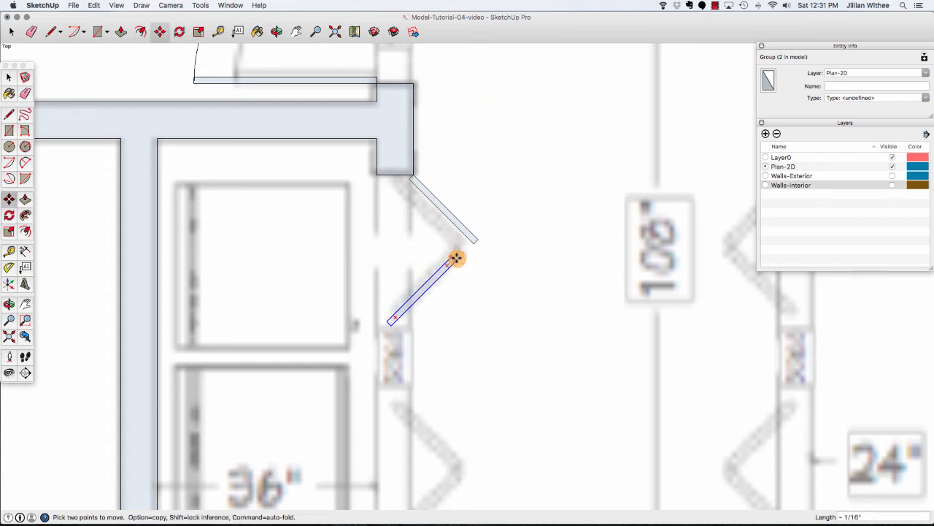
left_click(475, 242)
key("space")
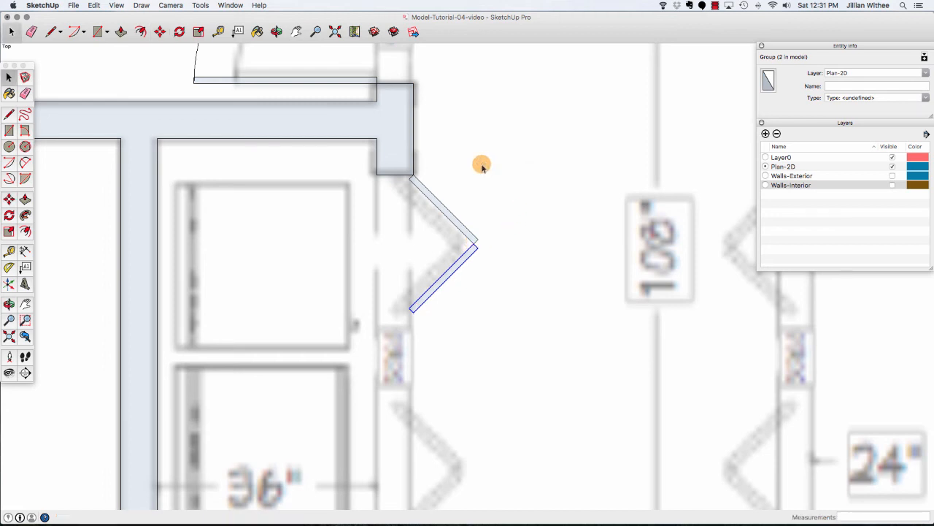
Copy the pair of leaves down to the bottom jamb of the same closet opening.
left_click_drag(404, 171, 488, 328)
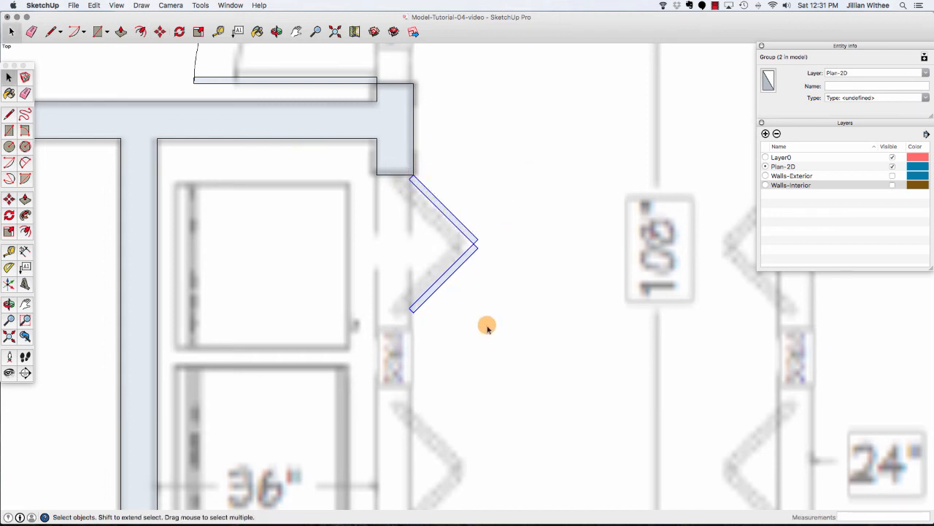
key("m")
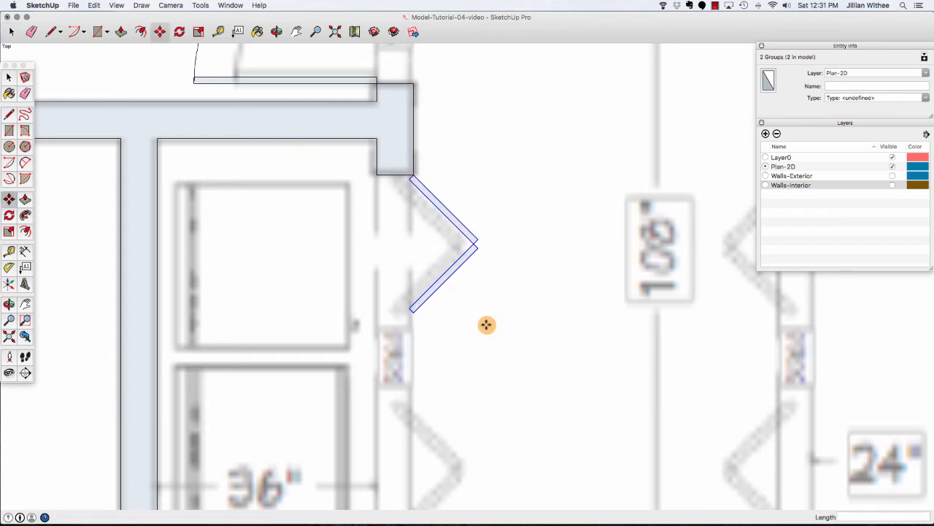
left_click(412, 313)
key("alt")
scroll(427, 171, "down", 3)
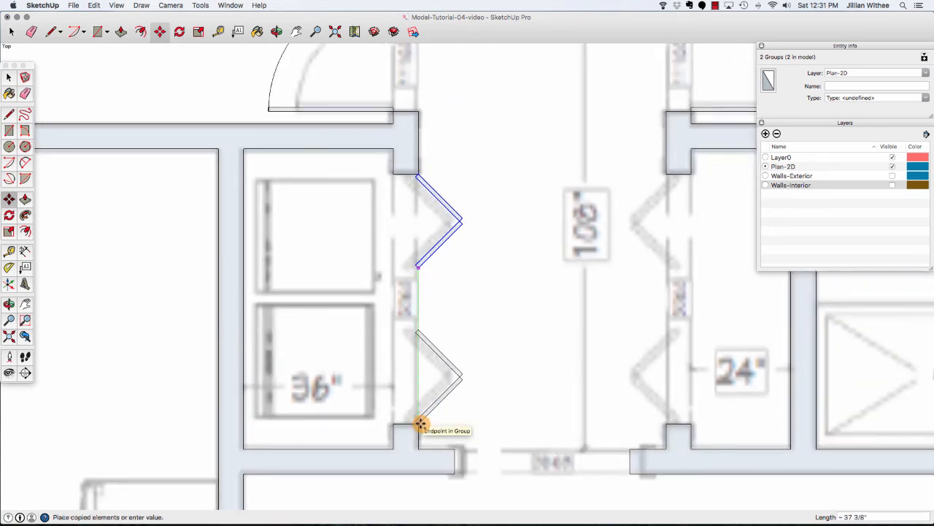
left_click(418, 423)
key("space")
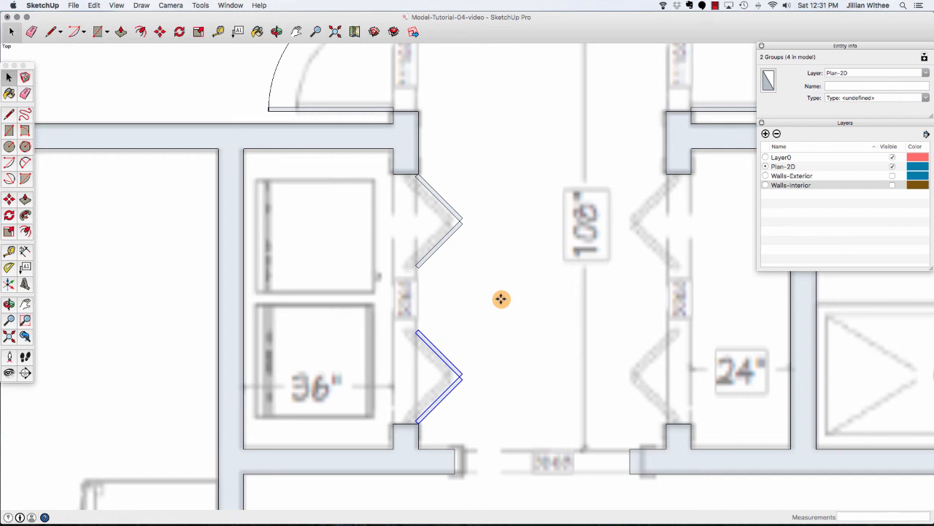
Select all four leaves and make them a component named Door-BF-60.
left_click_drag(405, 159, 475, 431)
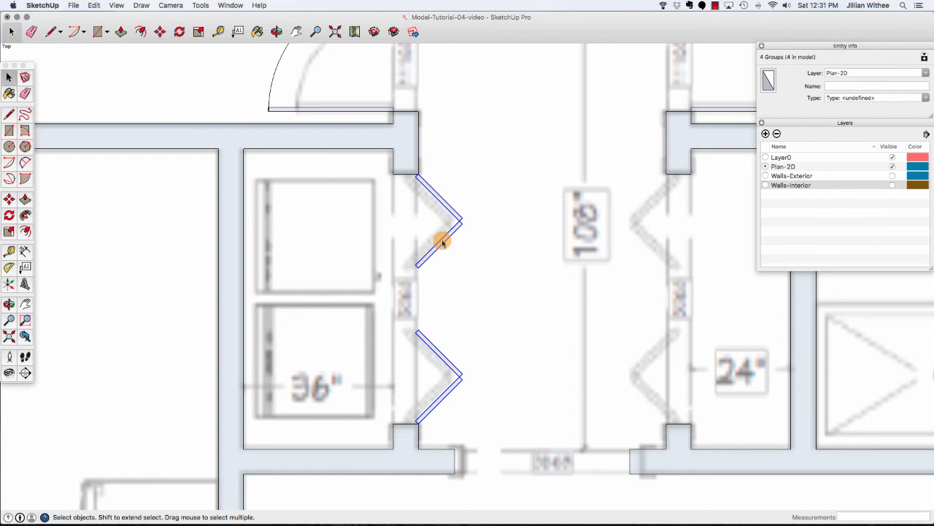
right_click(441, 242)
left_click(482, 321)
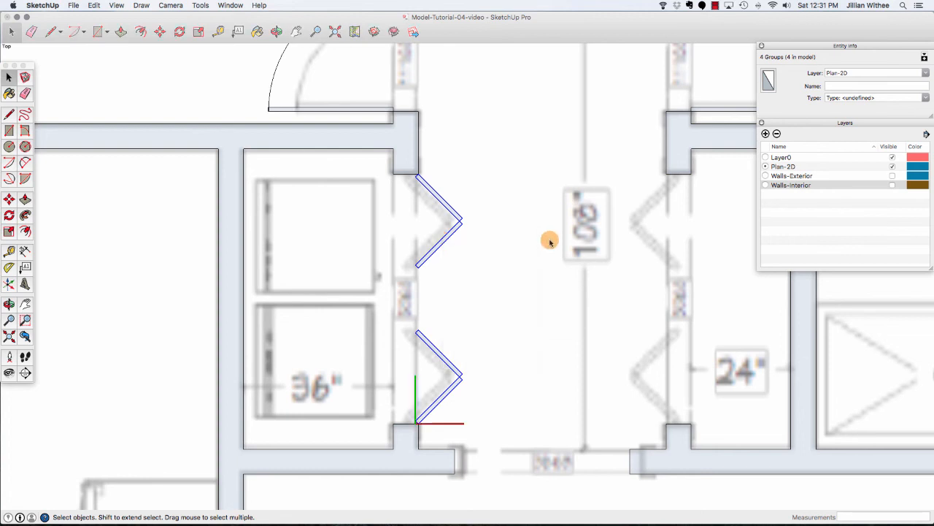
key("g")
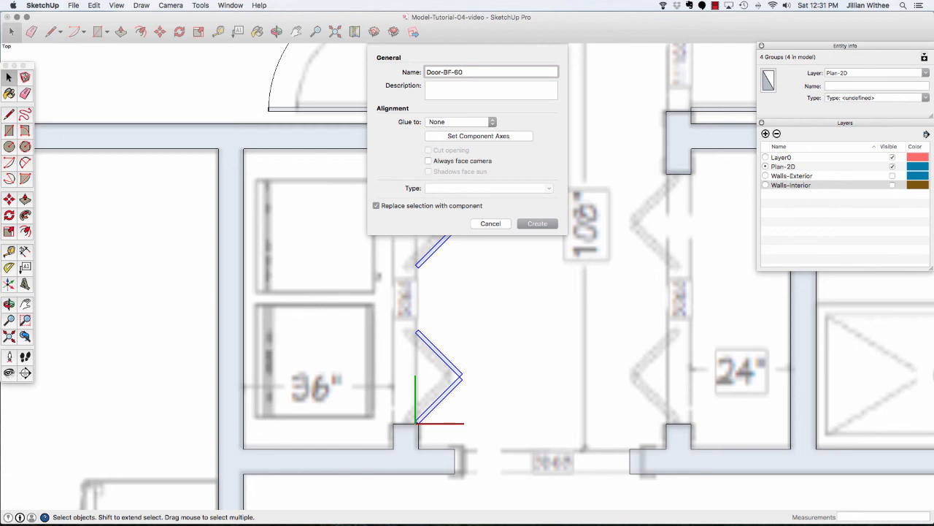
key("Return")
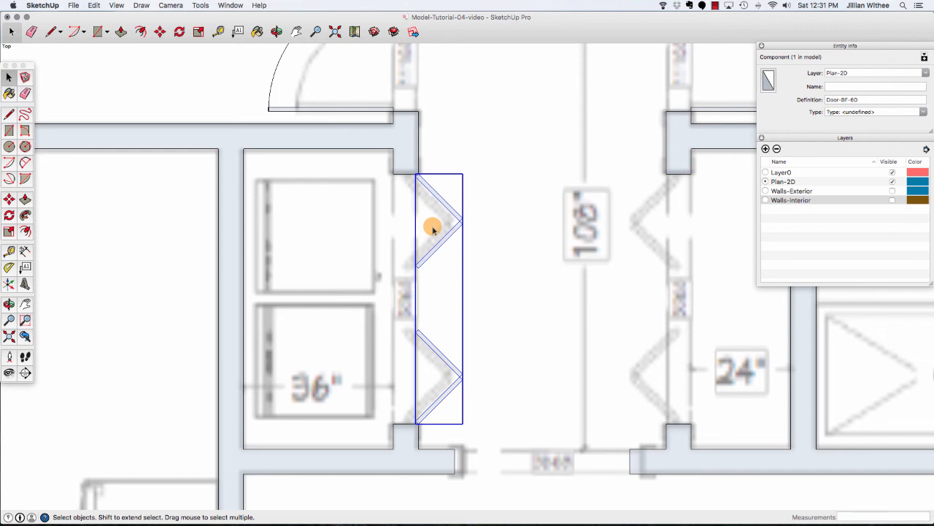
Copy the Door-BF-60 component across into the hallway.
key("m")
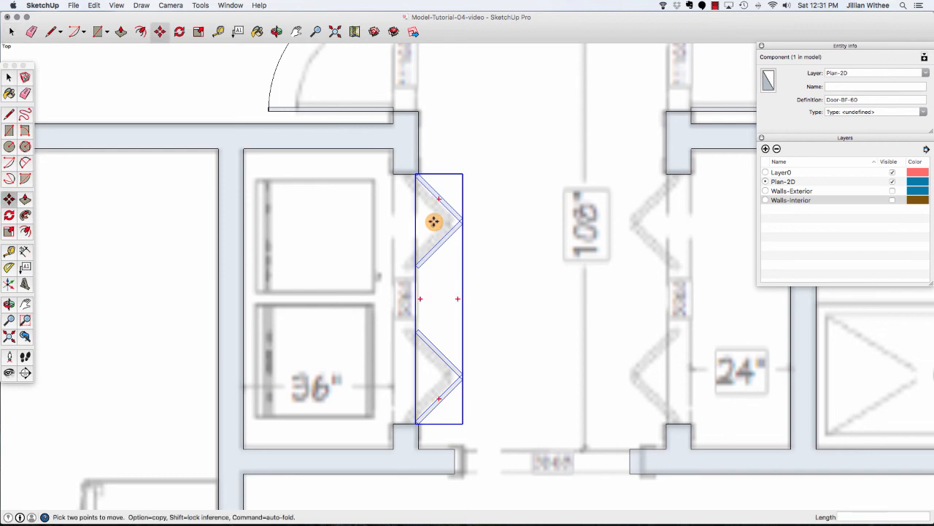
left_click(420, 171)
key("alt")
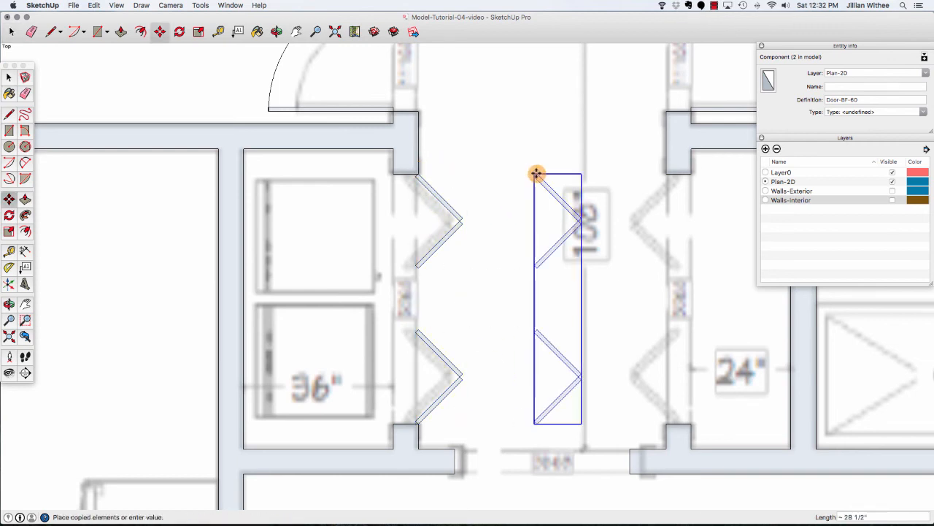
left_click(535, 173)
Flip the copy along the component's red axis so its leaves point the other way.
right_click(551, 189)
mouse_move(578, 362)
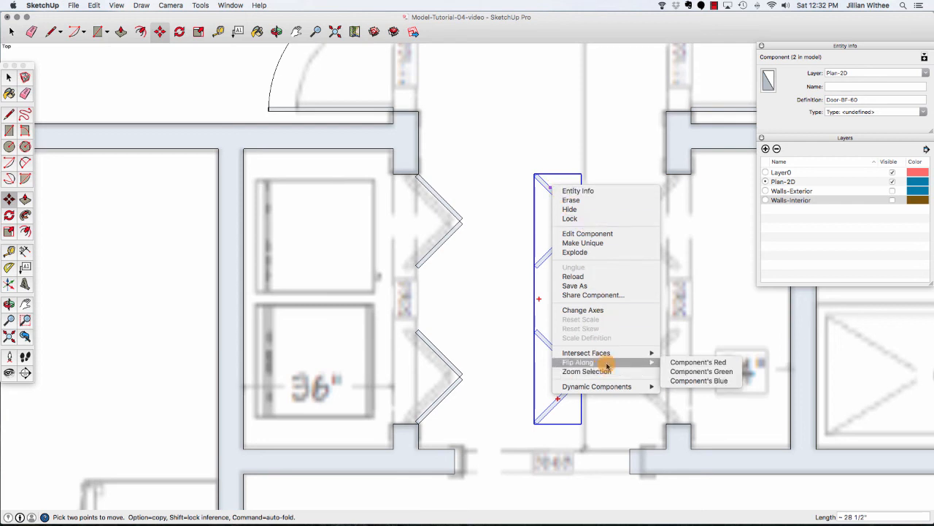
left_click(675, 362)
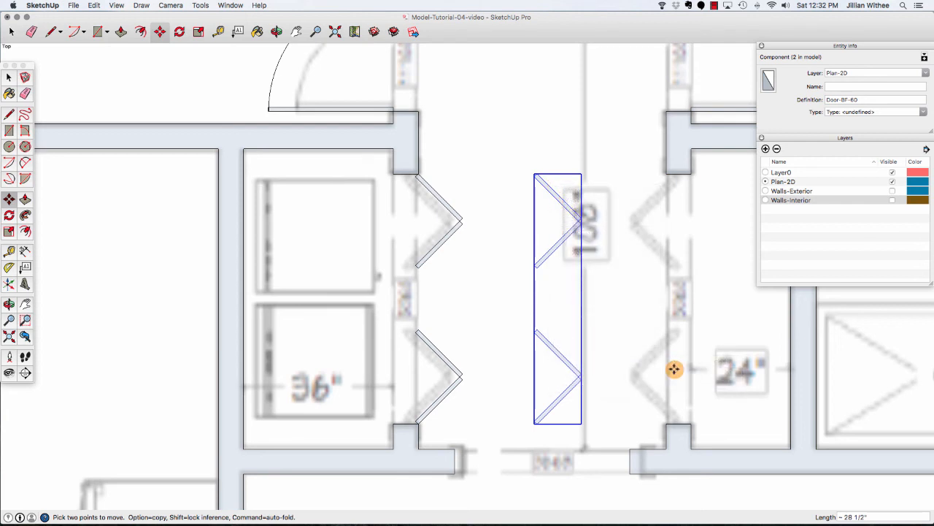
right_click(548, 350)
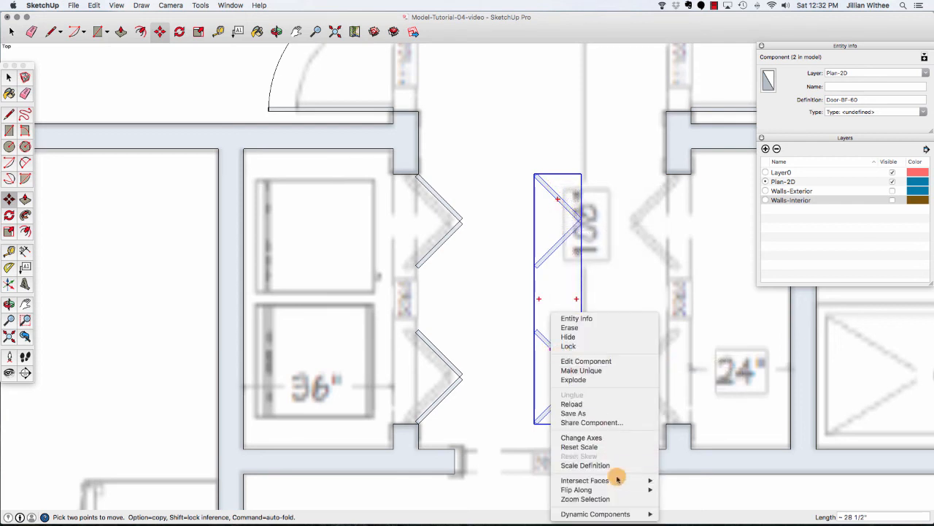
mouse_move(625, 489)
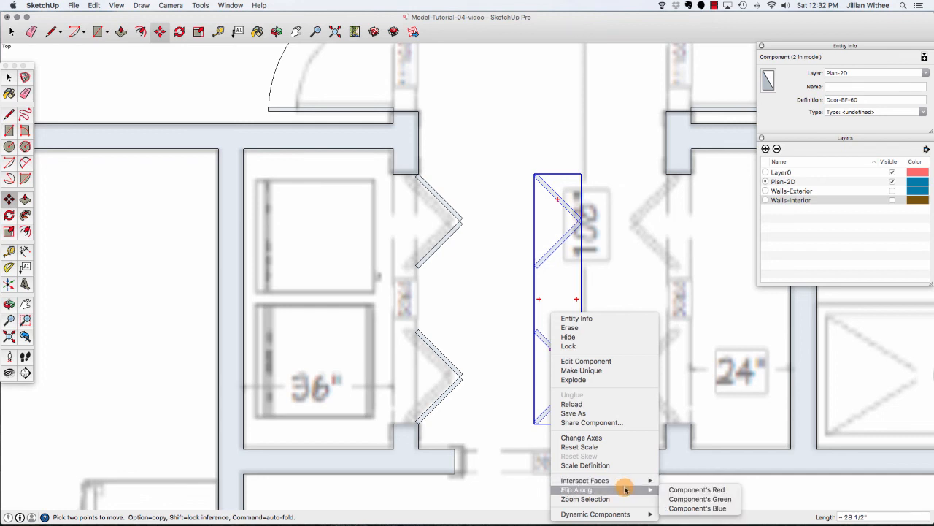
left_click(695, 491)
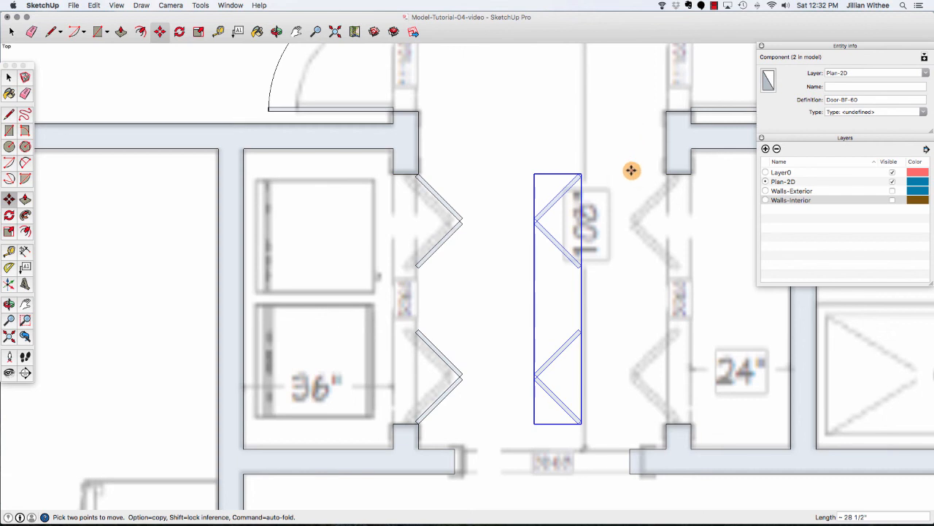
Move the flipped door into the closet opening on the opposite side of the hallway.
left_click(578, 172)
left_click(667, 173)
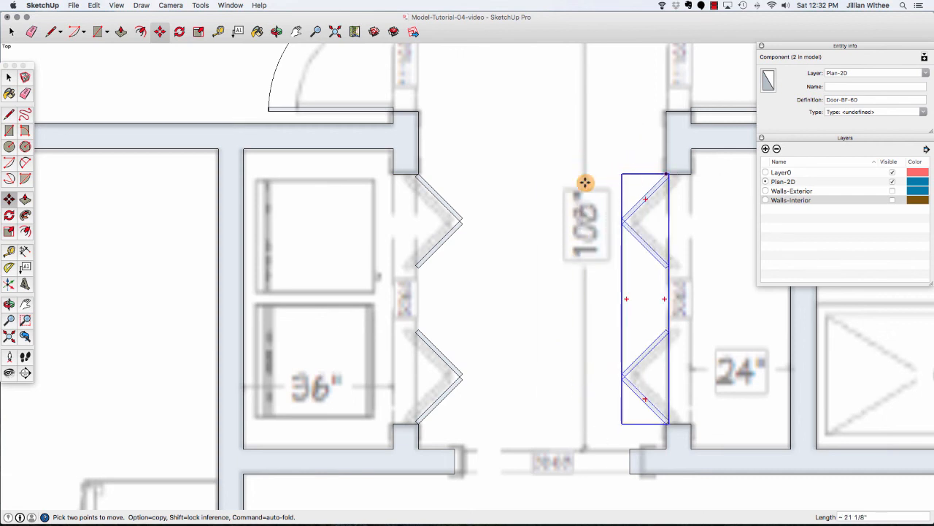
scroll(430, 313, "down", 5)
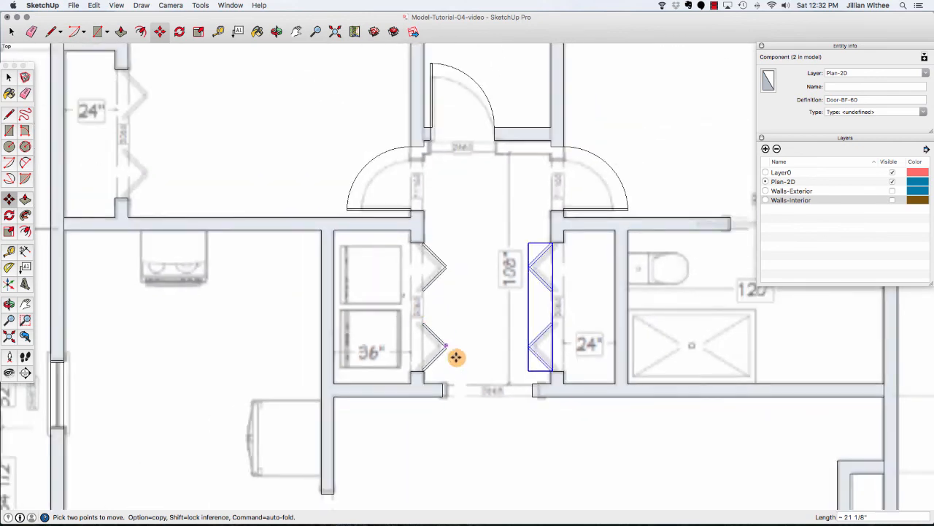
scroll(486, 405, "down", 2)
scroll(551, 286, "up", 6)
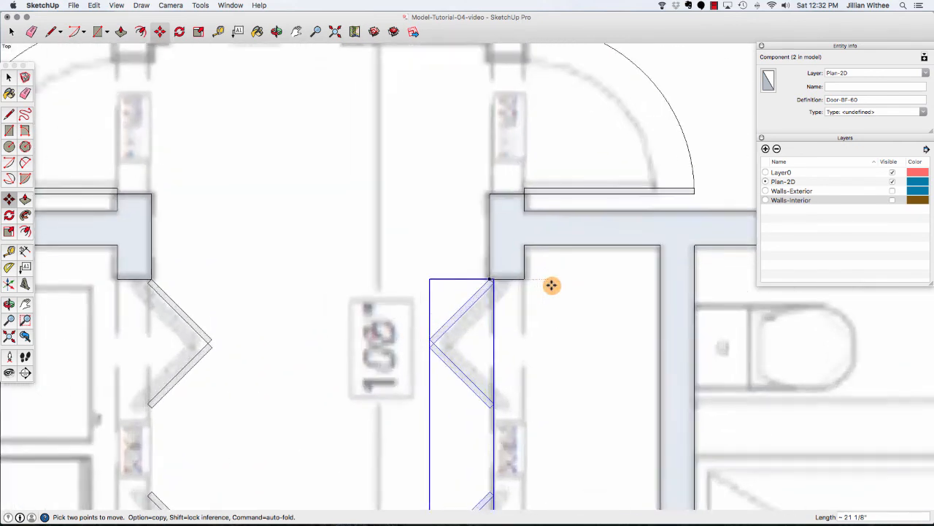
Copy the flipped bifold door to the closet opening of the right bedroom.
left_click(487, 278)
key("alt")
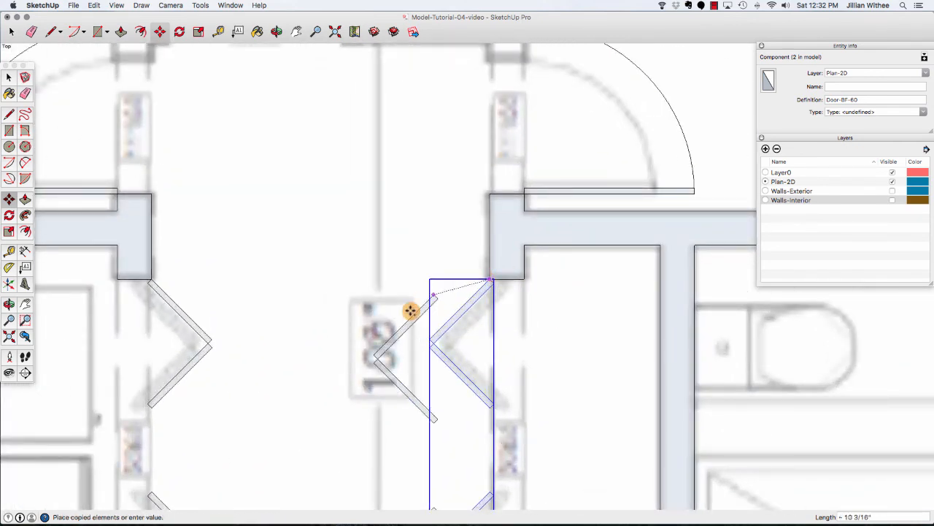
scroll(409, 313, "down", 8)
scroll(460, 288, "up", 9)
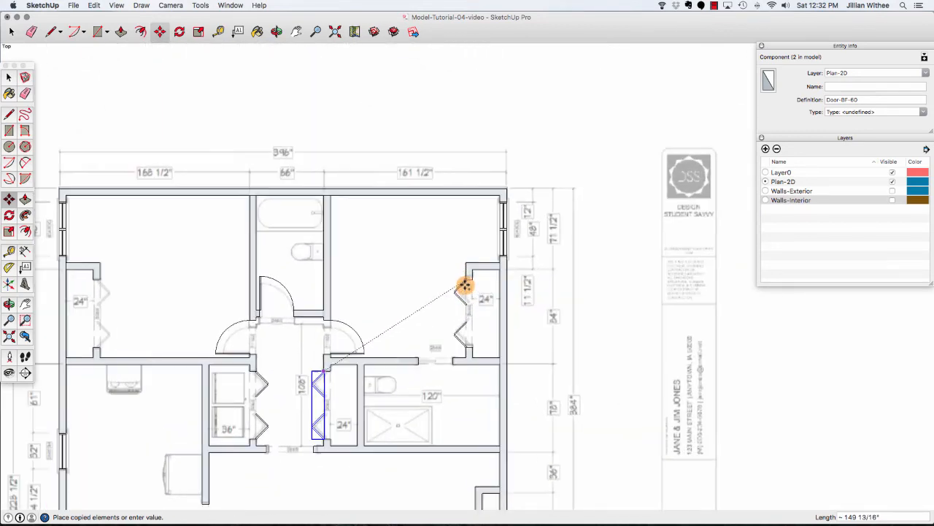
left_click(511, 264)
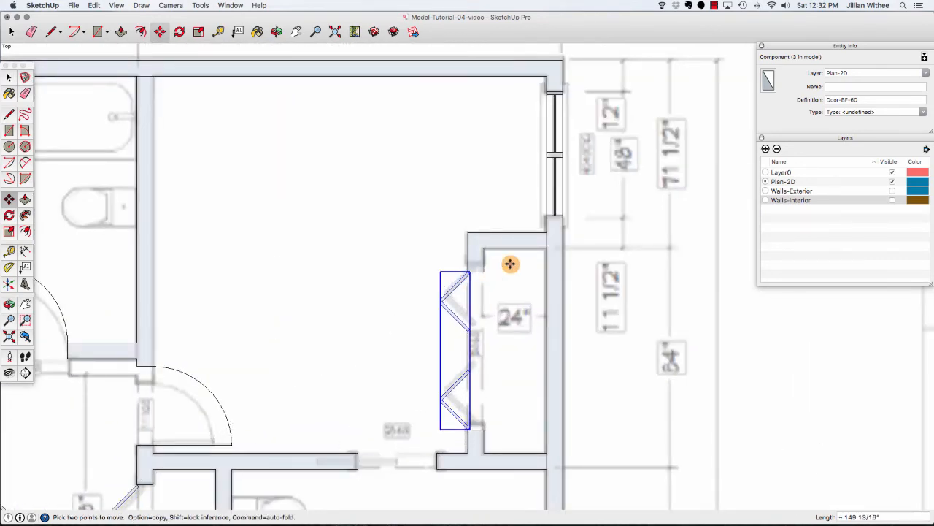
scroll(510, 264, "down", 3)
scroll(504, 265, "down", 3)
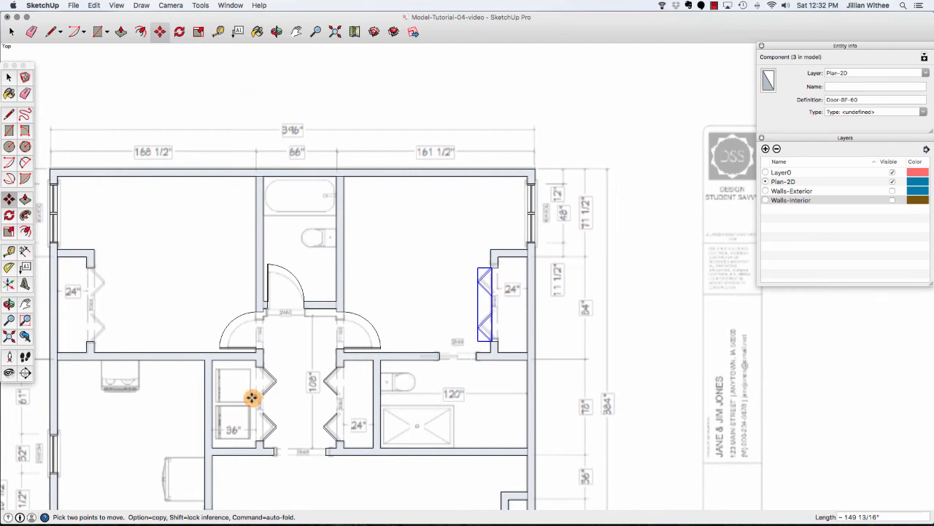
scroll(246, 415, "up", 5)
key("space")
Copy the left hallway closet bifold door to the closet opening of the left bedroom.
left_click(290, 366)
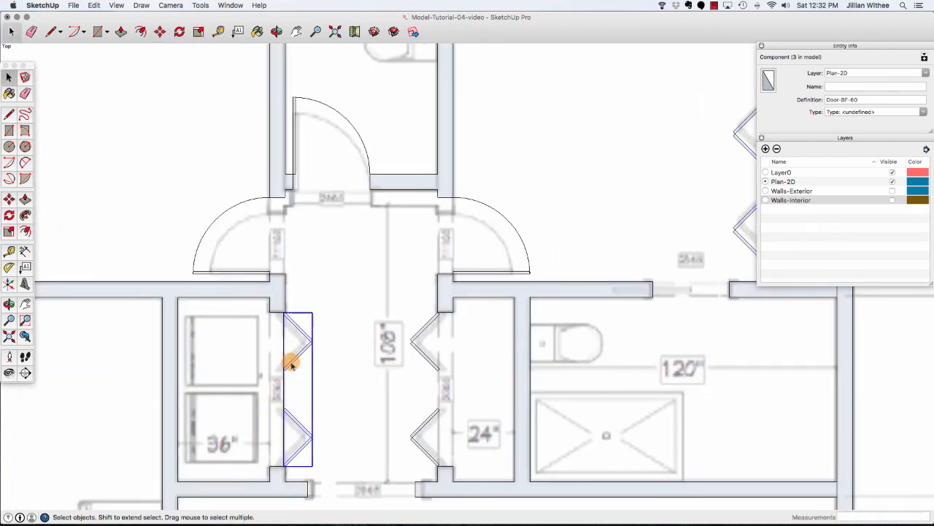
key("m")
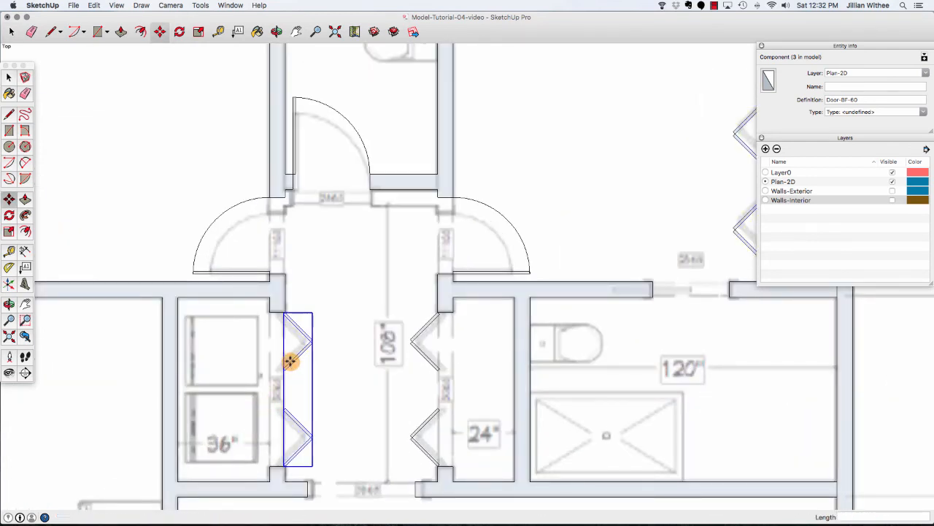
key("alt")
left_click(286, 313)
scroll(379, 328, "down", 5)
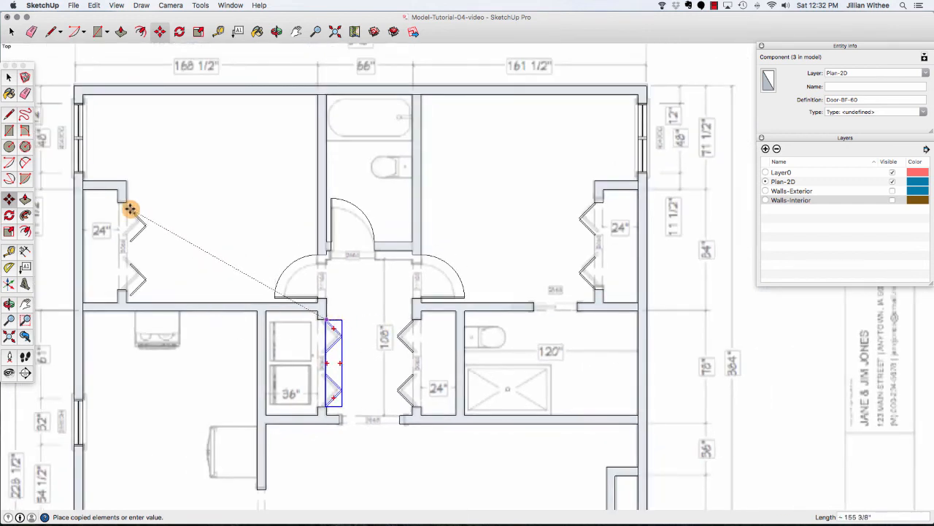
left_click(125, 202)
key("space")
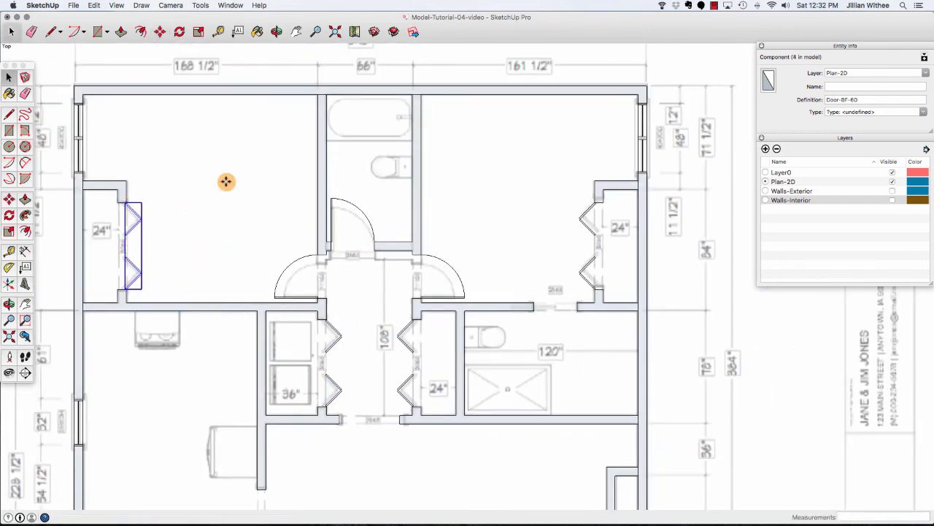
Draw a thin rectangle about 30 inches long along the opening in the left exterior wall.
scroll(426, 89, "down", 3)
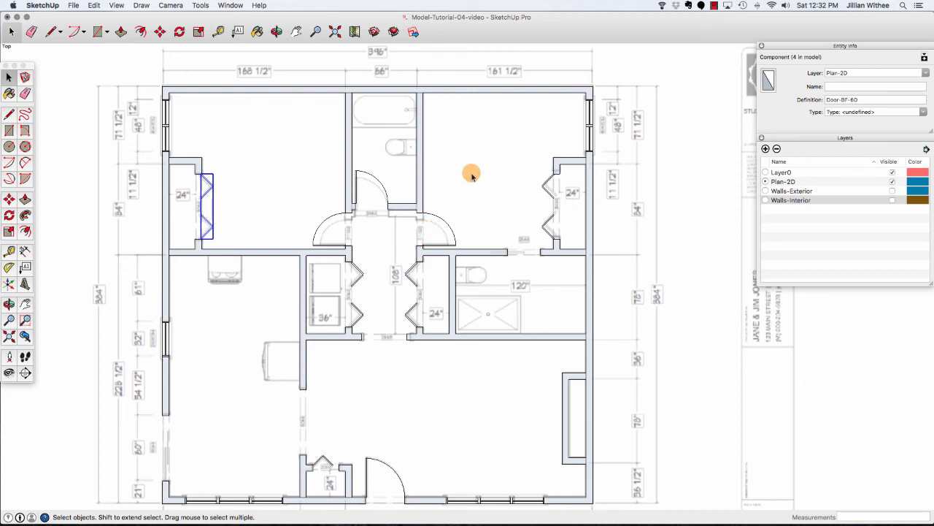
scroll(474, 171, "down", 1)
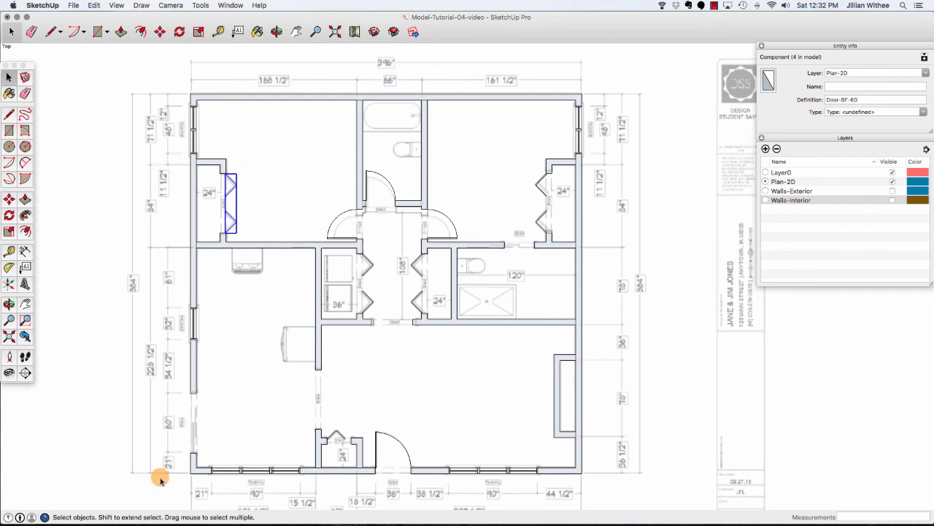
scroll(161, 478, "up", 3)
scroll(161, 479, "up", 5)
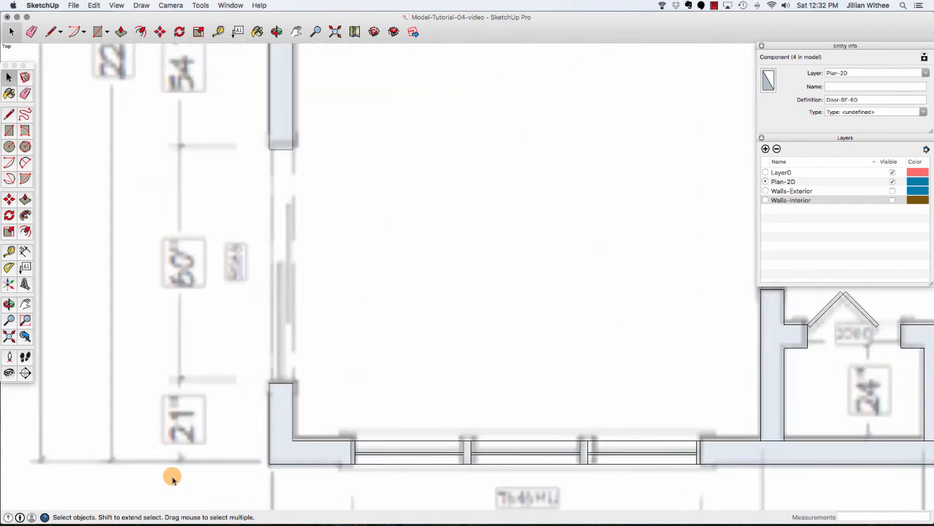
left_click(98, 31)
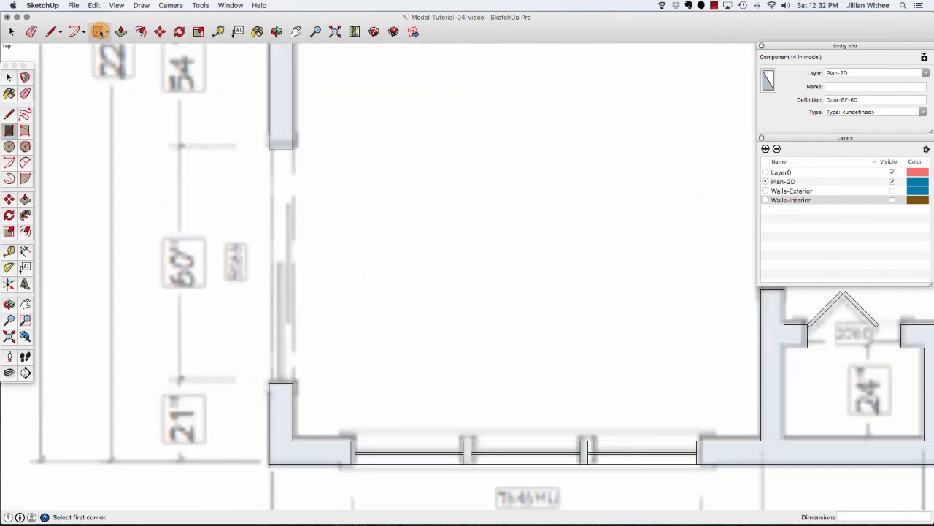
left_click(276, 381)
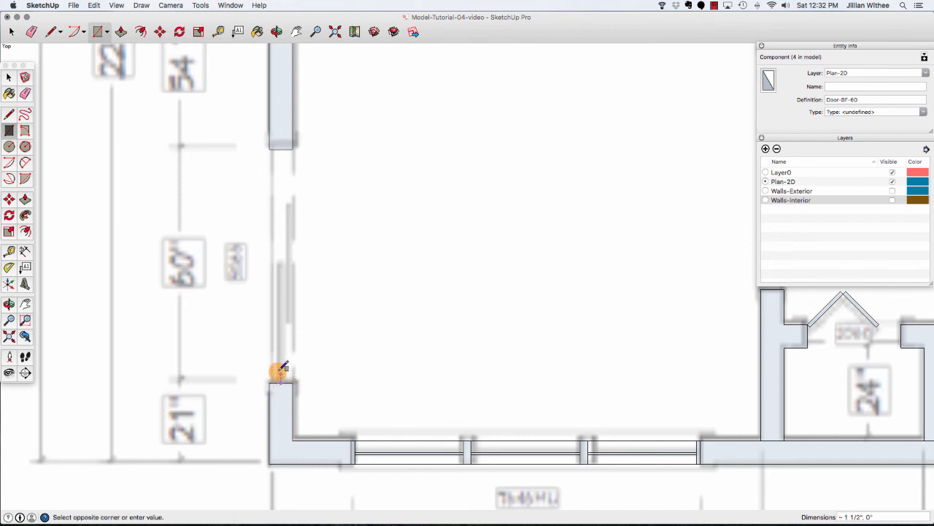
left_click(278, 264)
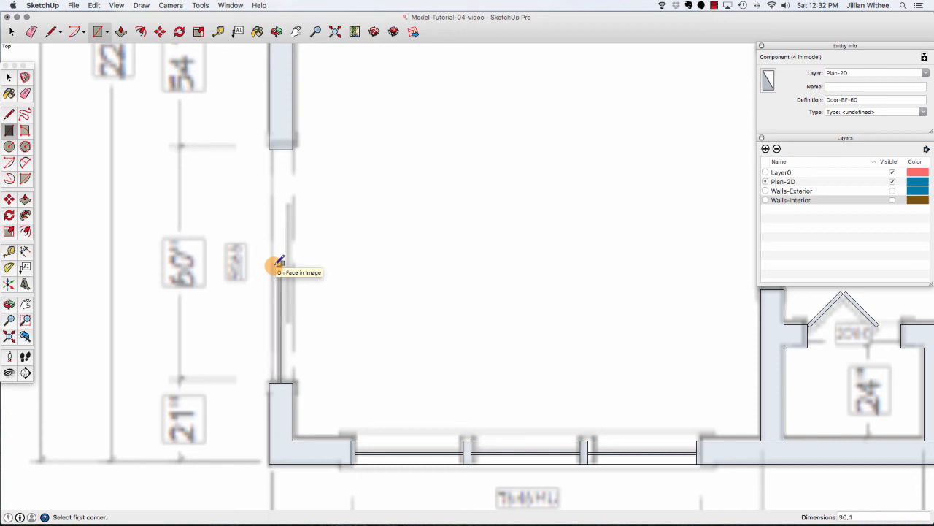
Make the thin rectangle in the left exterior wall opening into a group.
key("space")
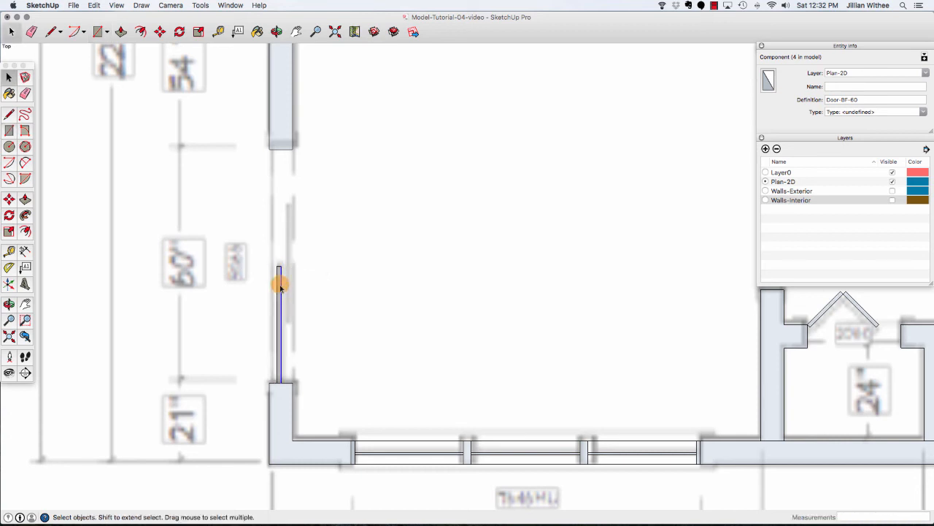
double_click(278, 289)
right_click(279, 287)
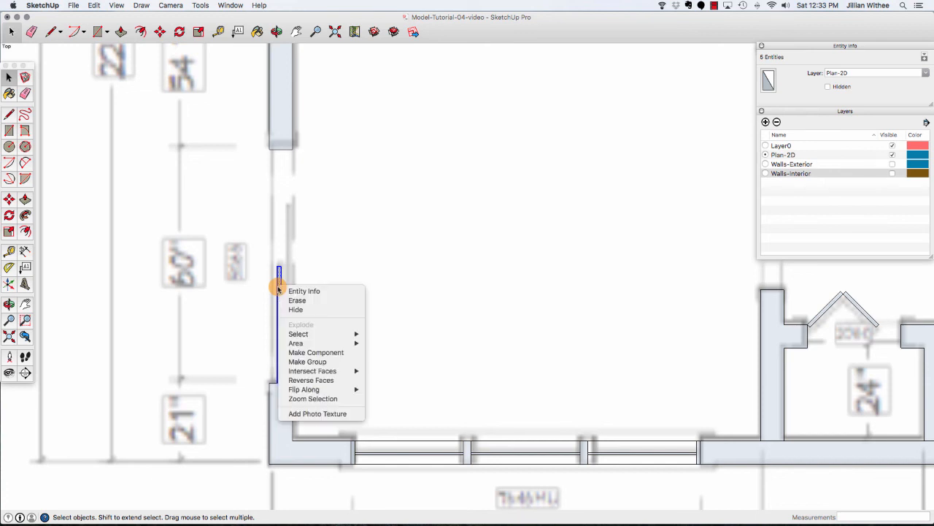
left_click(310, 362)
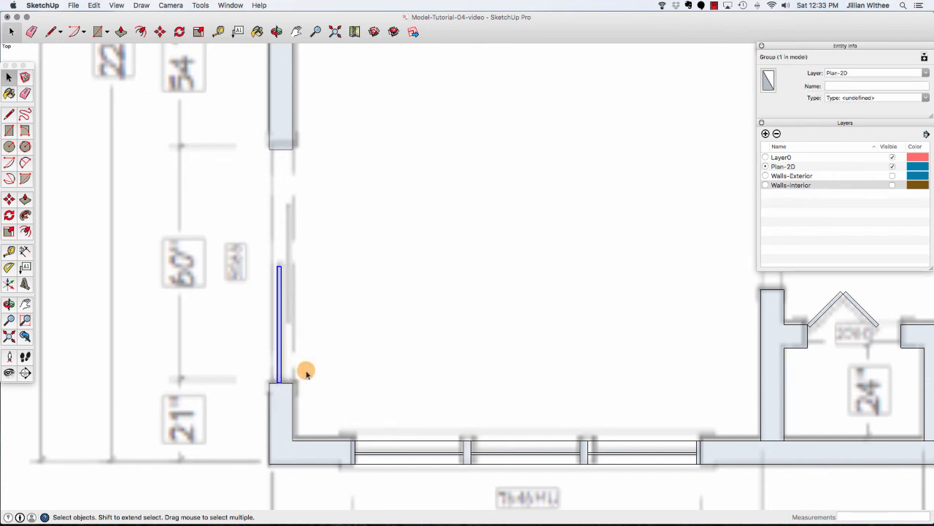
Copy the grouped panel upward so the copy starts at the original's midpoint, overlapping half of it.
key("m")
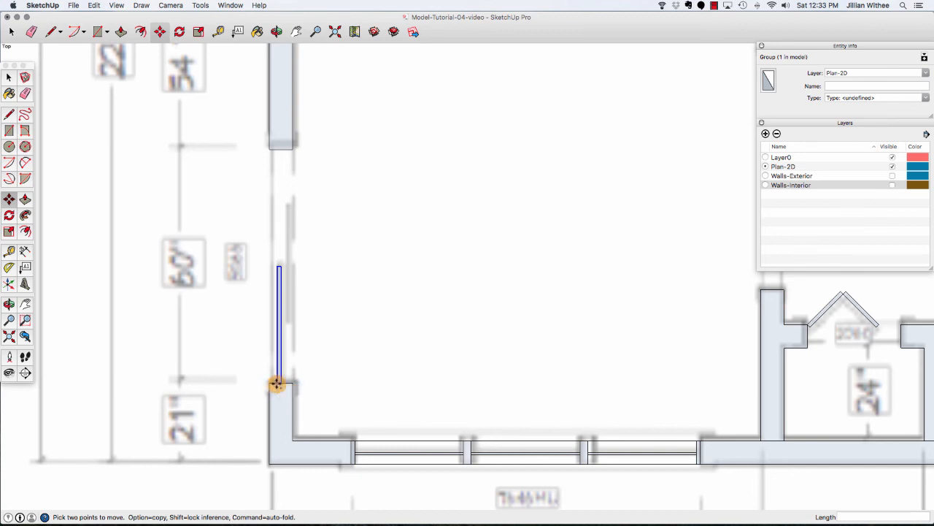
left_click(276, 383)
key("alt")
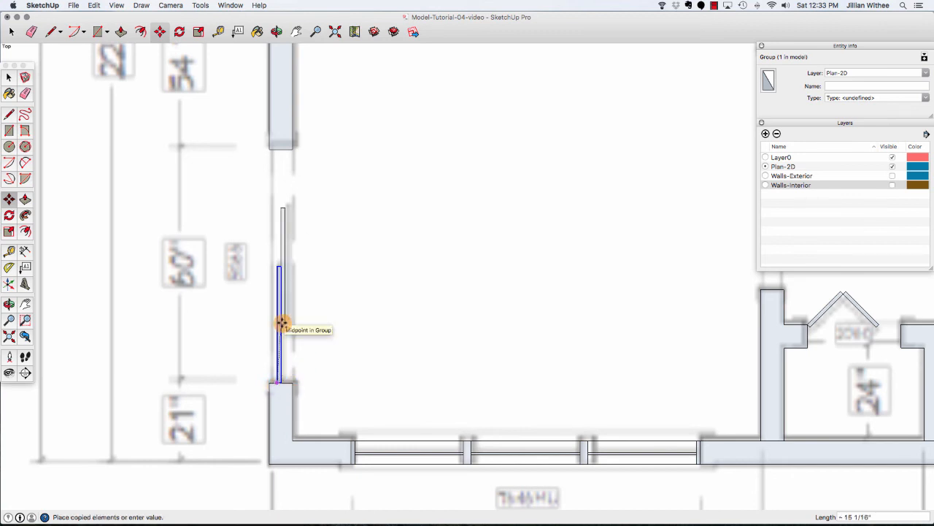
left_click(281, 322)
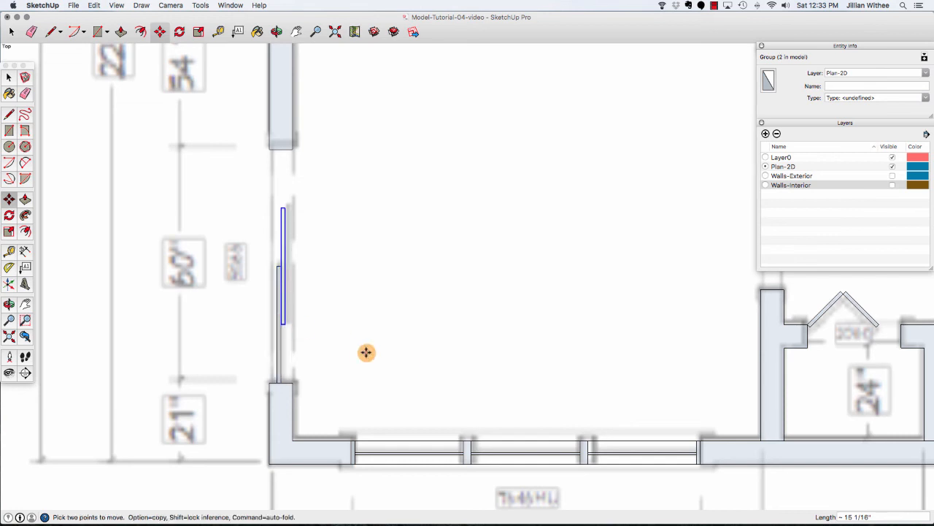
Make both sliding panels into a component named Door-Sliding-60.
key("space")
left_click_drag(256, 202, 297, 385)
right_click(284, 306)
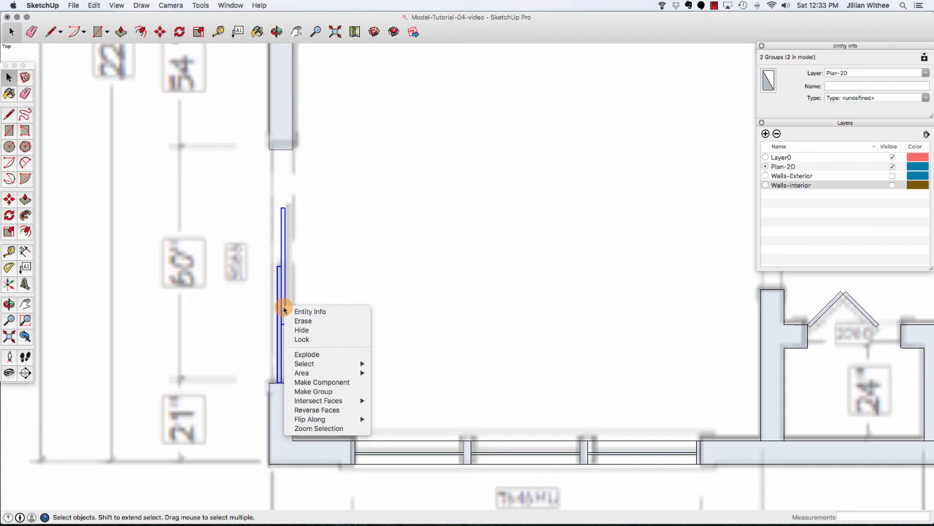
left_click(328, 383)
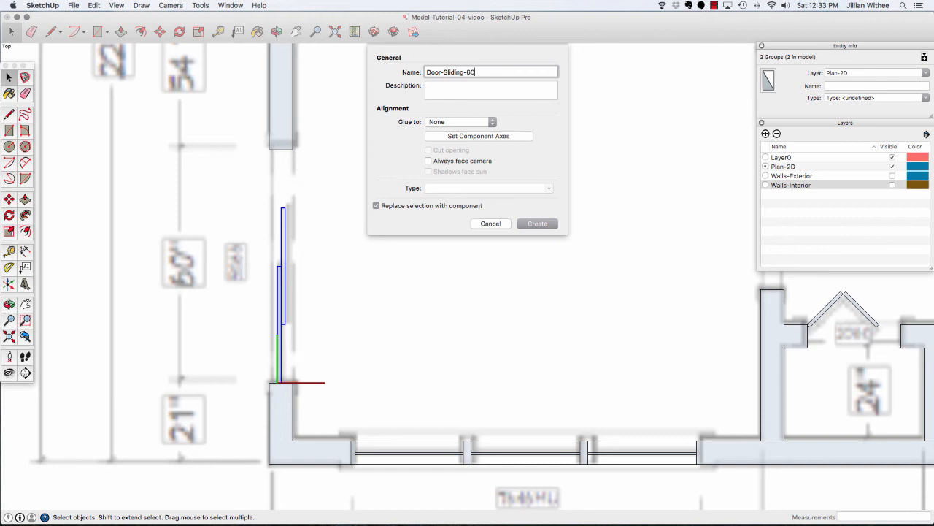
key("Return")
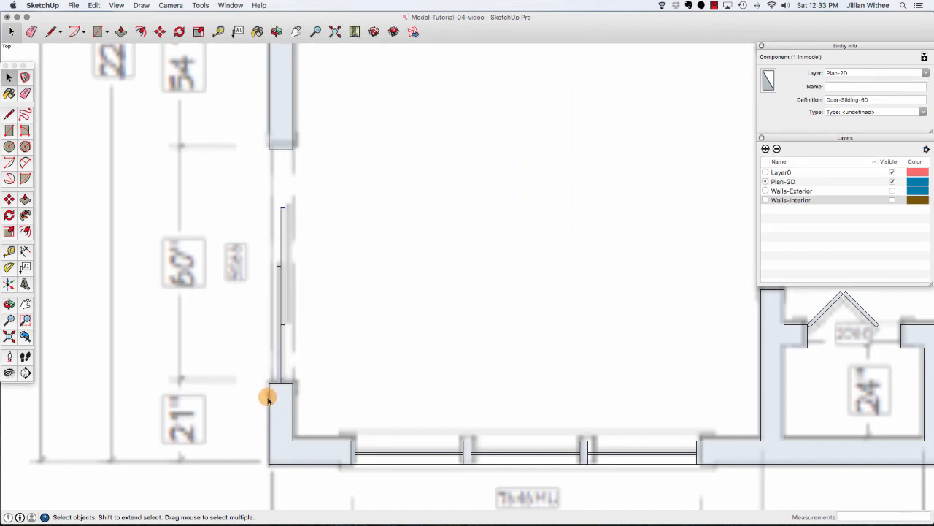
Create a guide 3 inches from the top edge of the wall beside the bathroom doorway.
left_click(263, 400)
scroll(243, 407, "down", 6)
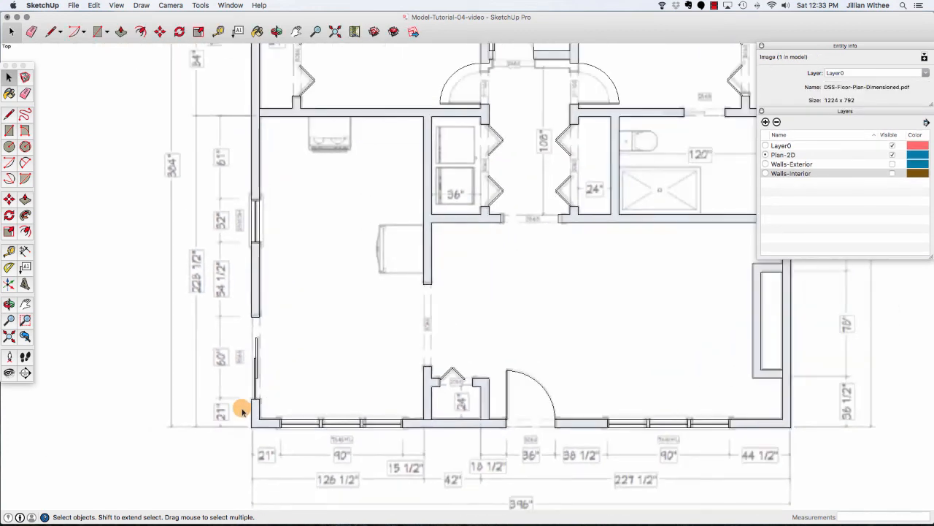
scroll(244, 409, "down", 4)
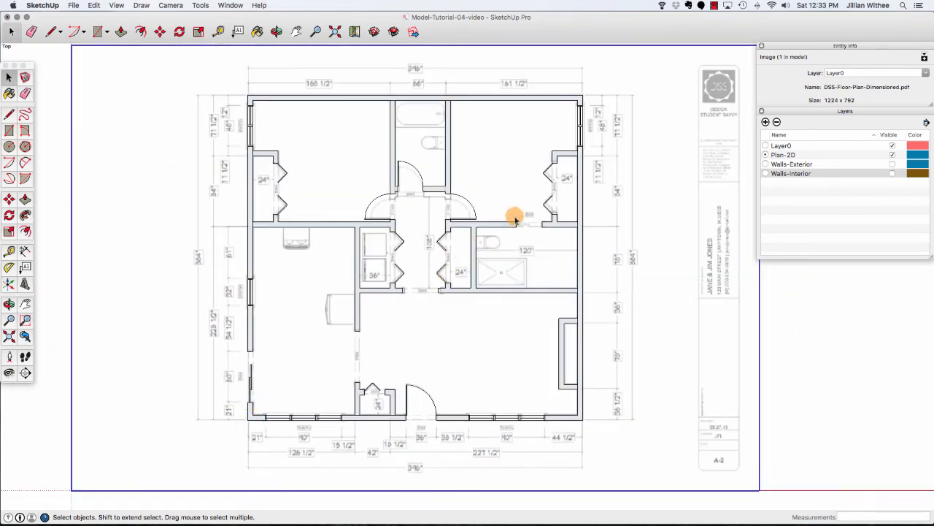
scroll(553, 207, "up", 7)
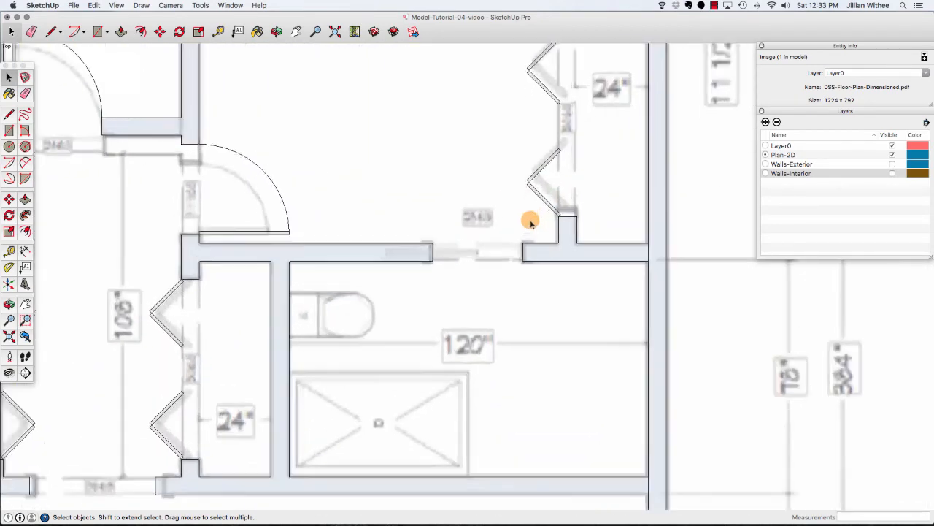
scroll(530, 223, "up", 1)
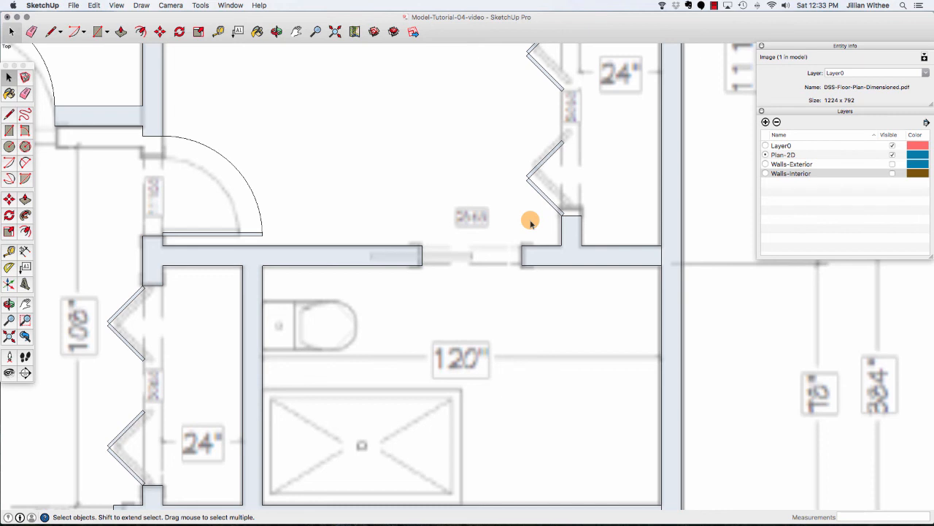
left_click(317, 259)
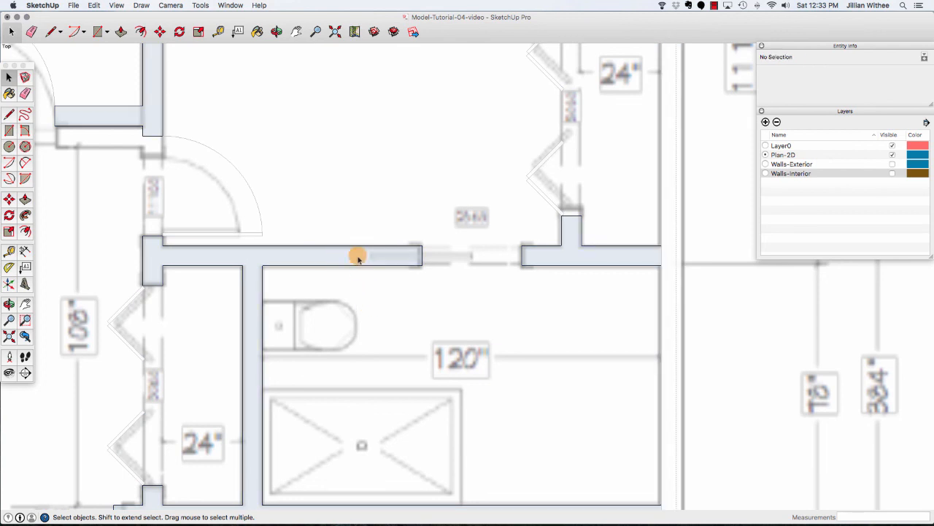
left_click(357, 257)
scroll(412, 246, "up", 2)
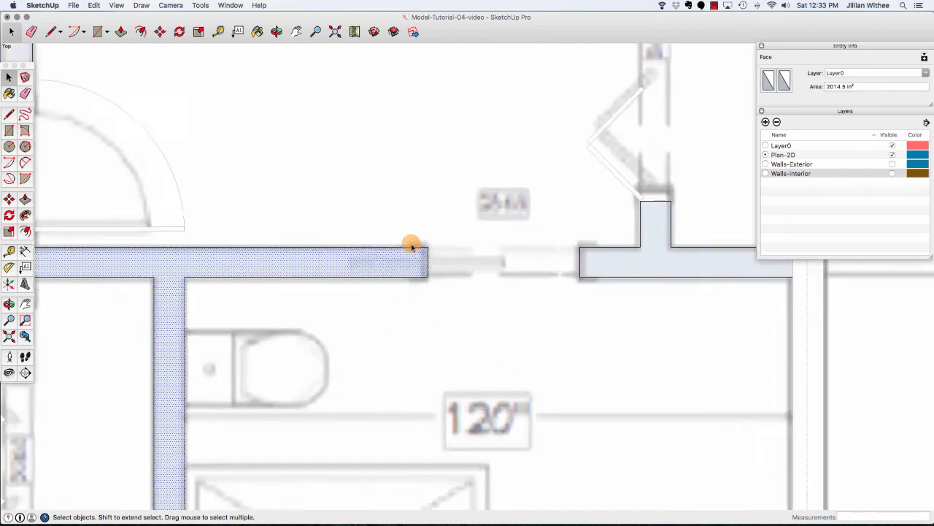
scroll(411, 246, "up", 2)
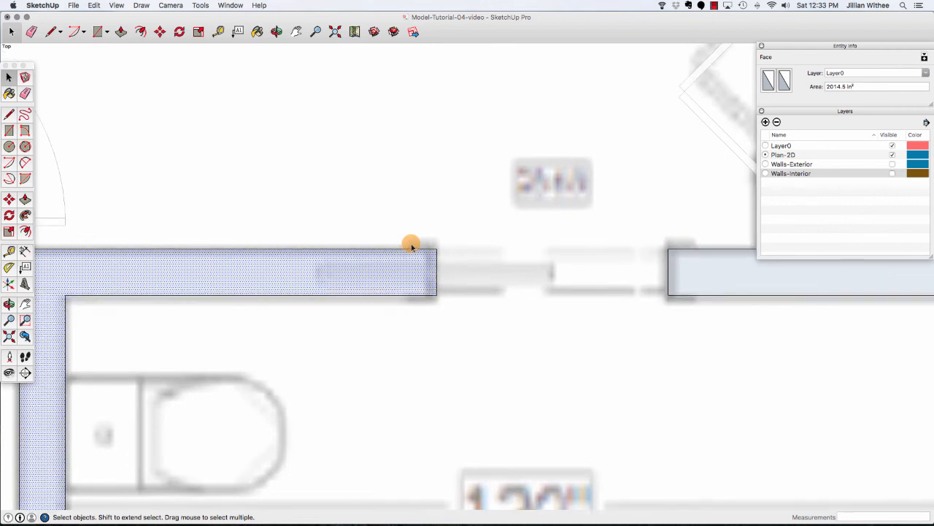
left_click(217, 32)
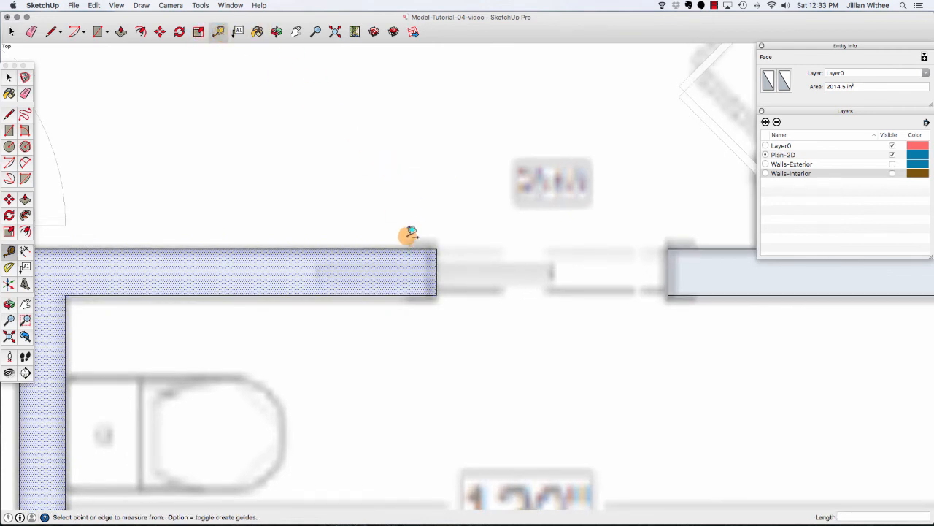
left_click(409, 246)
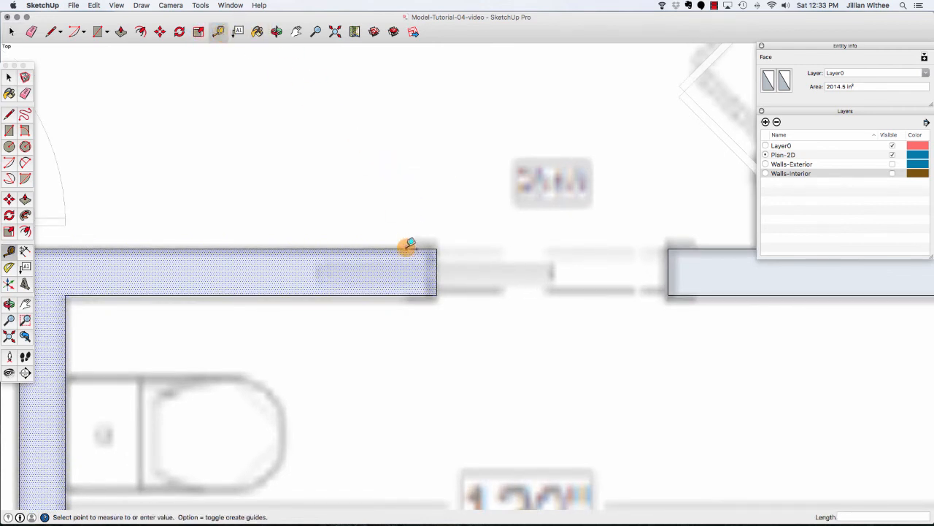
left_click(437, 271)
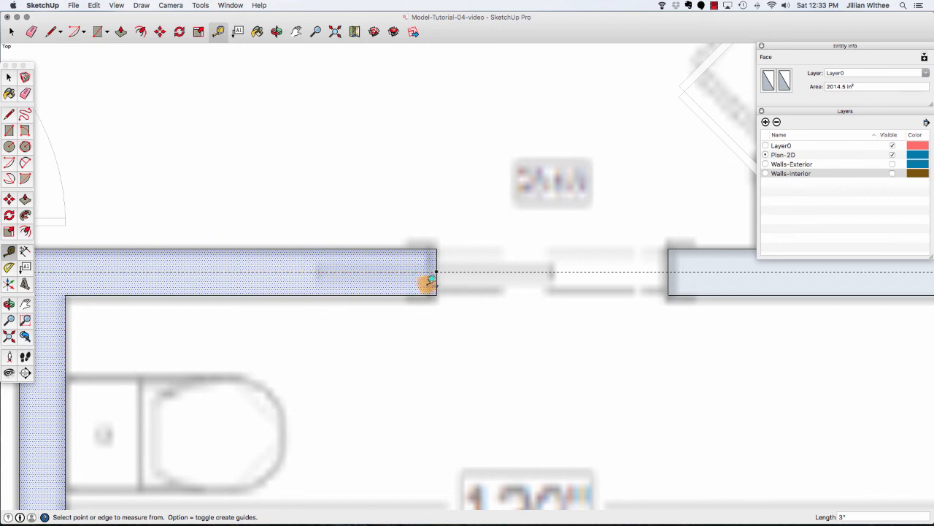
Draw a 30 by 2 inch rectangle inside the wall end, starting where the guide meets it.
key("l")
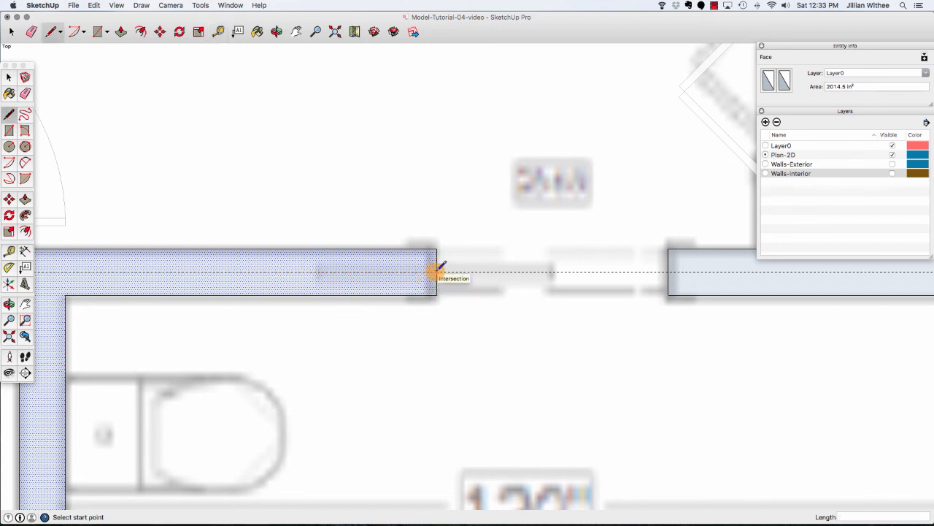
left_click(437, 270)
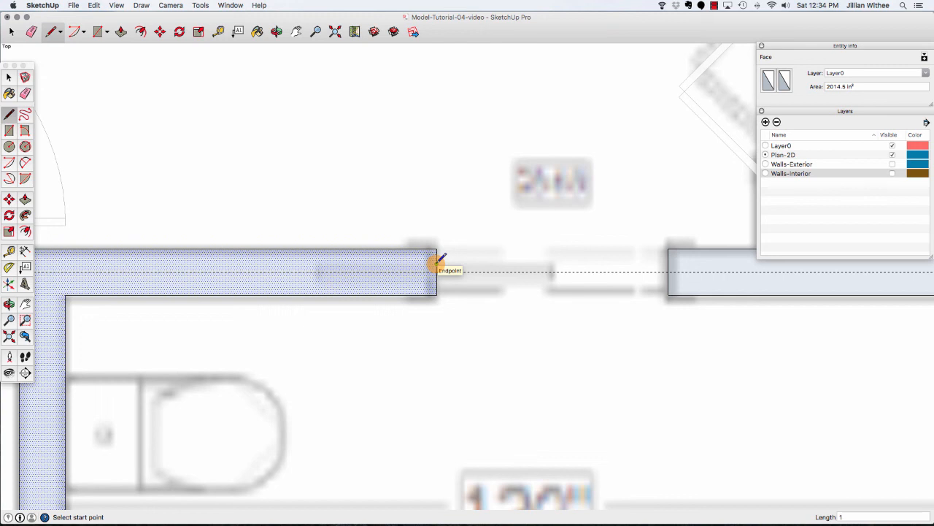
left_click(437, 263)
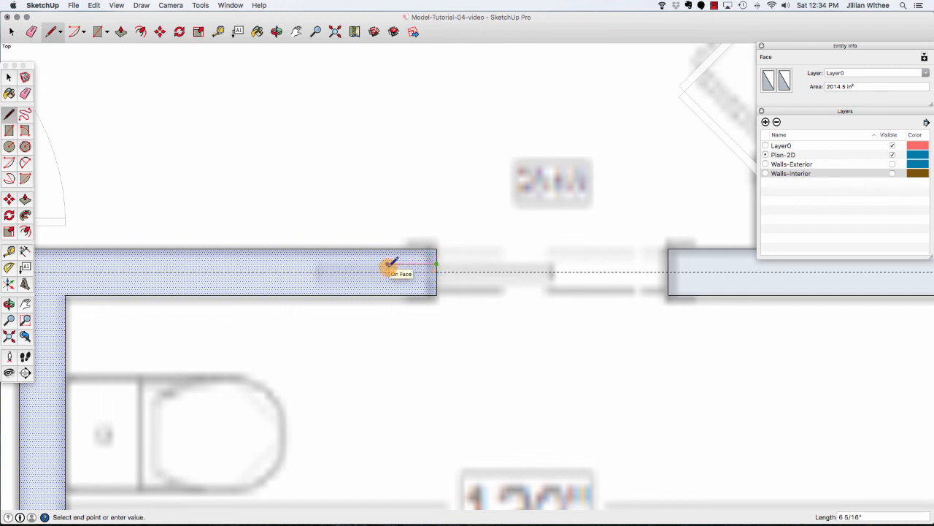
type("30")
key("Return")
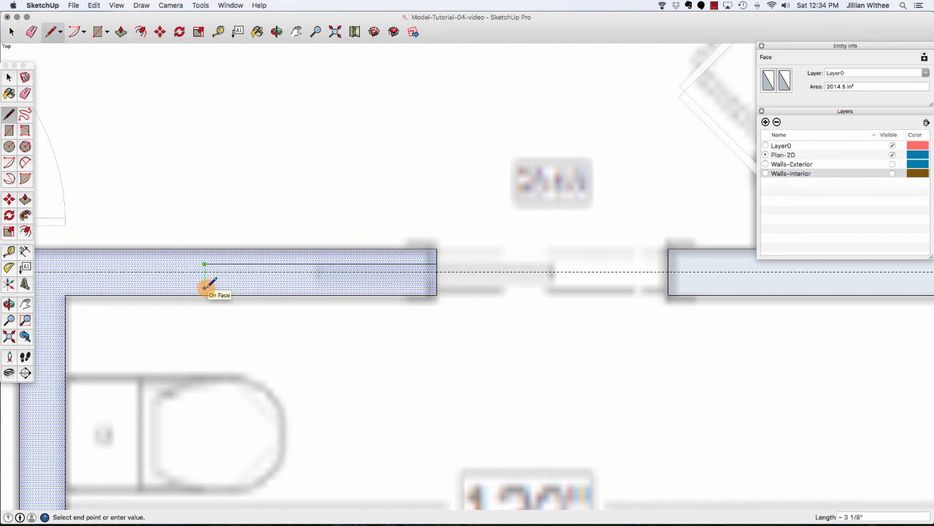
type("2")
key("Return")
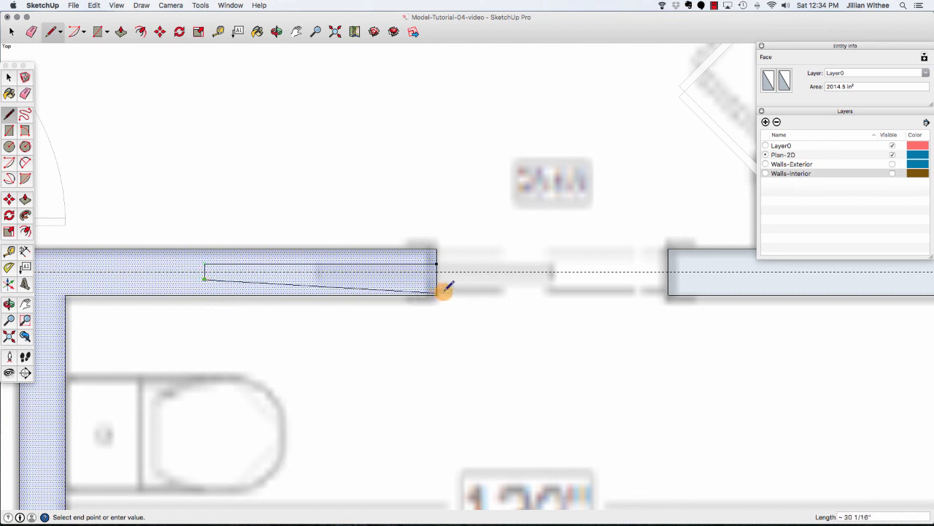
left_click(435, 277)
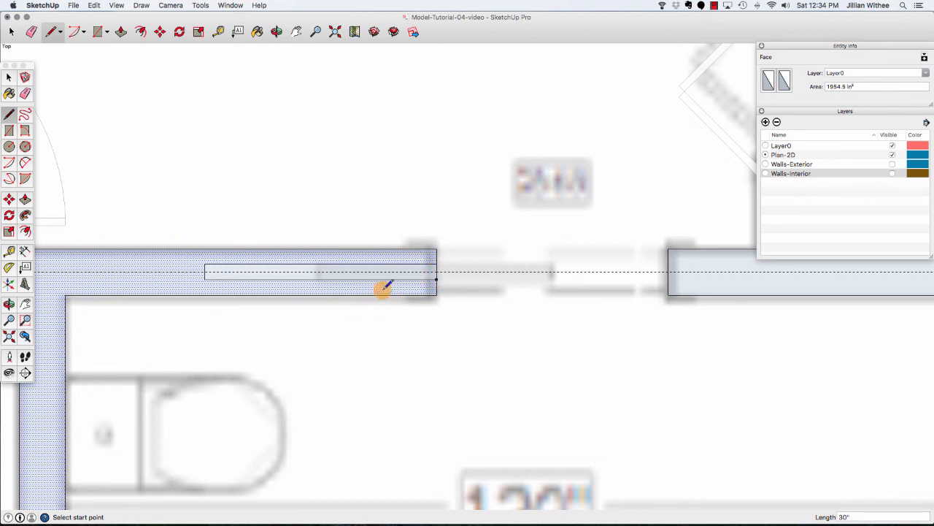
Delete the new rectangle's face and the stray edge at the wall end.
key("space")
left_click(416, 276)
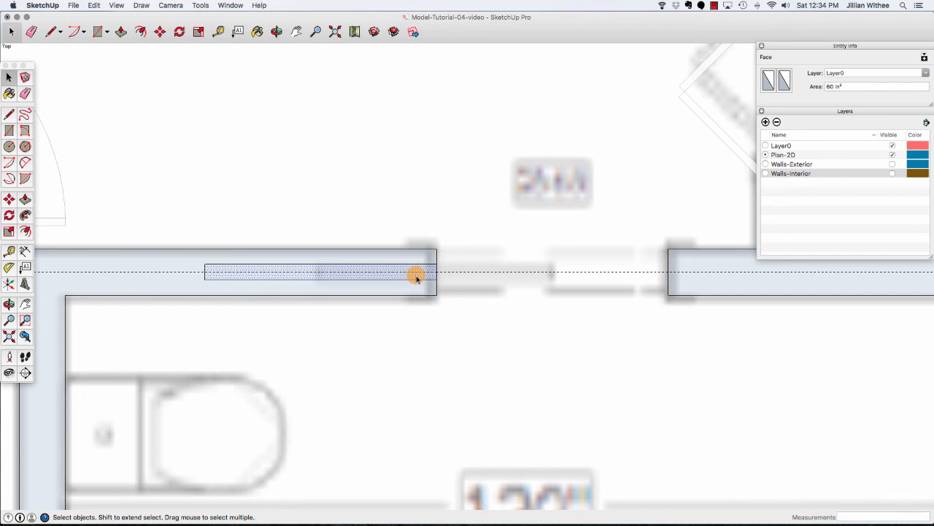
key("Delete")
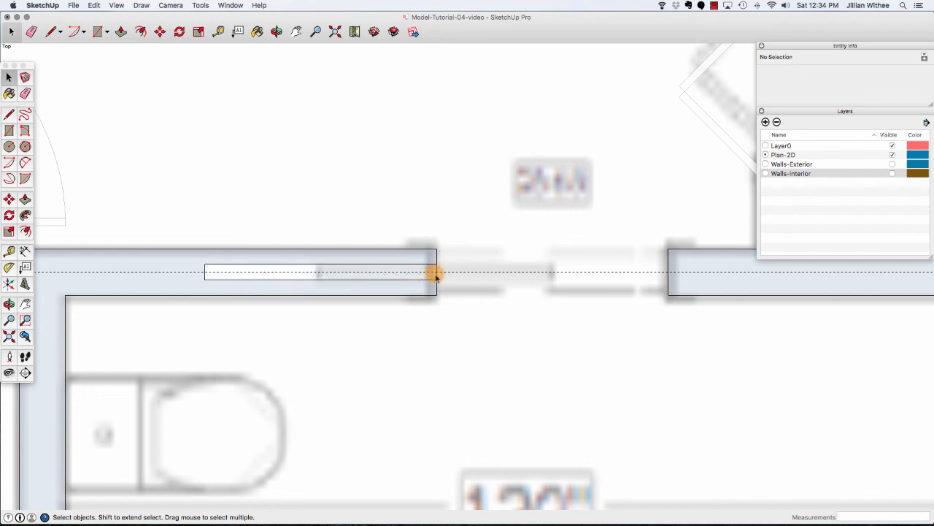
left_click(434, 274)
key("Delete")
Delete all guides from the model.
left_click(403, 295)
left_click(417, 326)
left_click(417, 291)
left_click(431, 339)
scroll(438, 337, "down", 4)
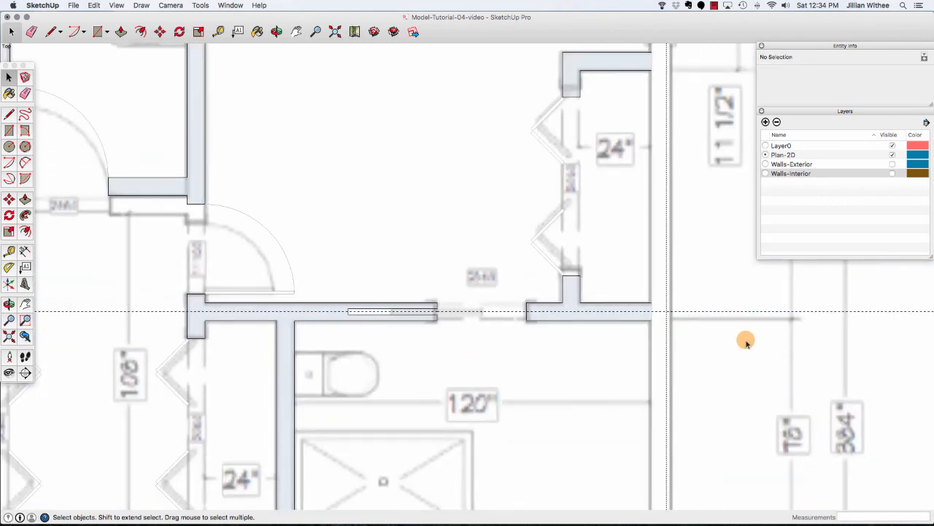
left_click(723, 348)
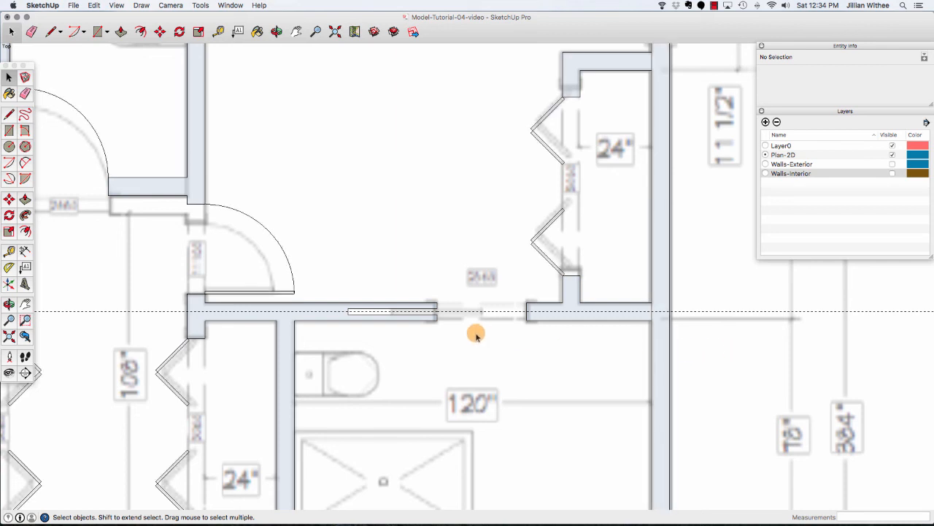
left_click(429, 316)
scroll(409, 311, "up", 5)
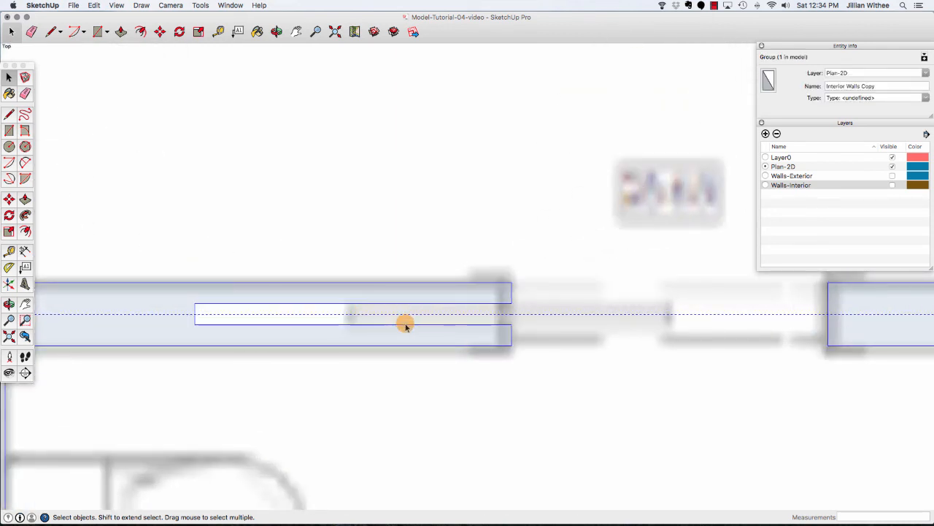
scroll(434, 260, "down", 1)
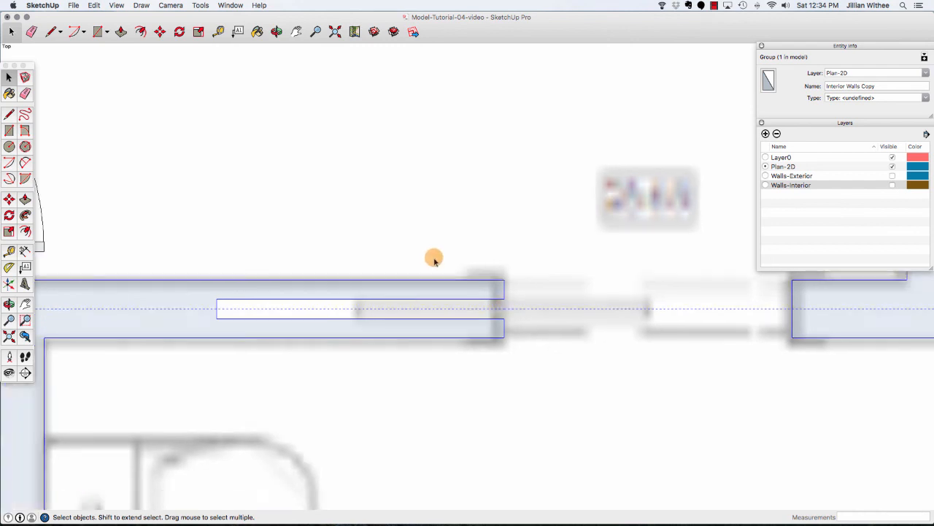
scroll(433, 259, "down", 1)
left_click(94, 6)
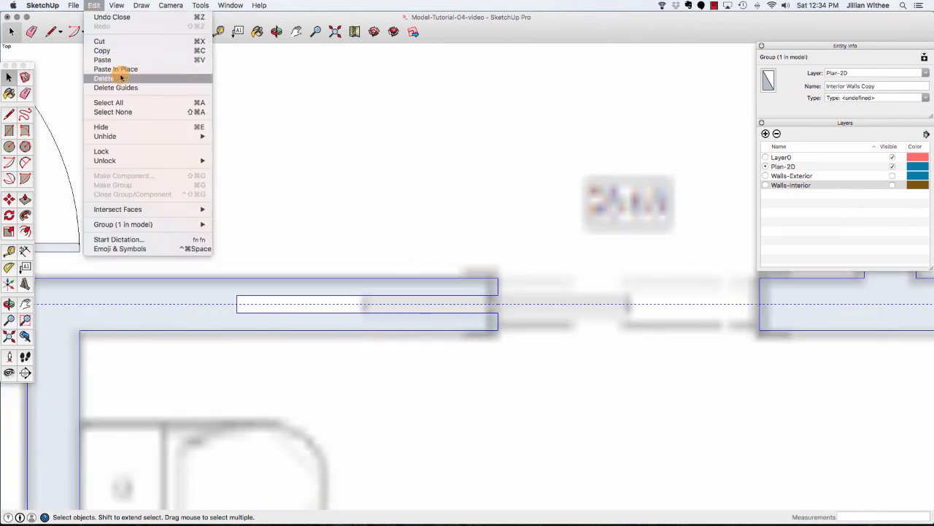
left_click(122, 79)
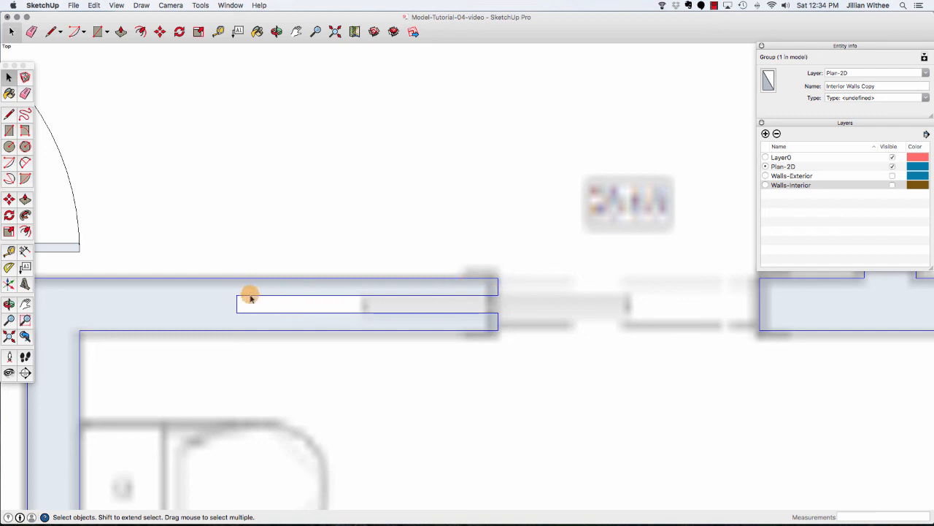
Trace the edges of the 30 by 2 inch pocket opening inside the wall end with the Line tool.
key("l")
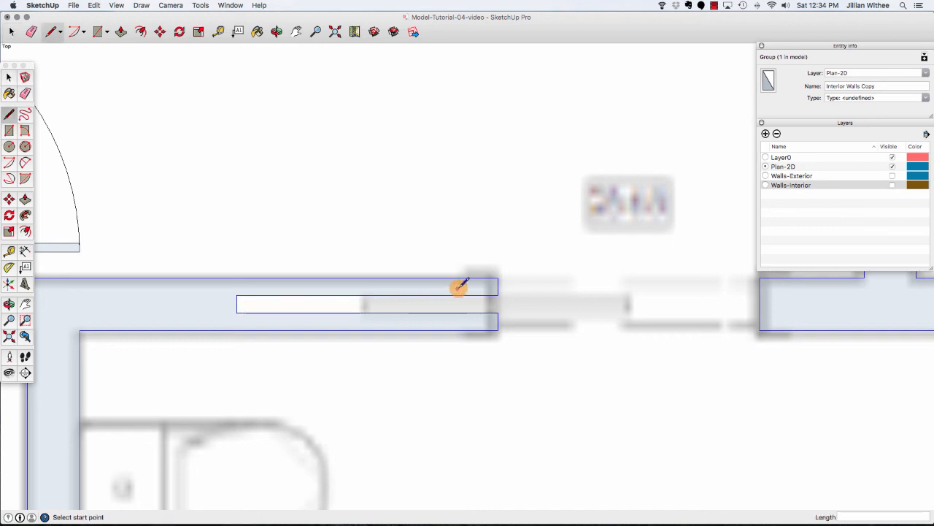
left_click(497, 278)
left_click(498, 295)
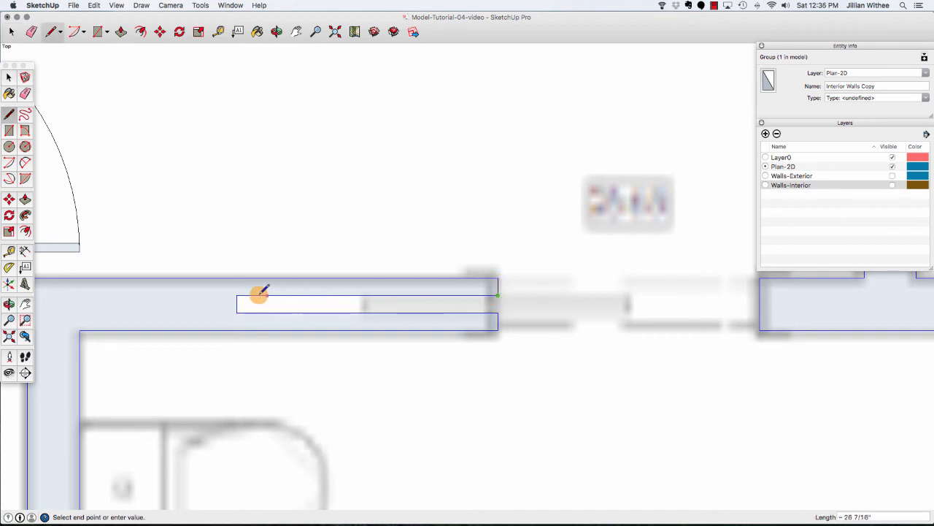
left_click(237, 295)
left_click(237, 312)
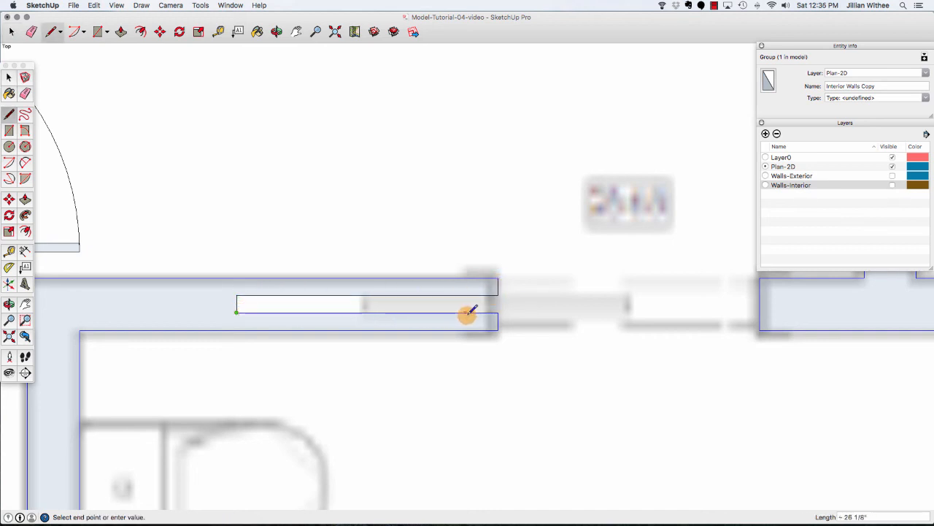
left_click(497, 313)
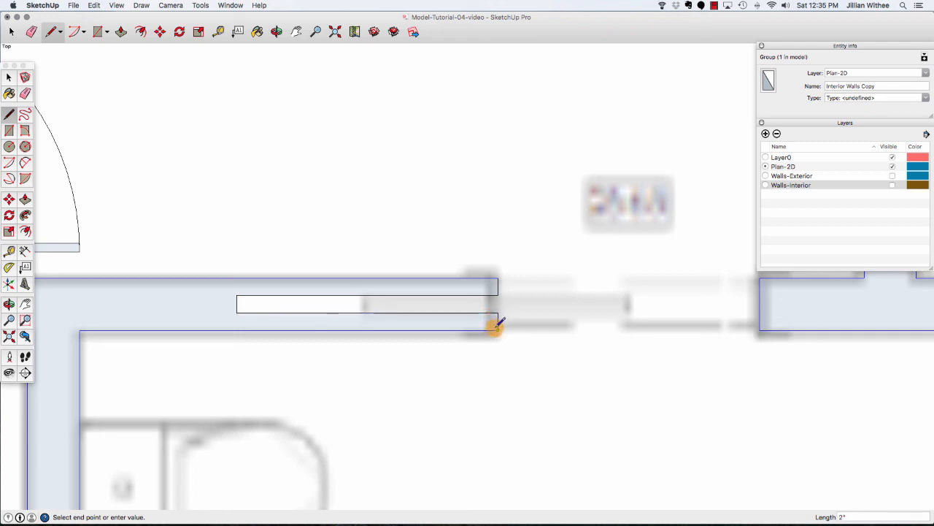
key("space")
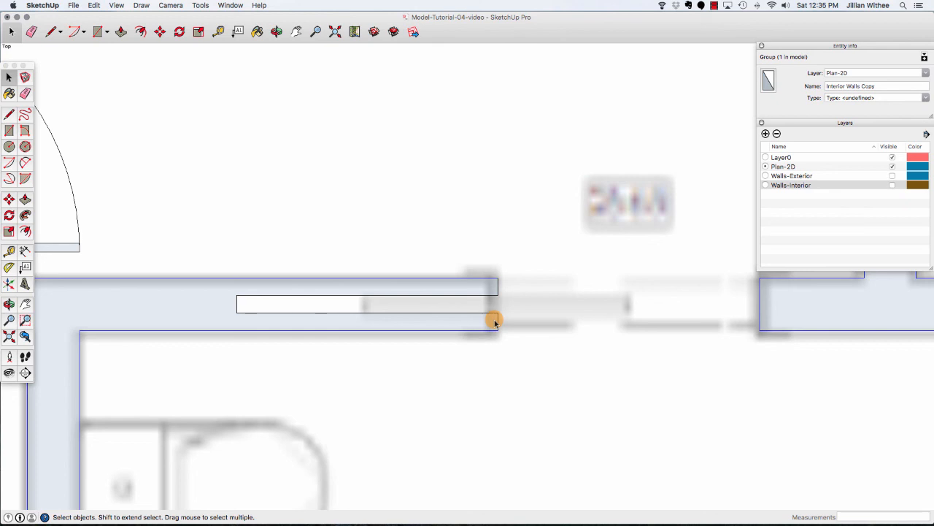
Create a guide 3 inches below the top edge of the wall beside the pocket.
left_click(218, 32)
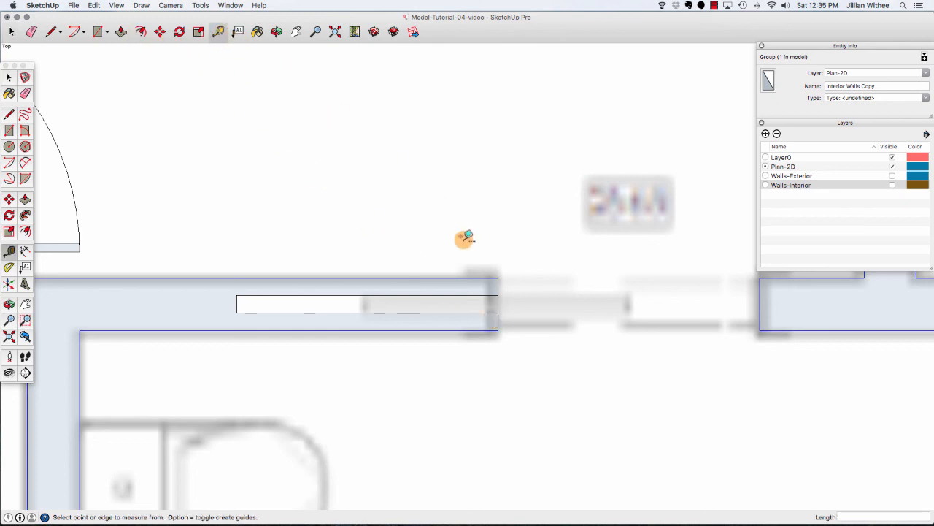
left_click(479, 278)
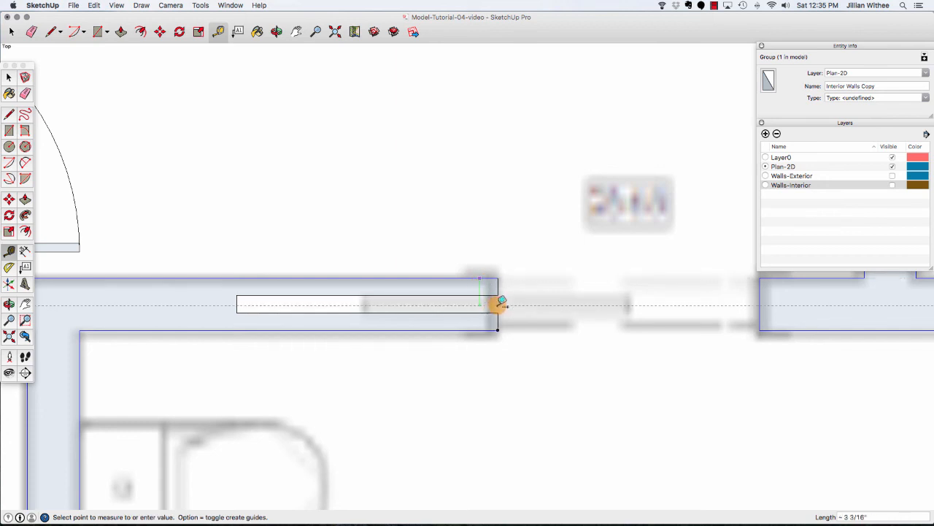
left_click(502, 301)
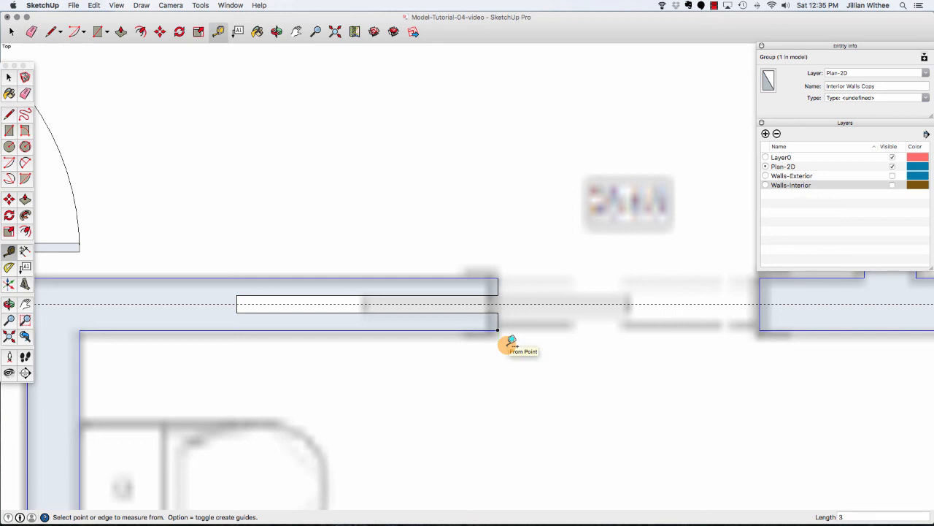
left_click(51, 32)
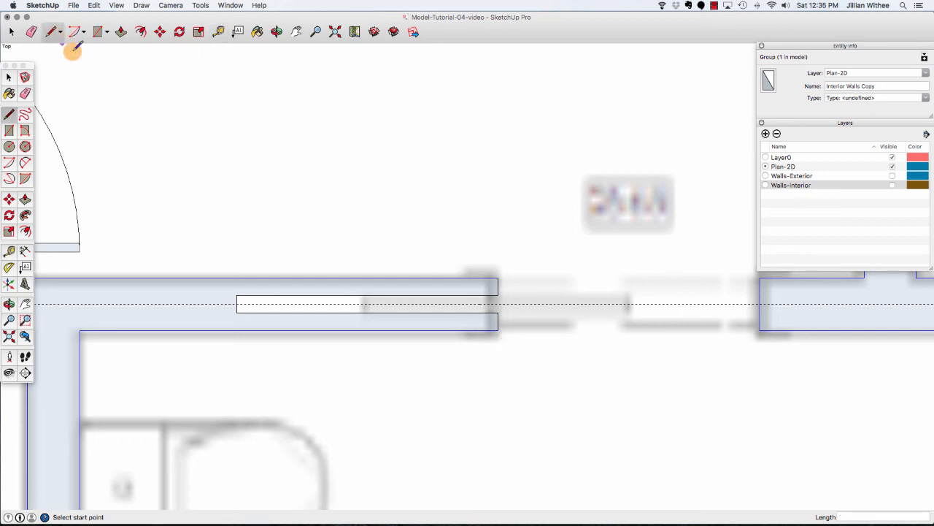
left_click(368, 303)
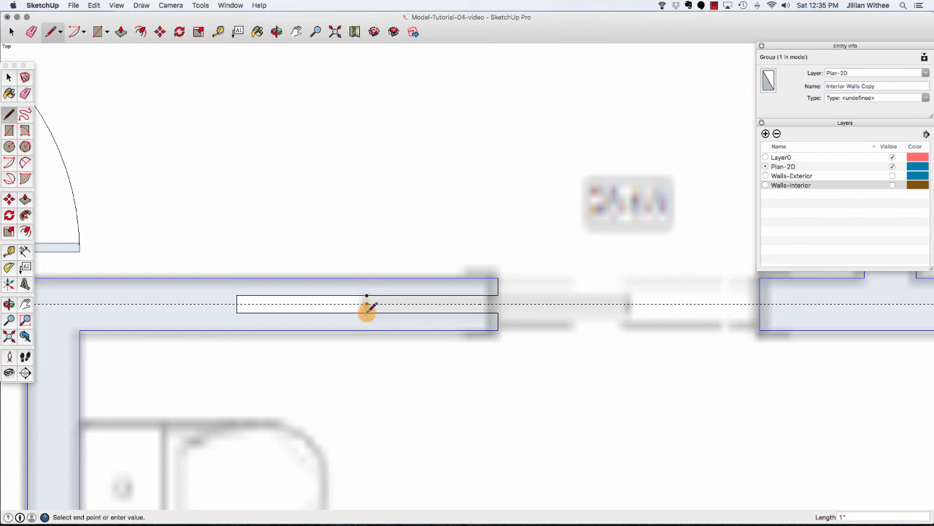
scroll(368, 304, "up", 4)
key("space")
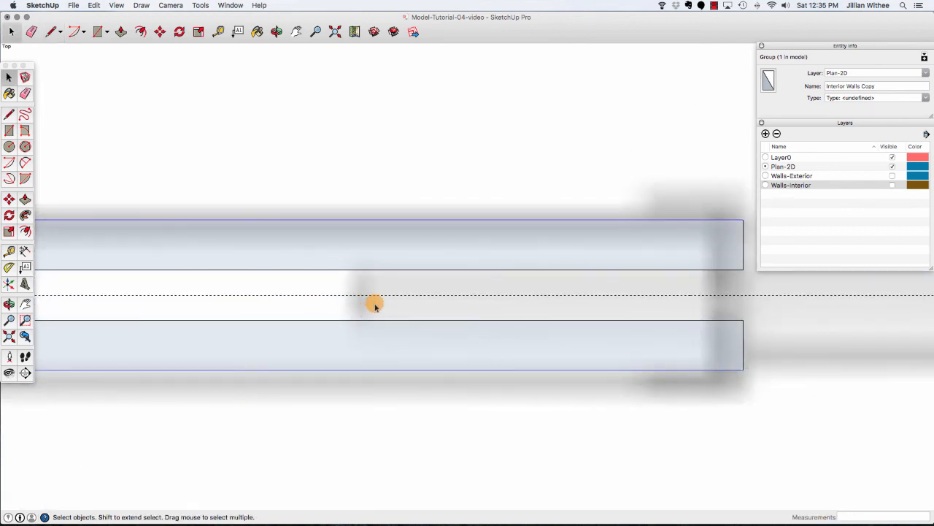
Draw a thin door slab rectangle about 31 inches long and 1/2 inch thick, starting on the guide inside the pocket.
scroll(371, 301, "down", 1)
left_click(47, 32)
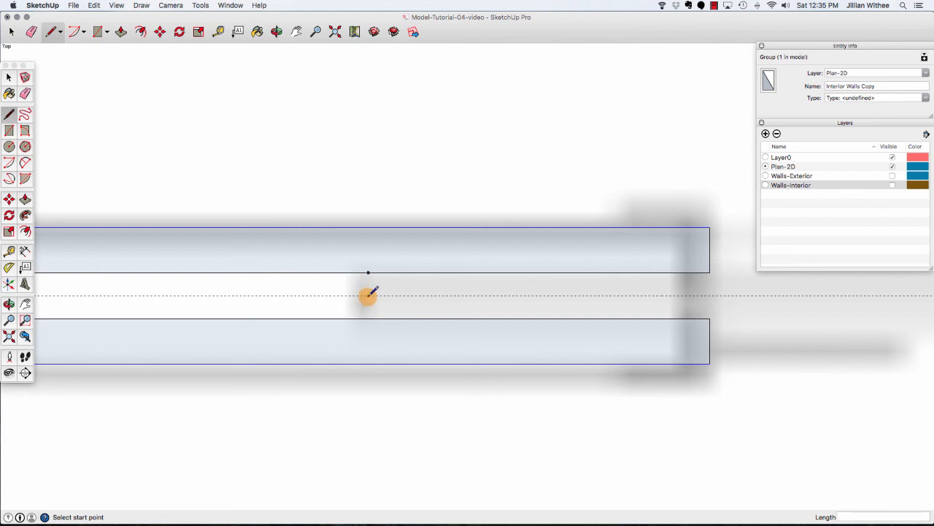
scroll(366, 292, "up", 3)
scroll(367, 292, "up", 2)
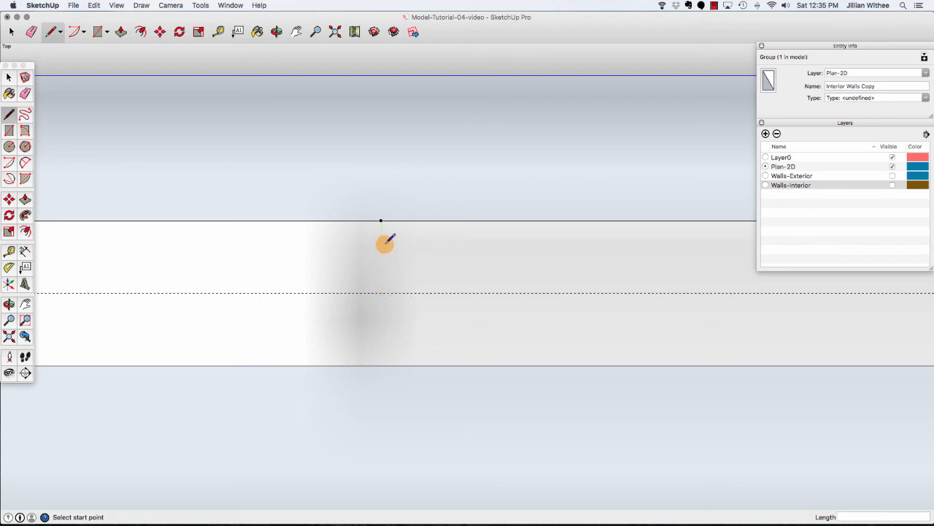
left_click(381, 293)
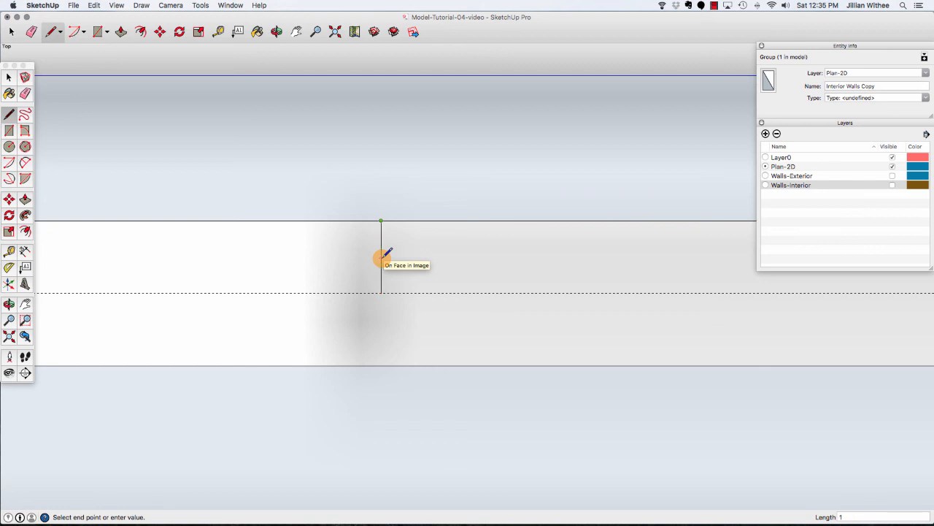
key("Escape")
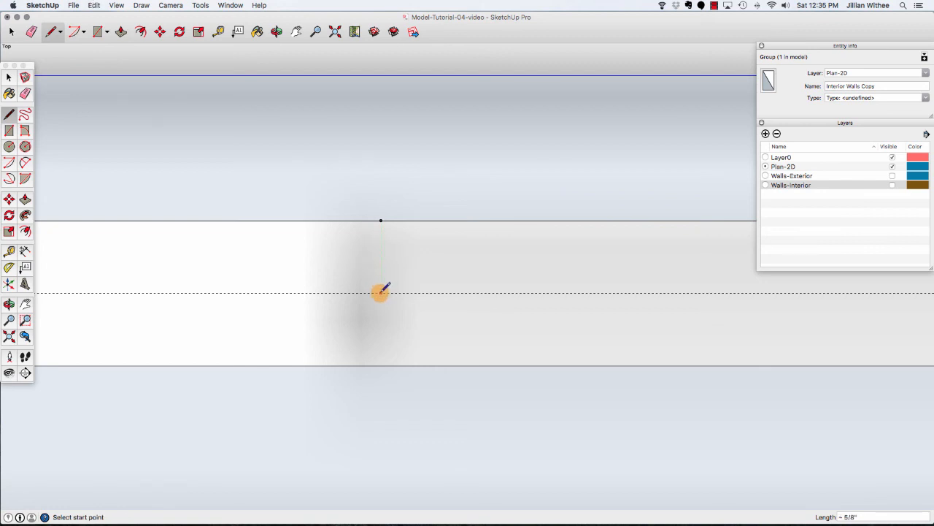
left_click(381, 293)
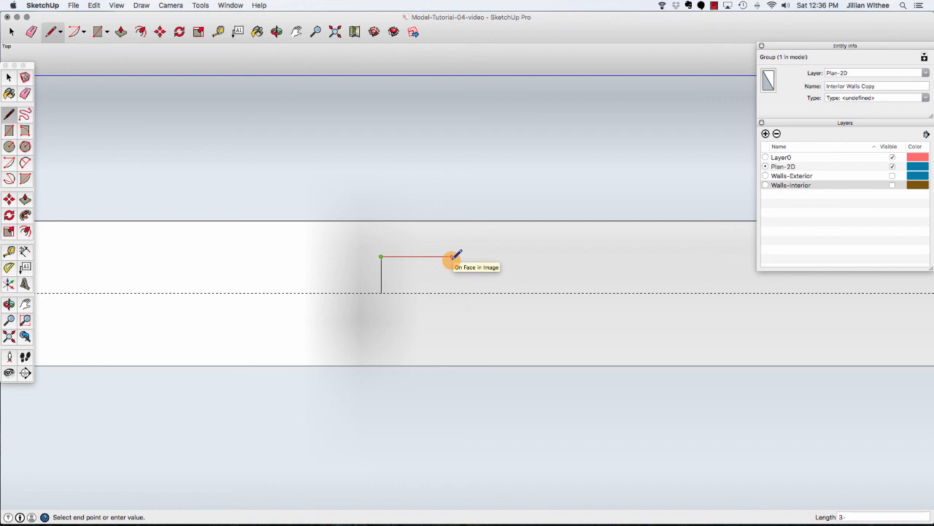
key("Return")
scroll(310, 267, "down", 3)
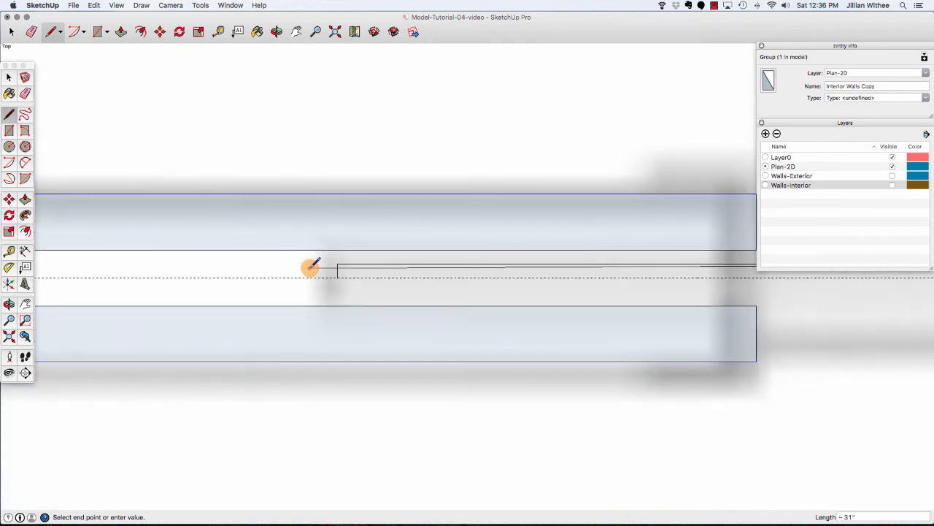
scroll(310, 267, "down", 3)
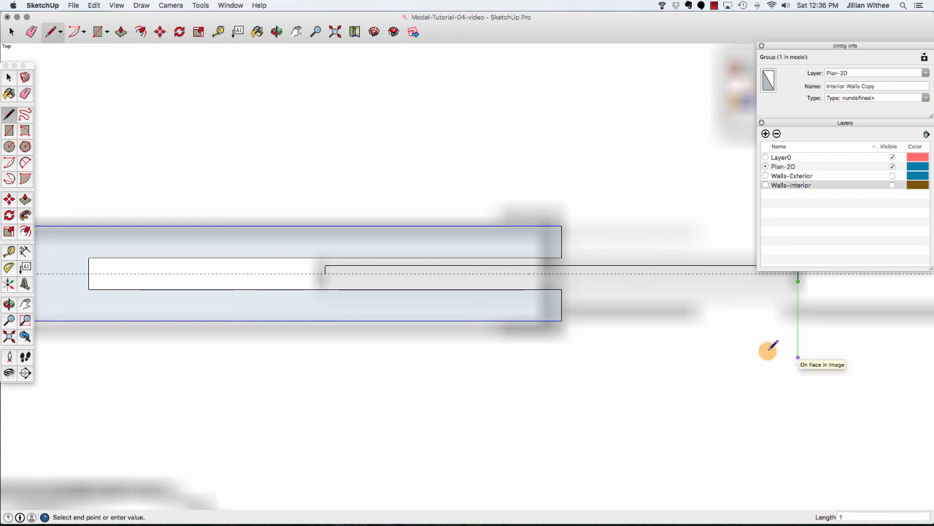
left_click(326, 280)
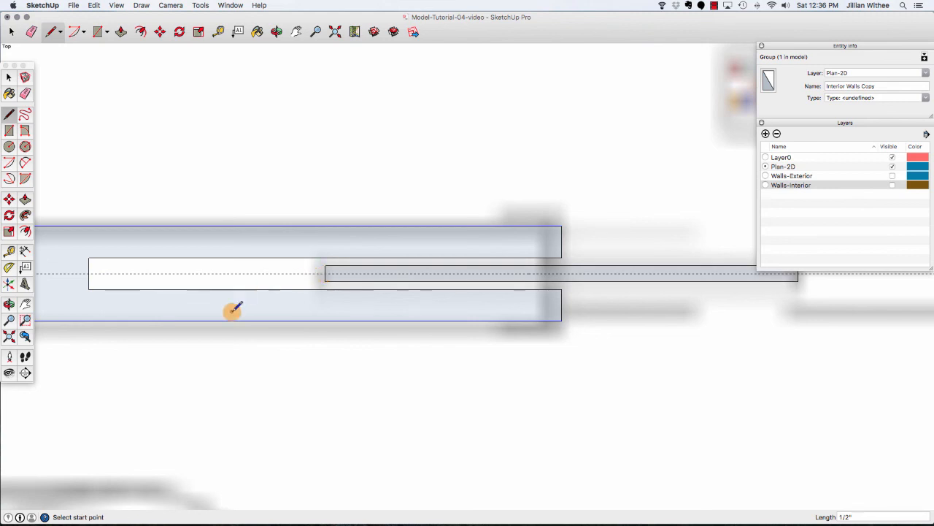
scroll(232, 310, "down", 2)
key("space")
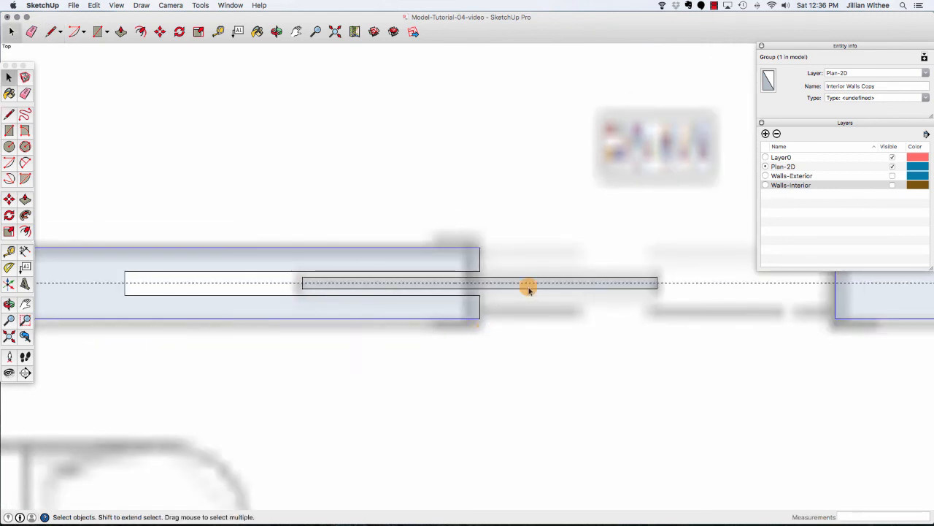
Select the pocket outline and door slab and make them into a component named Door-Pocket-30.
double_click(528, 286)
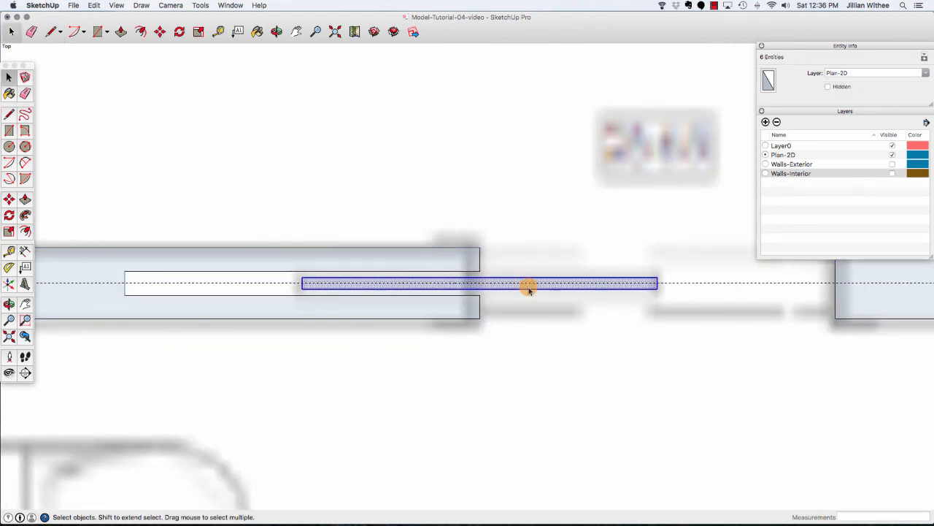
right_click(649, 285)
left_click(683, 362)
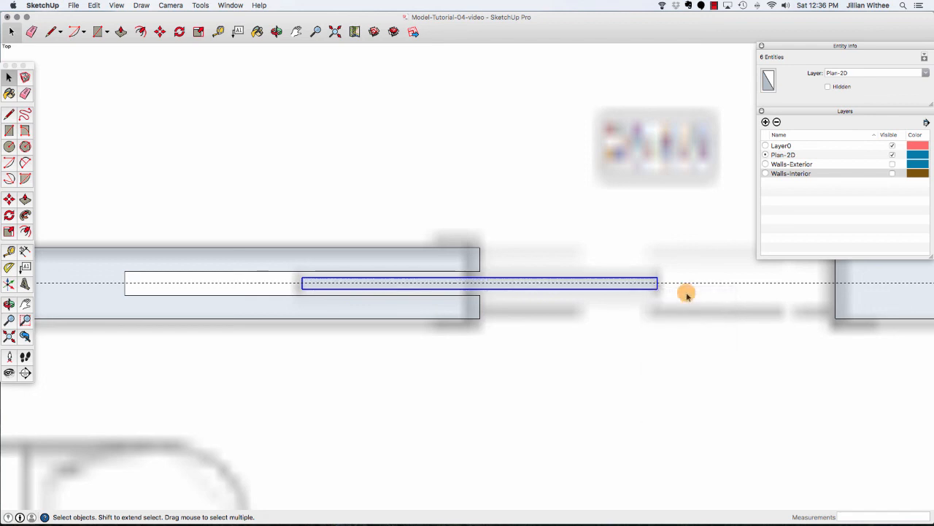
left_click(683, 284)
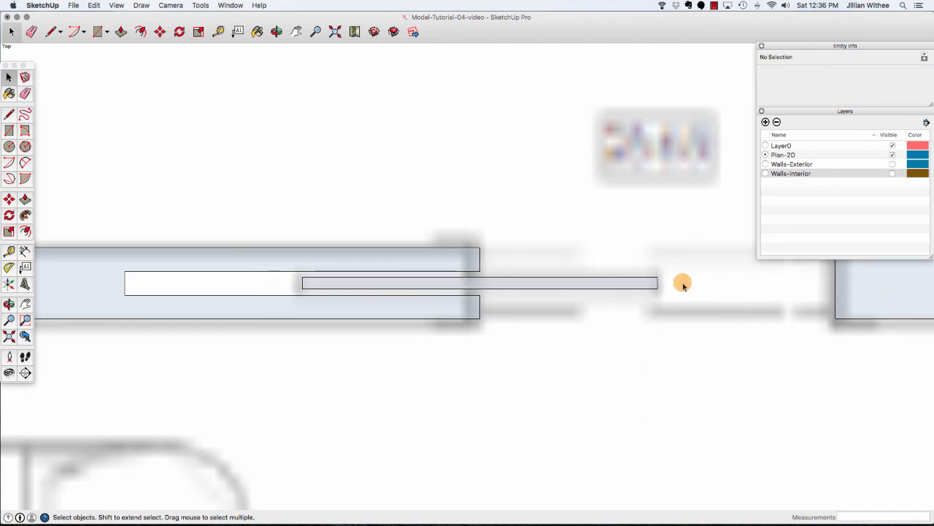
left_click_drag(105, 198, 679, 356)
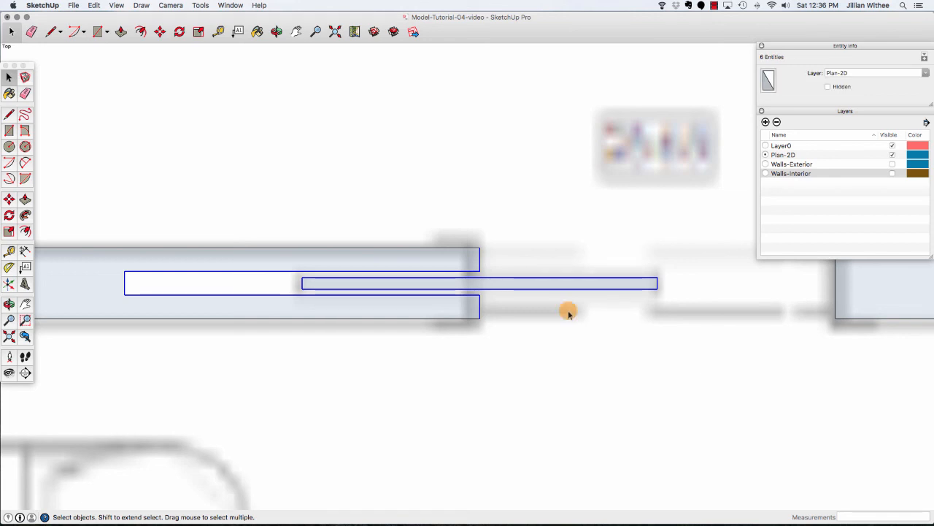
right_click(506, 287)
mouse_move(550, 381)
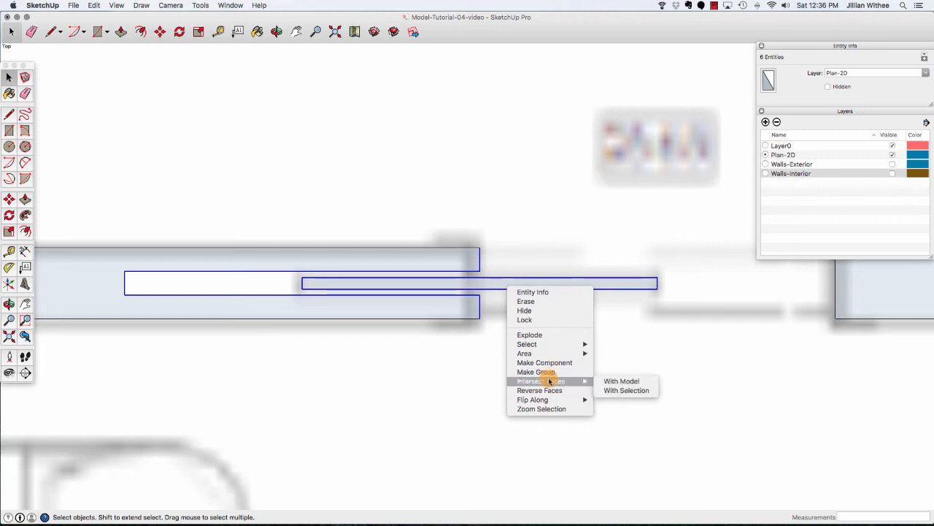
left_click(545, 363)
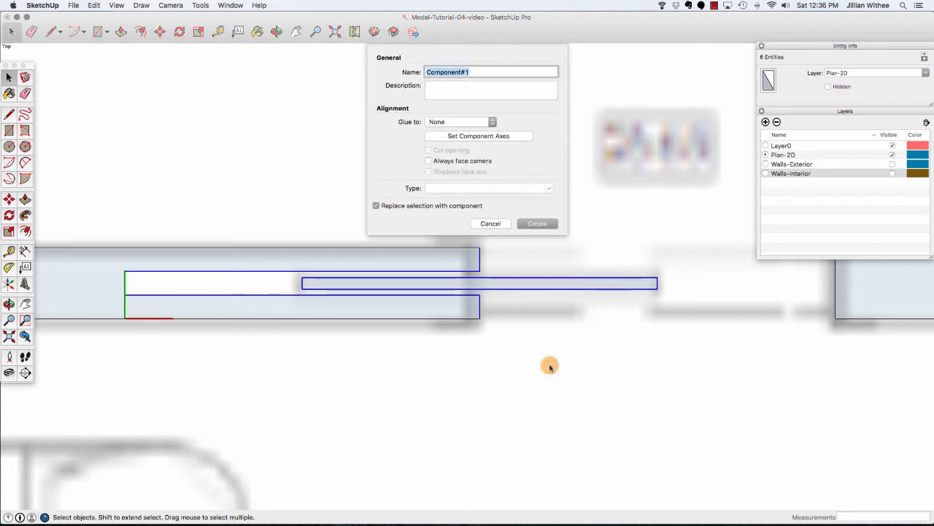
type("Door-Pocket-30")
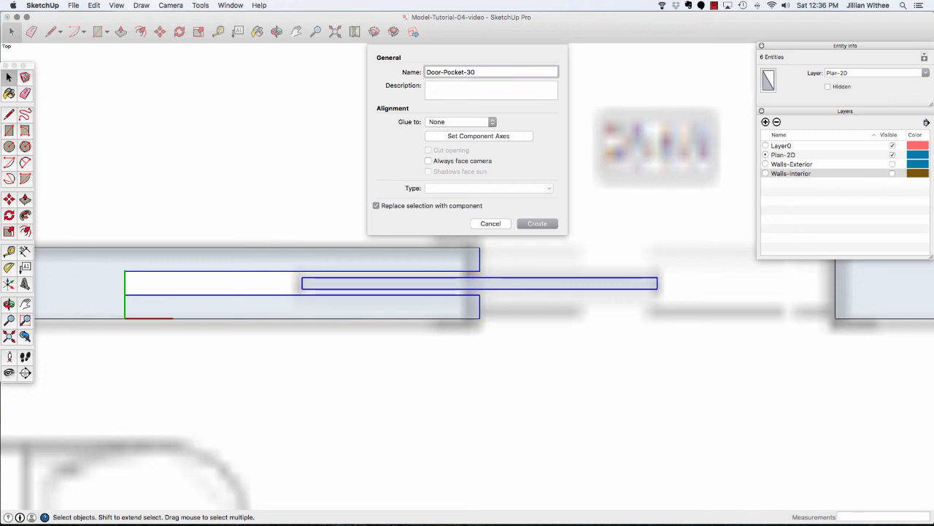
key("Return")
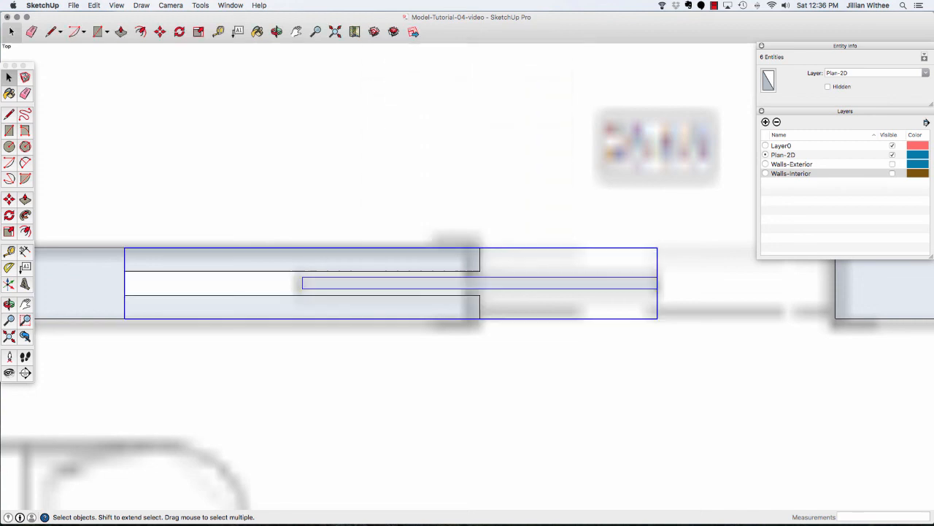
scroll(342, 292, "down", 3)
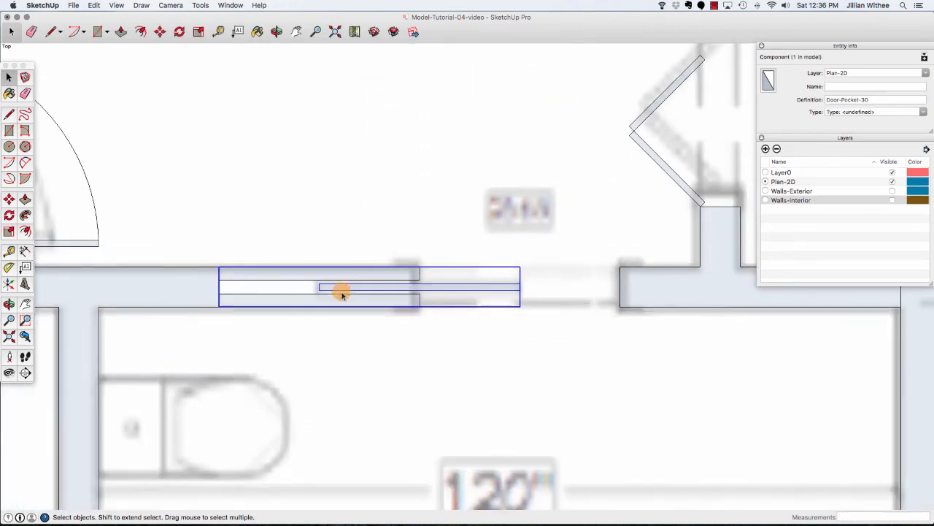
left_click(159, 32)
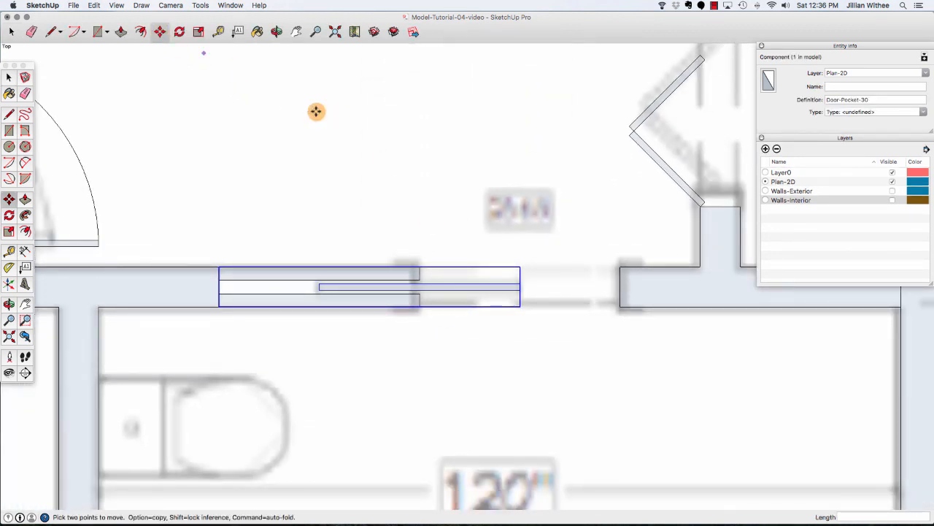
left_click(420, 266)
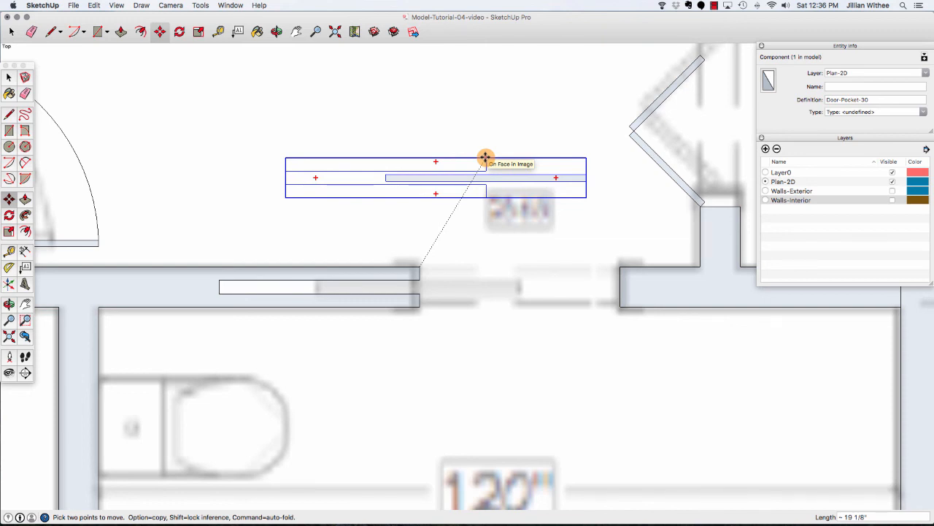
left_click(420, 267)
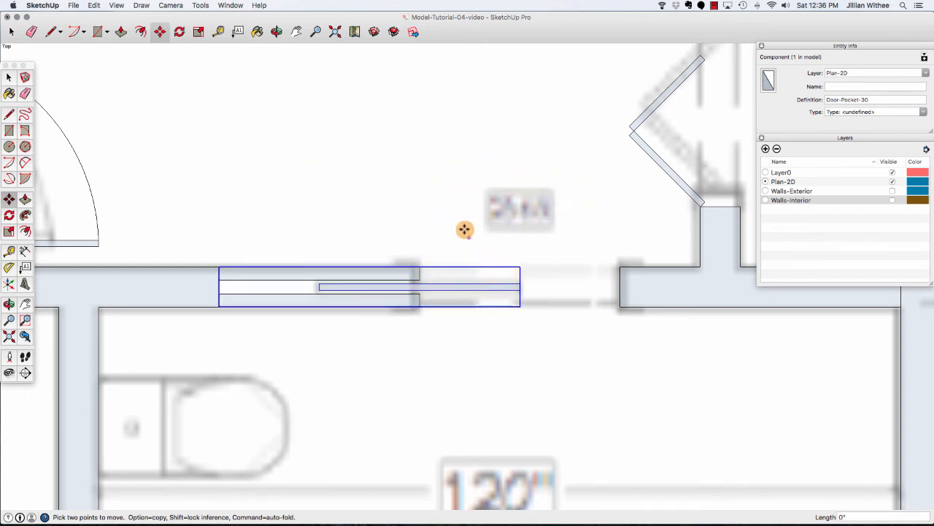
key("Escape")
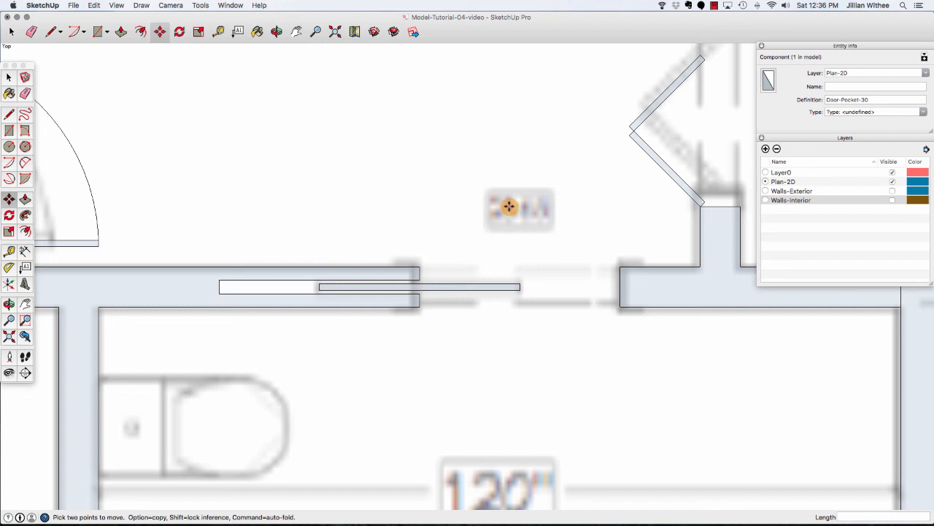
scroll(509, 207, "down", 5)
scroll(509, 193, "down", 6)
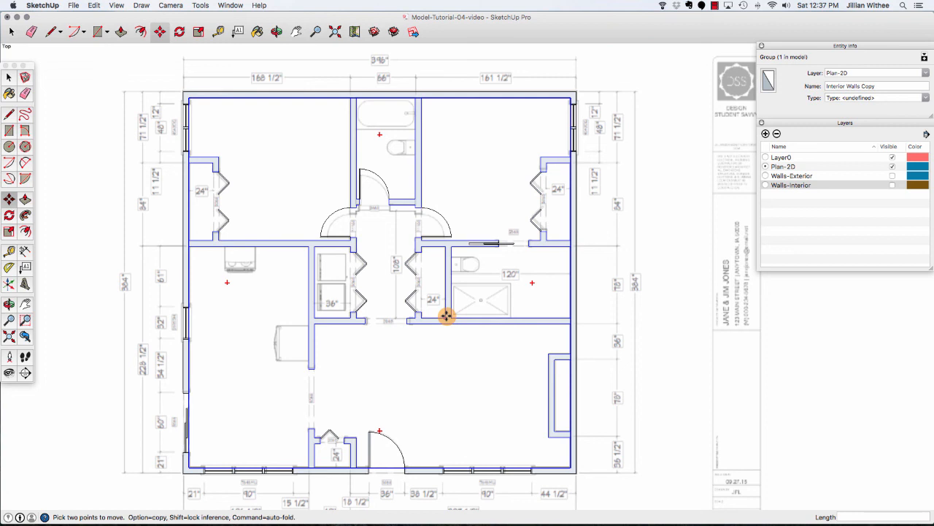
scroll(446, 315, "up", 5)
scroll(448, 315, "down", 3)
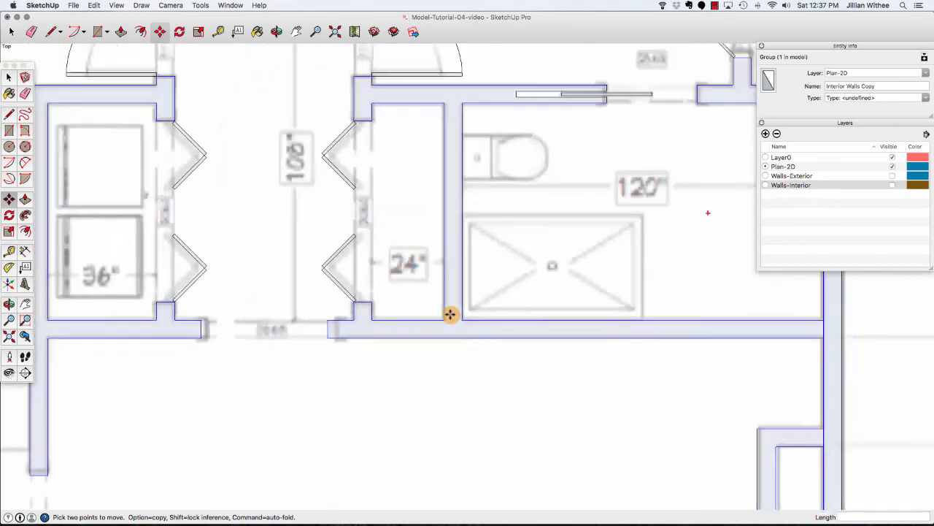
Add a new layer named Plan-PDF.
scroll(457, 250, "down", 6)
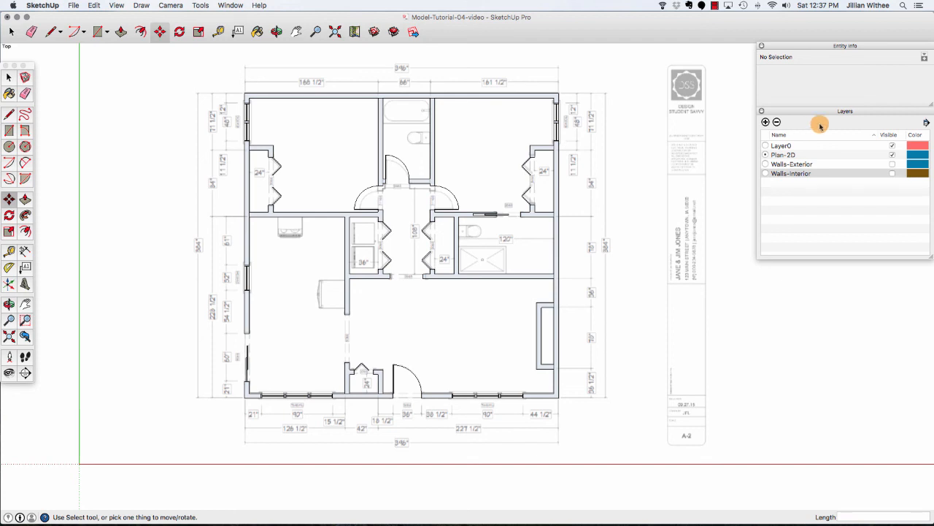
left_click(766, 122)
type("Pl")
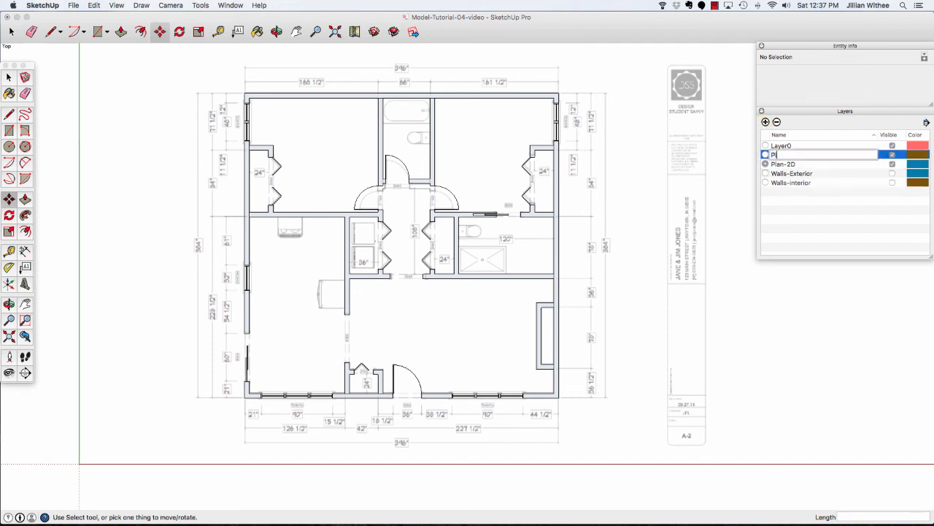
type("an-PDF")
key("Return")
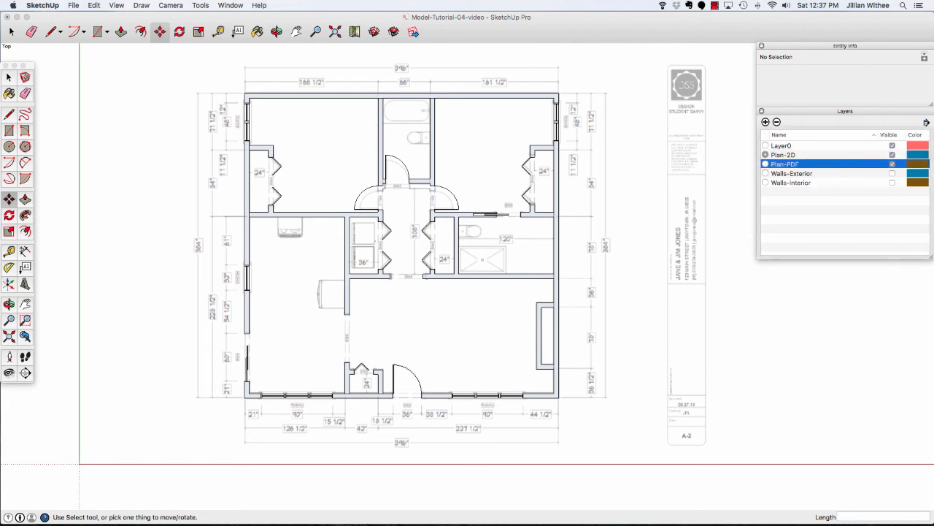
Select the imported floor plan PDF image and assign it to the Plan-PDF layer.
key("space")
left_click(683, 226)
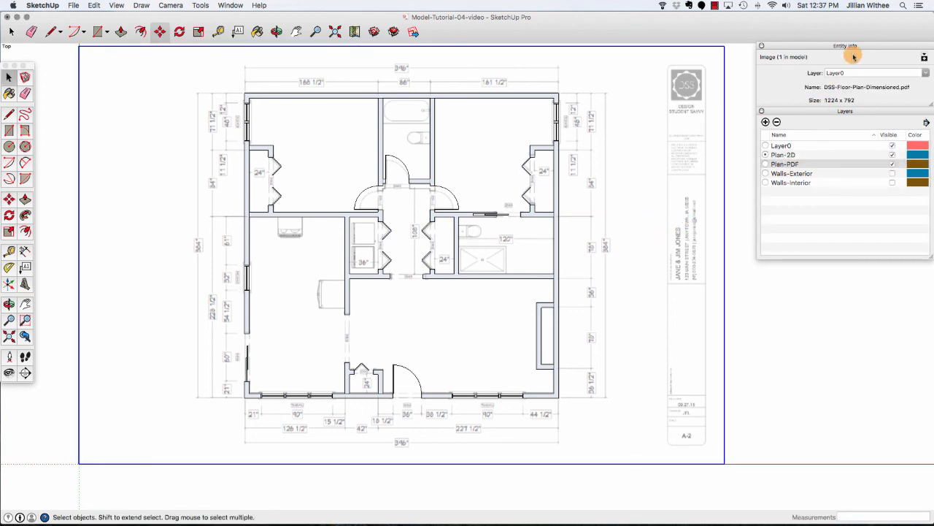
left_click(872, 73)
left_click(925, 73)
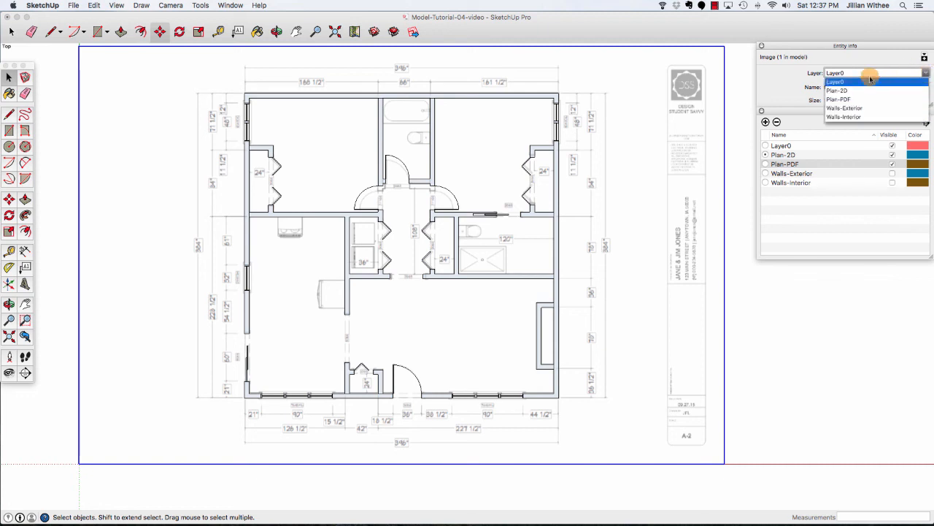
left_click(856, 95)
left_click(818, 229)
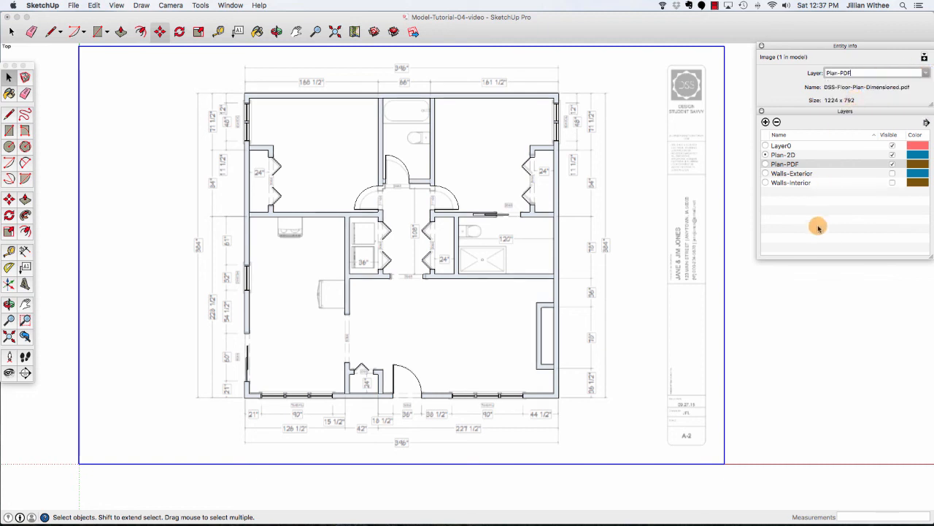
Toggle the Plan-PDF layer's visibility off and on to compare the drawn plan with the underlying PDF.
left_click(892, 164)
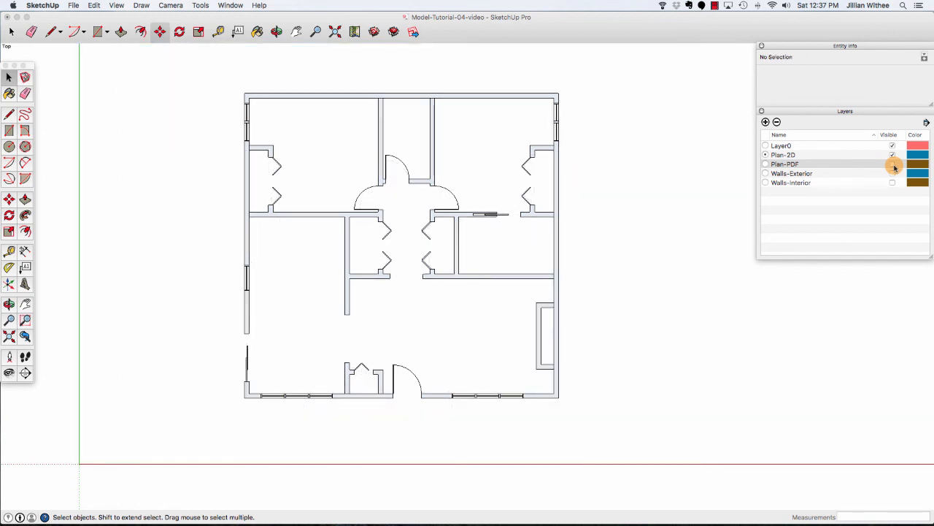
left_click(891, 164)
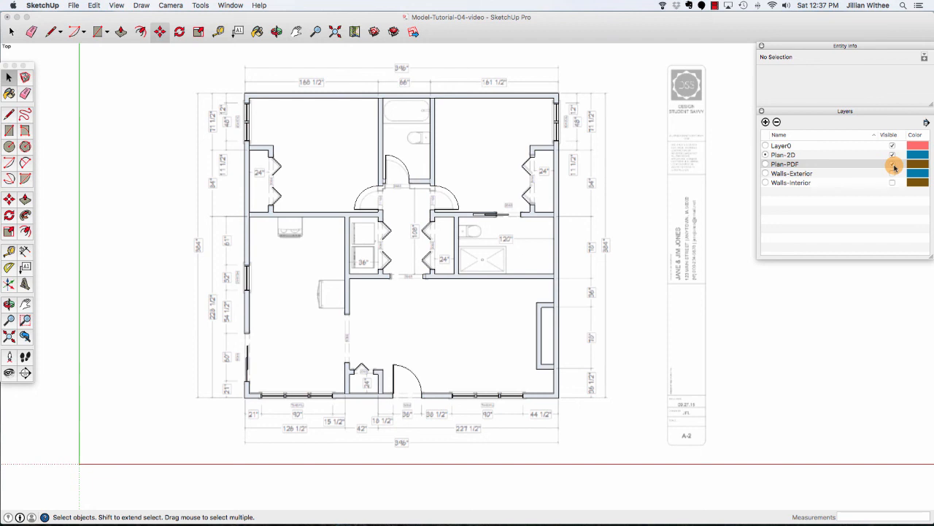
left_click(892, 164)
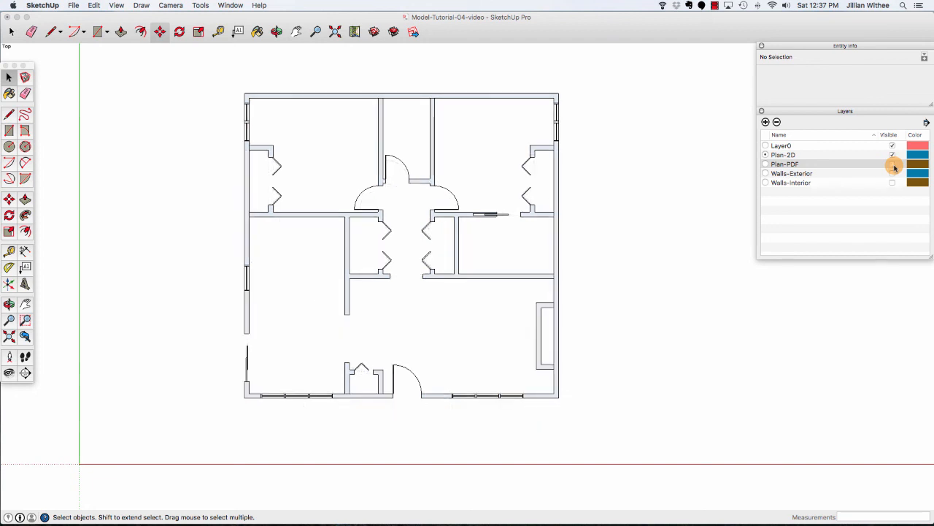
left_click(892, 165)
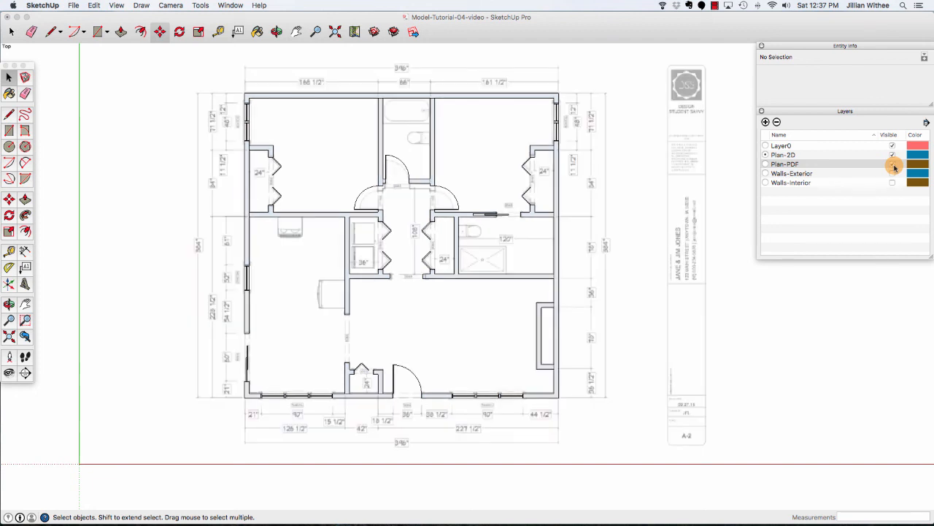